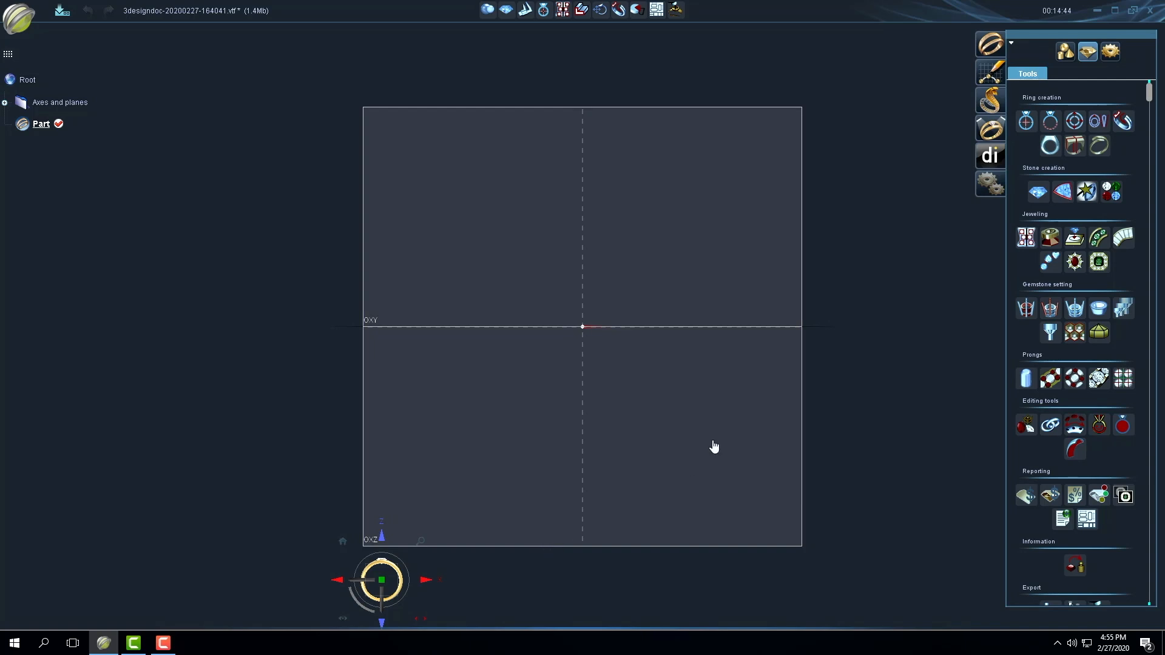
Start a ring size builder on the OXZ plane and set the US ring size to 7.
click(1024, 121)
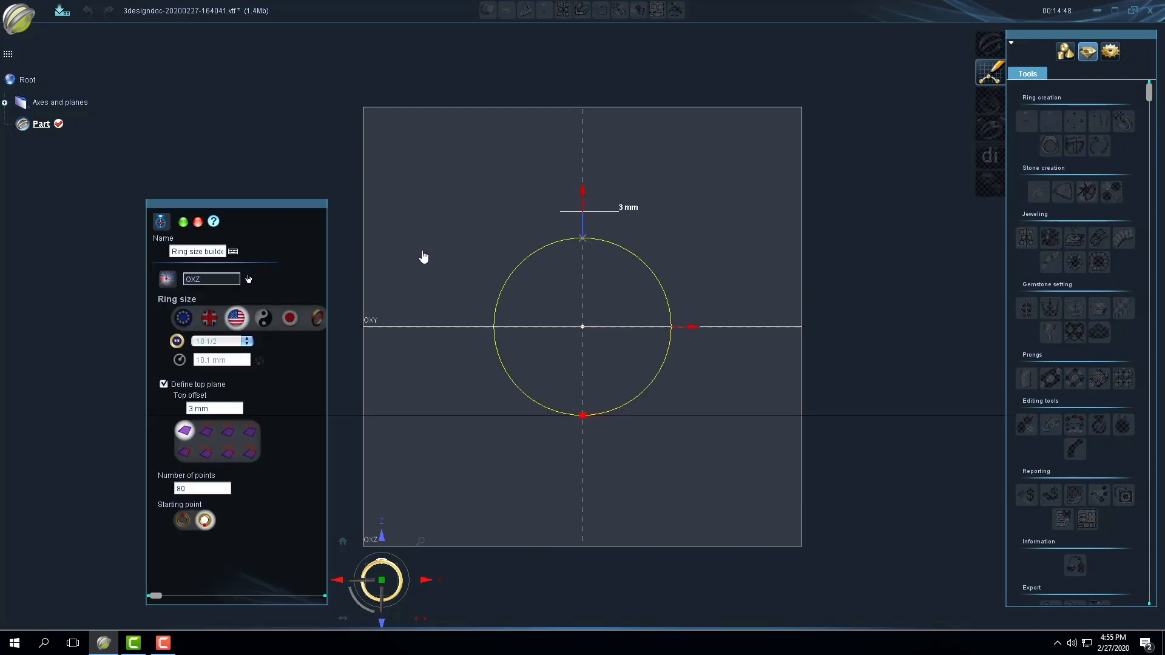
drag(240, 207, 250, 171)
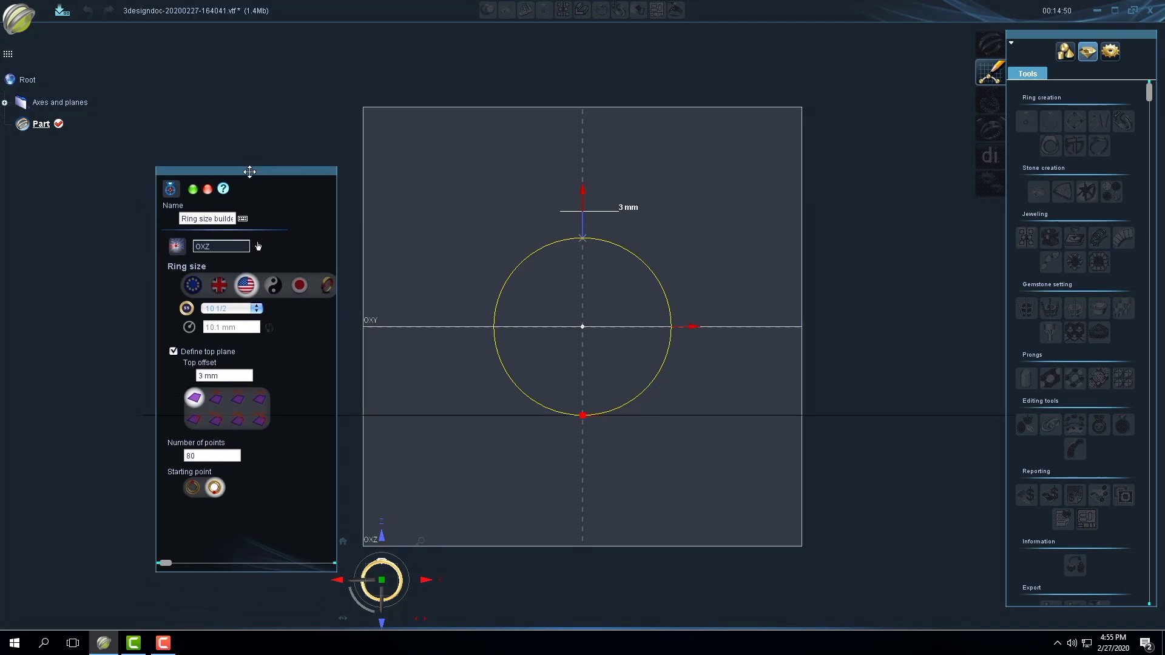
click(257, 307)
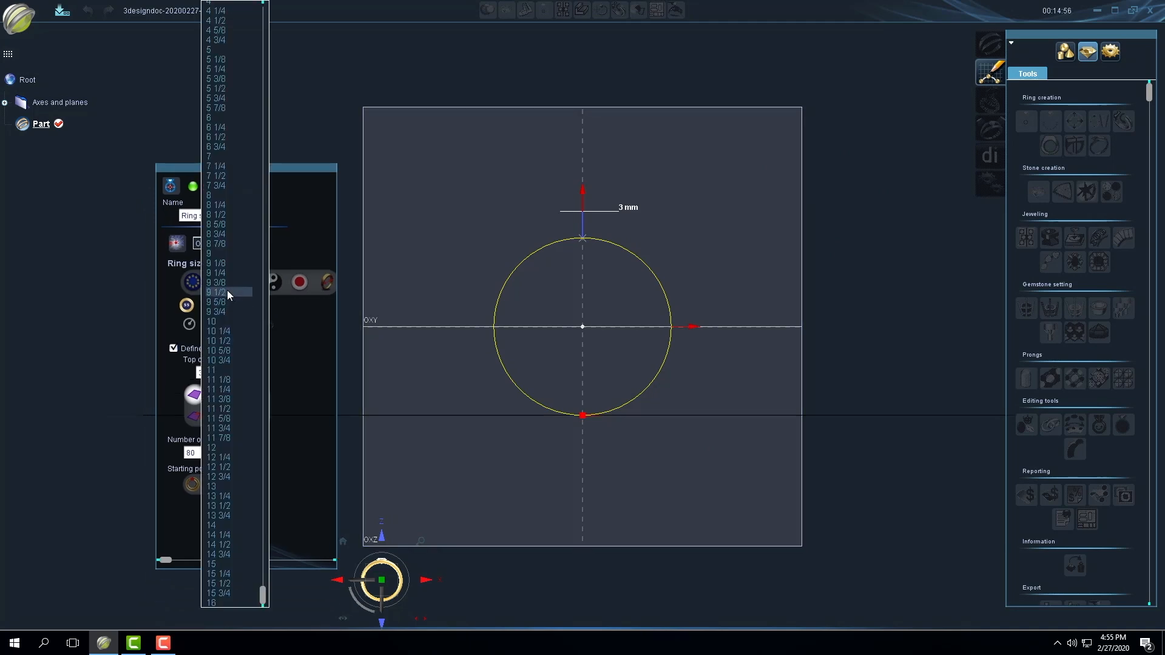
click(298, 96)
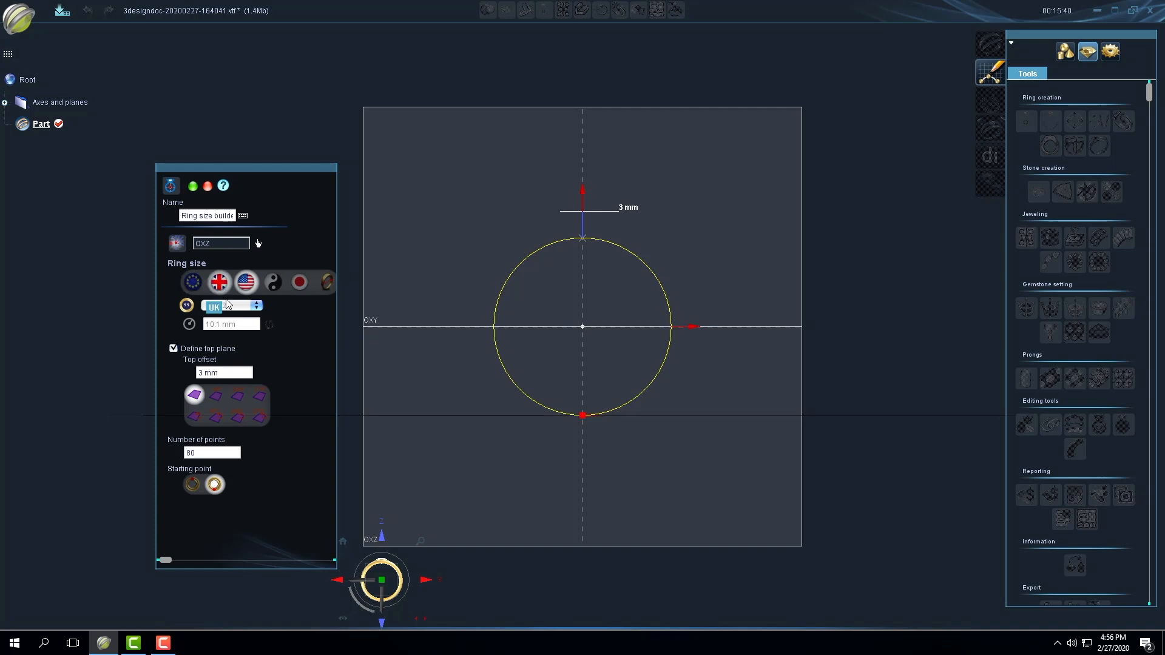
click(252, 284)
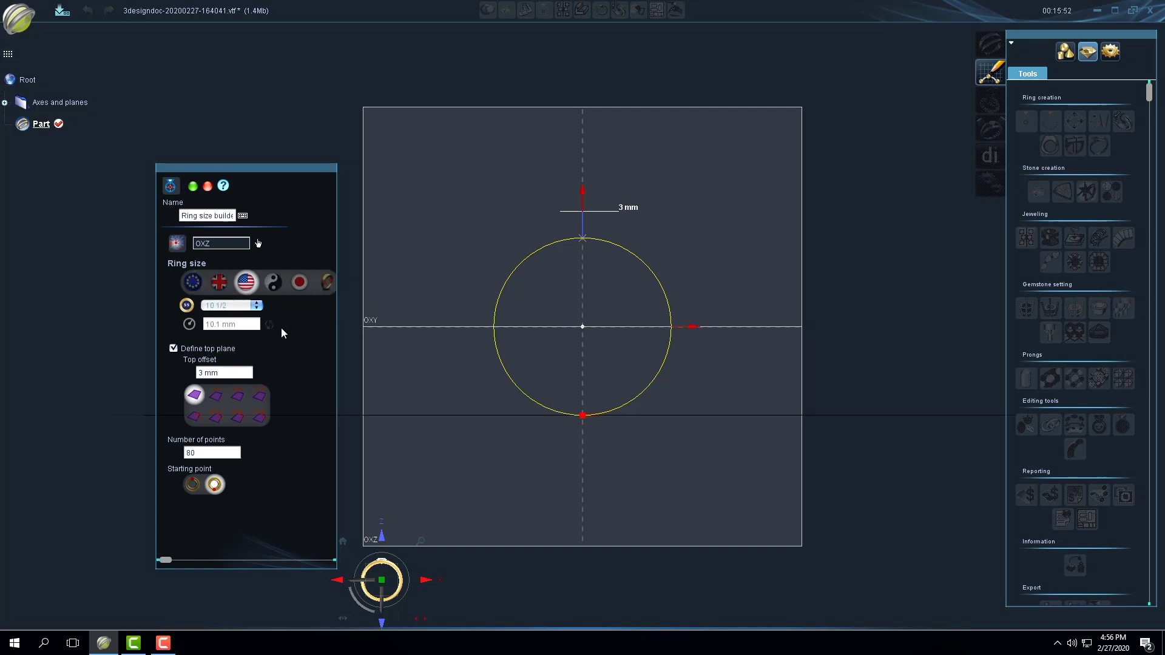
click(257, 306)
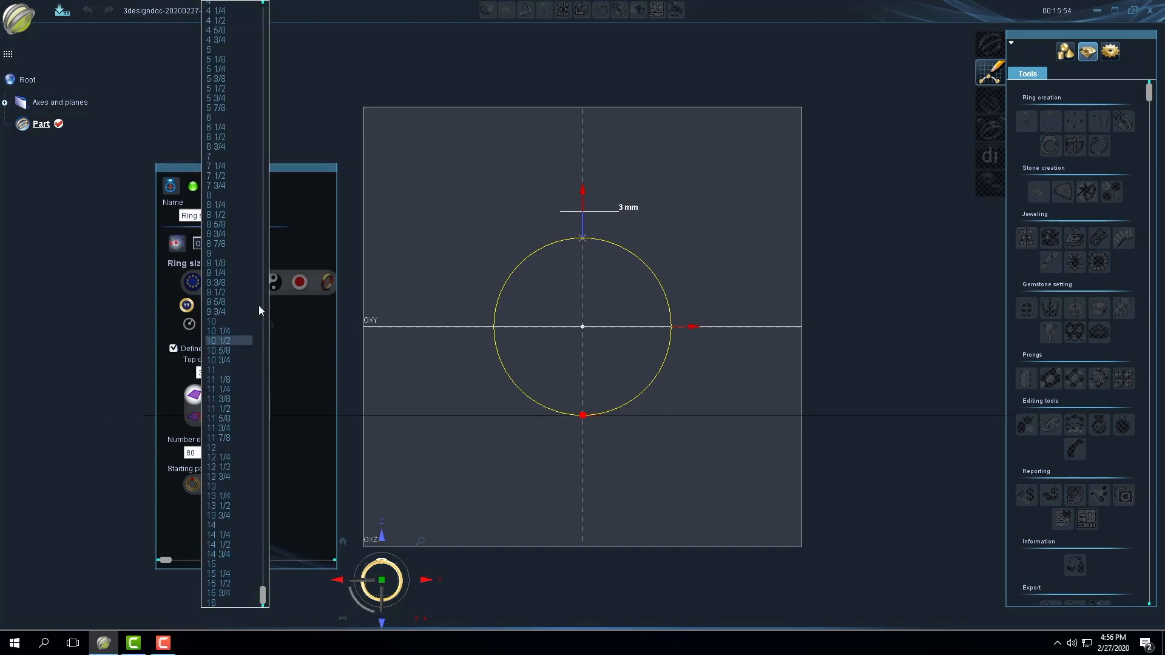
click(293, 345)
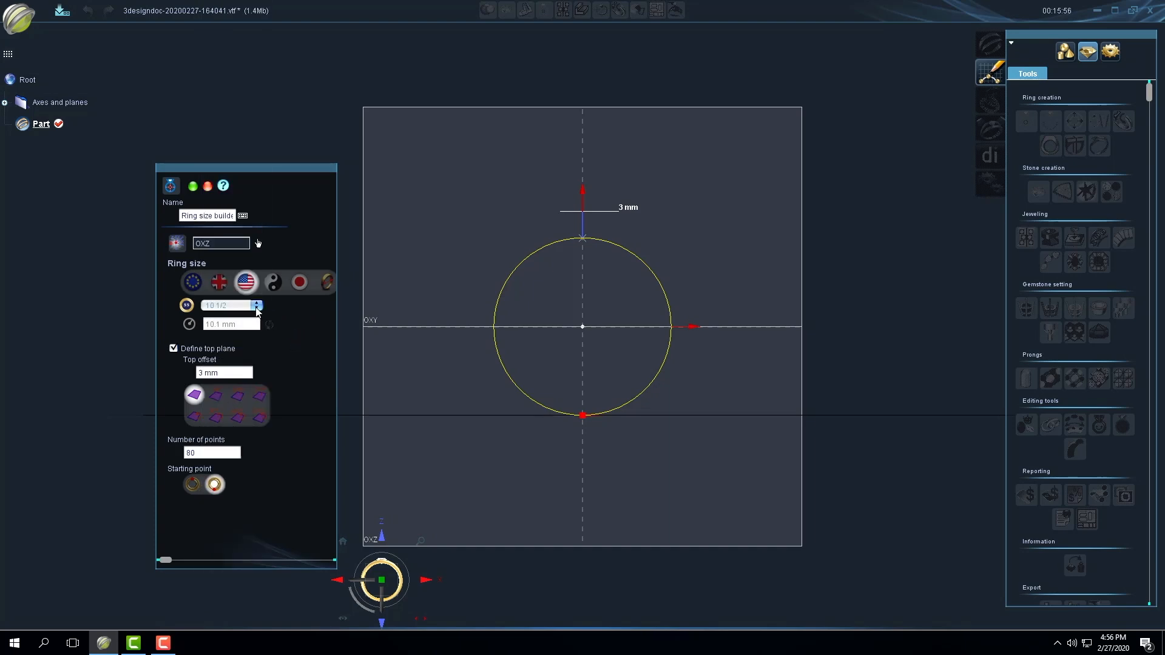
click(257, 309)
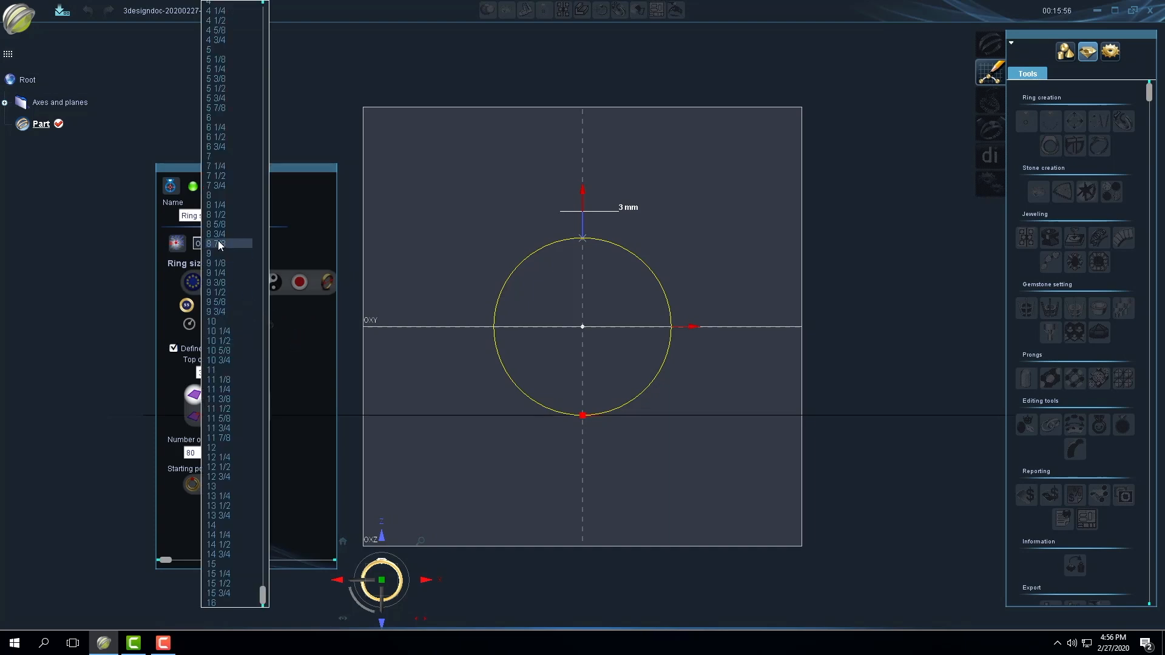
click(212, 156)
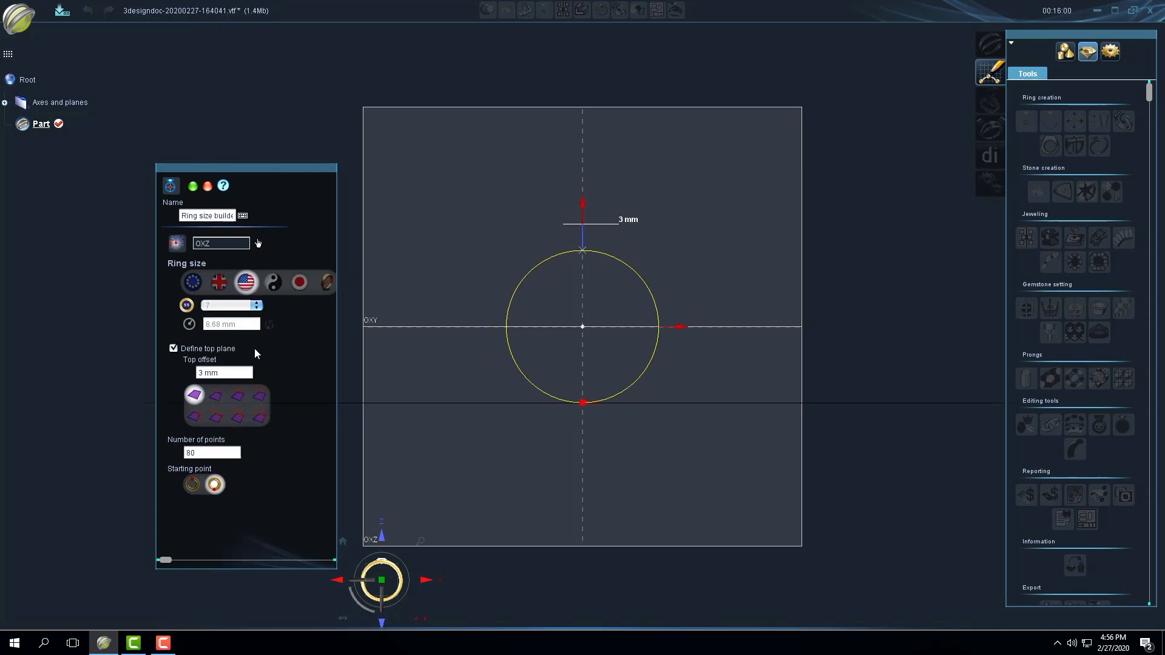
Set the ring's top plane offset to 4 mm and create the ring size guide.
click(228, 373)
text(2.8 mm)
scroll(229, 372, up, 4)
scroll(229, 372, up, 1)
scroll(229, 372, up, 1)
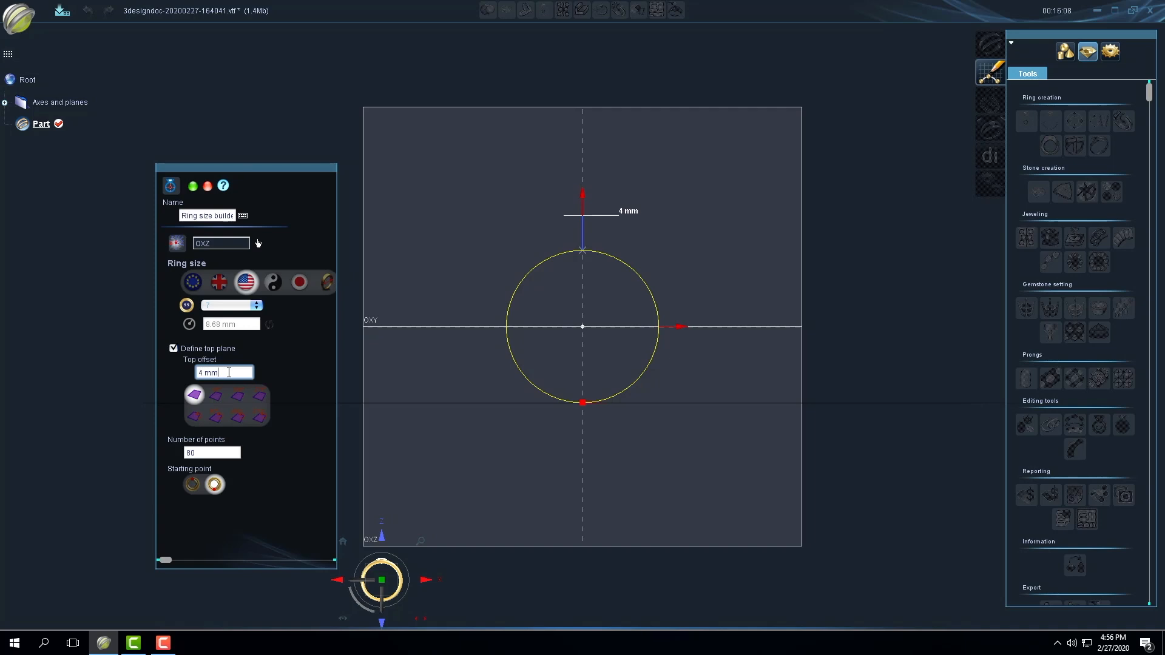
click(192, 187)
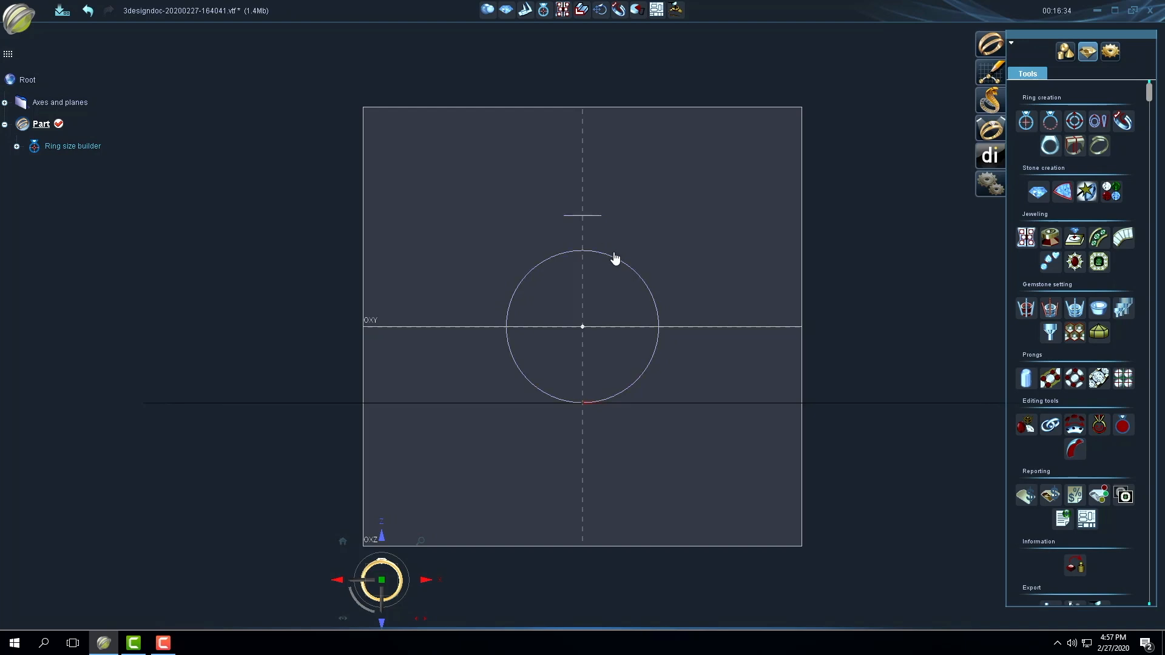
Create a 1.0 ct brilliant-cut diamond on the ring size guide's top plane.
click(613, 257)
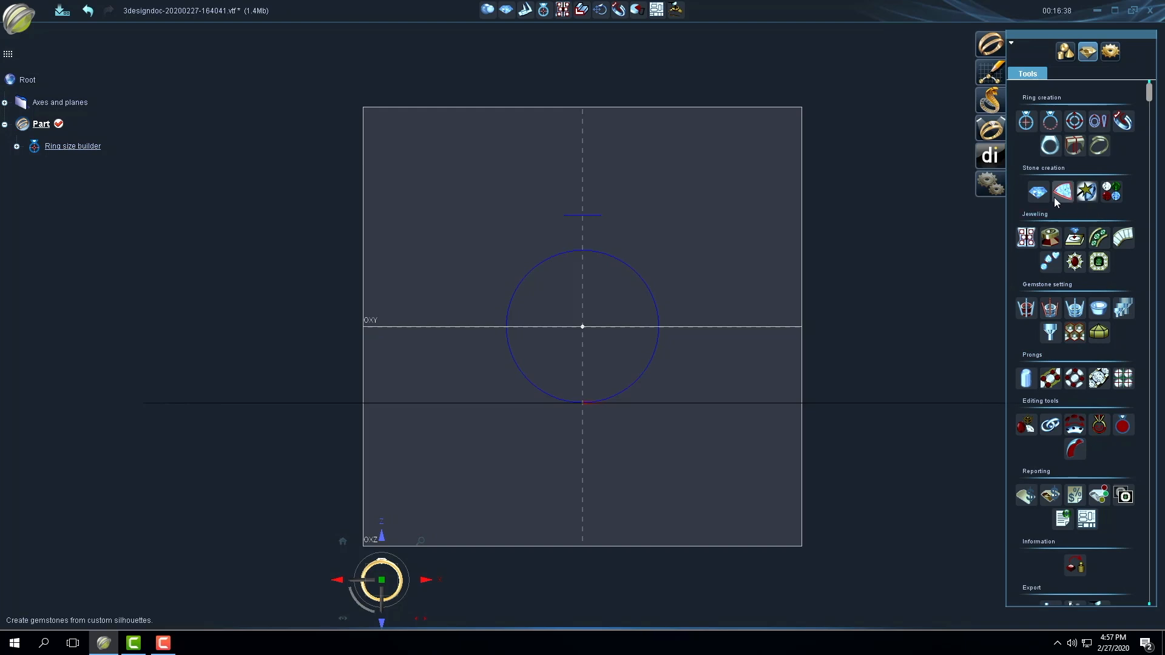
click(1036, 191)
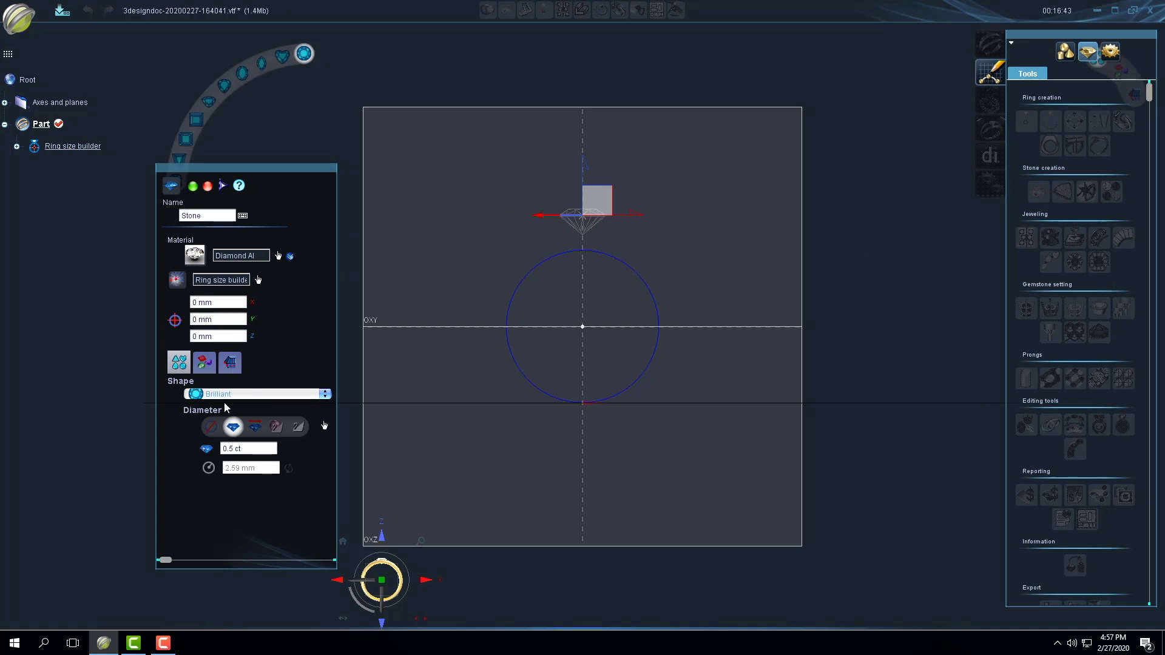
click(248, 449)
text(1.0)
key(Return)
click(193, 187)
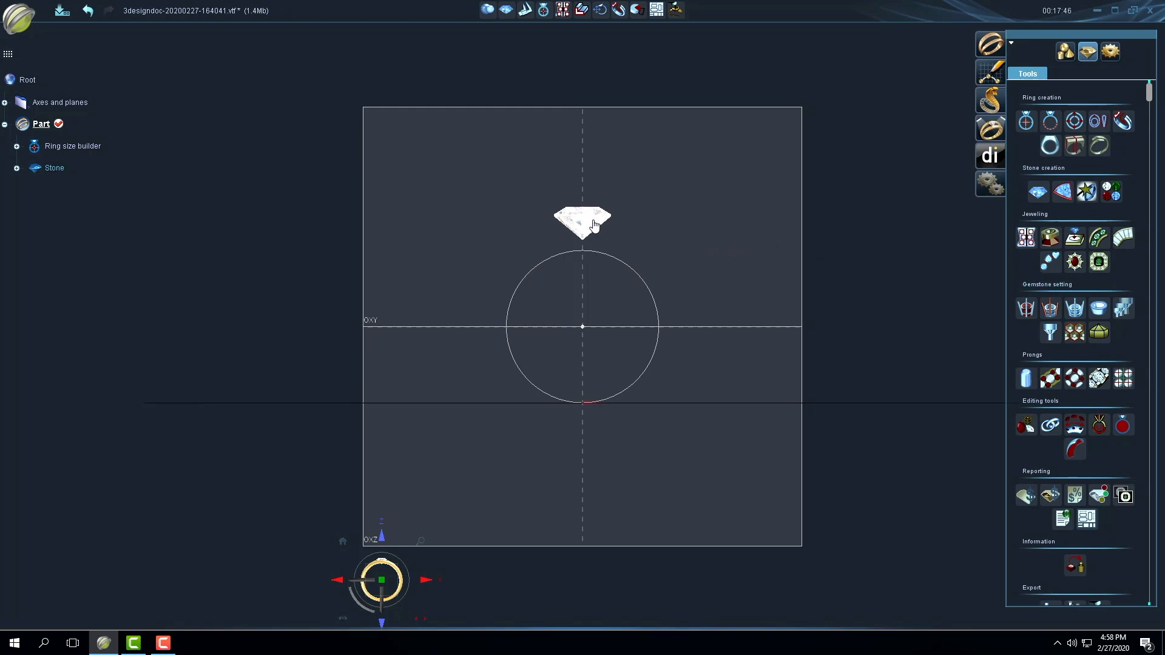
Start a bezel setting around the stone, adjusting its bottom width to about 0.65 mm, top width to about 0.55 mm and seat angle to about 39°.
click(593, 225)
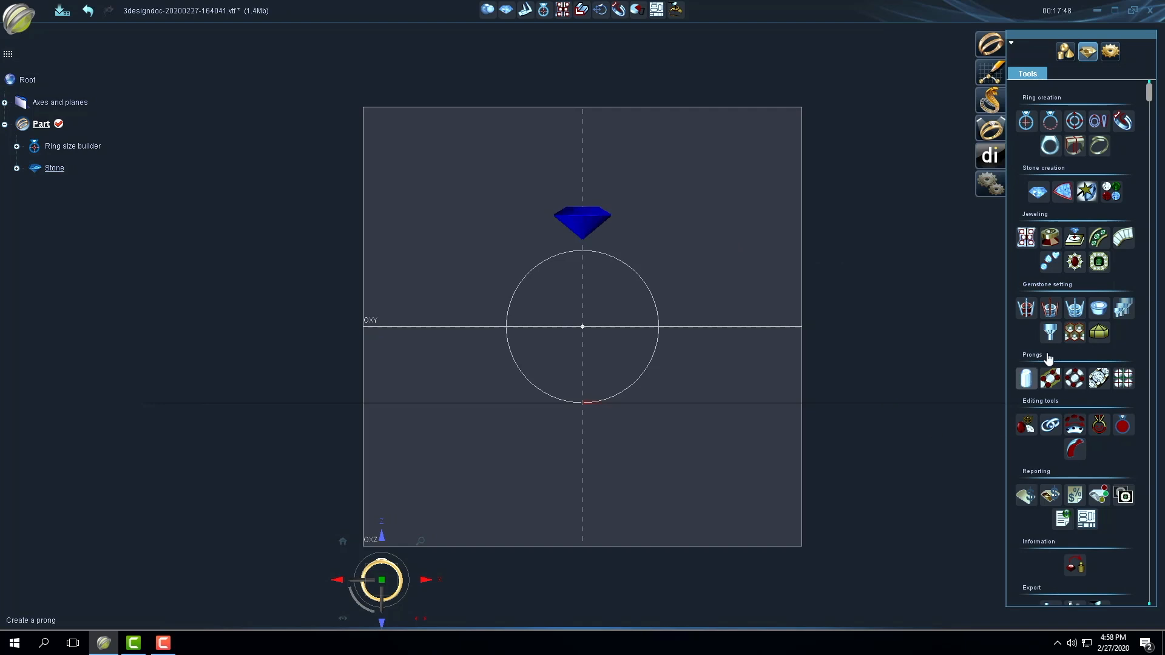
click(1098, 309)
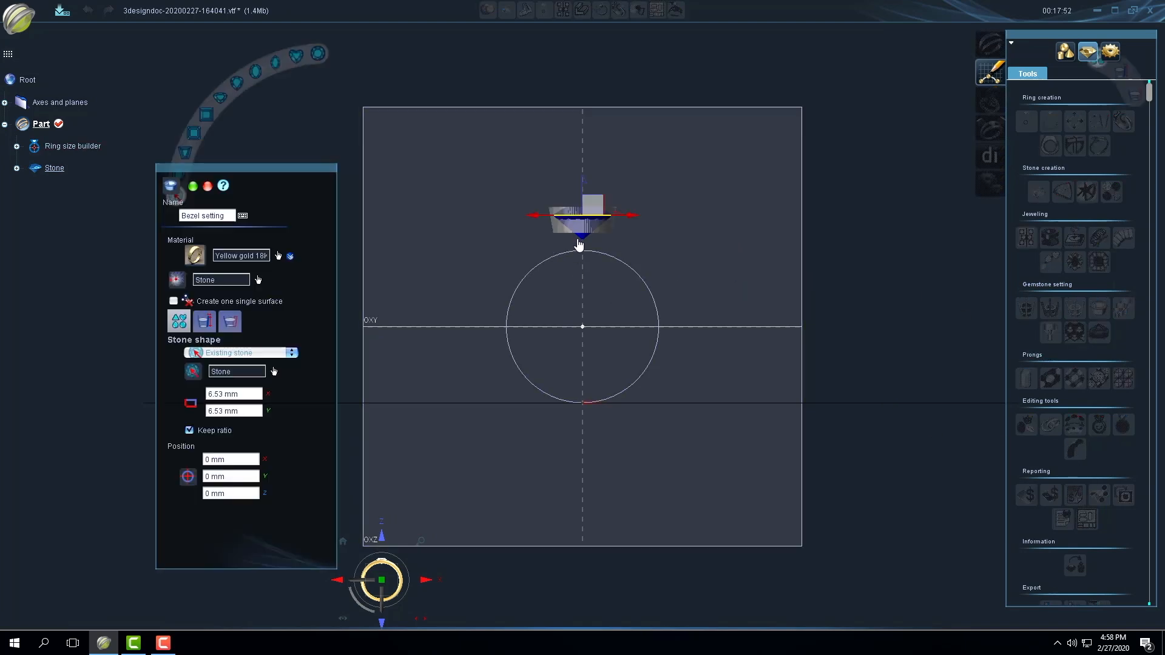
click(204, 324)
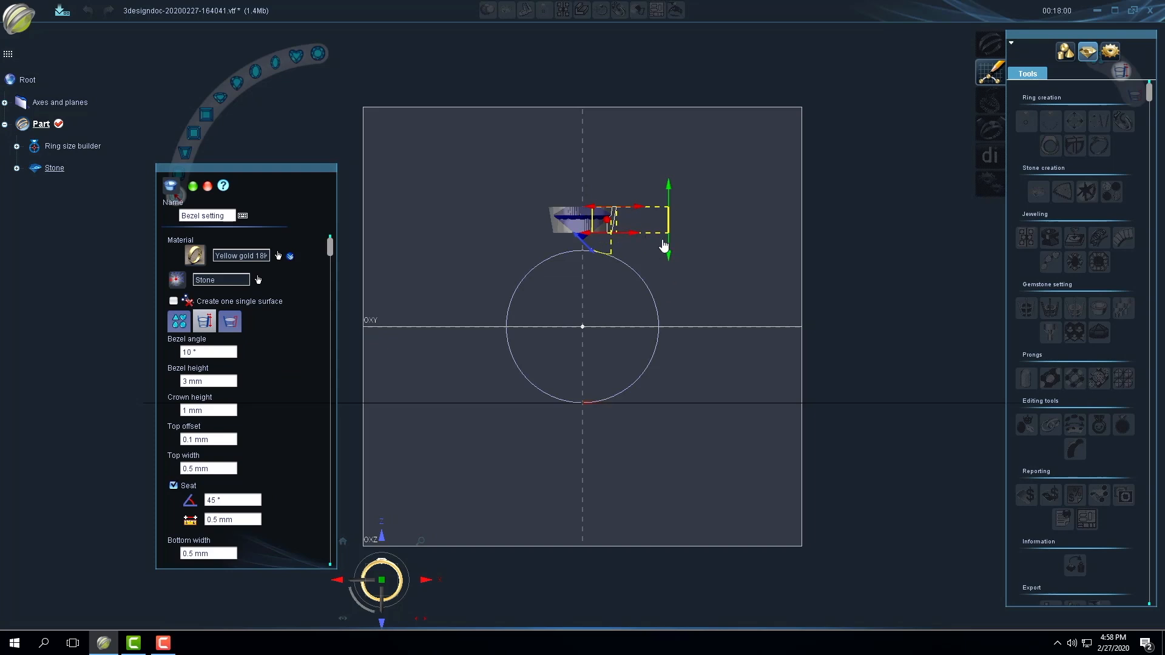
scroll(651, 252, up, 3)
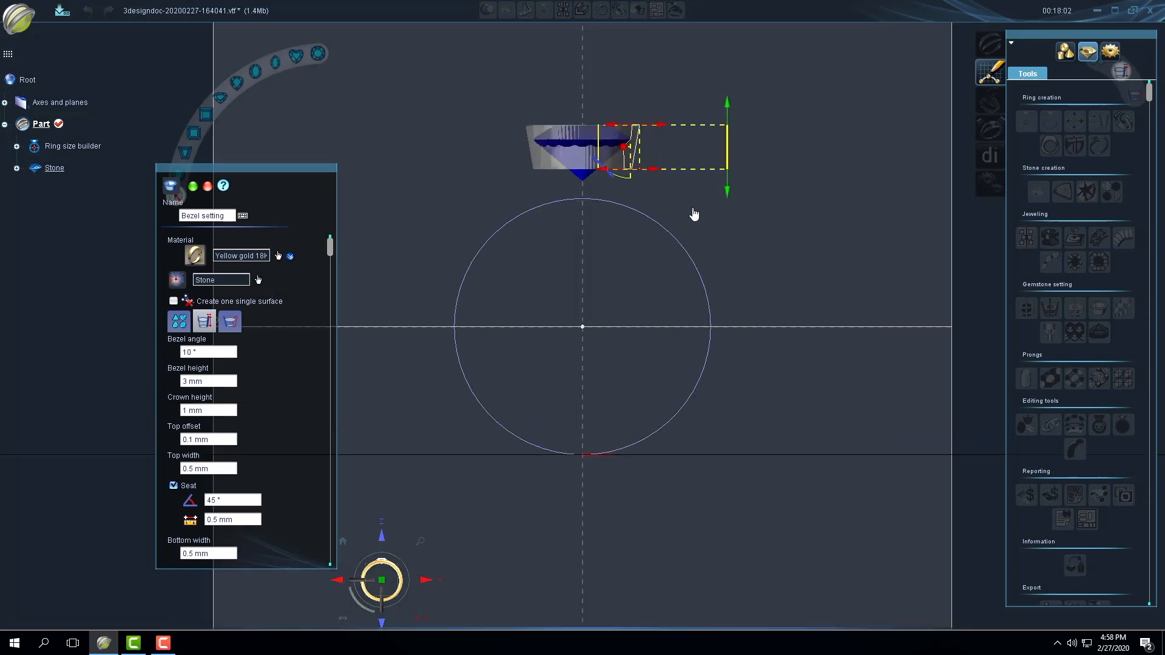
middle_drag(632, 276, 624, 463)
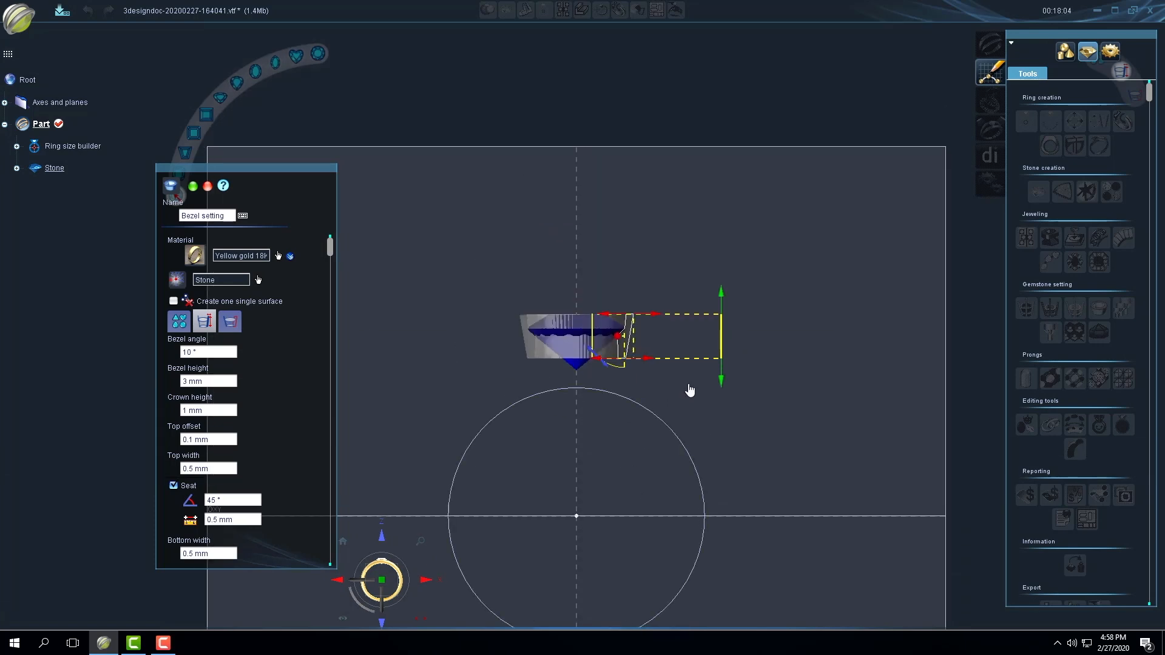
scroll(650, 395, up, 3)
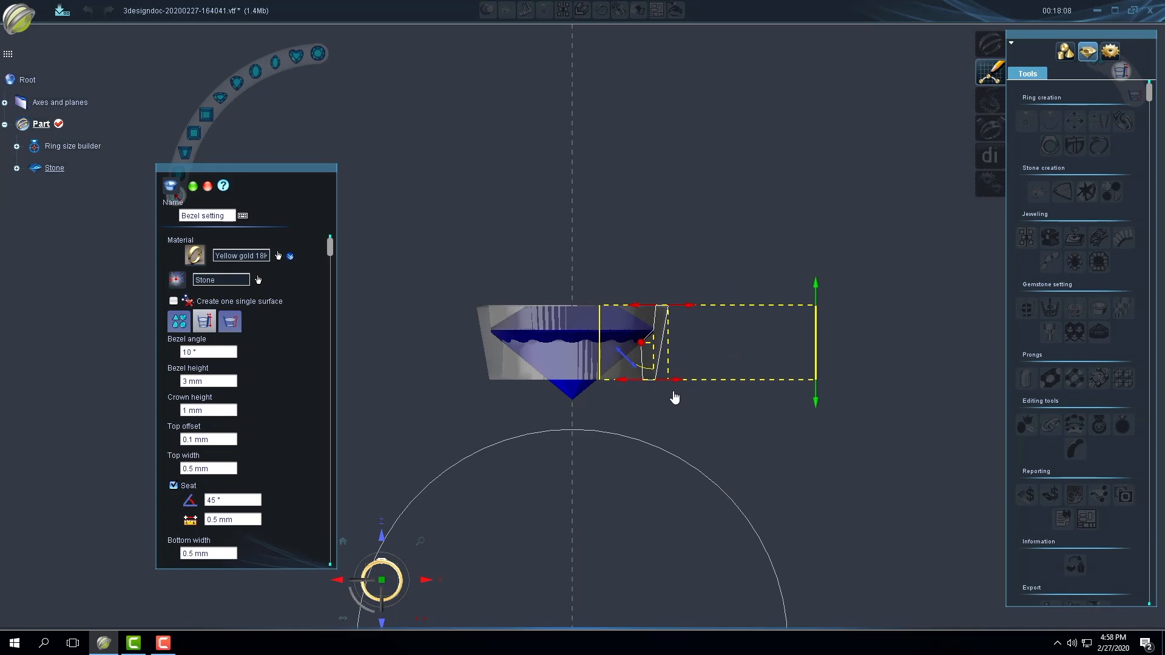
drag(679, 379, 681, 380)
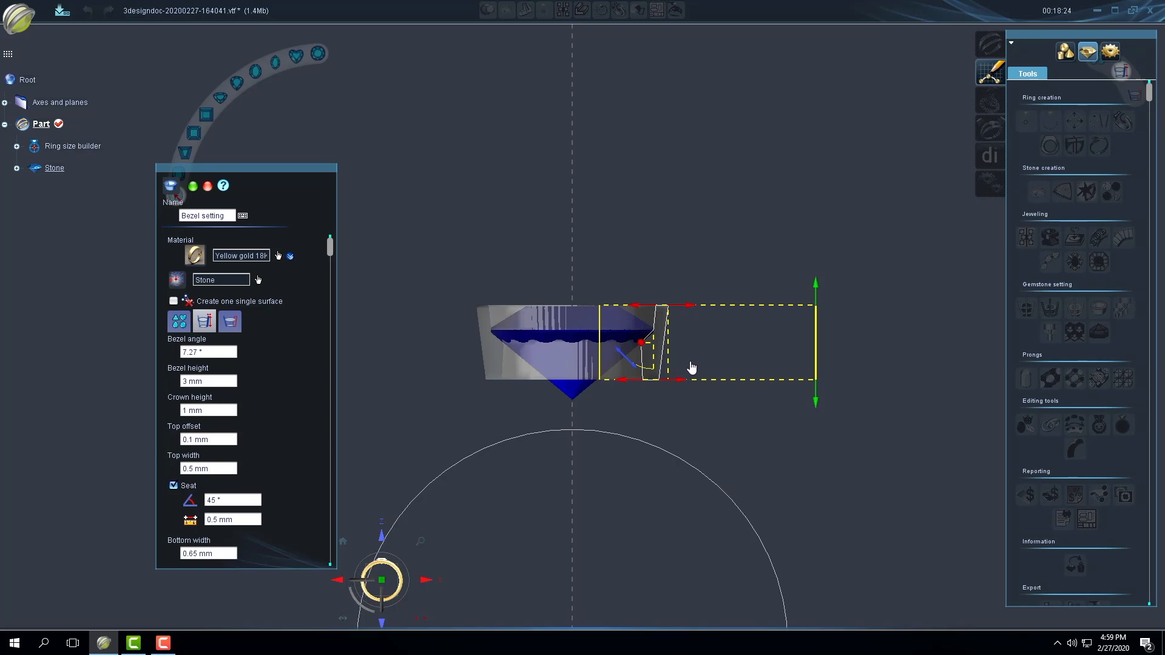
drag(691, 305, 690, 304)
mouse_move(632, 366)
mouse_down()
mouse_move(639, 353)
mouse_move(644, 369)
mouse_up()
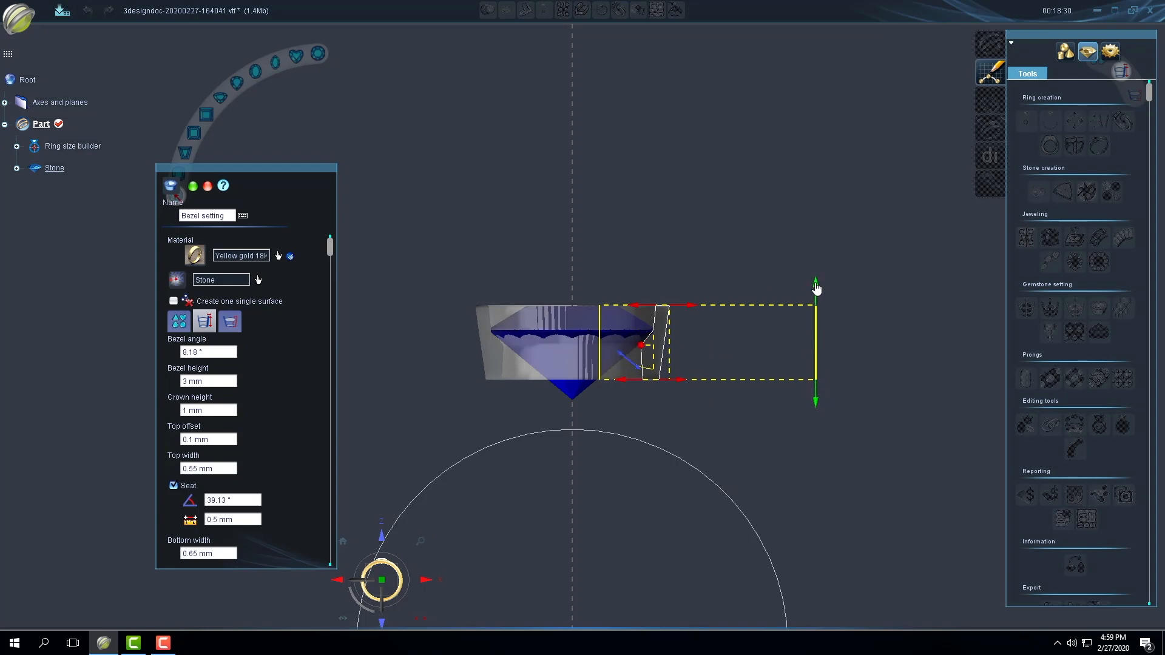
Lower the bezel's crown height to about 0.51 mm, extend the bezel height to about 7 mm, and create the setting.
drag(817, 286, 817, 298)
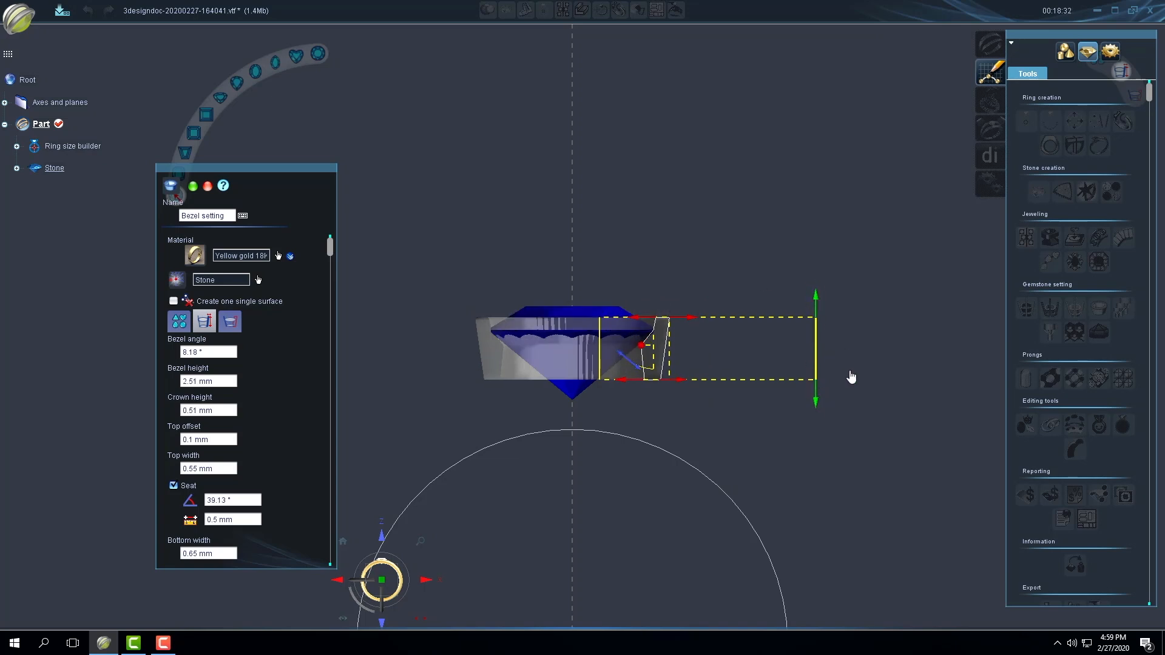
drag(819, 408, 813, 513)
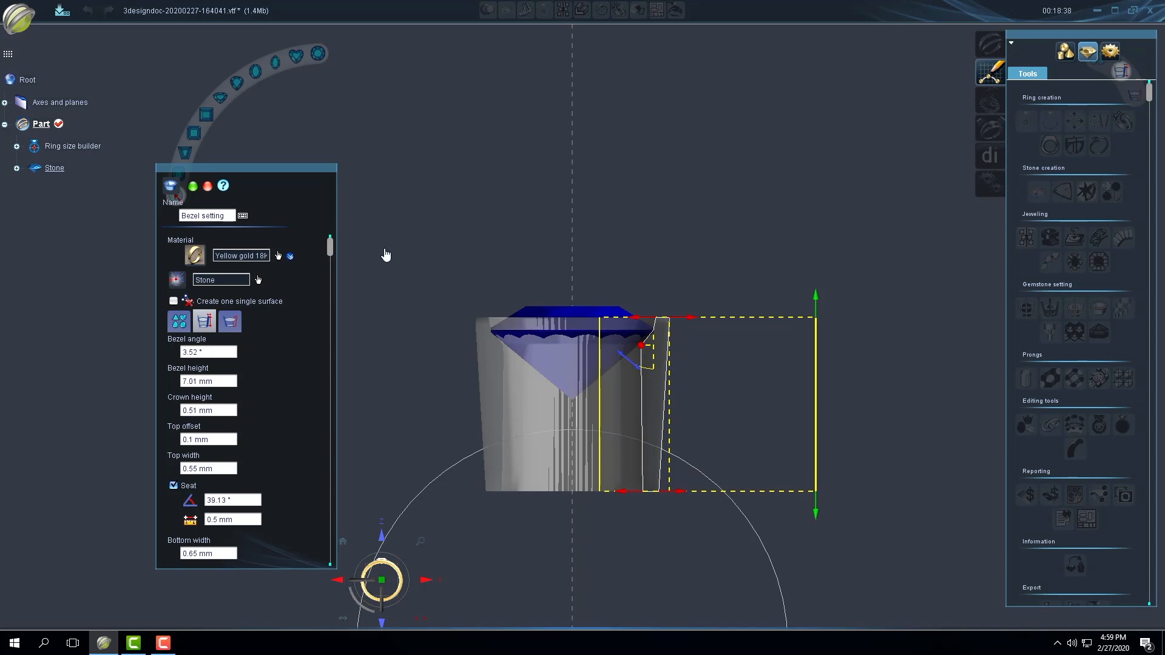
click(193, 188)
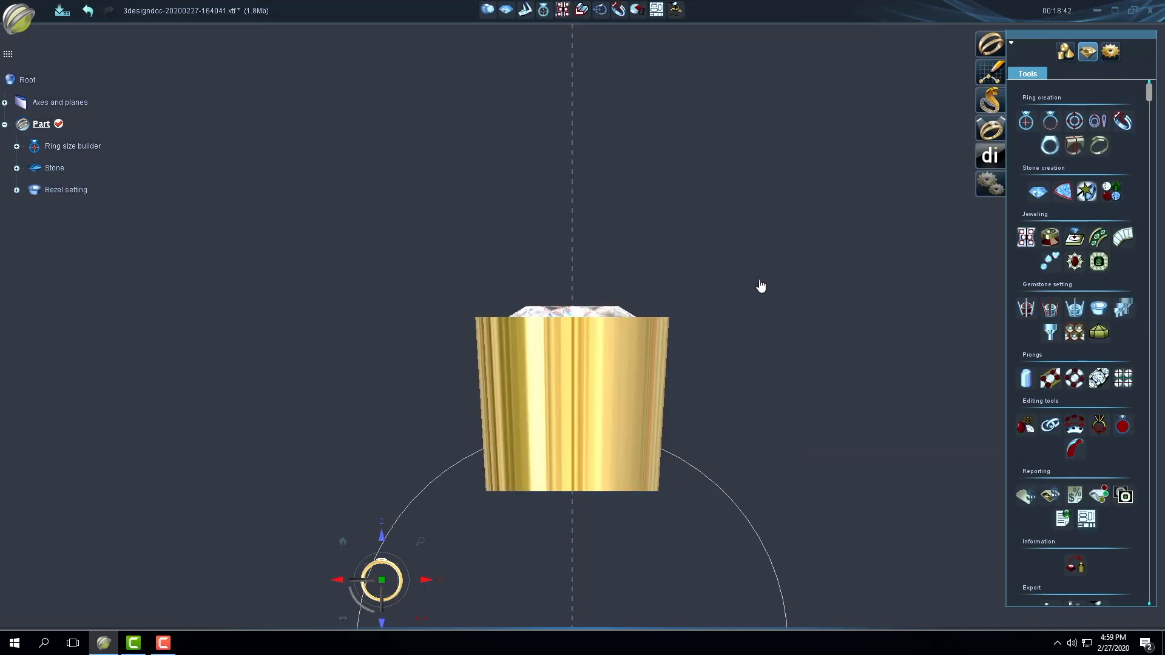
Examine the bezel-set stone and its position above the ring circle from several angles.
middle_drag(764, 288, 757, 340)
scroll(761, 391, down, 5)
mouse_move(708, 484)
middle_down()
mouse_move(681, 535)
mouse_move(710, 502)
middle_up()
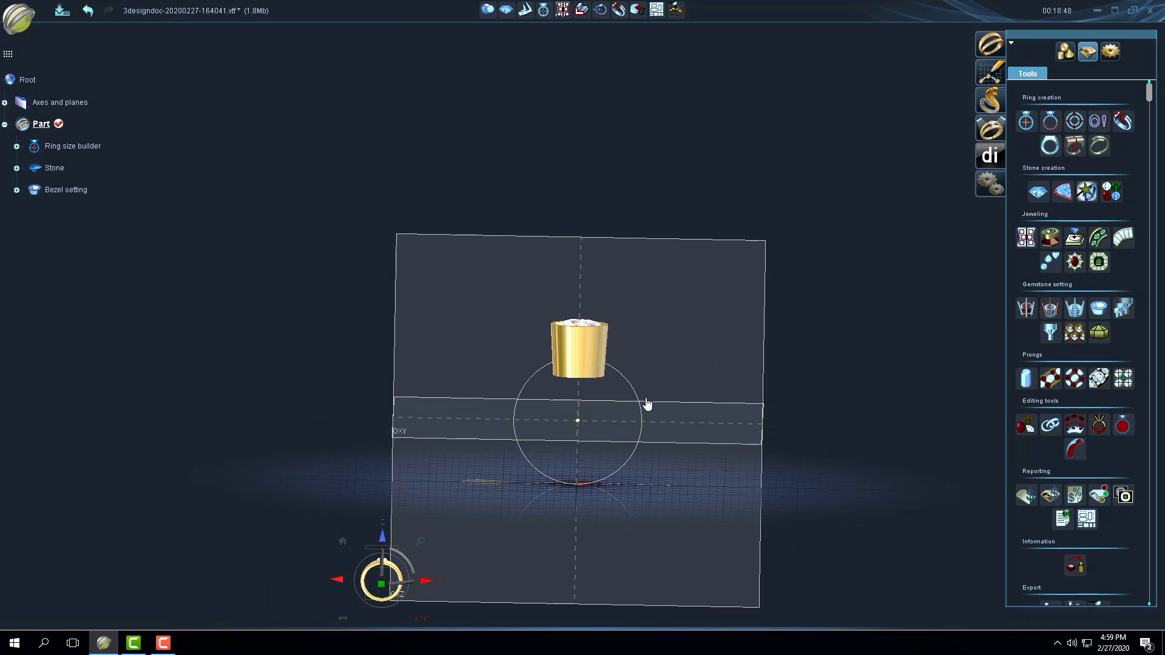
middle_drag(443, 328, 656, 349)
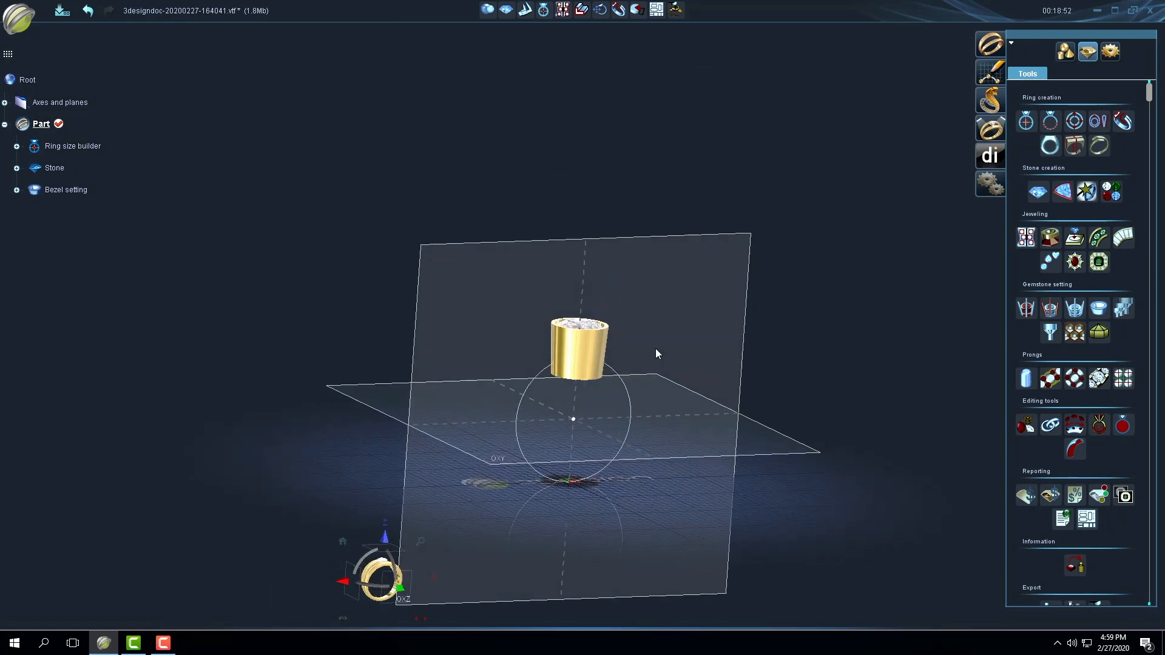
scroll(655, 348, down, 3)
scroll(656, 351, up, 5)
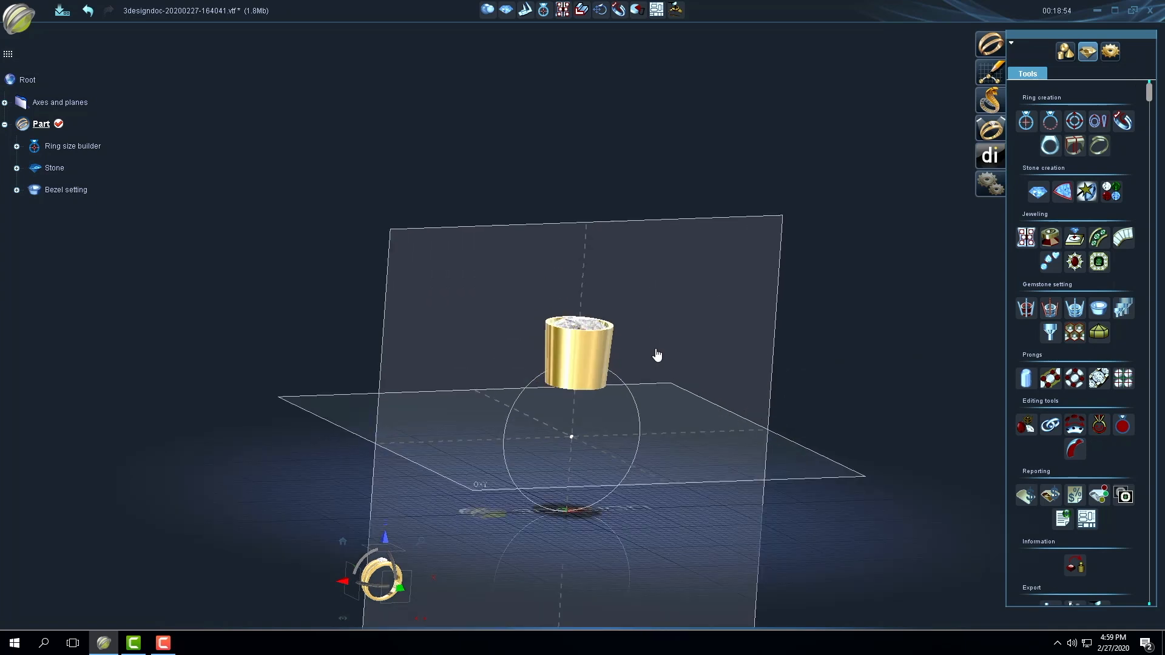
scroll(656, 355, up, 3)
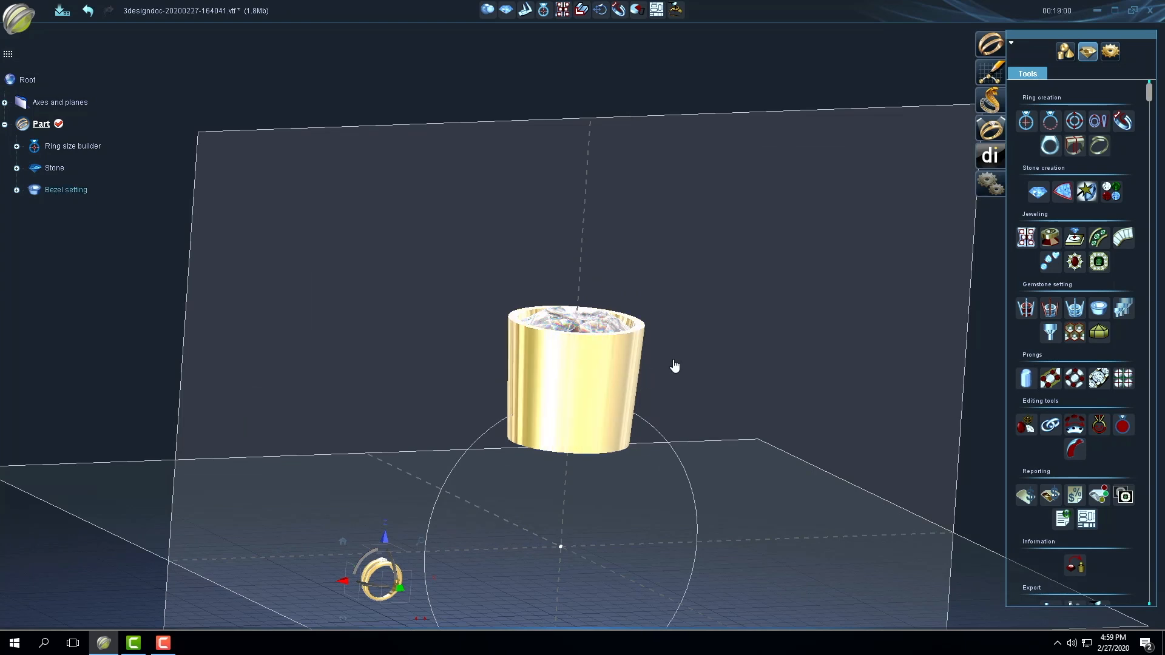
scroll(731, 268, down, 1)
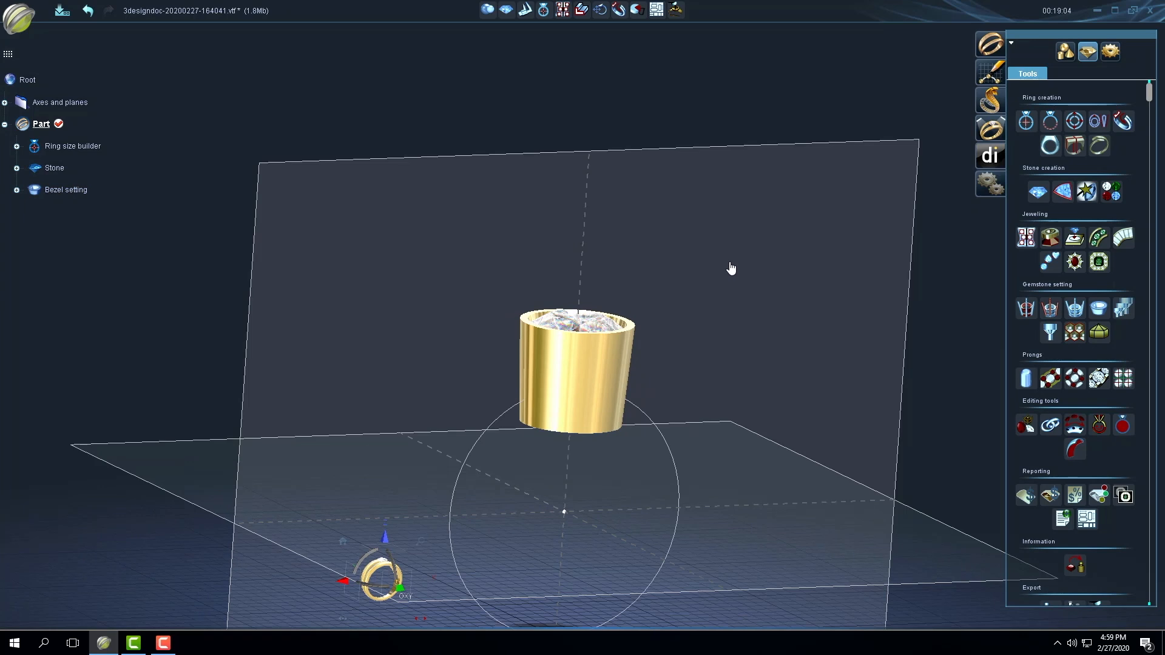
middle_drag(689, 263, 677, 301)
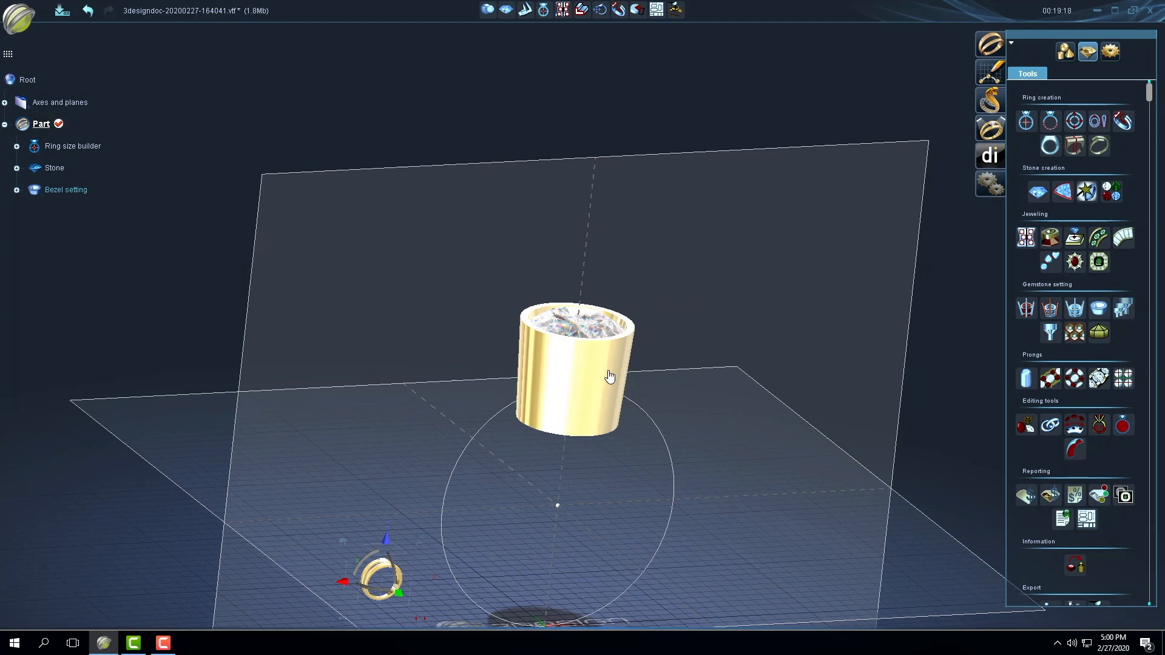
middle_drag(689, 267, 726, 309)
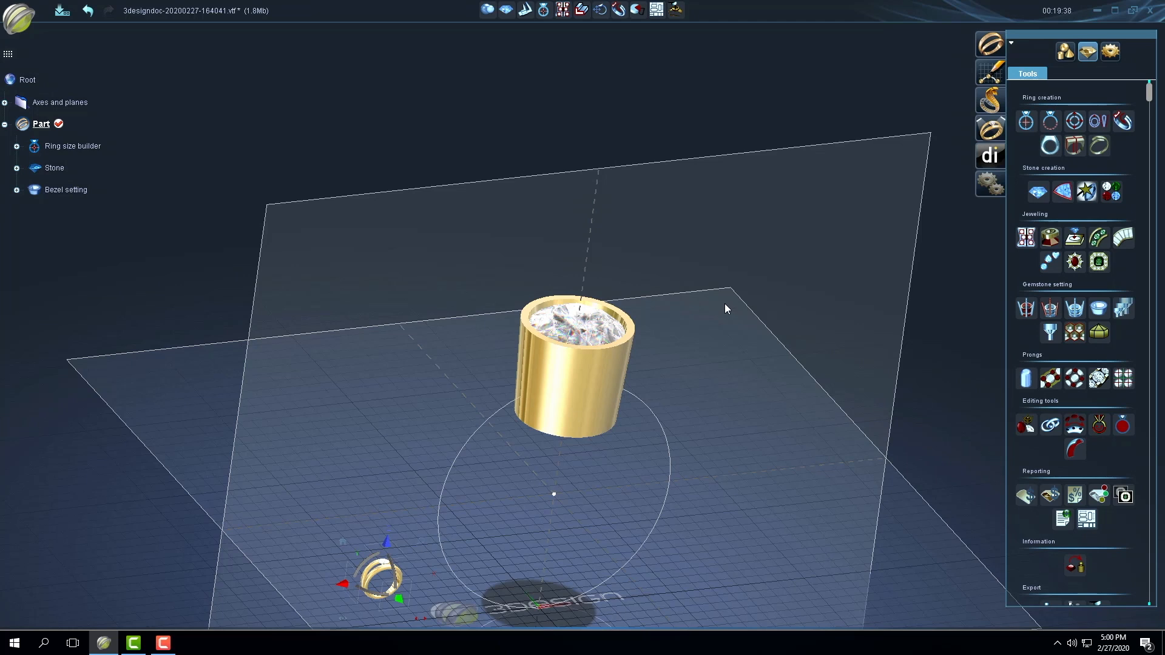
middle_drag(697, 370, 662, 361)
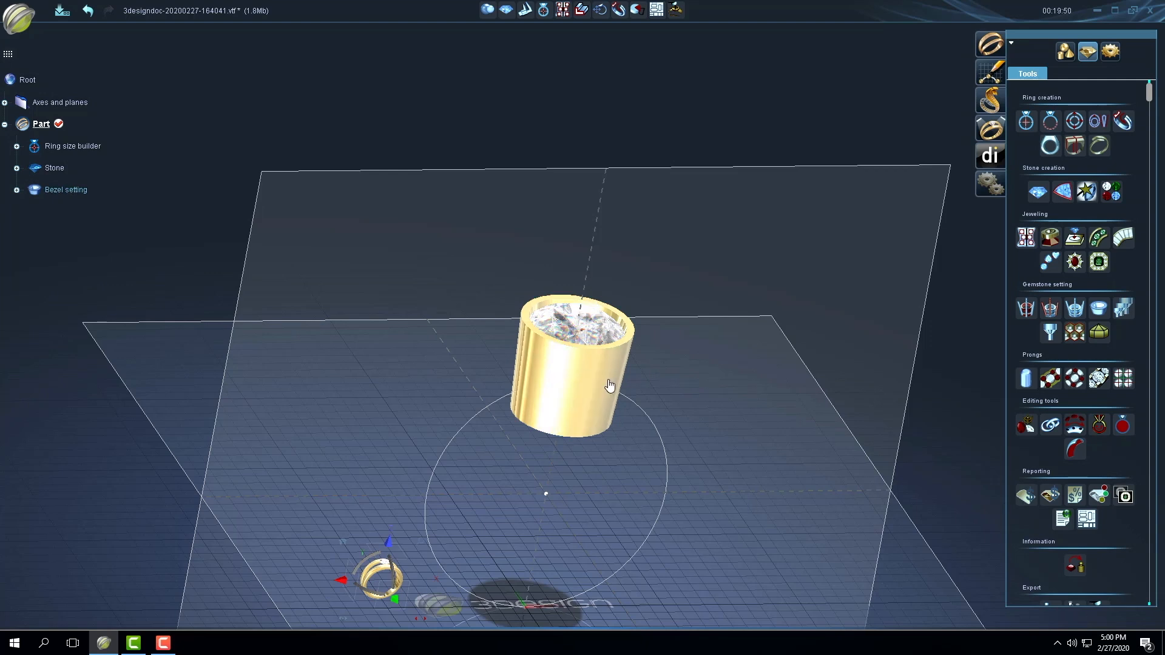
right_drag(728, 395, 645, 356)
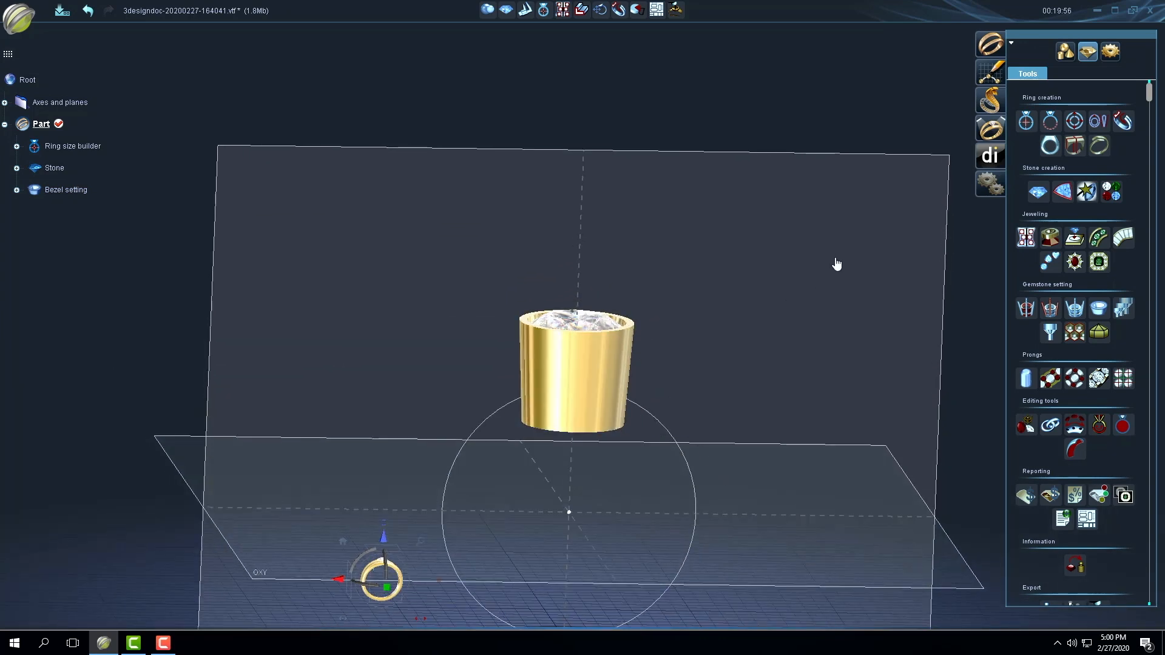
Sketch a closed, symmetric bell-shaped curve about 5.7 mm wide and 4.2 mm high above the bezel on the vertical OXZ plane.
double_click(871, 160)
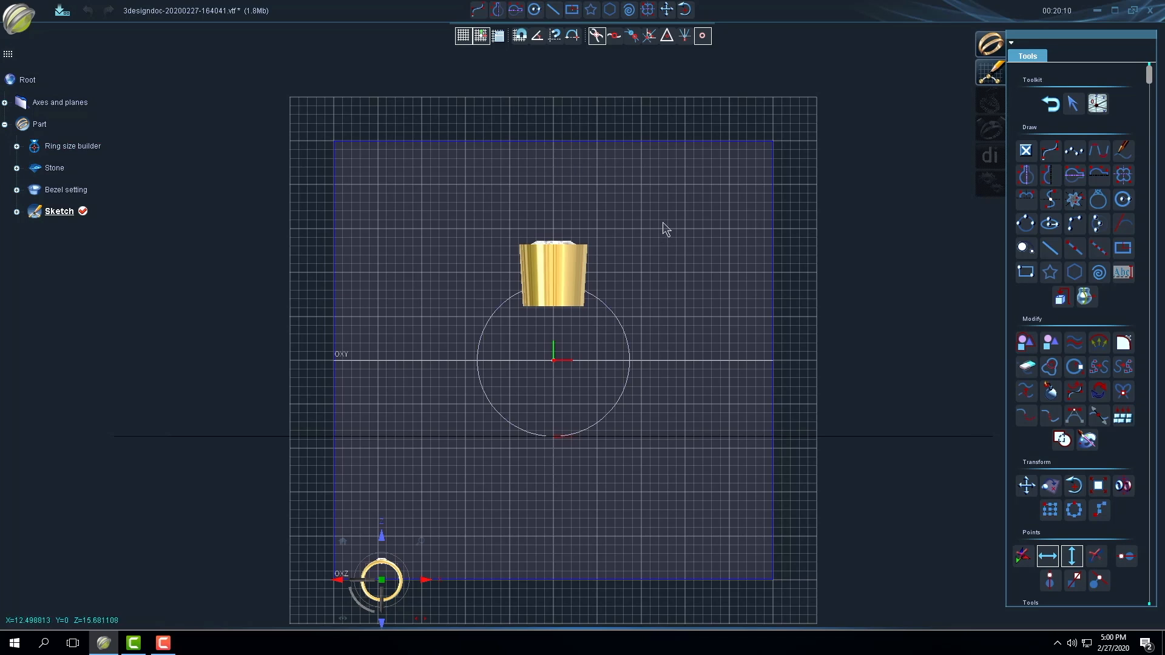
scroll(664, 229, up, 1)
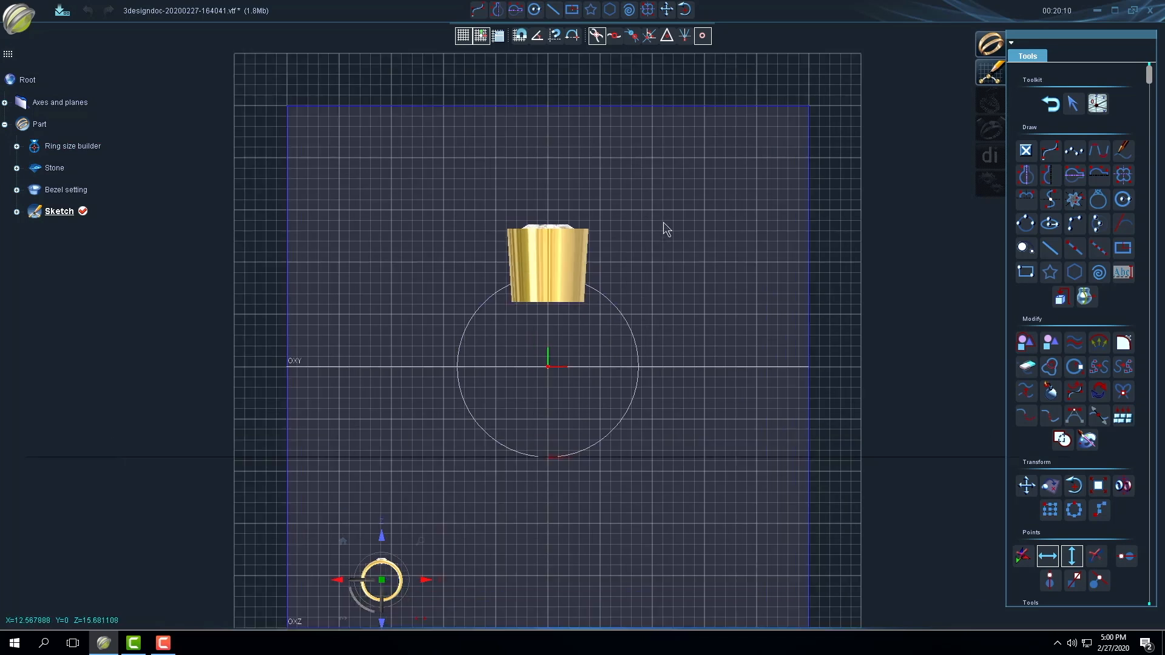
click(1024, 173)
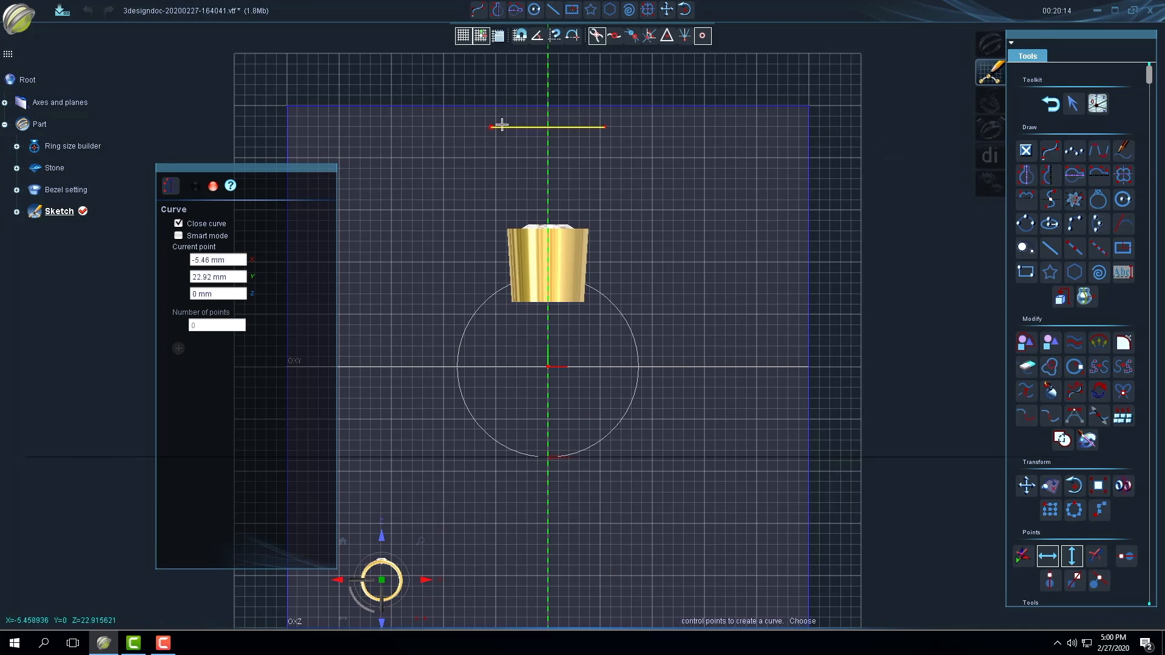
click(535, 114)
click(531, 124)
click(518, 145)
click(519, 157)
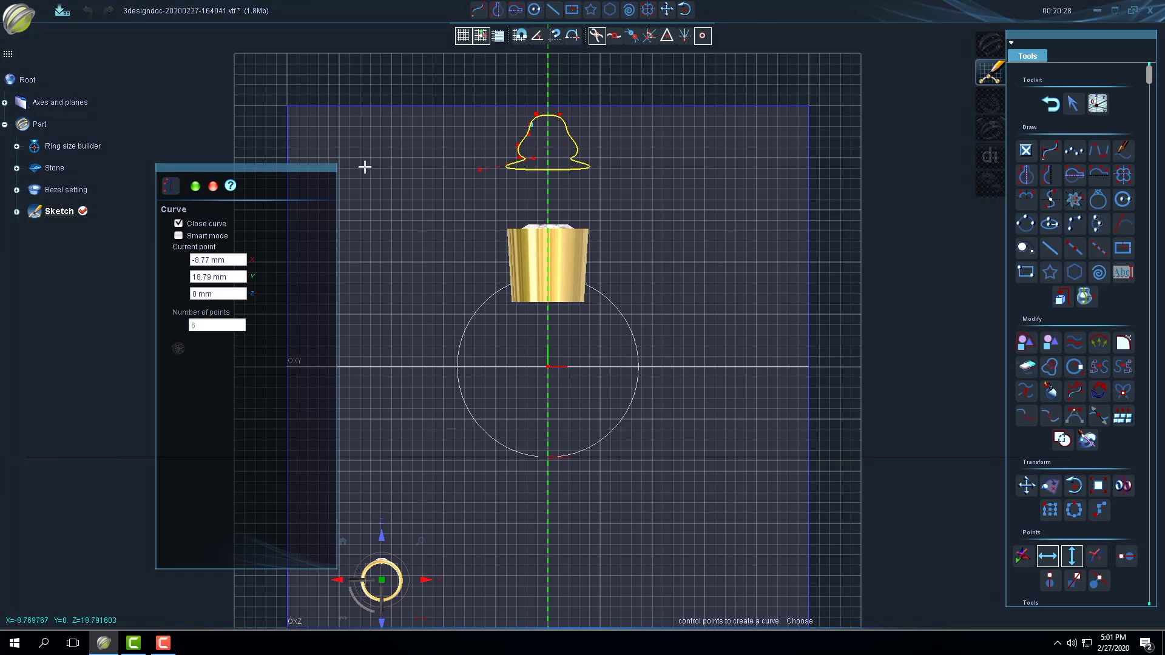
click(195, 186)
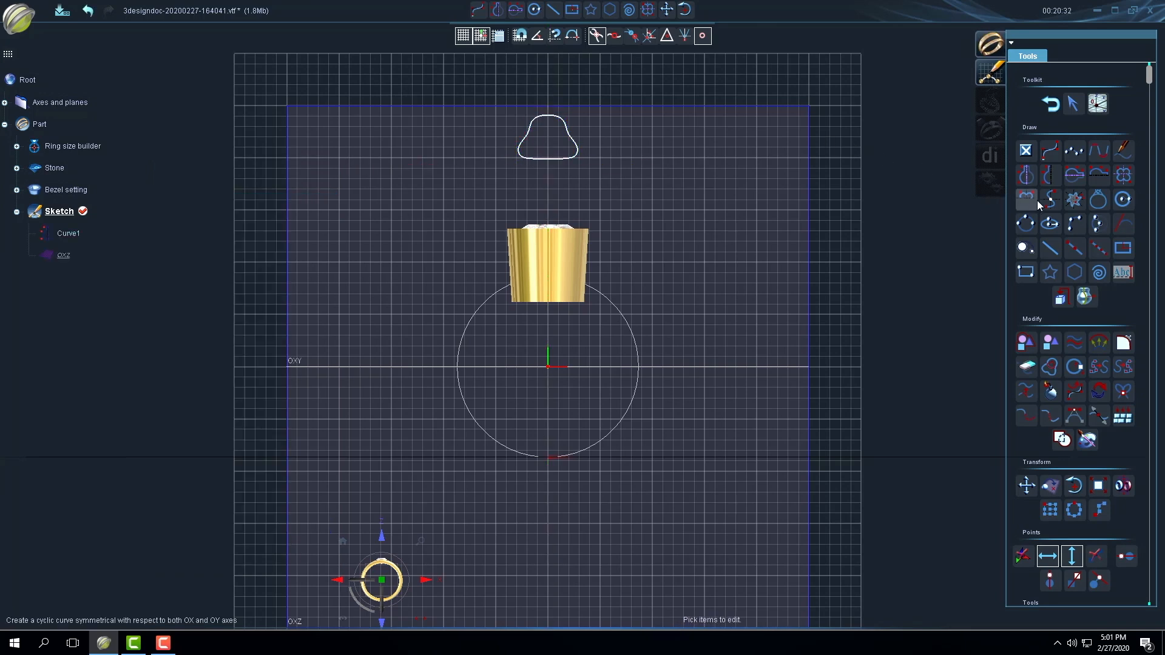
Sketch a closed, symmetric rounded-rectangle curve about 6.6 mm wide and 3 mm high between the bell-shaped curve and the bezel.
click(1026, 176)
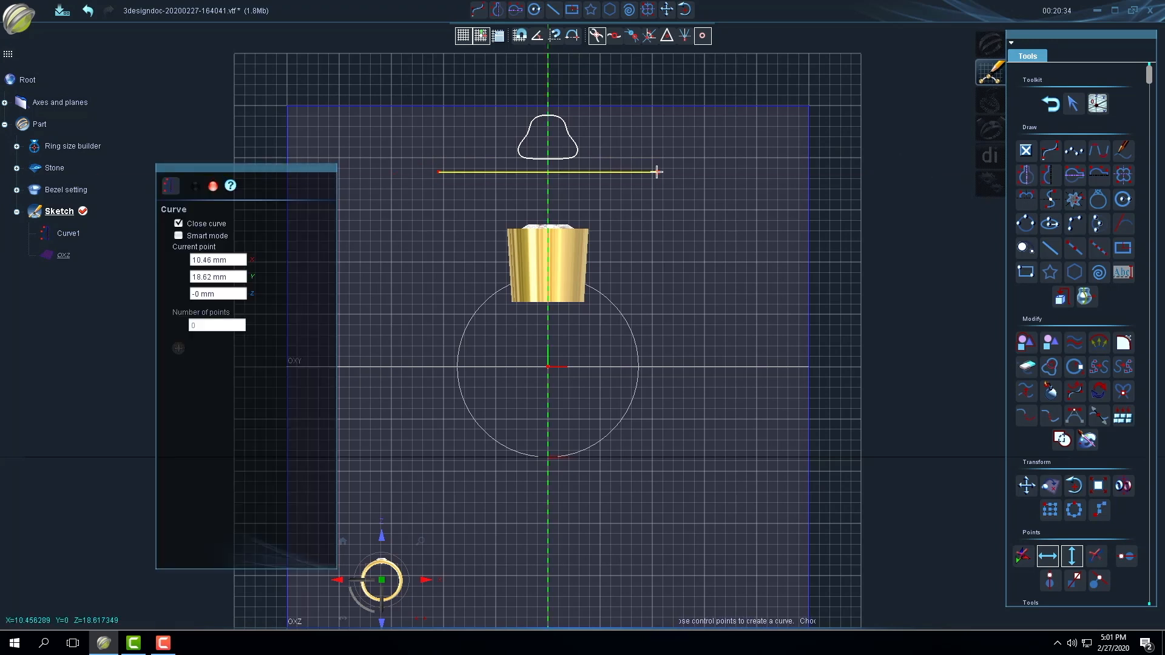
click(536, 172)
click(526, 173)
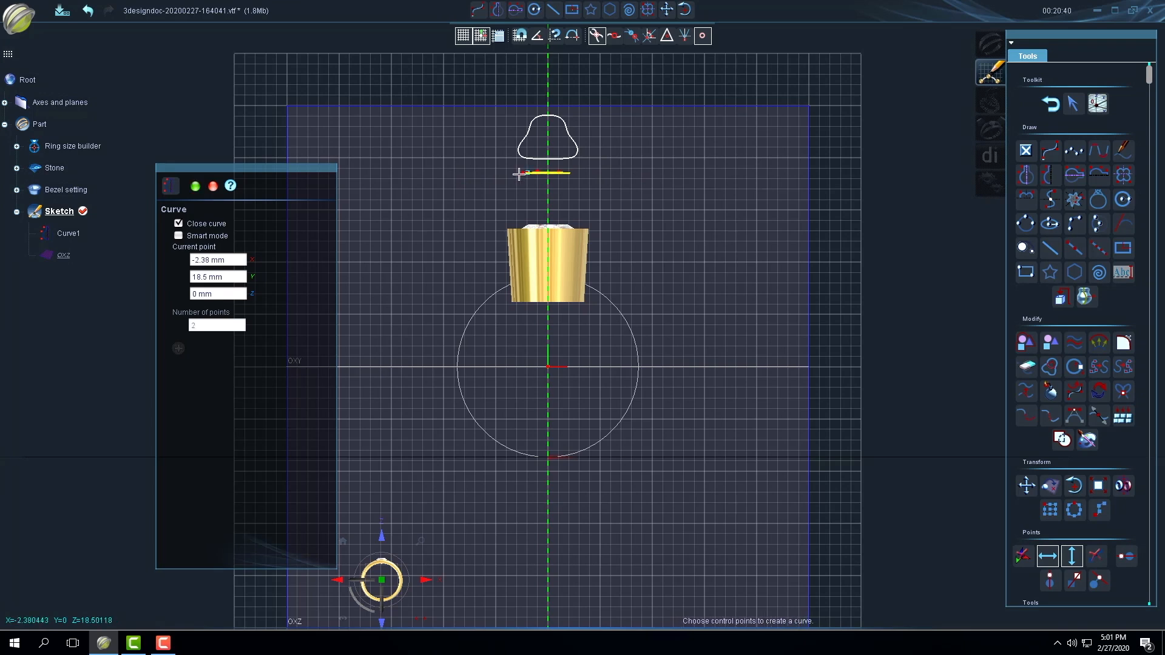
click(513, 177)
click(512, 193)
click(515, 202)
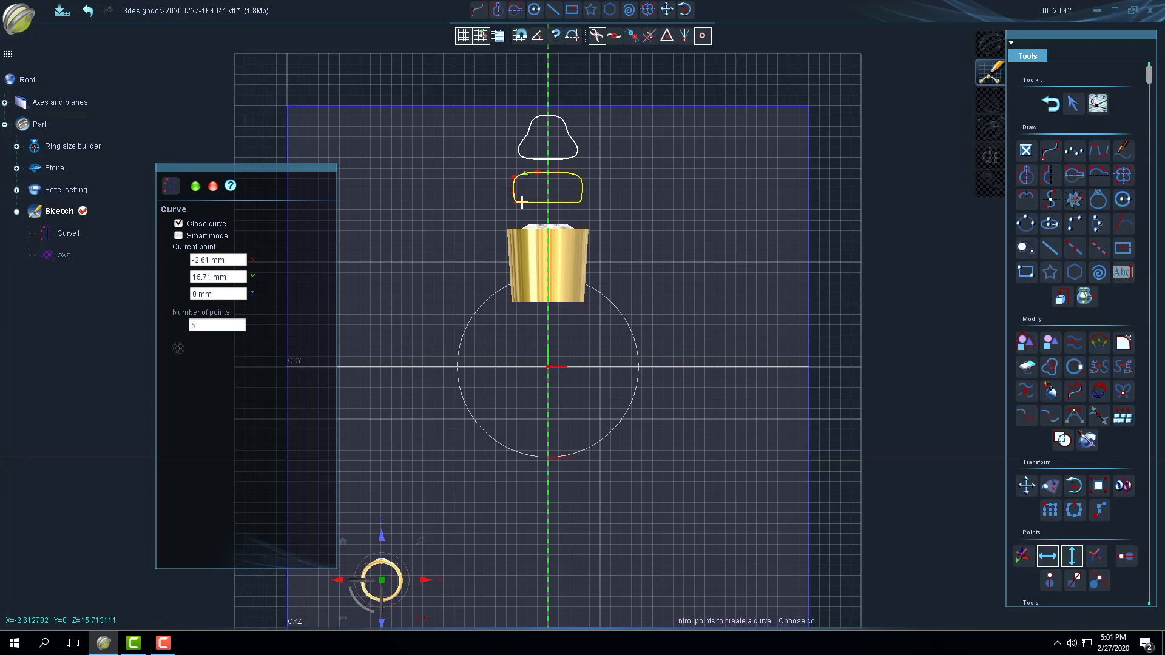
click(194, 187)
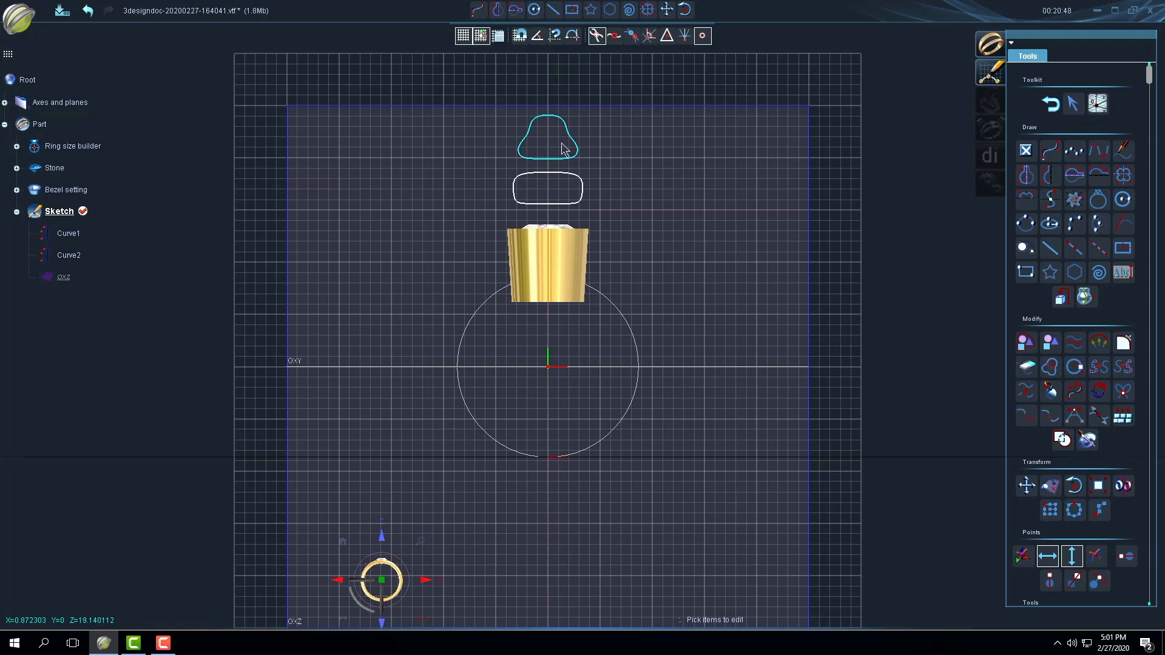
Scale the bell-shaped curve proportionally to 0.68, about 3.84 mm wide and 2.84 mm high.
click(577, 160)
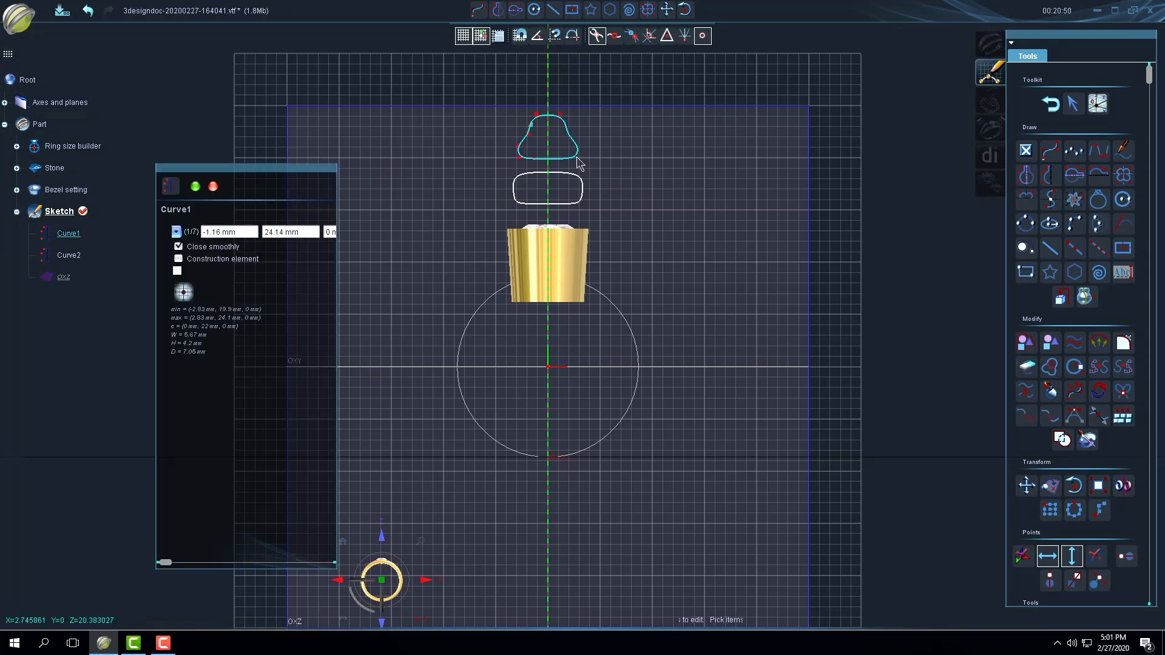
scroll(1068, 375, down, 2)
scroll(1068, 375, down, 1)
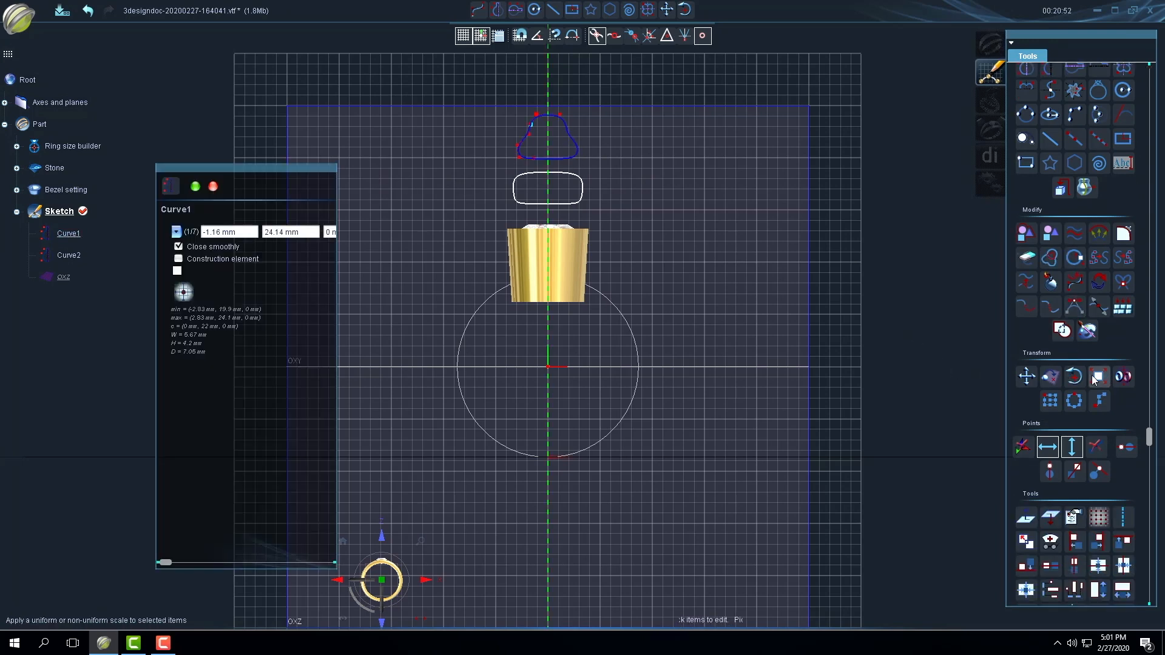
click(1097, 377)
drag(603, 186, 588, 172)
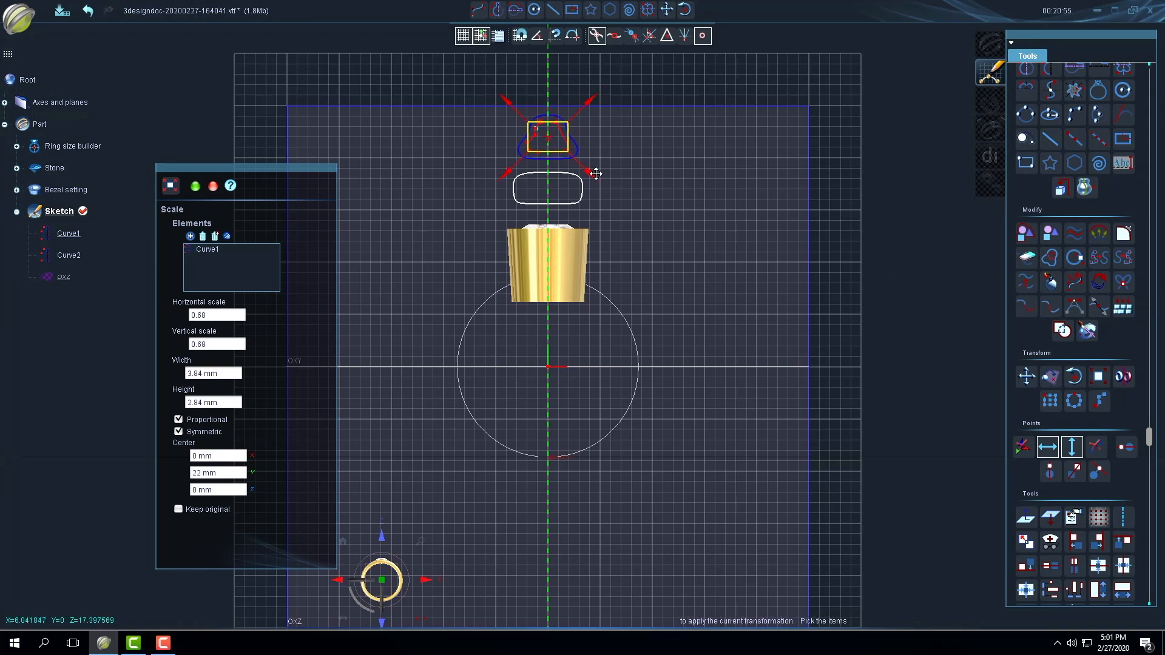
click(195, 186)
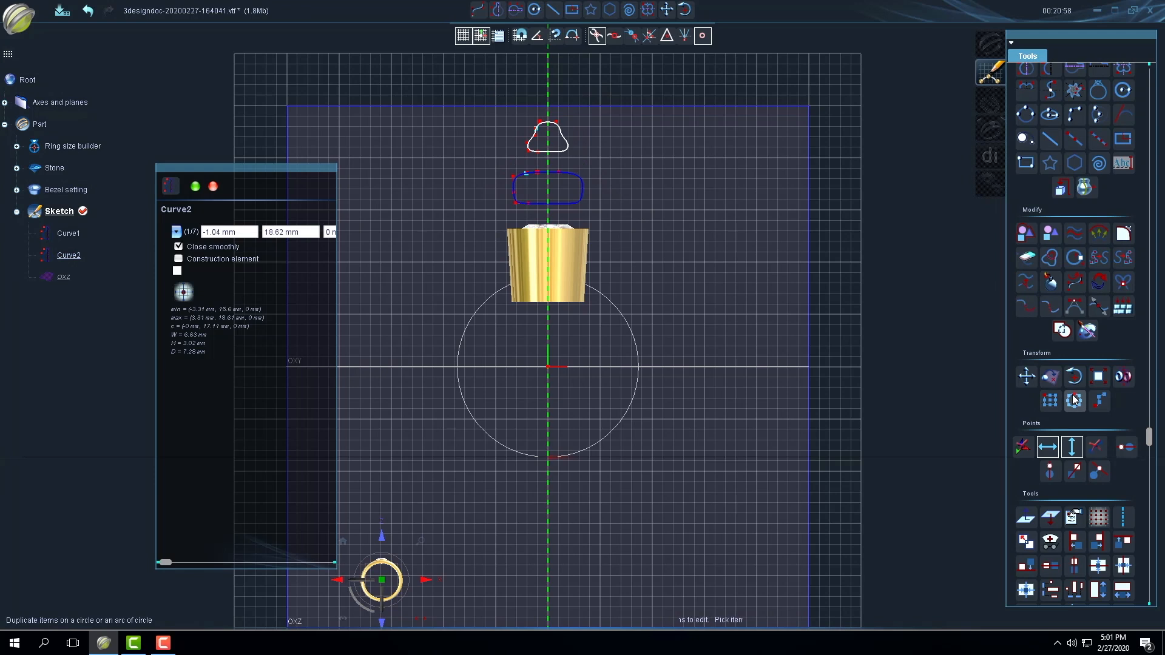
Scale the rounded-rectangle curve proportionally to 0.6, about 4 mm wide and 1.82 mm high.
click(1098, 376)
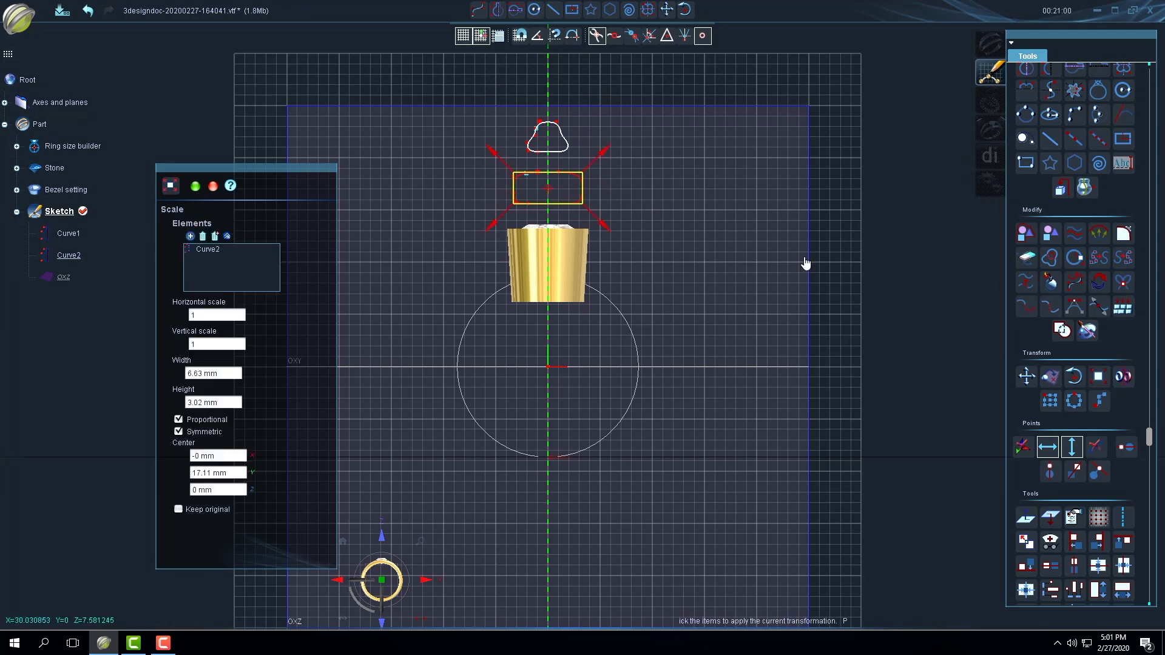
drag(608, 228, 599, 218)
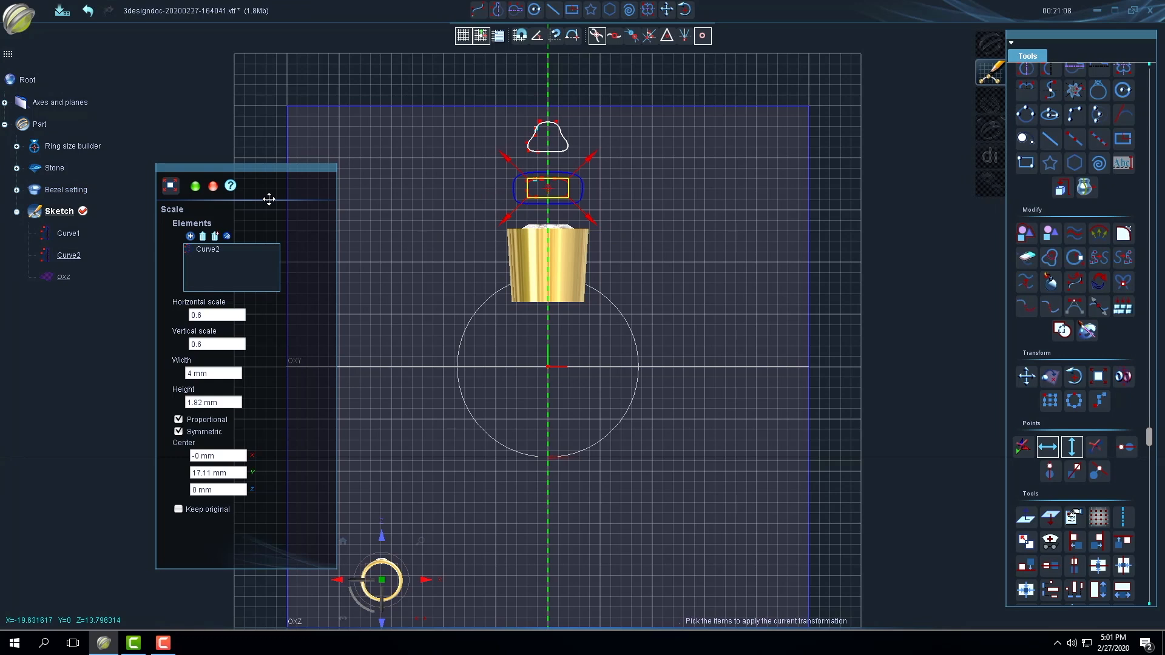
click(196, 186)
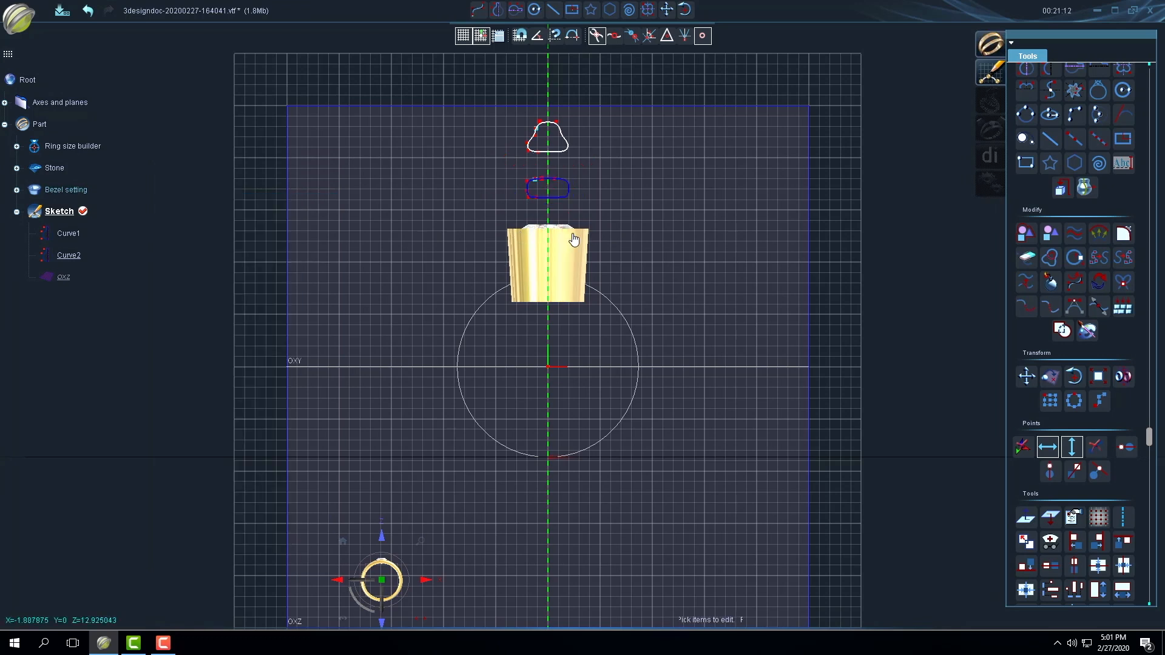
click(642, 216)
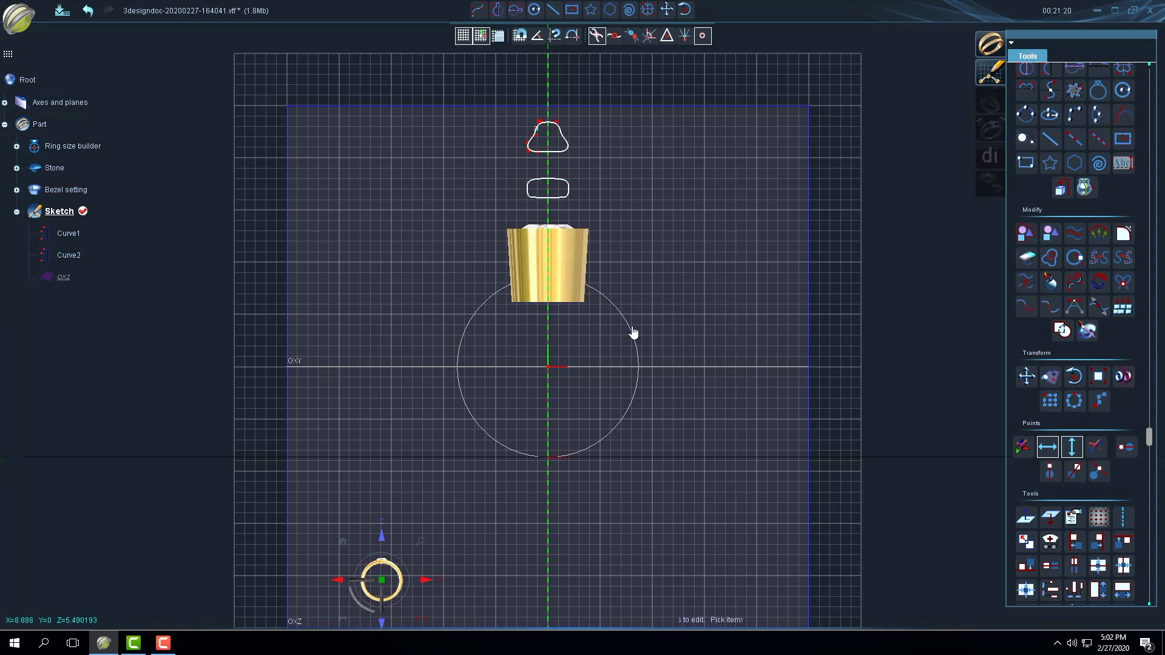
Leave the sketch and start a Curve sweep with the ring size circle as its path.
scroll(1057, 121, up, 3)
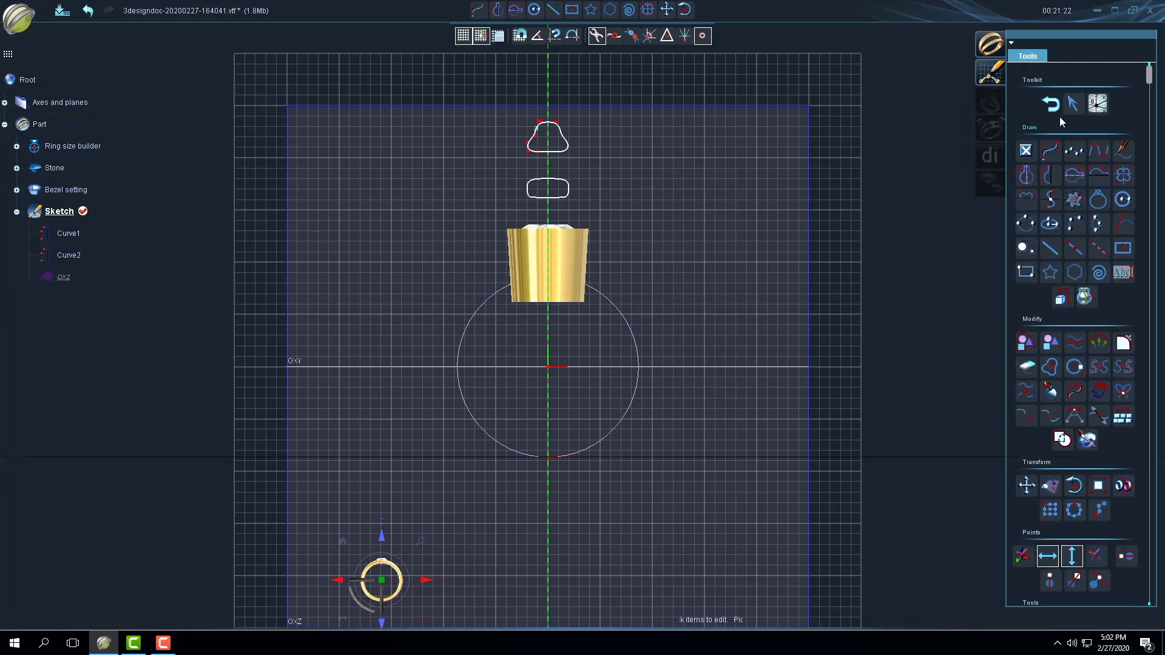
click(1057, 111)
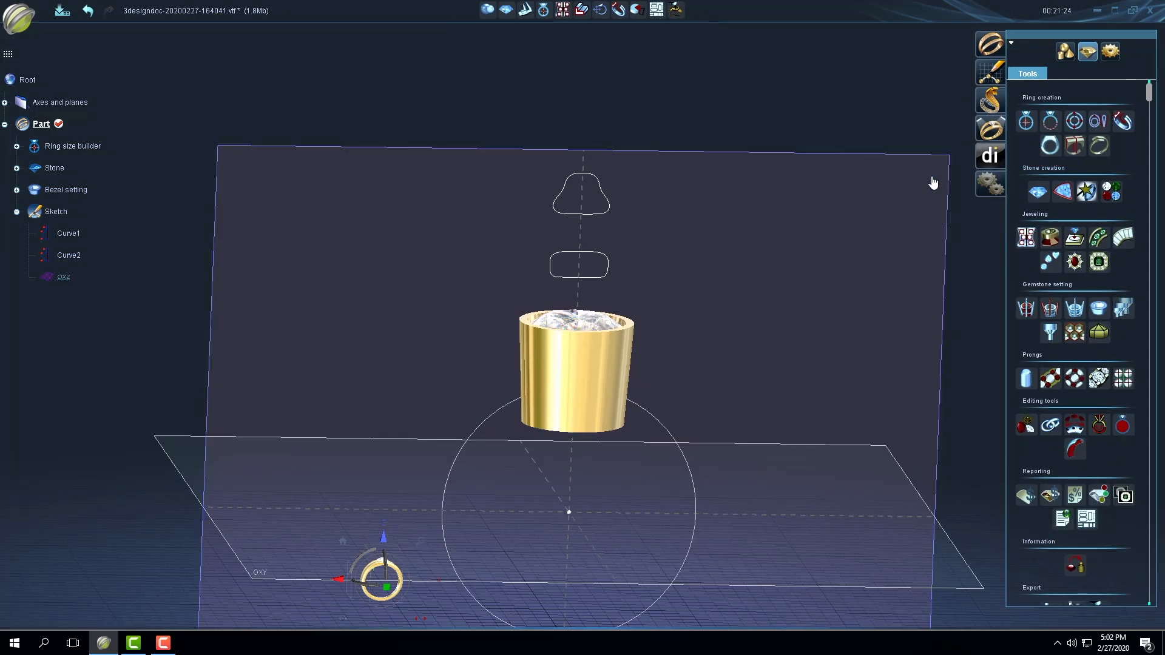
click(1065, 53)
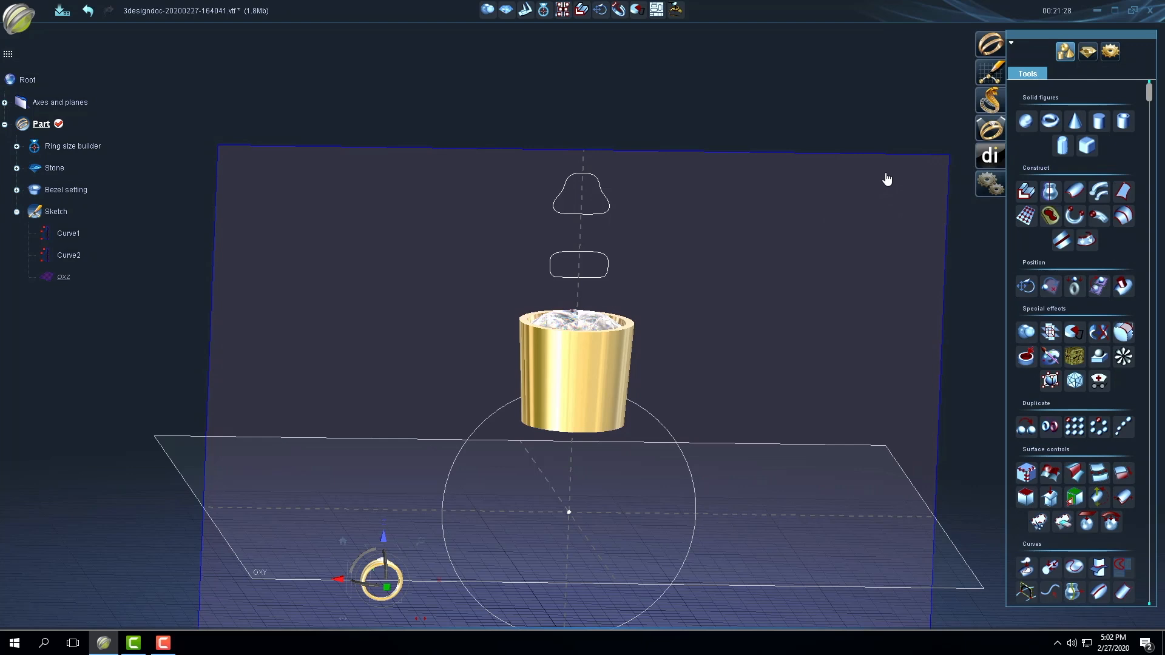
scroll(885, 182, down, 3)
middle_drag(731, 309, 751, 190)
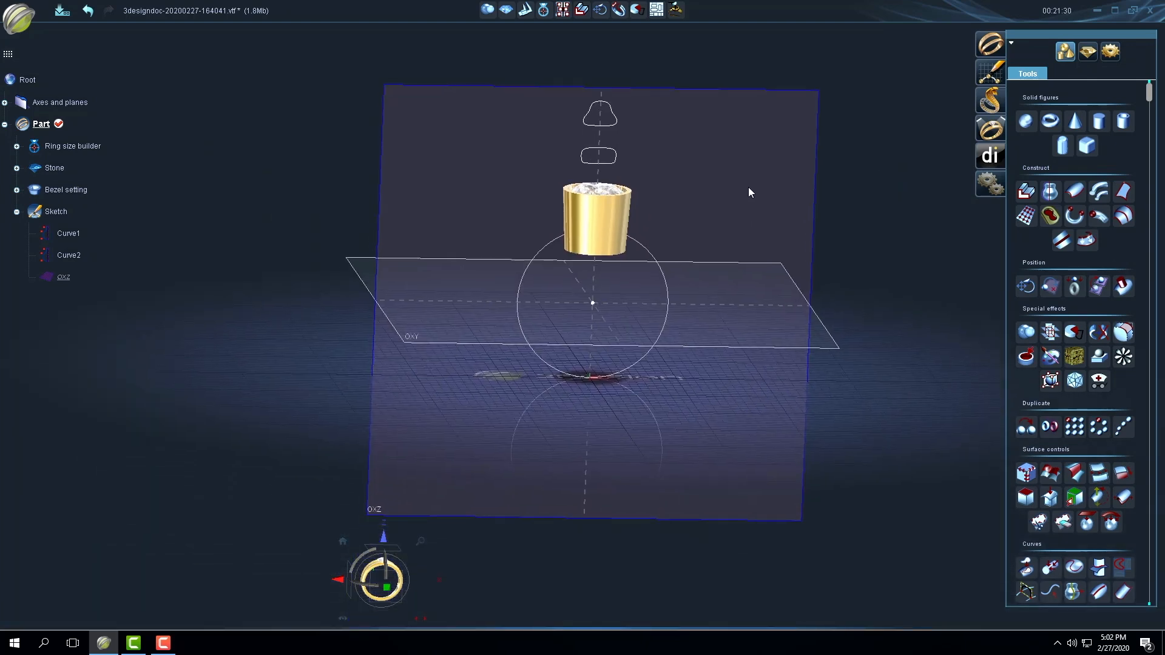
scroll(895, 282, down, 2)
scroll(902, 285, up, 2)
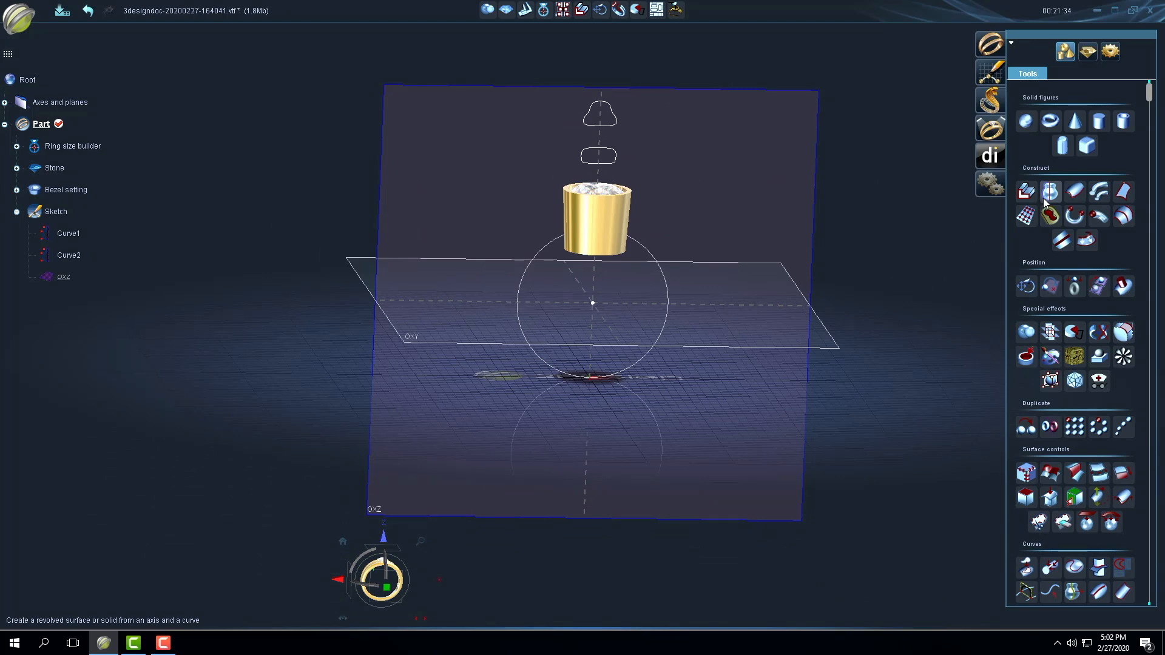
right_drag(727, 219, 740, 196)
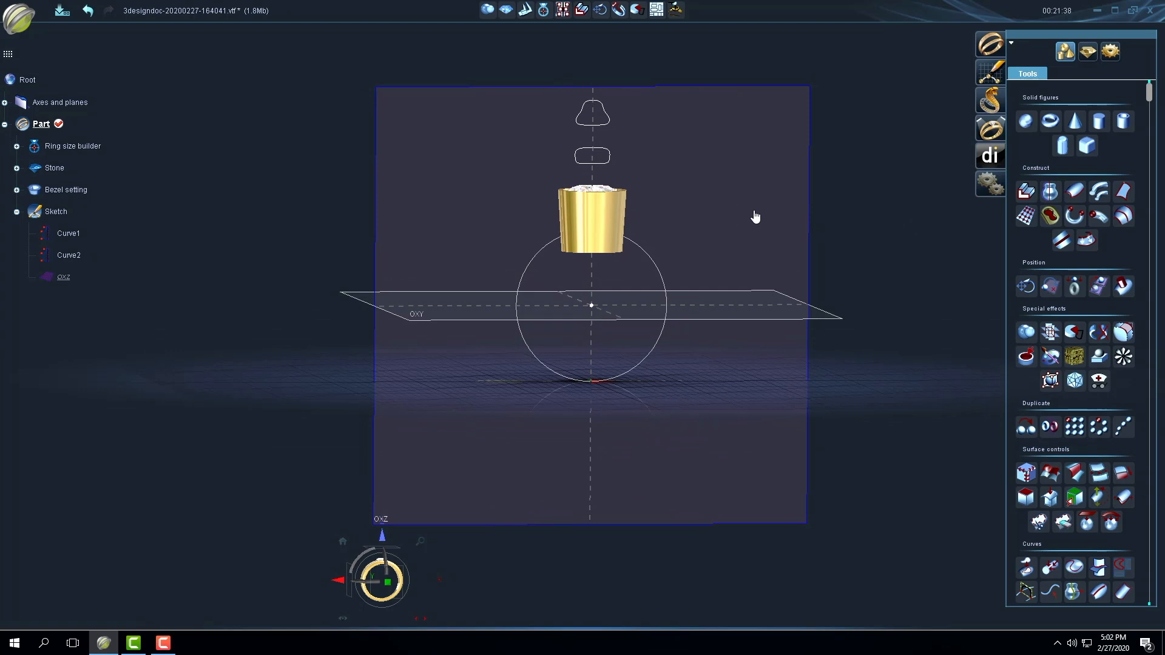
click(650, 266)
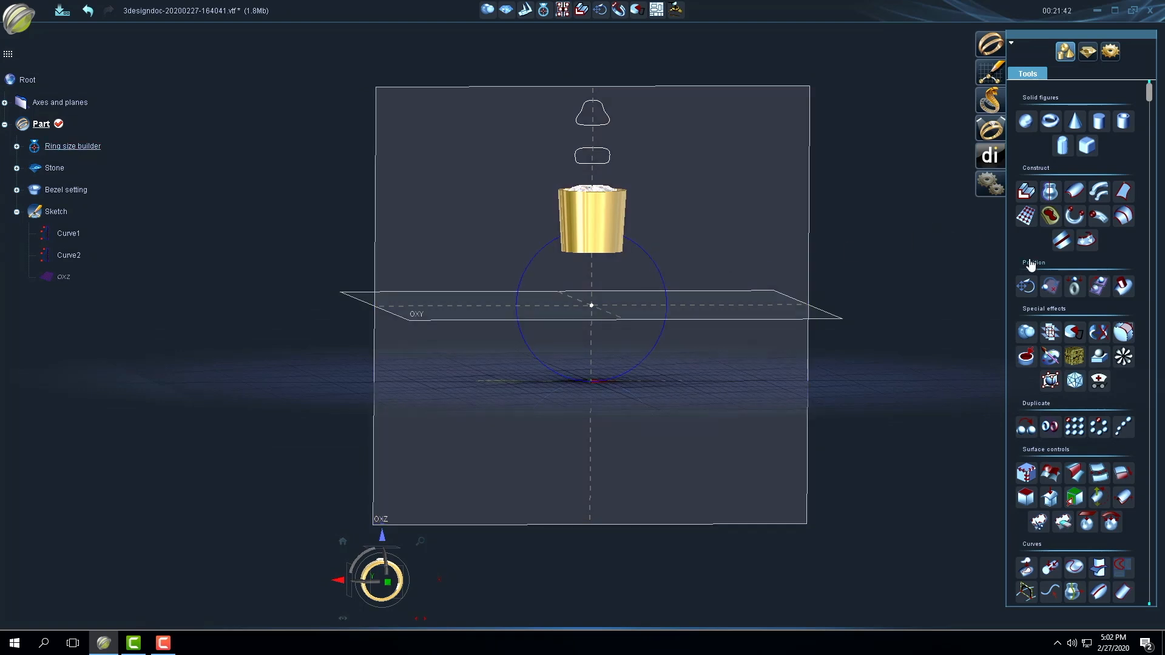
click(1071, 191)
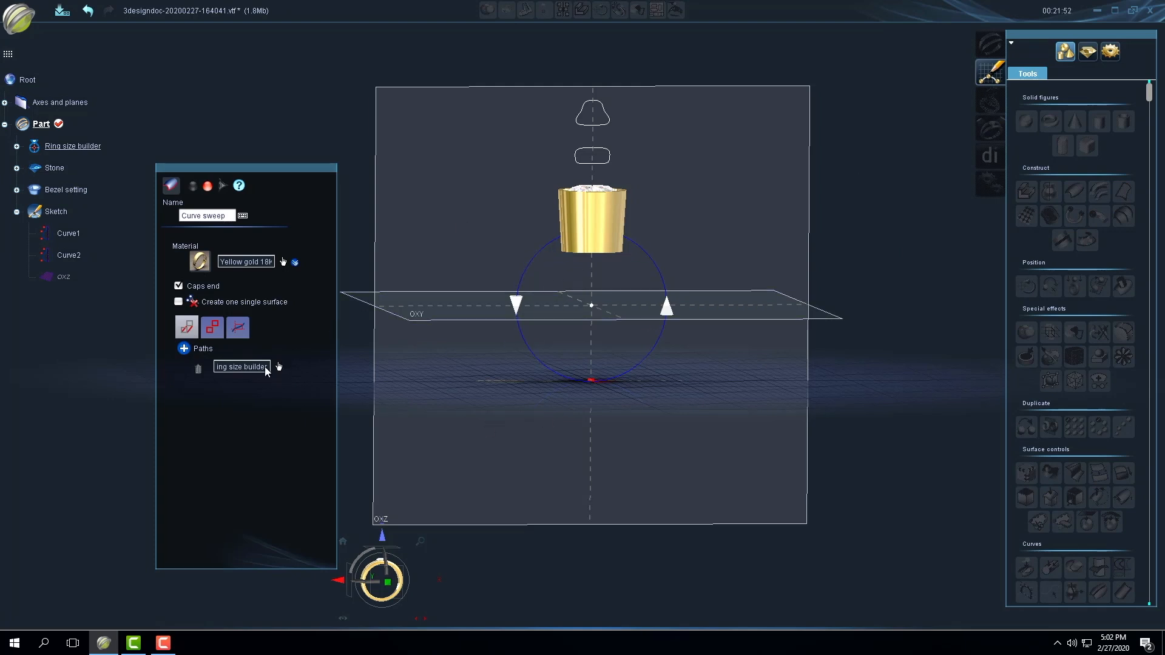
Assign the bell-shaped curve, Curve1, as the sweep's first section.
click(214, 328)
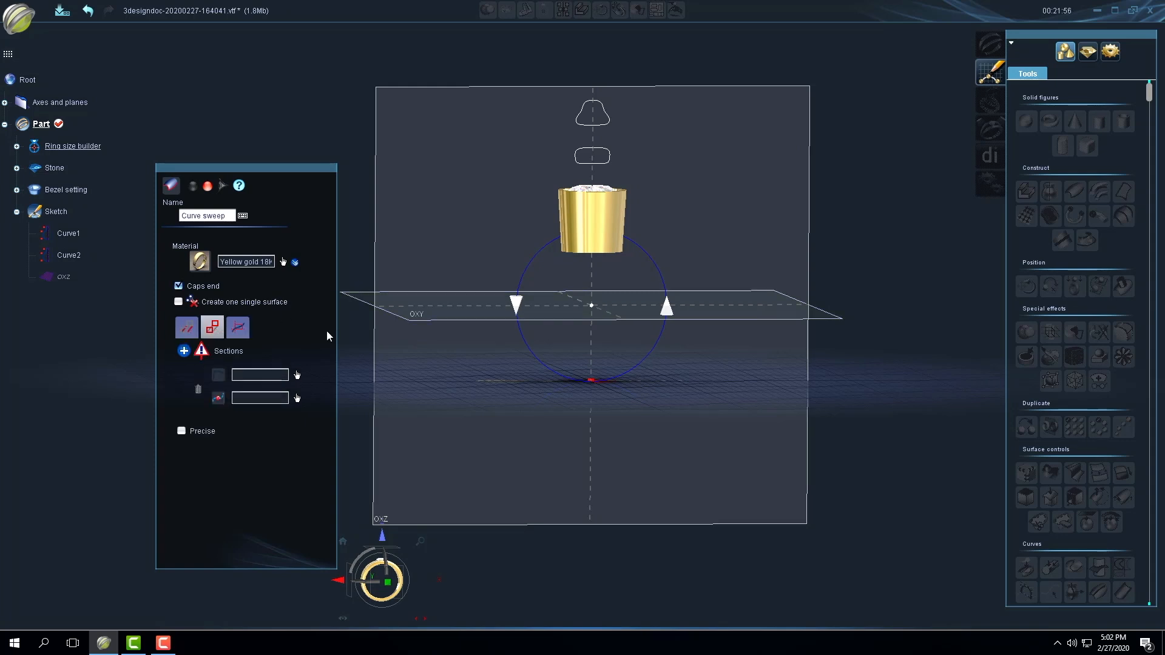
click(297, 376)
click(579, 128)
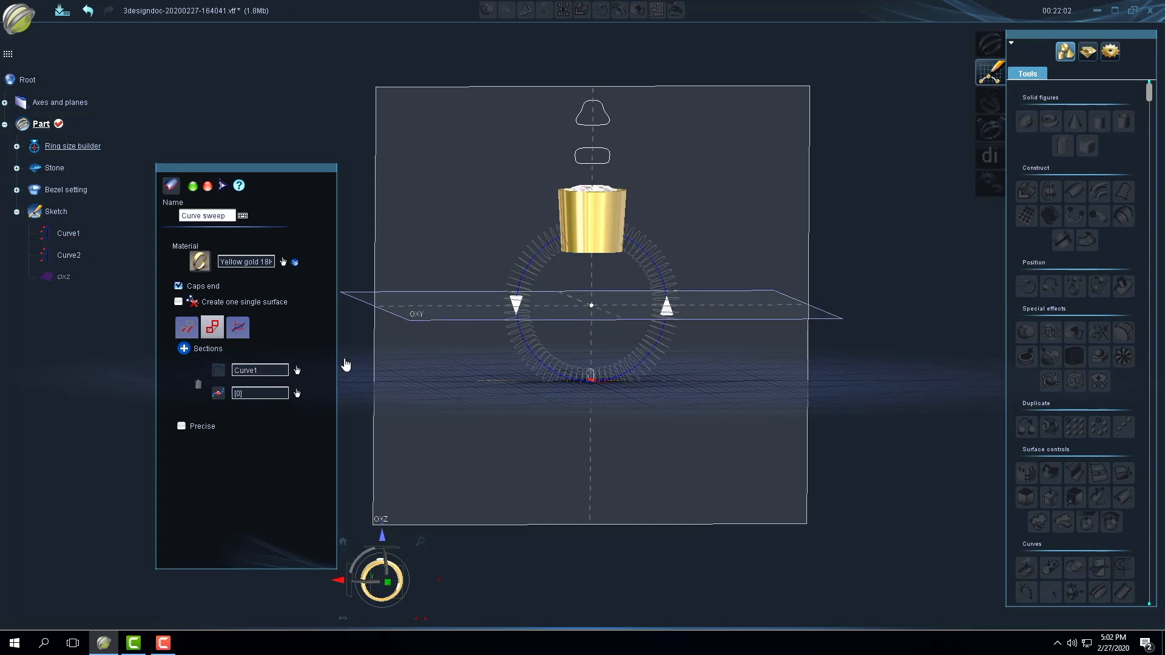
Hide the bezel setting and position the first section at point 39, at the top of the ring circle.
click(298, 394)
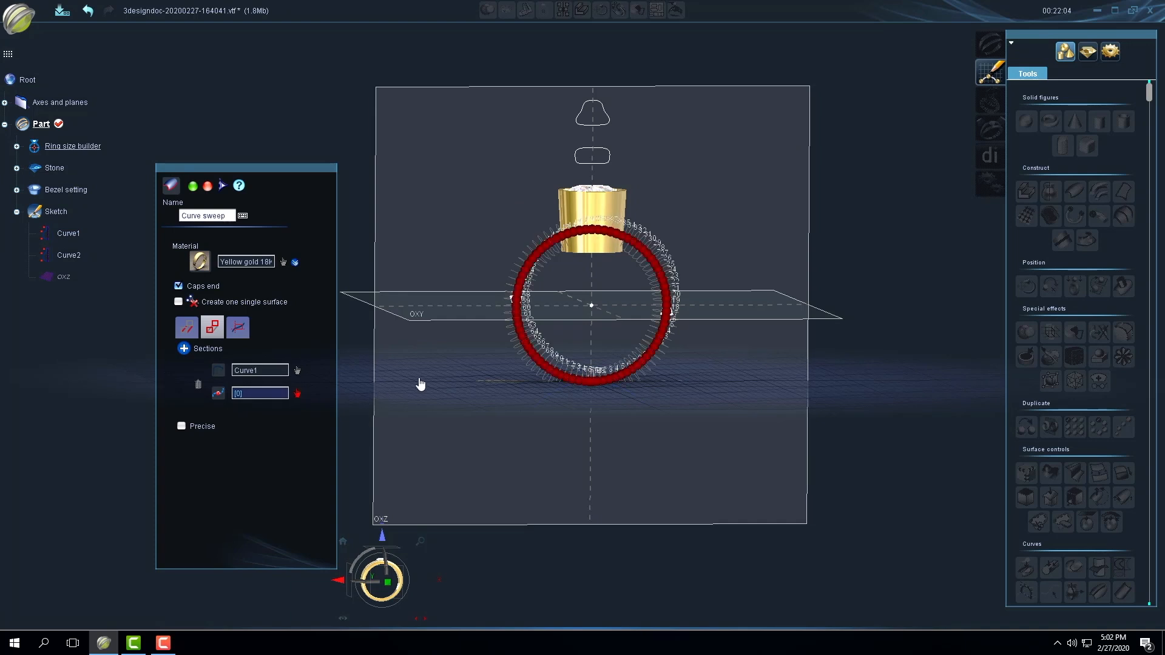
scroll(552, 390, up, 5)
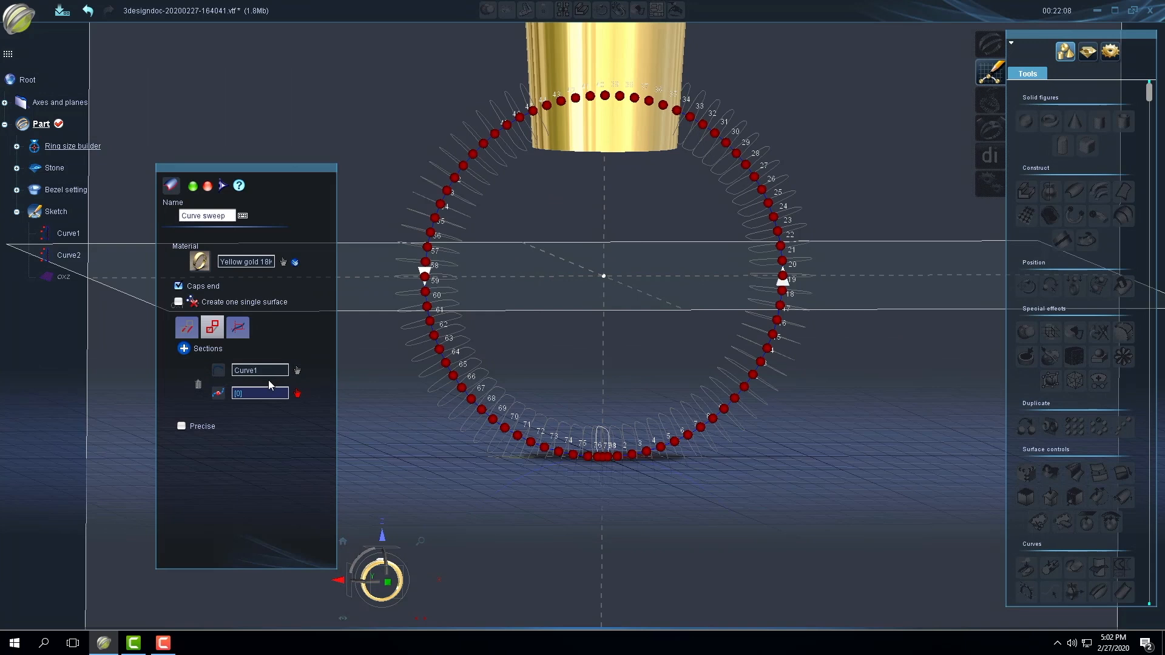
mouse_move(598, 237)
right_down()
mouse_move(597, 198)
mouse_move(603, 231)
right_up()
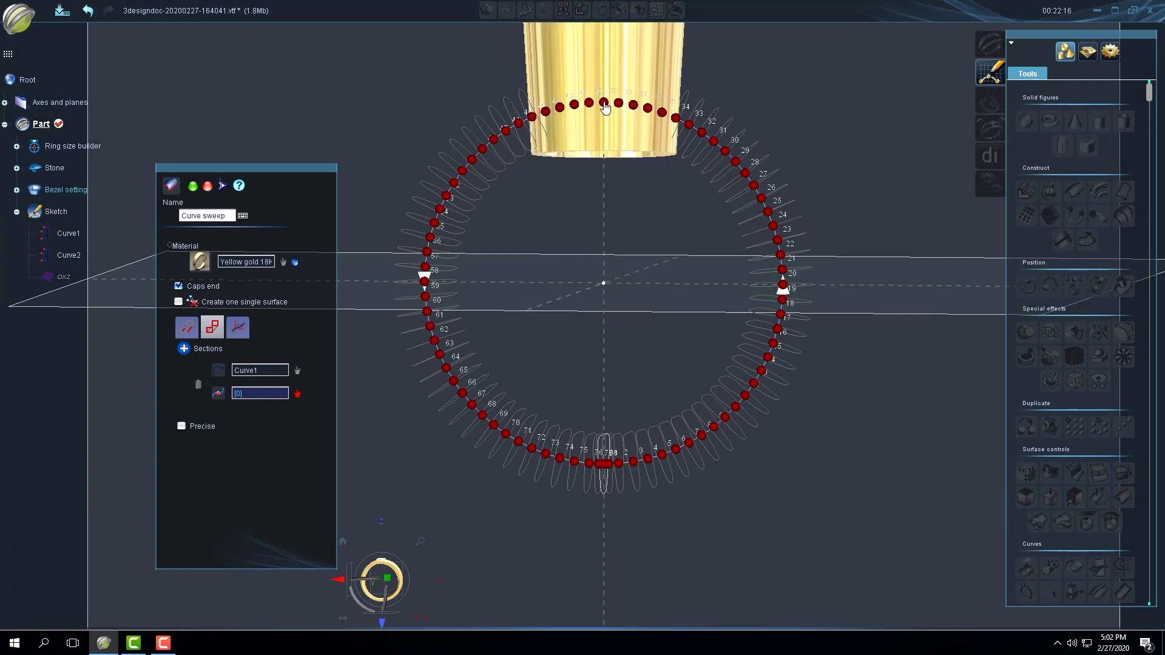
right_click(614, 133)
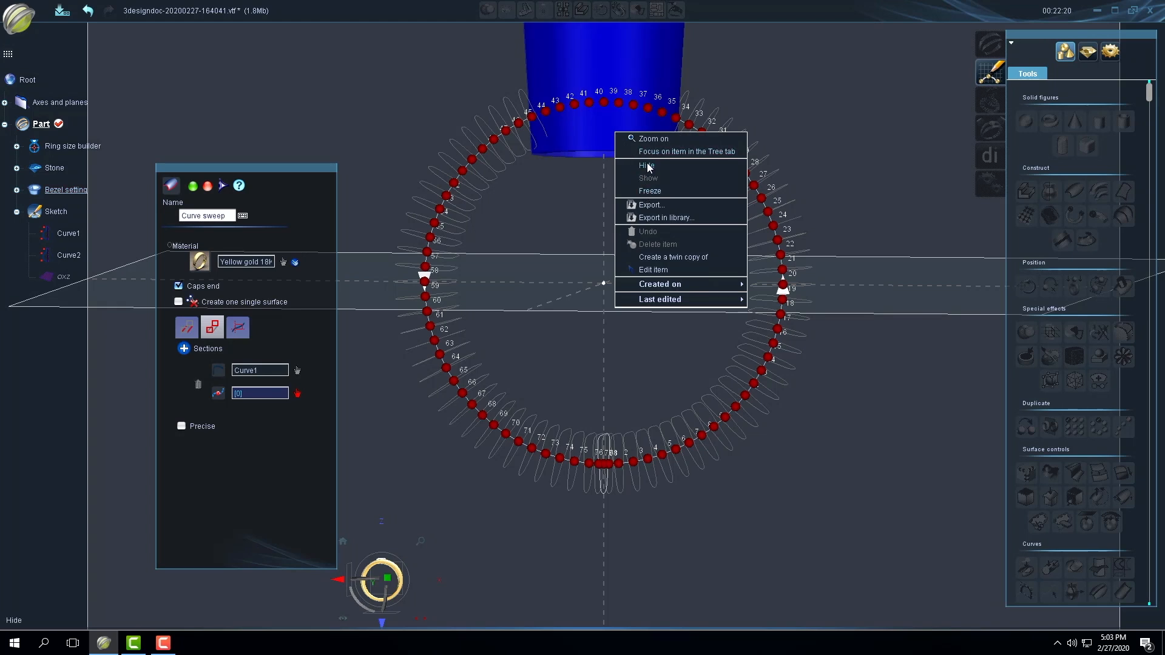
click(643, 165)
click(608, 107)
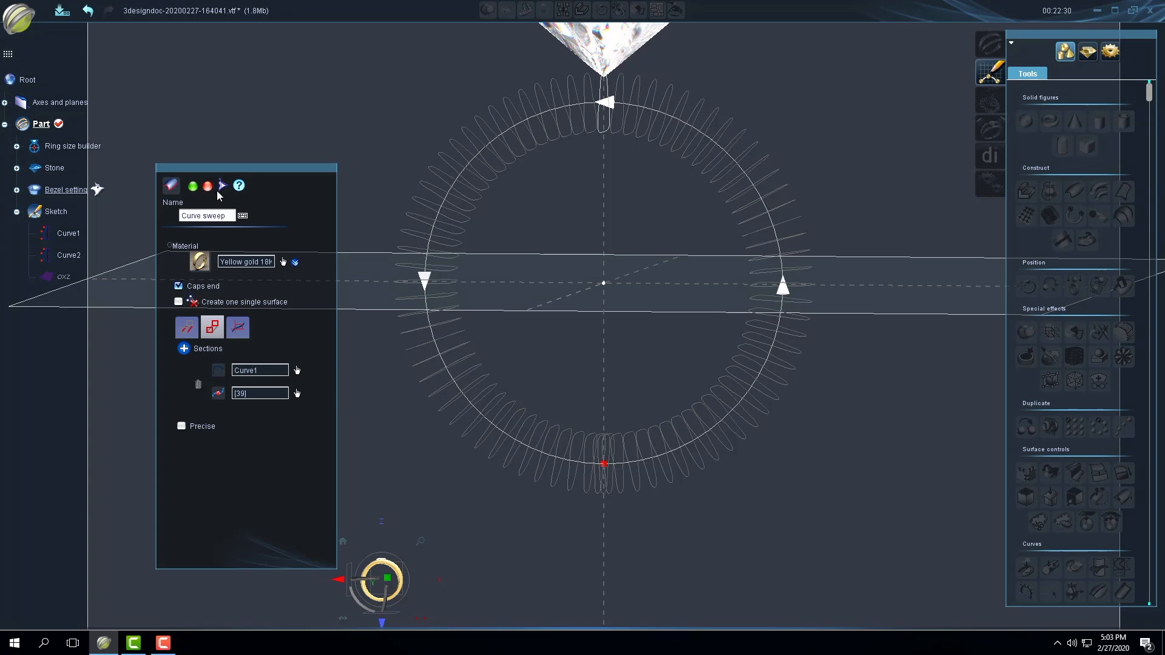
Add a second section to the sweep using the rounded-rectangle curve, Curve2.
click(183, 349)
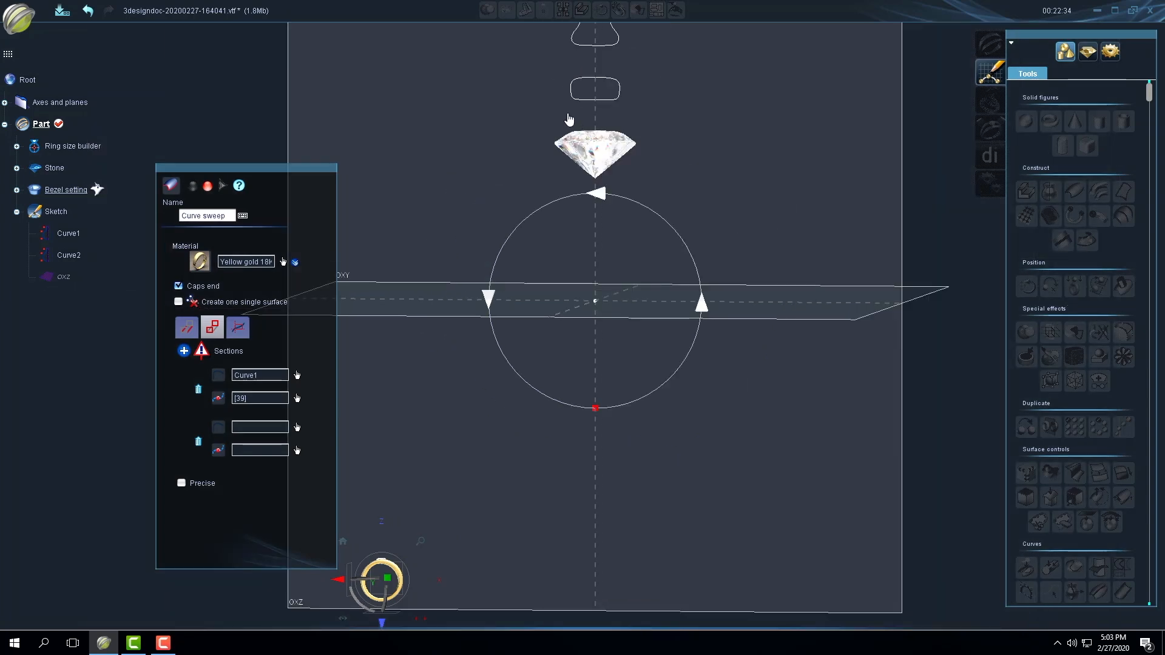
click(574, 98)
click(297, 428)
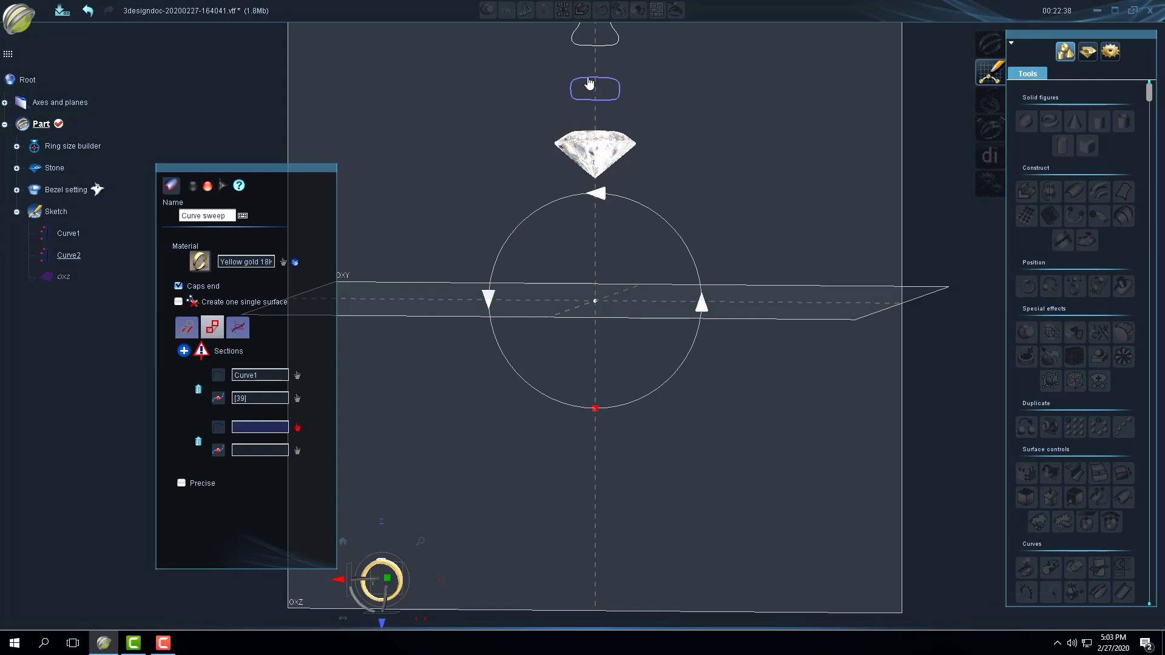
click(578, 99)
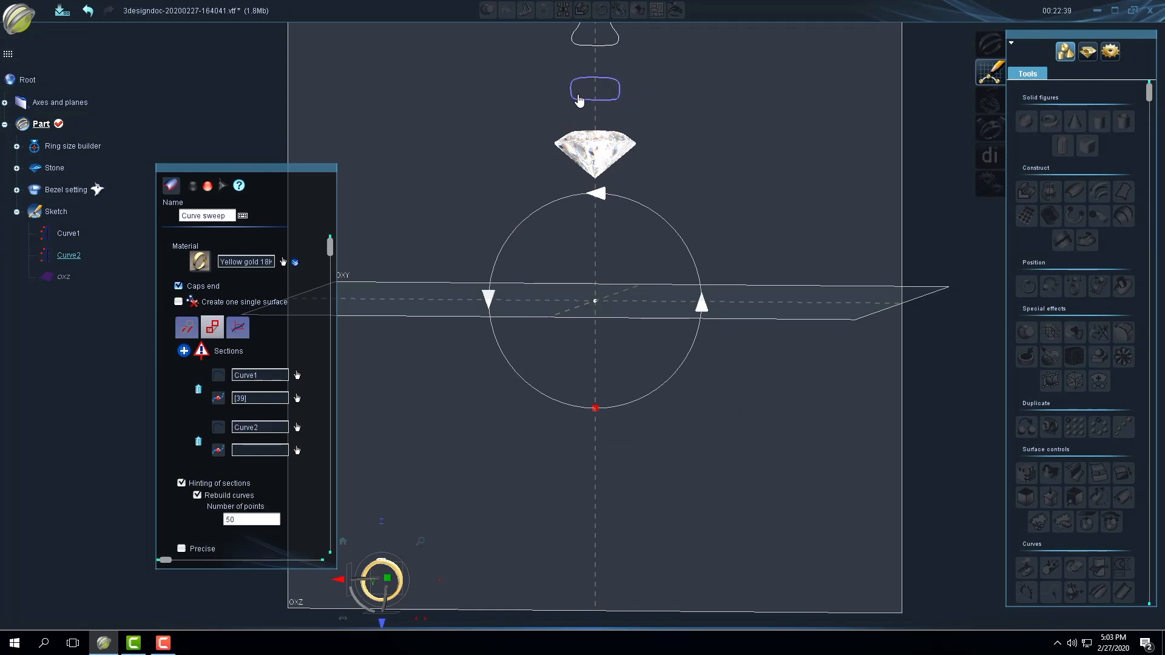
Position the sweep's second section, Curve2, at point 66 on the lower part of the ring circle.
click(297, 450)
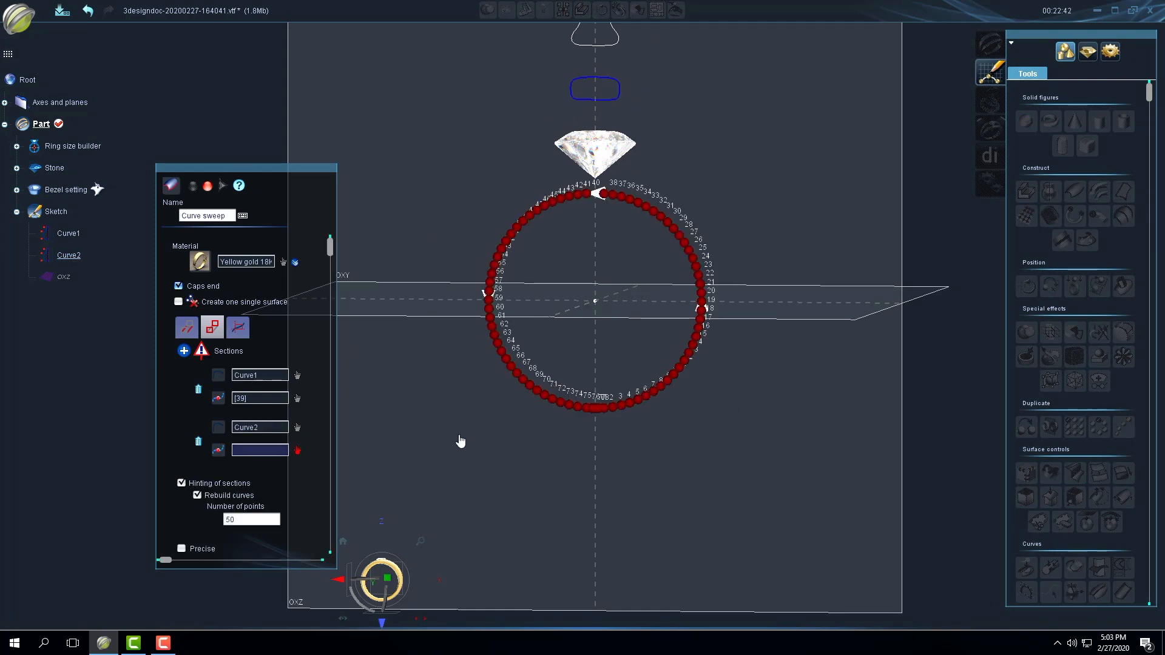
scroll(487, 464, down, 2)
scroll(487, 464, up, 5)
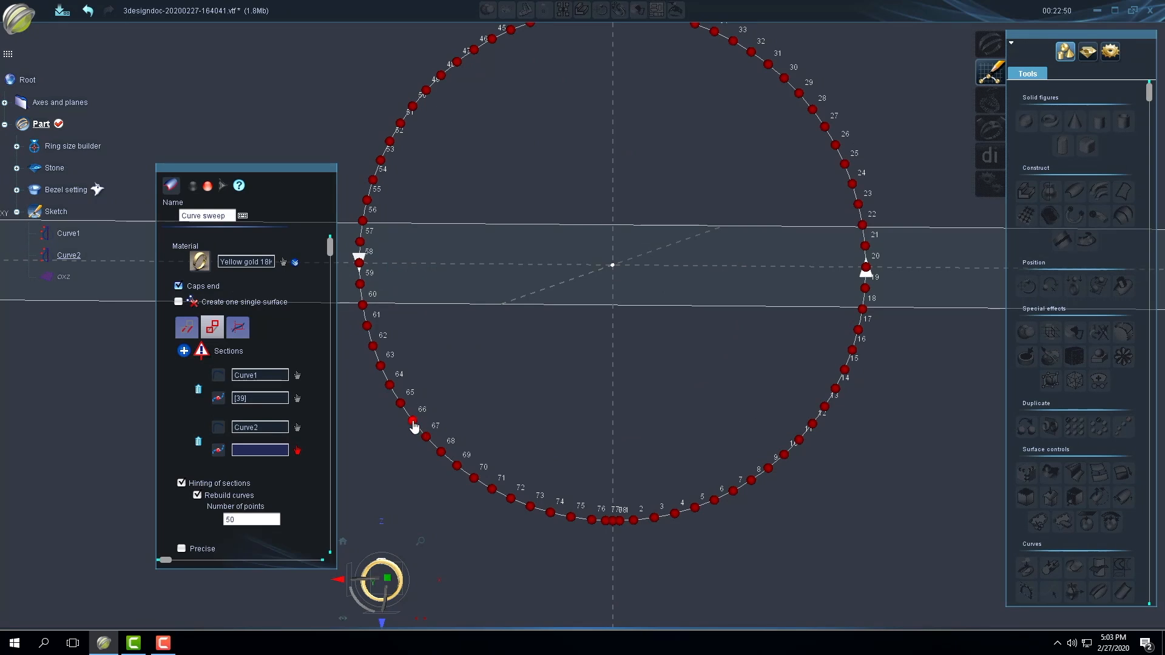
click(412, 421)
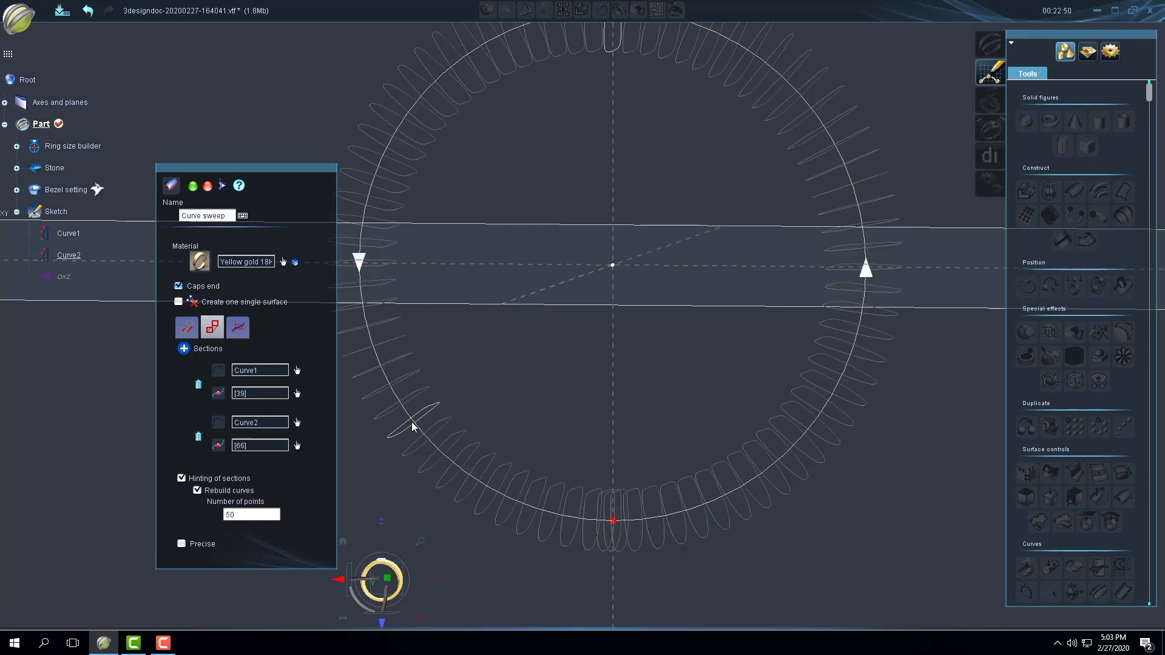
Add a third section to the sweep using Curve2 and position it at point 12 on the ring circle.
click(184, 349)
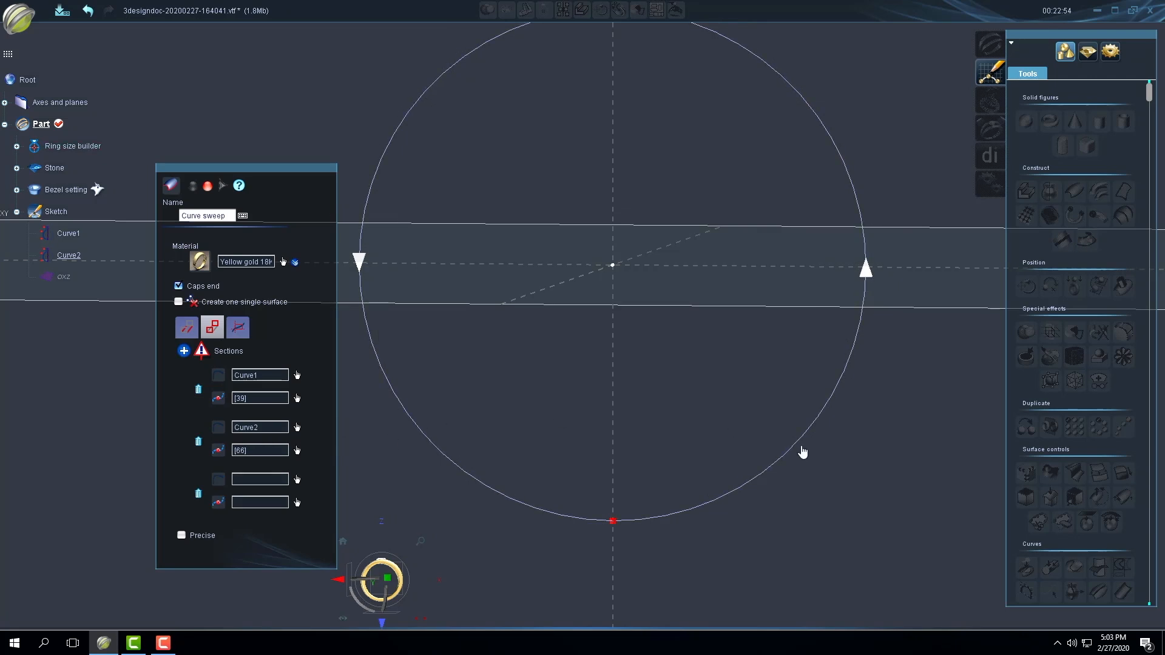
click(298, 480)
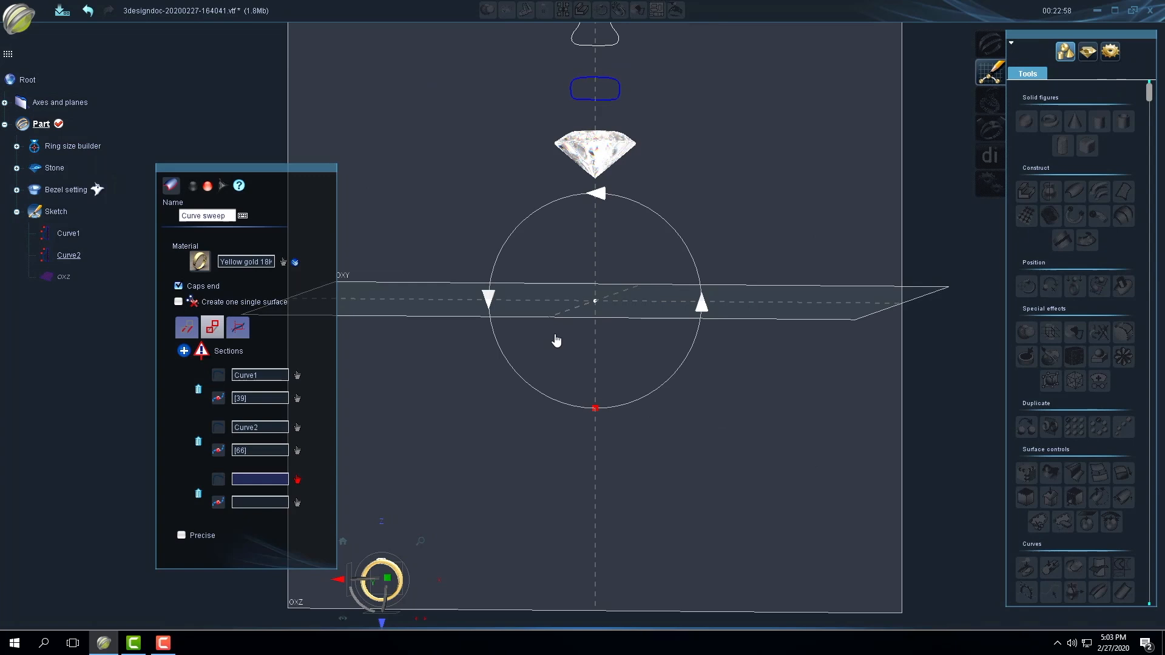
click(574, 97)
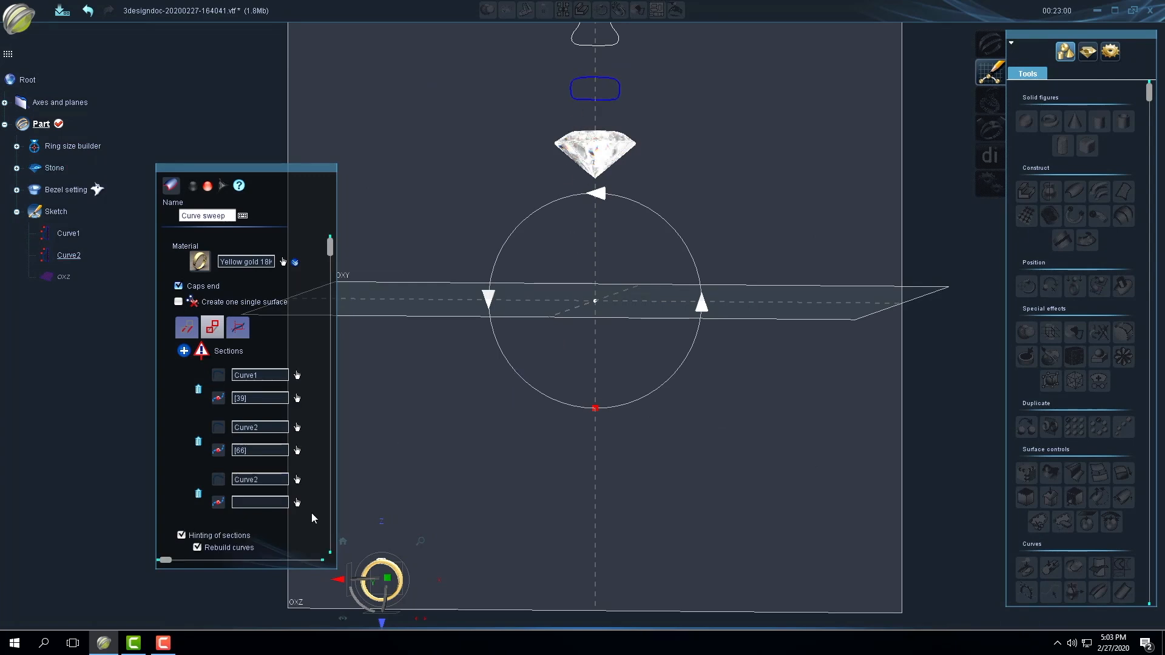
click(297, 502)
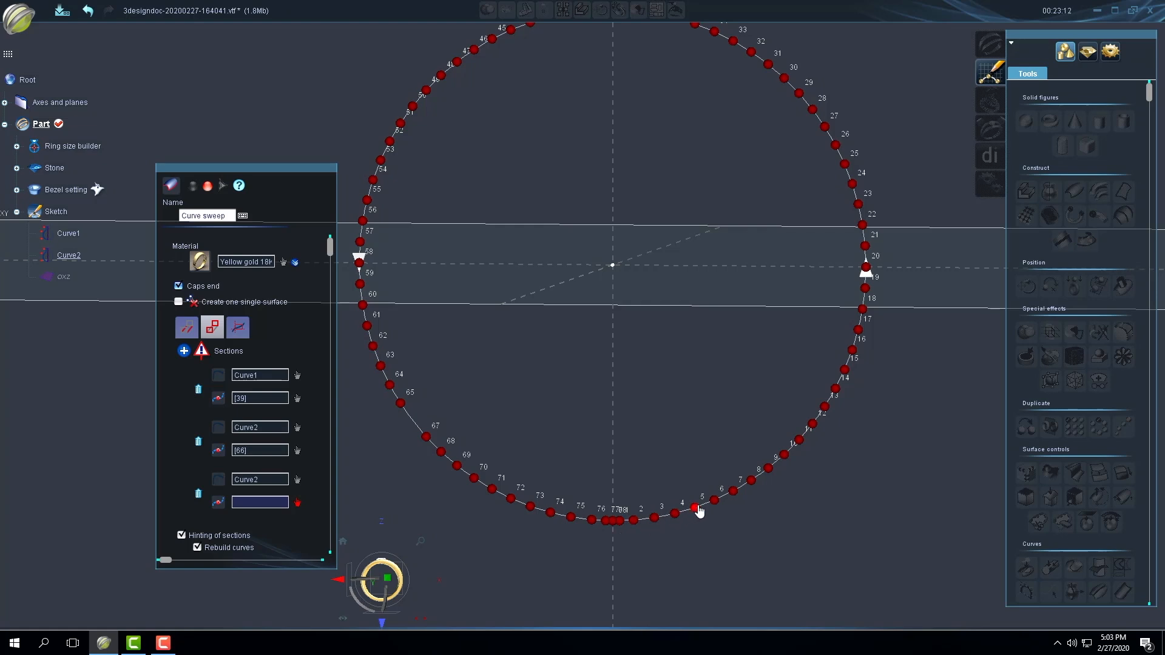
click(811, 425)
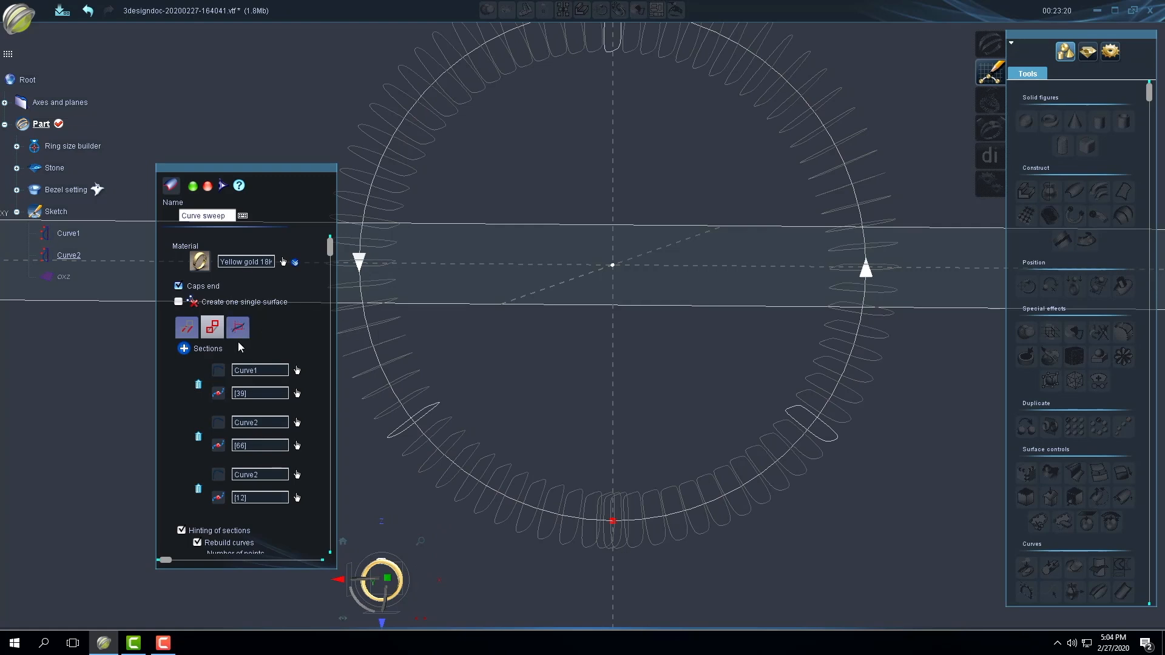
Open the sweep's alignment settings and preview the swept band around the ring circle.
scroll(424, 347, down, 3)
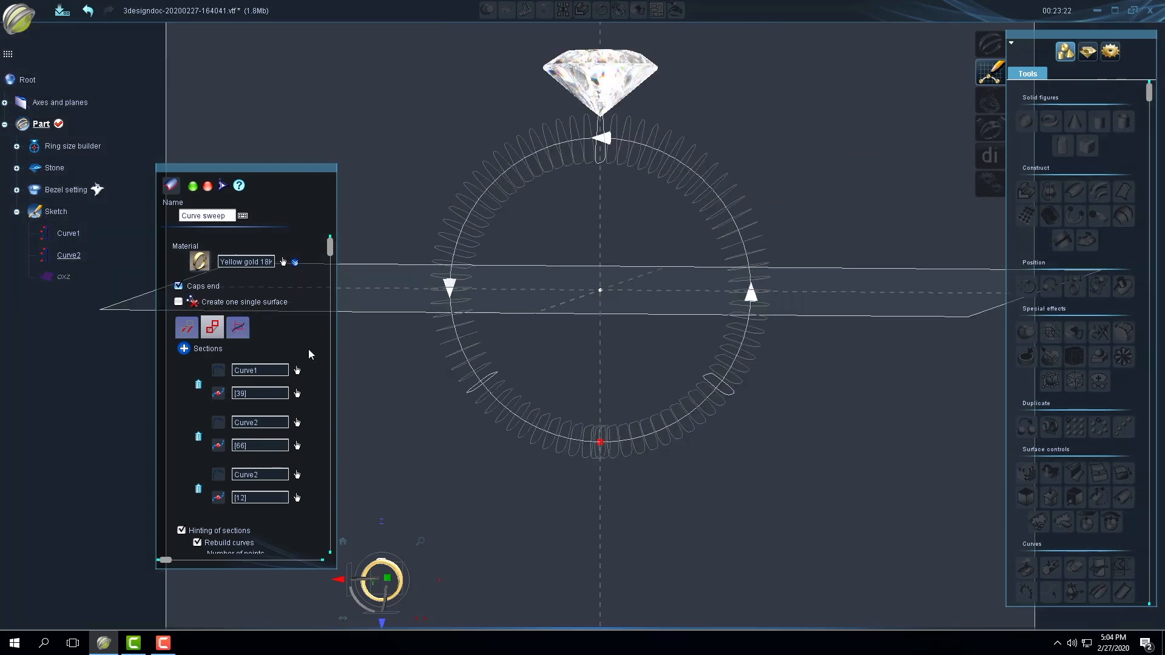
click(237, 328)
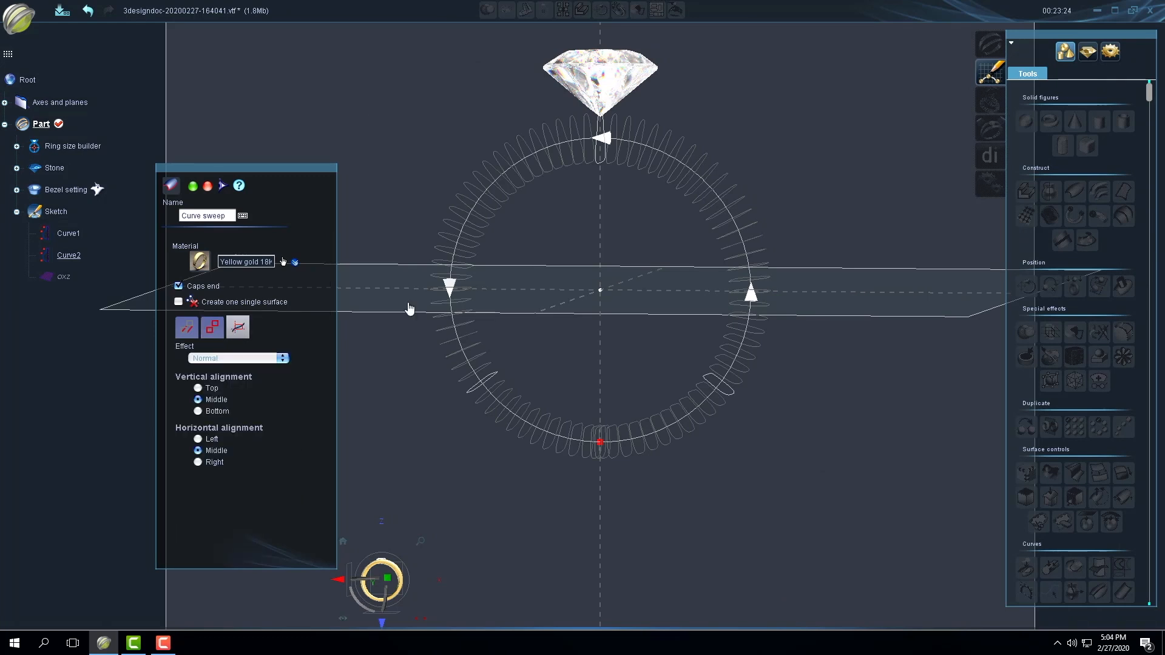
middle_drag(425, 237, 668, 273)
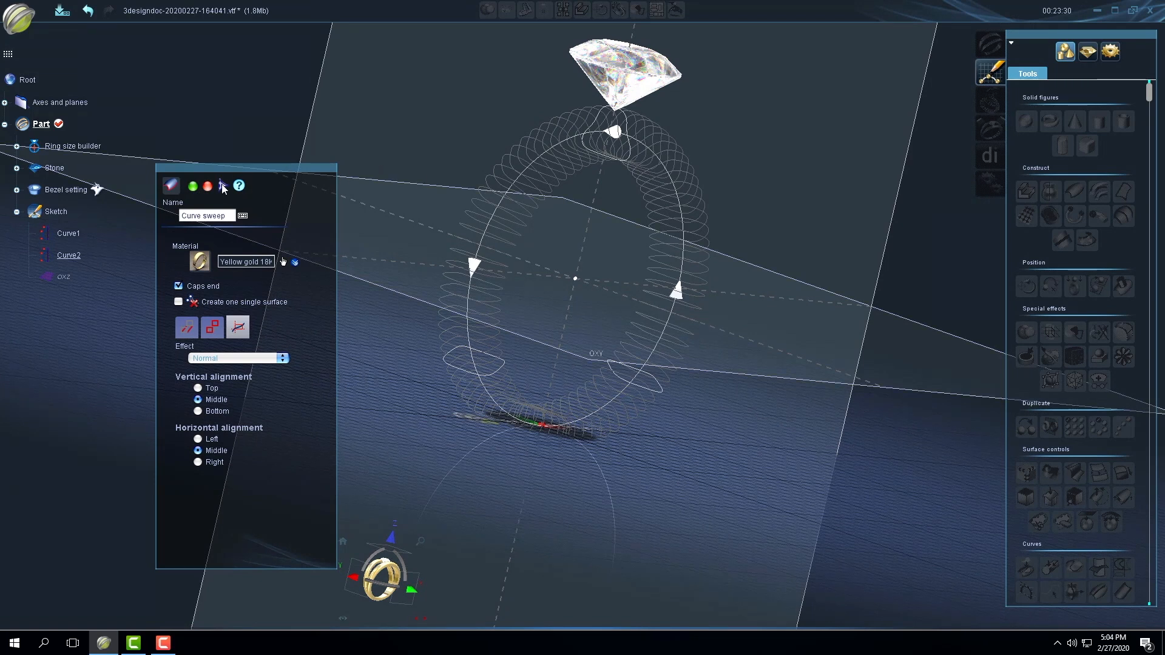
click(610, 132)
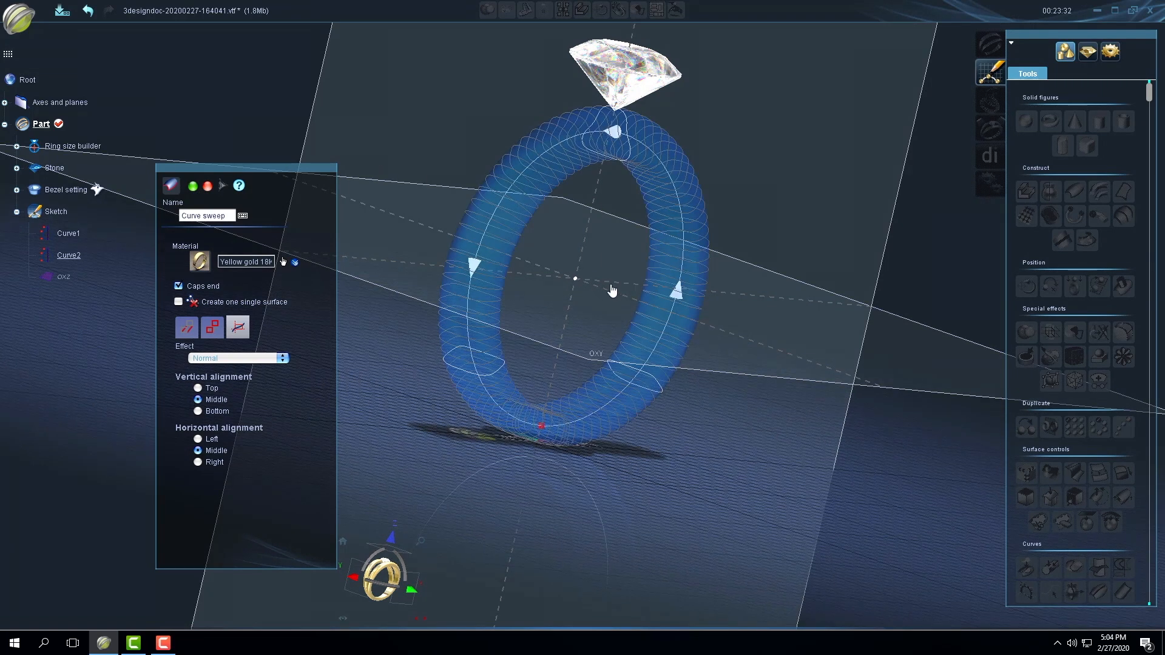
middle_drag(620, 273, 386, 255)
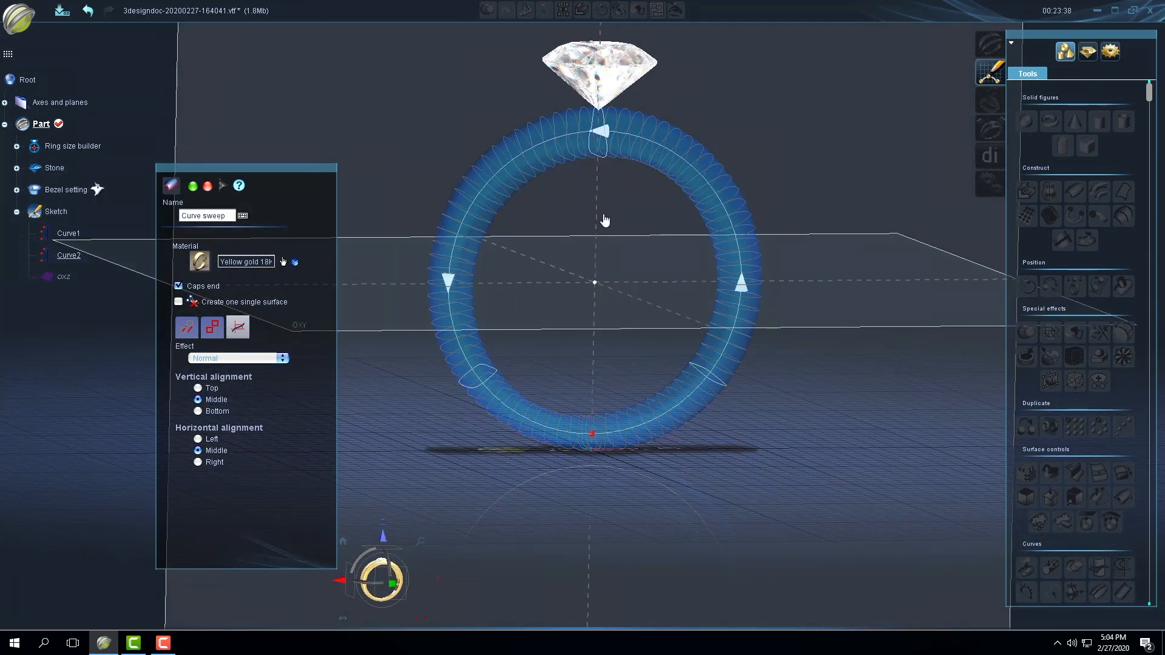
Set the sweep's vertical alignment to Bottom, preview the band again and validate the Curve sweep.
click(198, 411)
middle_drag(508, 267, 486, 256)
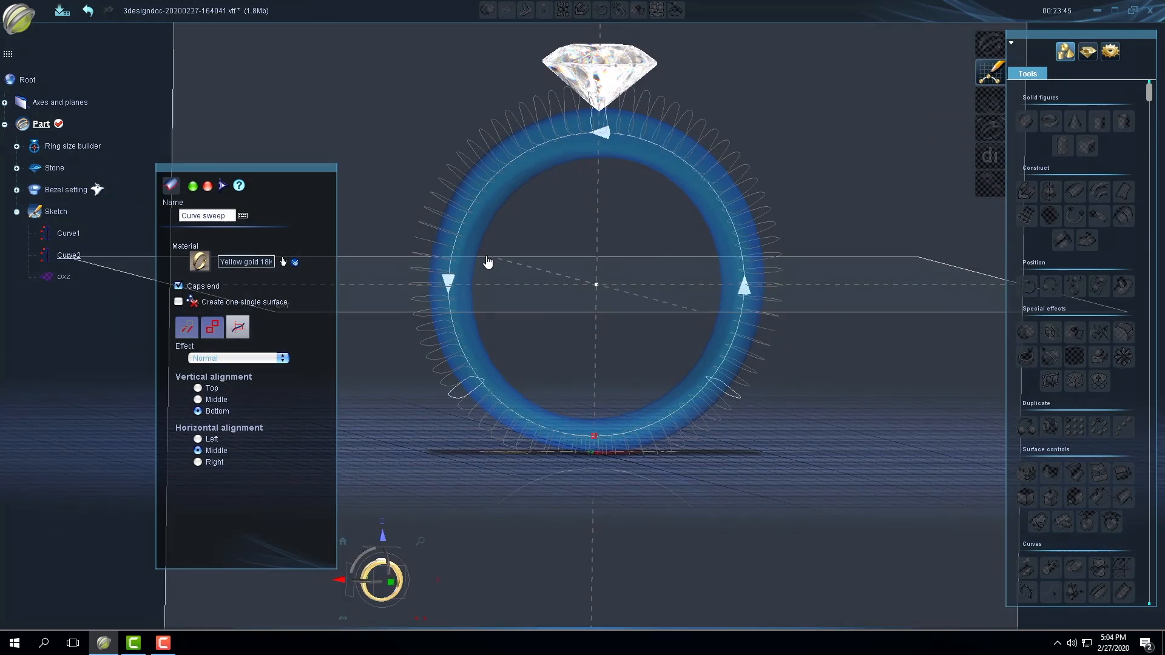
click(224, 187)
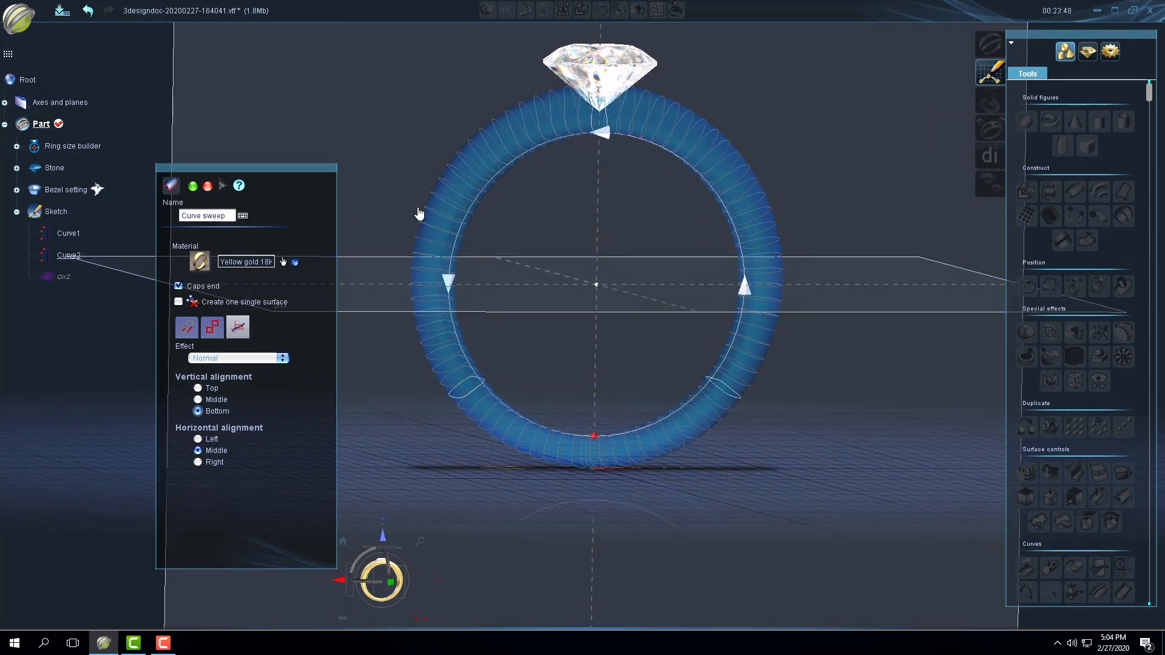
mouse_move(684, 289)
middle_down()
mouse_move(811, 267)
mouse_move(671, 273)
middle_up()
click(194, 188)
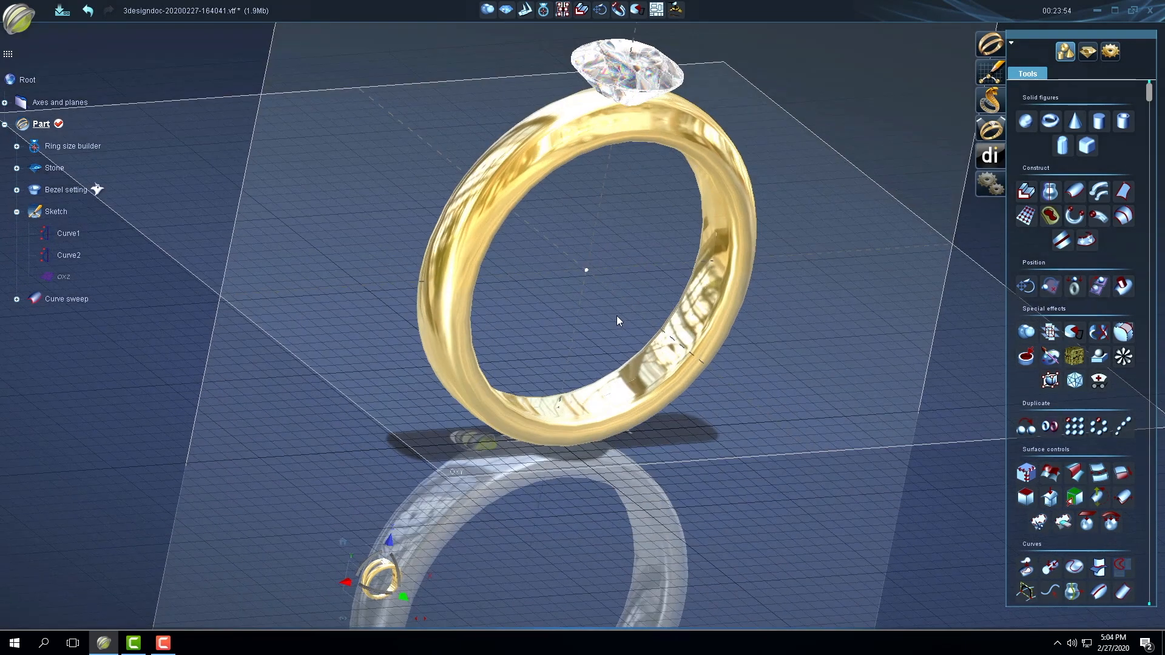
Make the hidden bezel setting visible again and view it against the band.
middle_drag(616, 320, 486, 265)
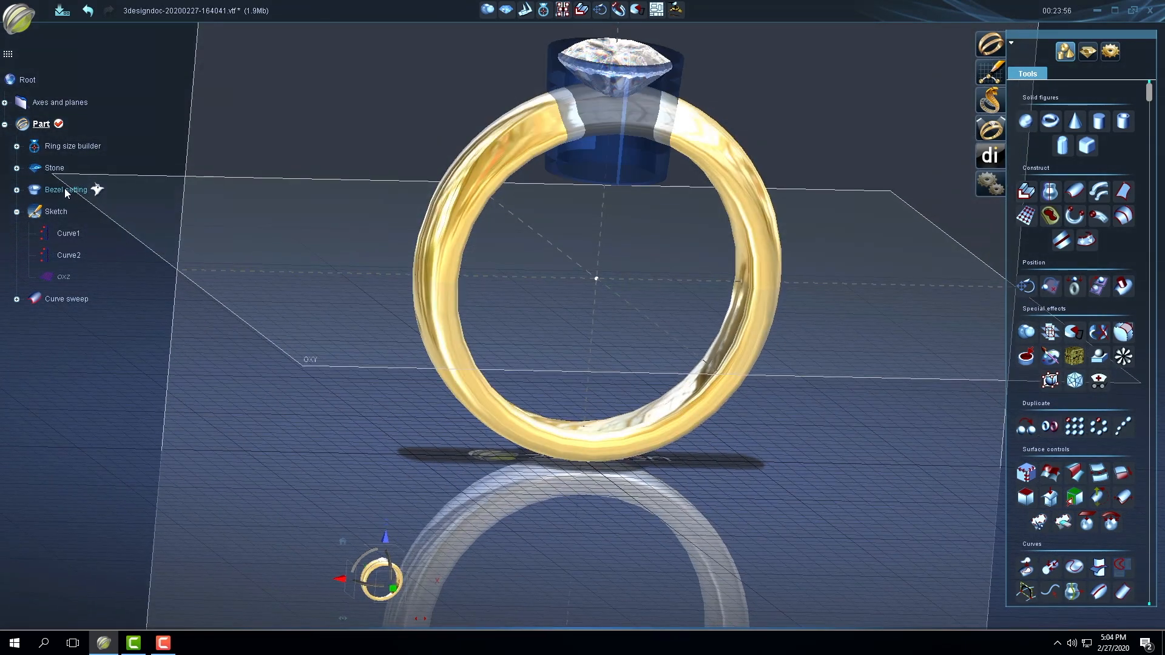
right_click(66, 188)
click(97, 234)
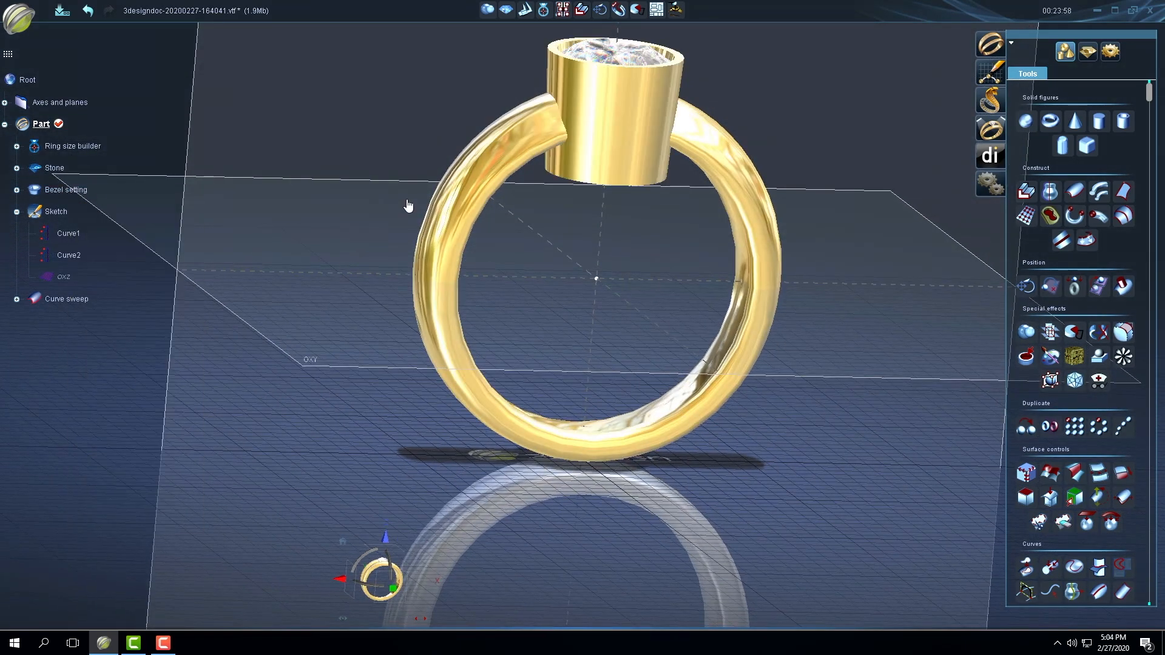
middle_drag(588, 241, 629, 232)
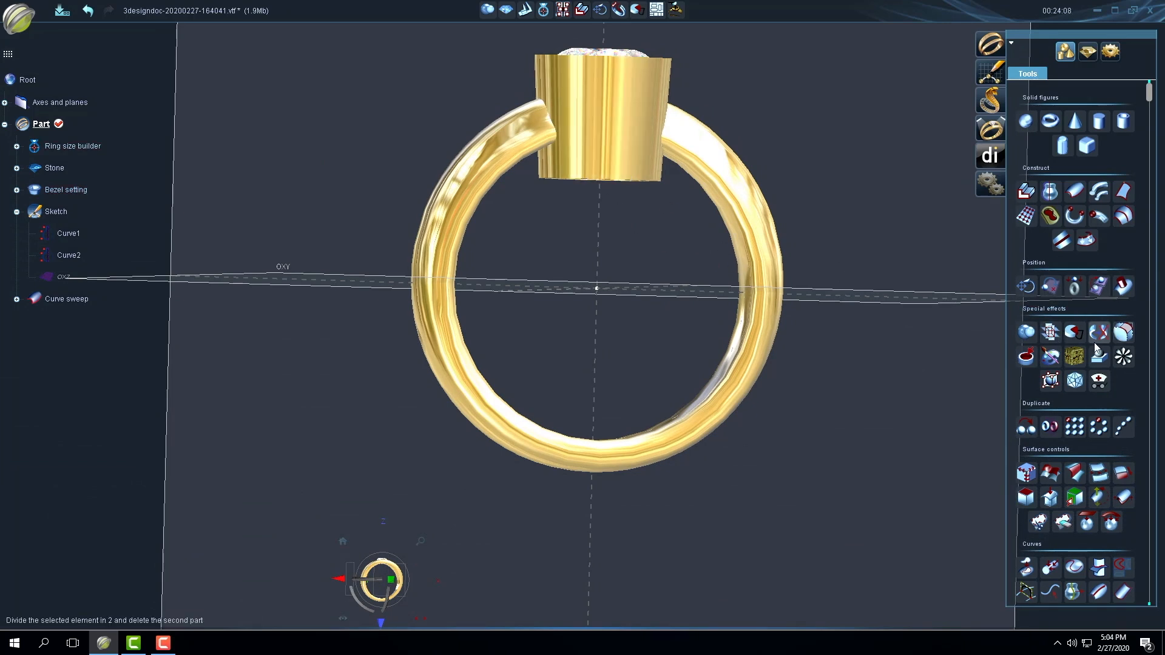
Crop the bezel setting with the Crop punch tool, using the Ring size builder circle as the cutting curve.
click(1074, 333)
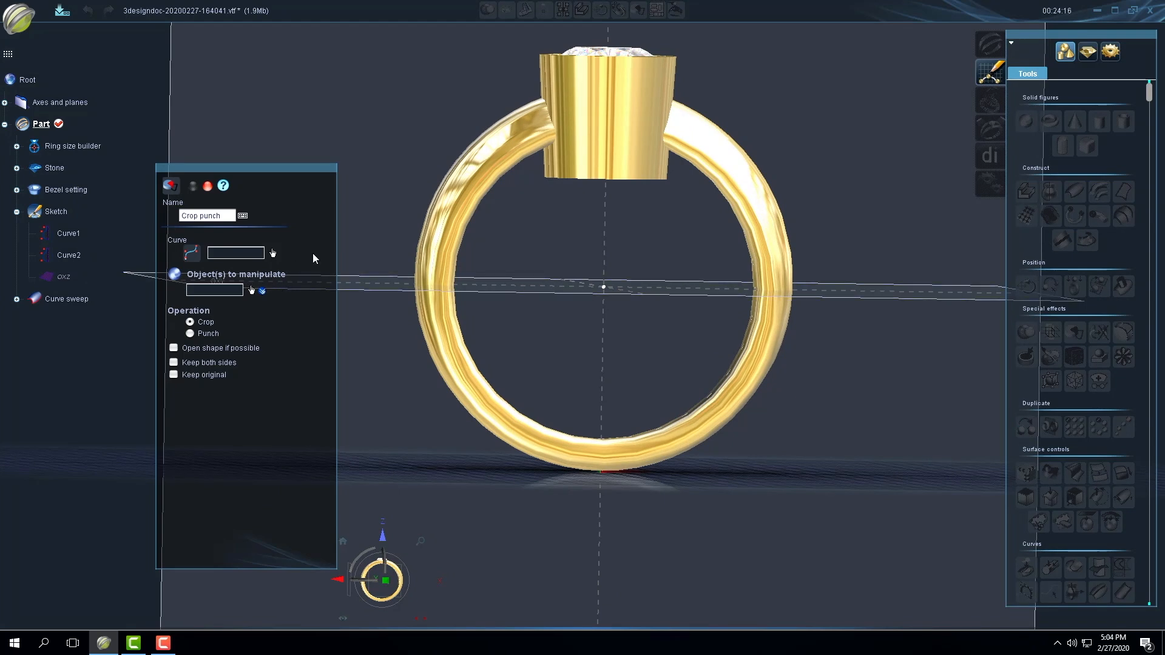
middle_drag(567, 293, 488, 281)
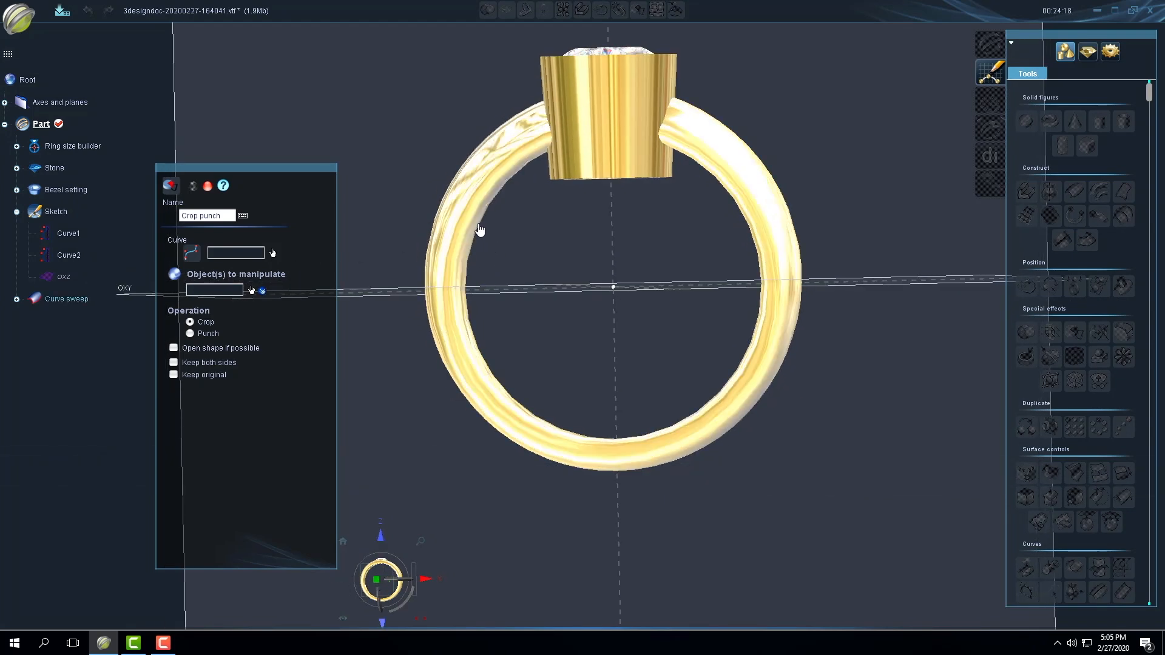
click(484, 237)
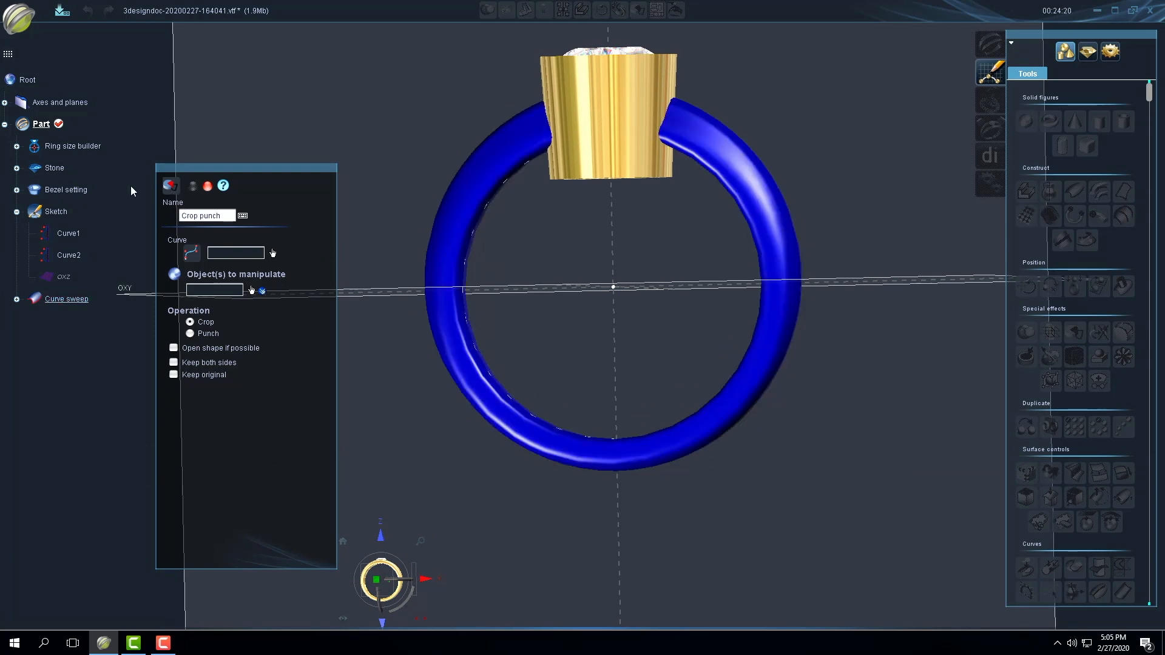
click(273, 255)
click(60, 146)
click(252, 290)
click(587, 135)
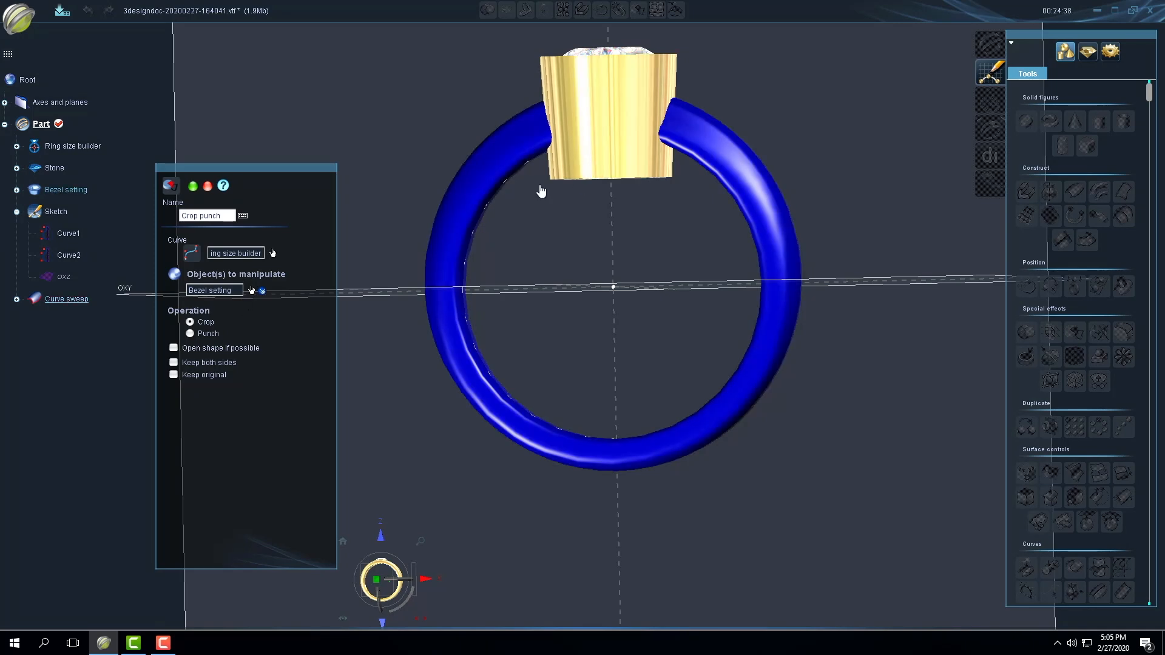
click(192, 187)
middle_drag(639, 257, 654, 228)
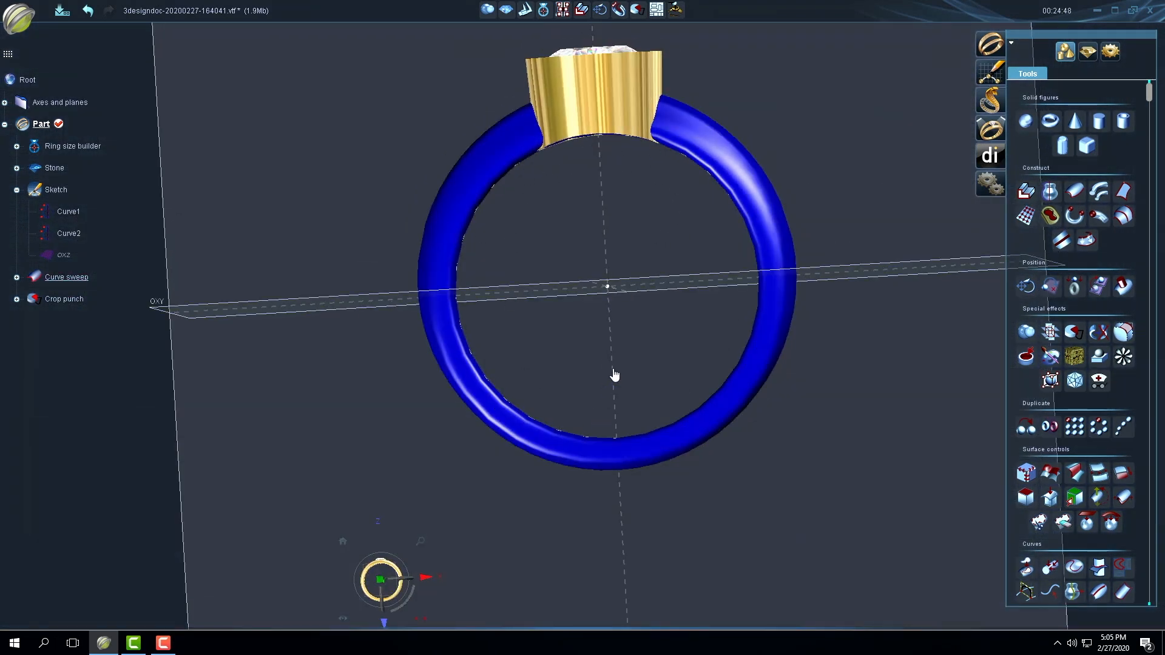
Examine the cropped bezel and the band from several angles, selecting the two bodies separately and together.
scroll(613, 371, down, 3)
middle_drag(555, 249, 628, 314)
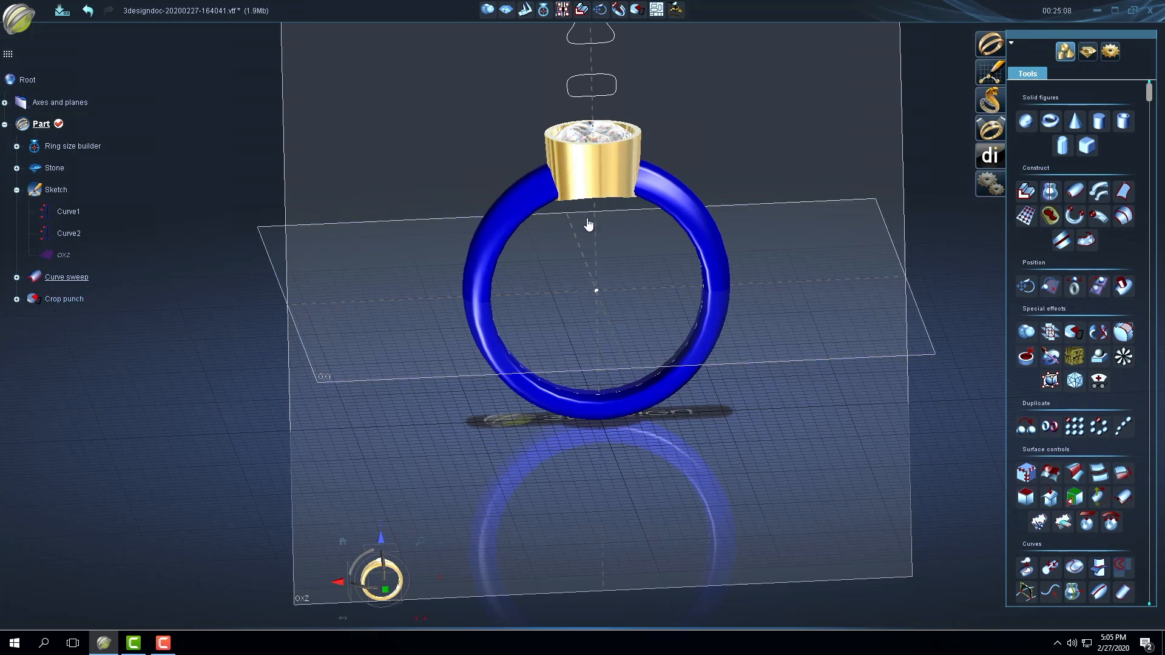
right_drag(566, 278, 617, 317)
right_drag(590, 364, 364, 356)
click(598, 192)
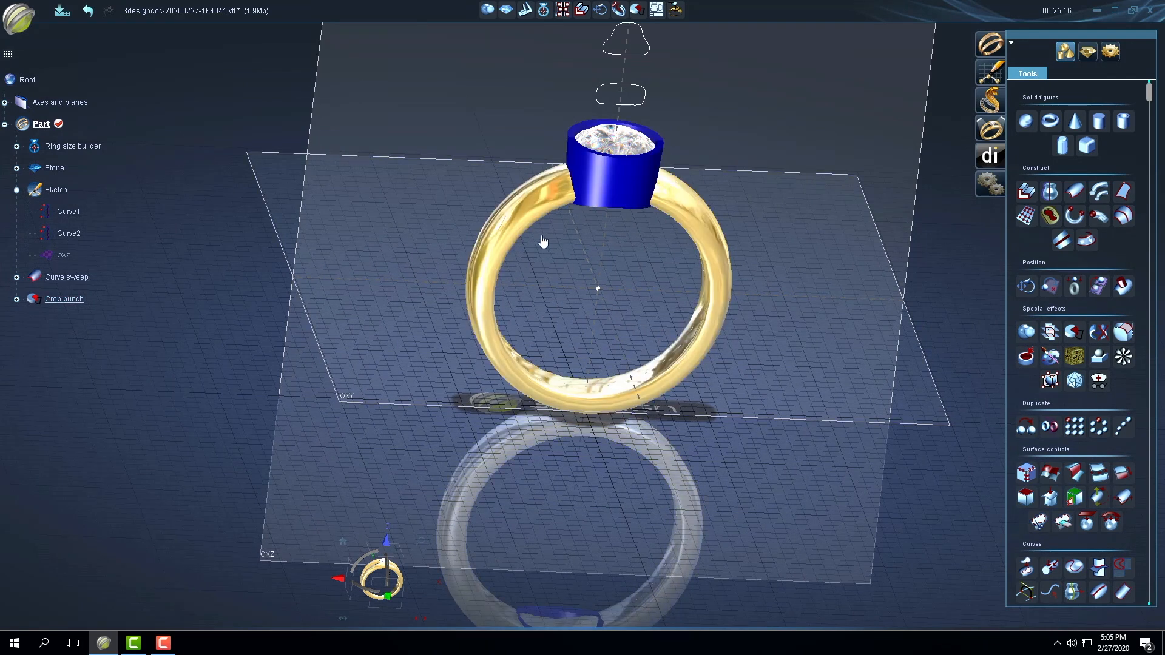
click(686, 342)
ctrl+click(612, 195)
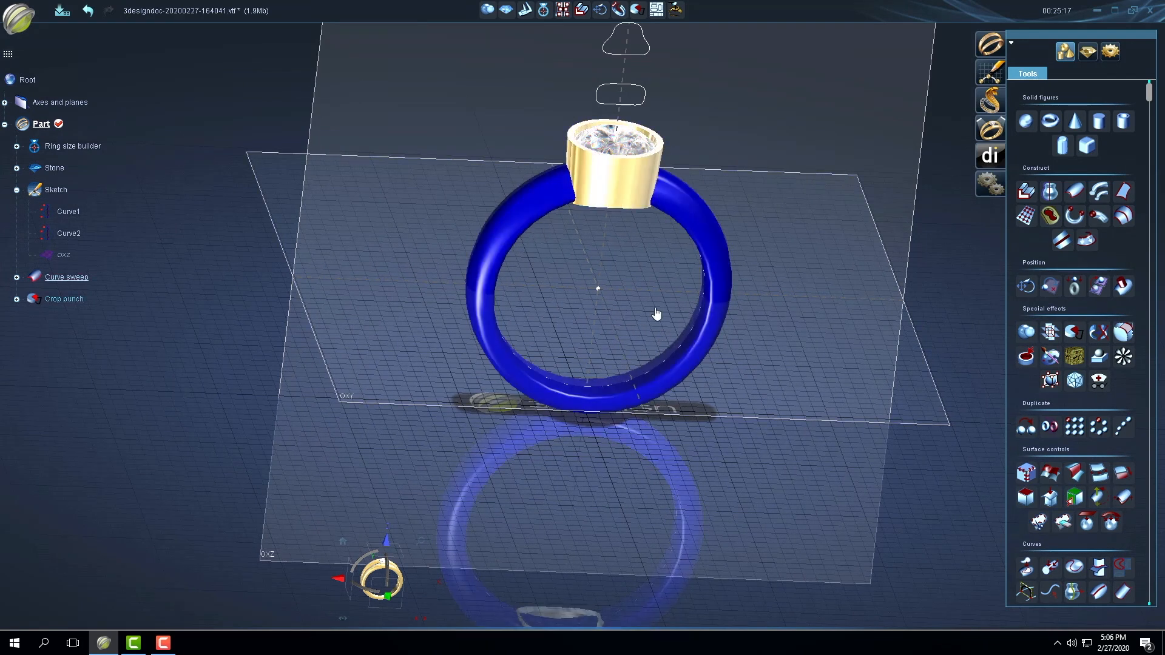
right_drag(610, 320, 478, 272)
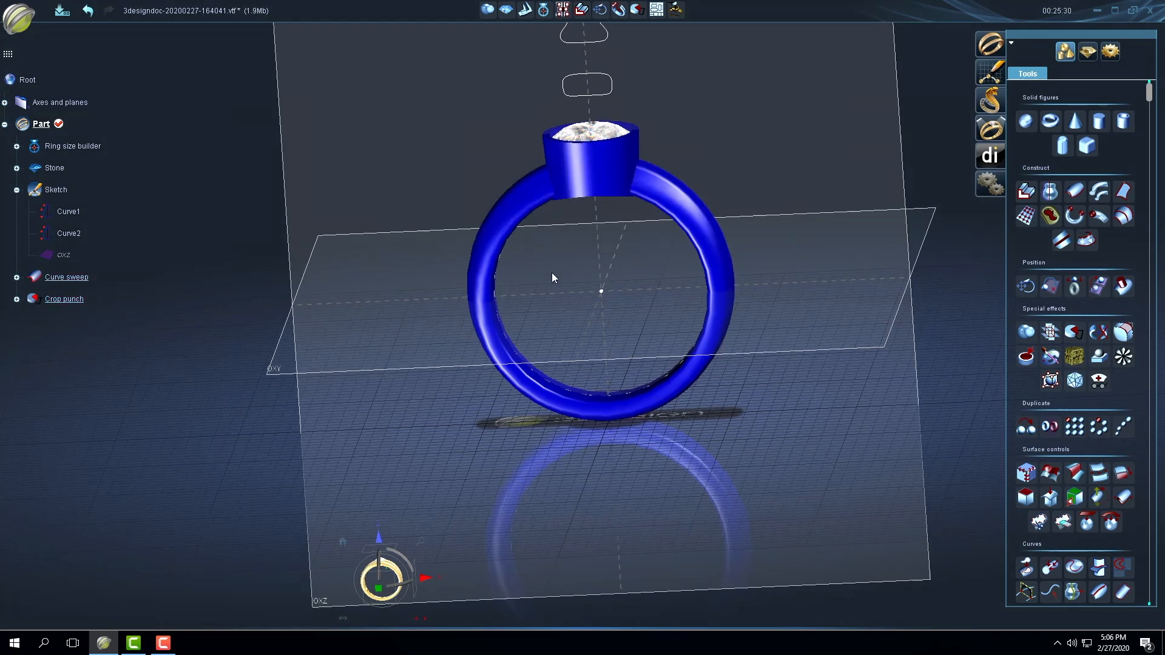
right_drag(545, 263, 842, 308)
right_drag(361, 235, 507, 260)
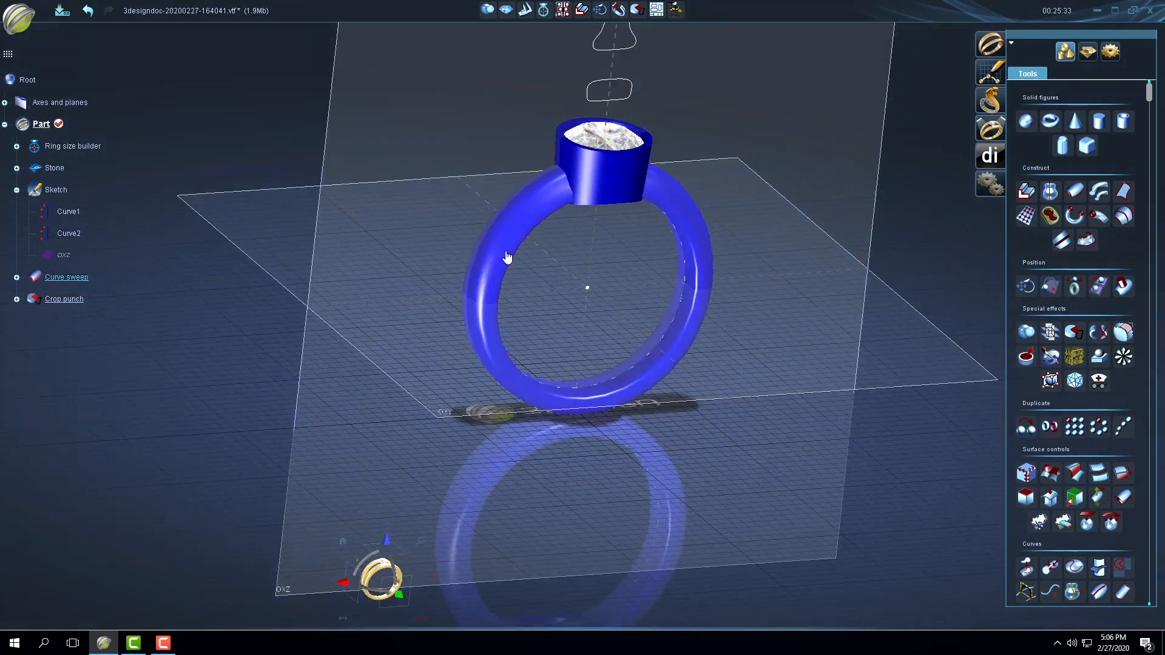
click(576, 166)
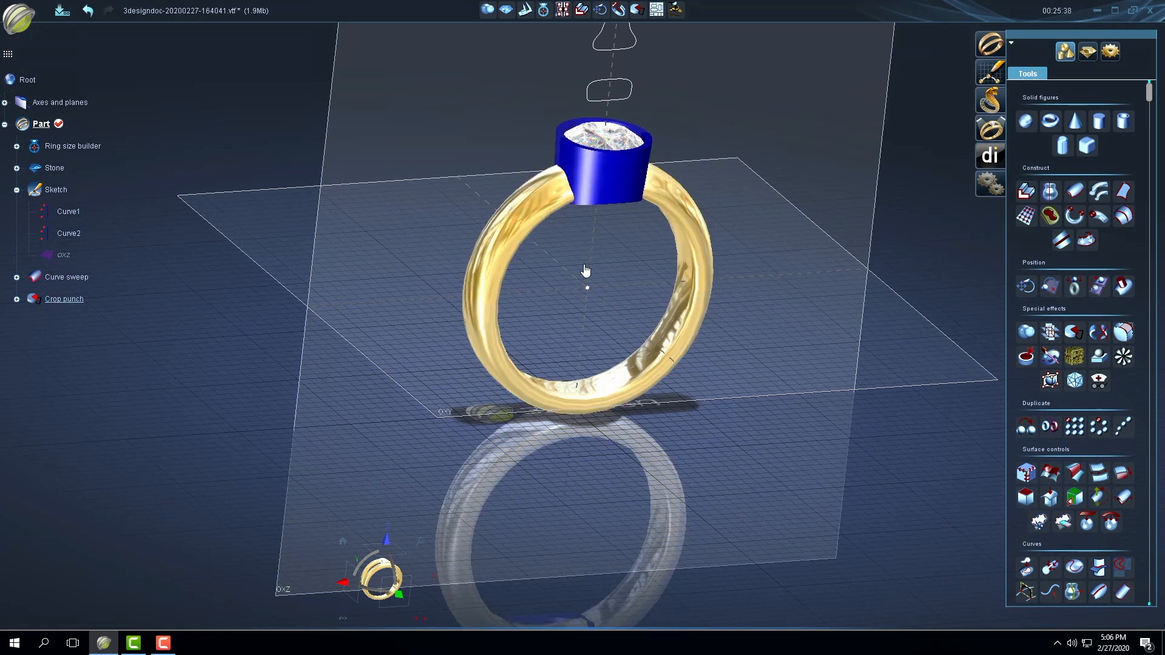
click(523, 232)
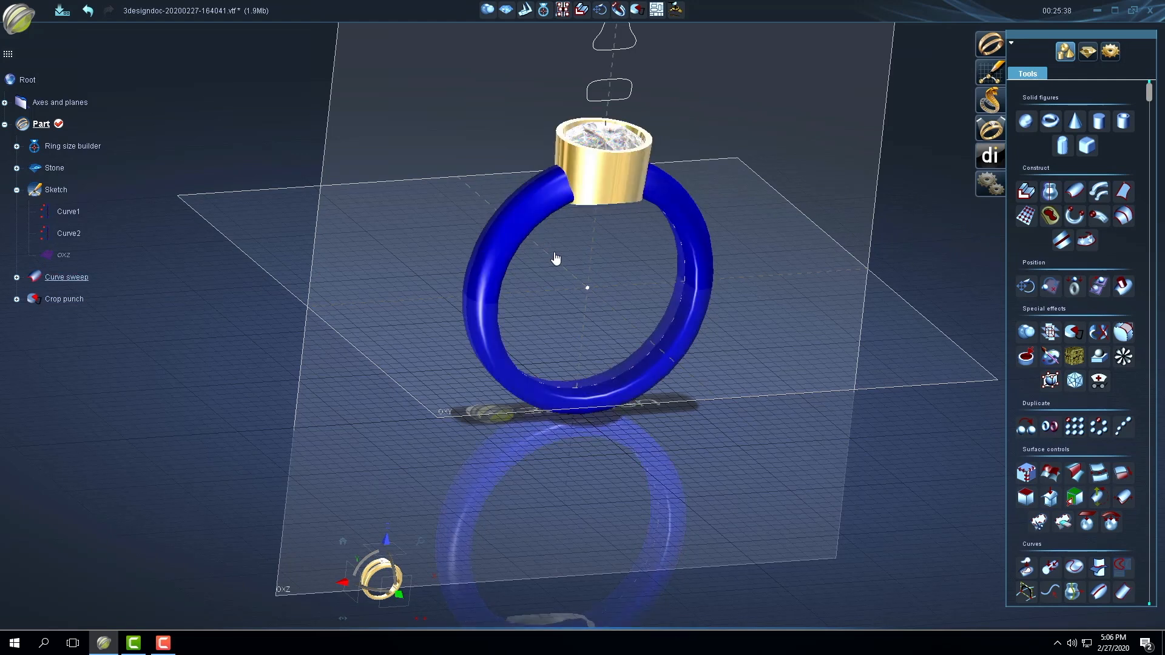
Select the cropped bezel and the swept band and unite them with a Boolean operation.
click(577, 195)
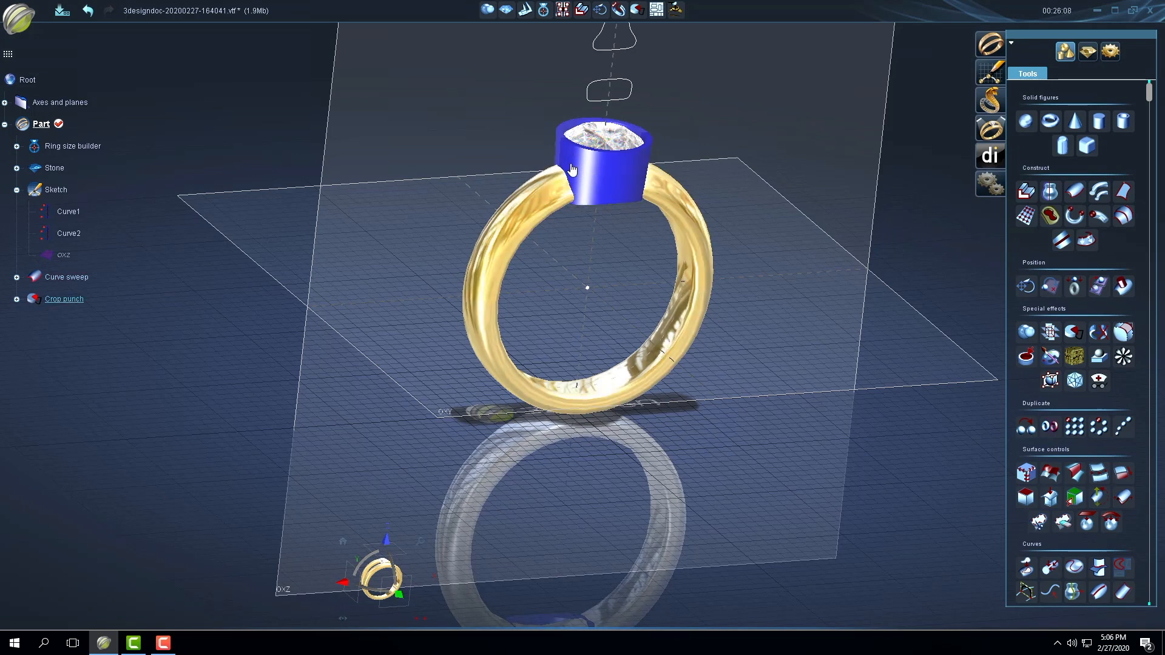
click(551, 193)
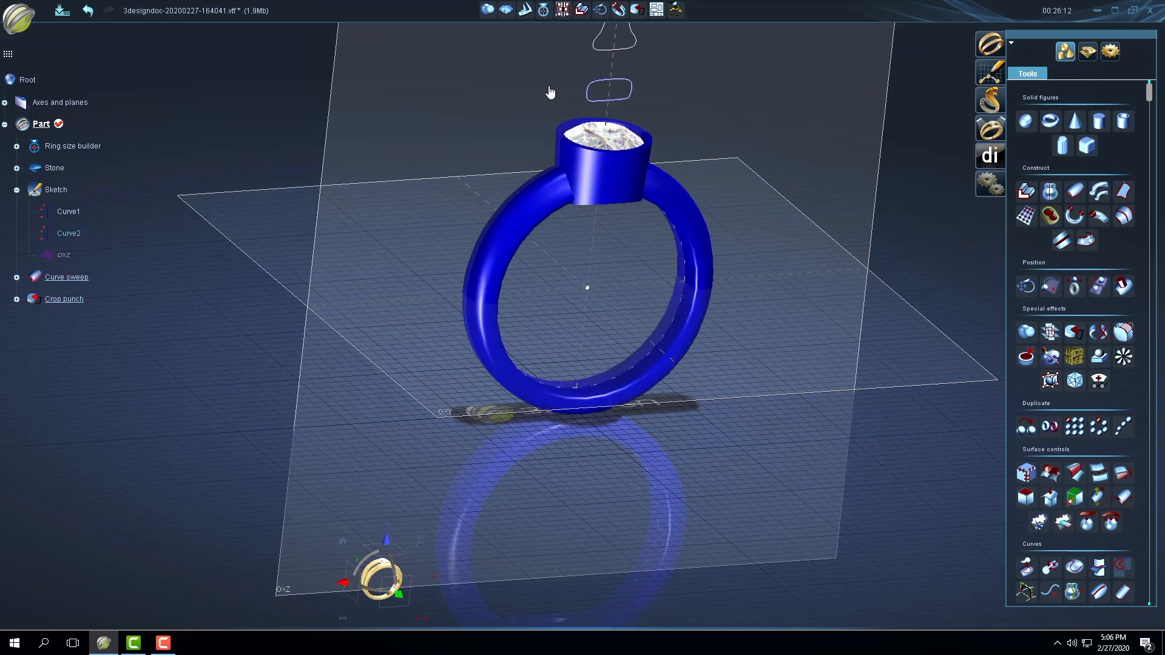
click(487, 11)
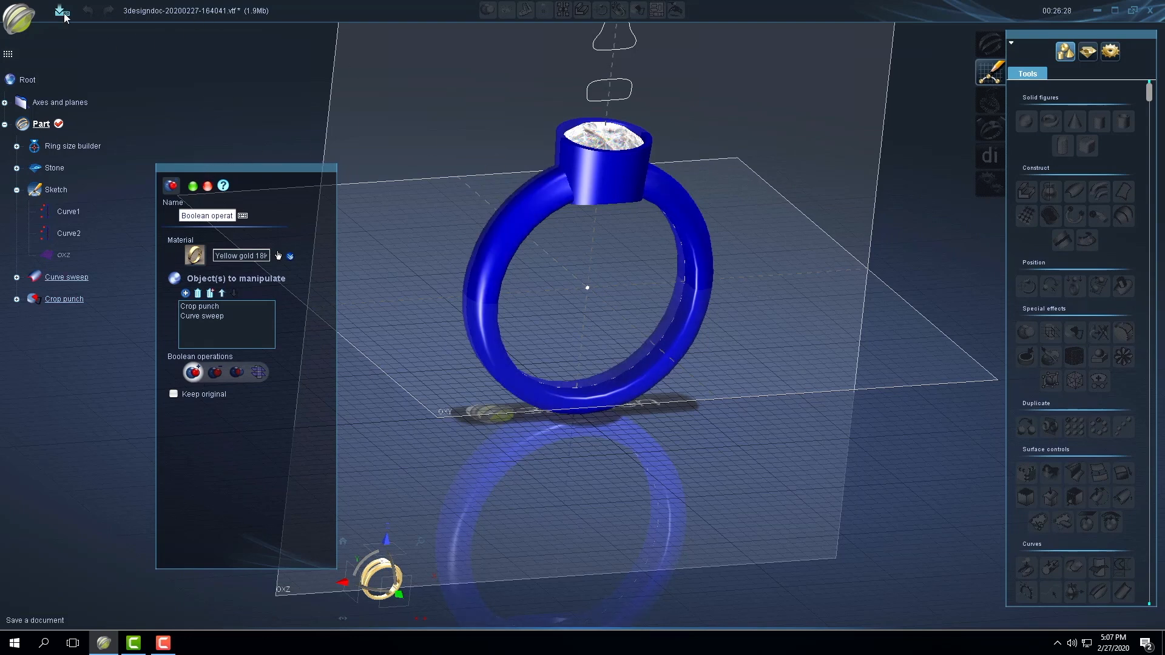
click(194, 188)
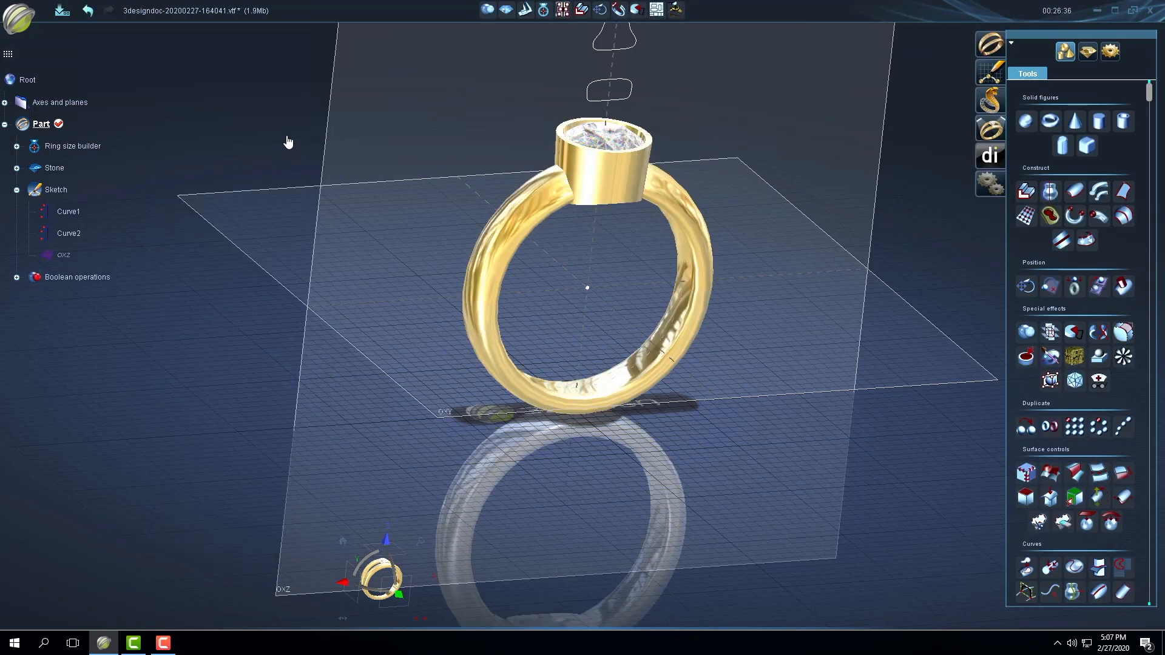
Examine the united ring from several angles, checking the joint between bezel and band and the inside of the finger hole.
middle_drag(728, 237, 654, 177)
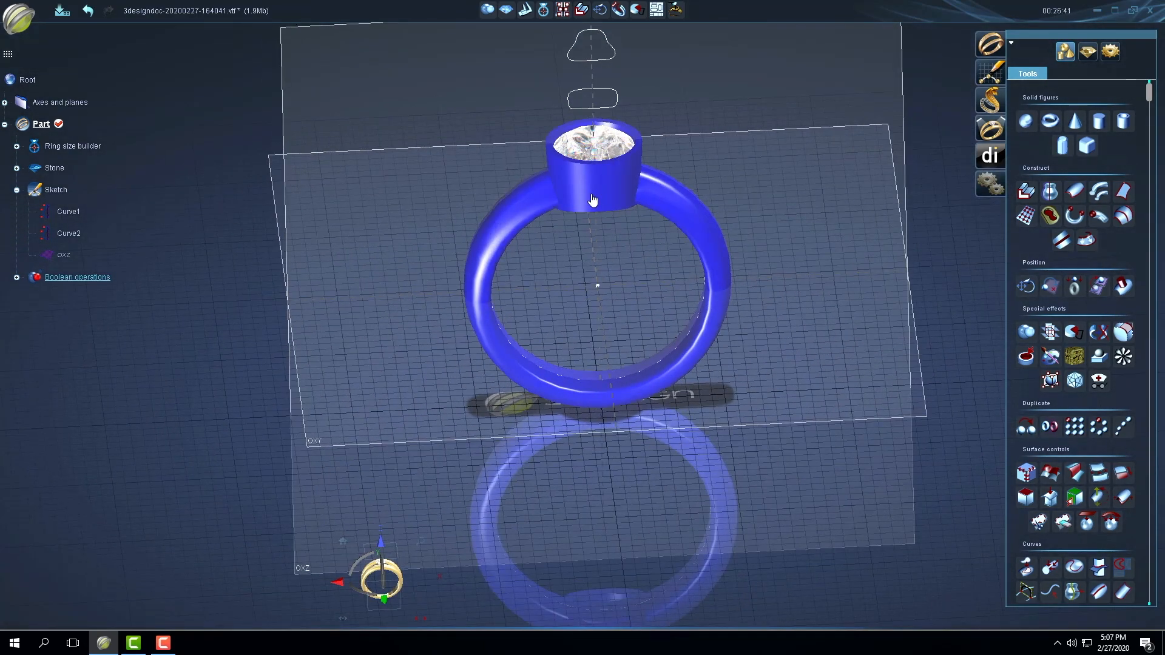
scroll(592, 199, down, 2)
scroll(593, 200, up, 3)
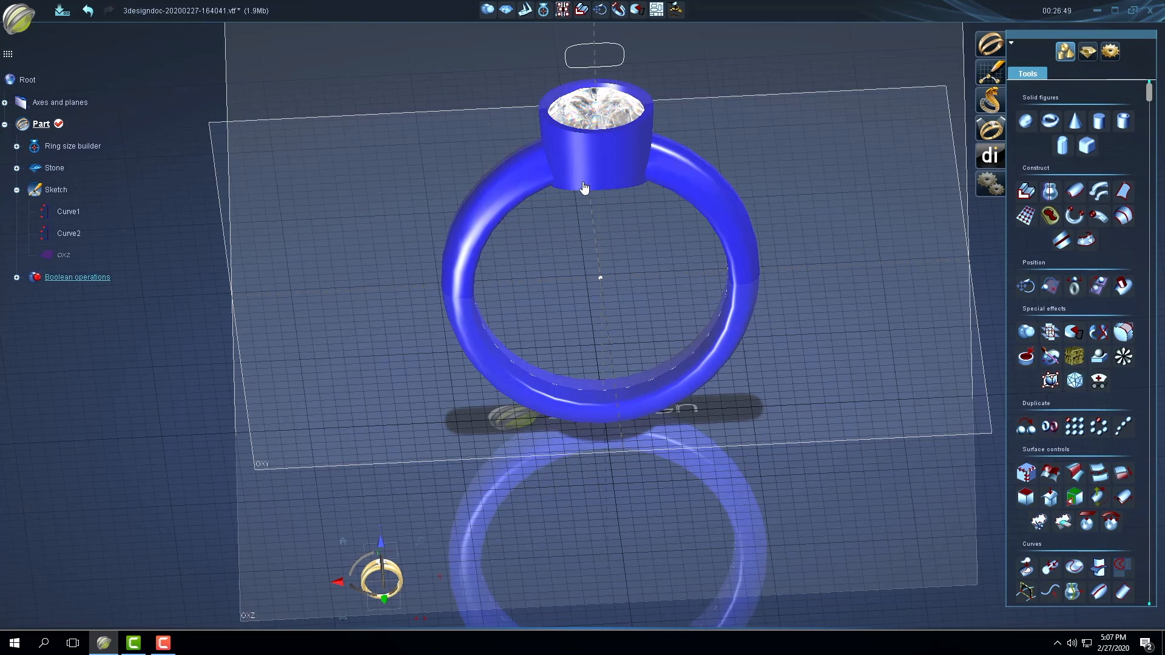
mouse_move(570, 268)
middle_down()
mouse_move(559, 220)
mouse_move(573, 267)
middle_up()
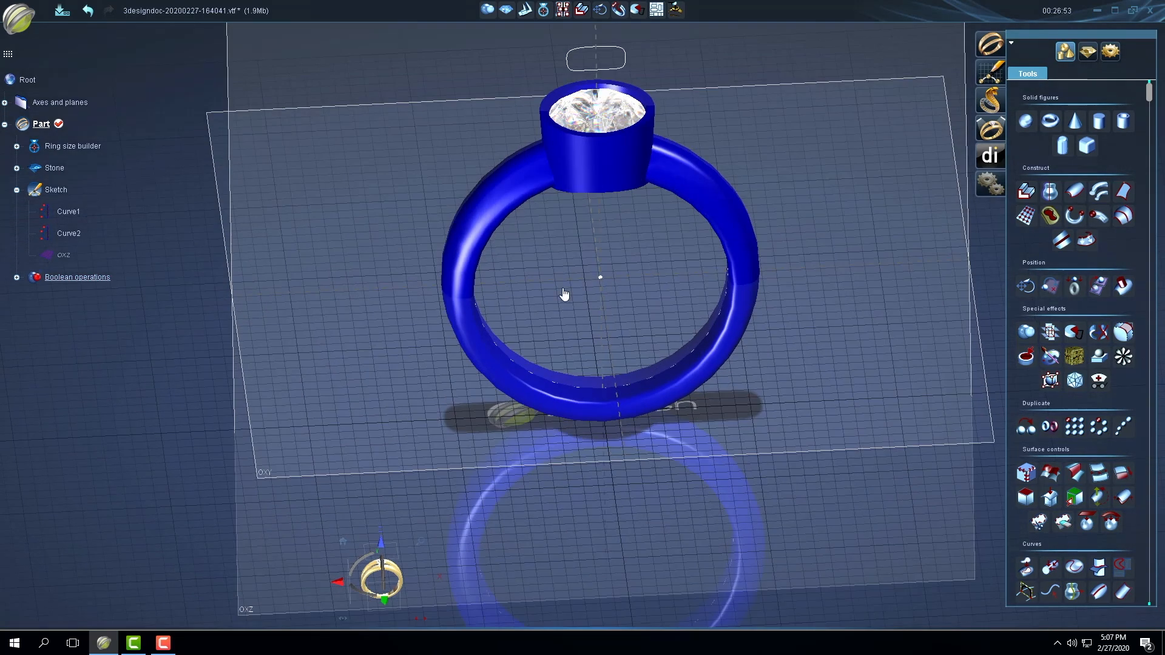
middle_drag(571, 325, 662, 316)
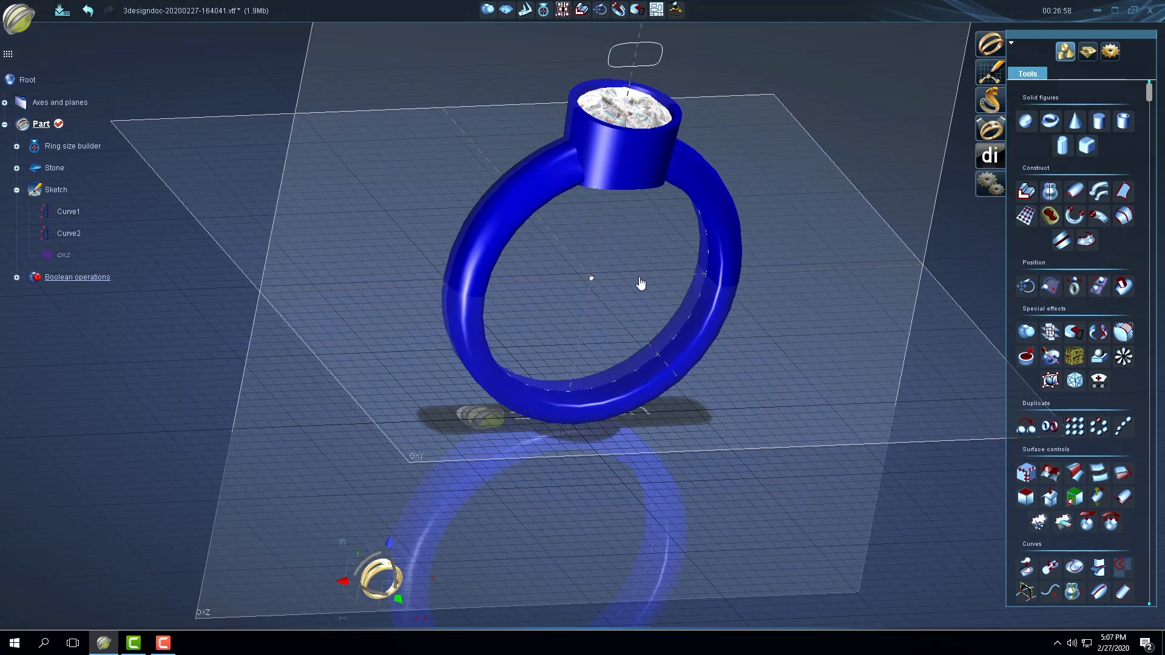
middle_drag(553, 261, 585, 267)
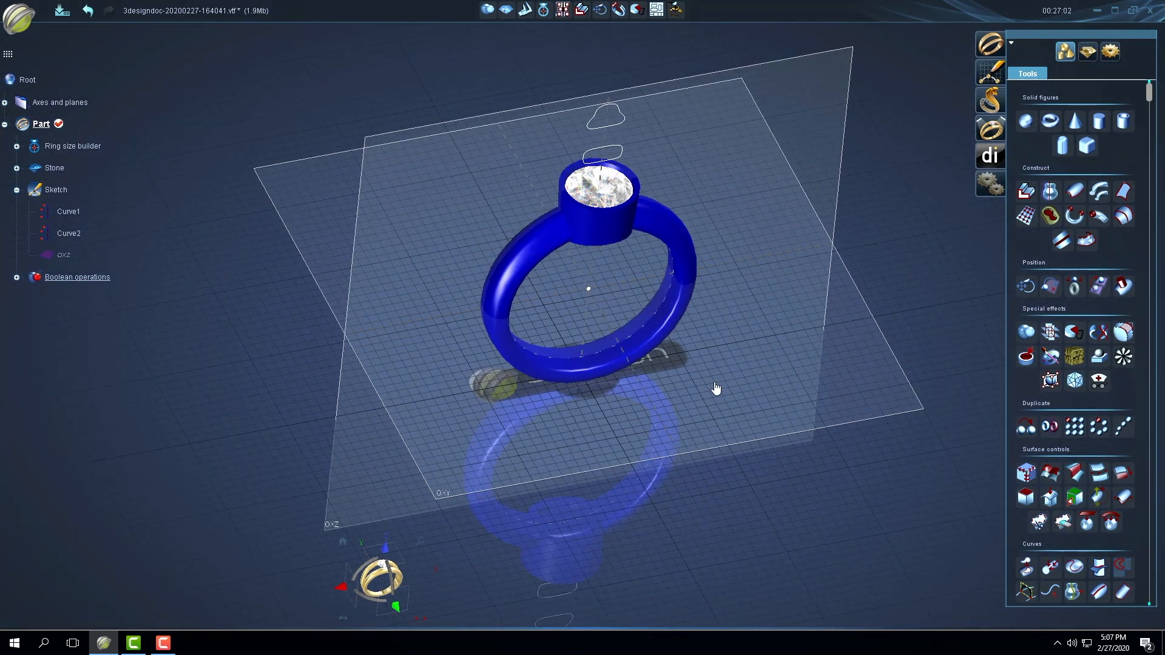
middle_drag(716, 390, 545, 265)
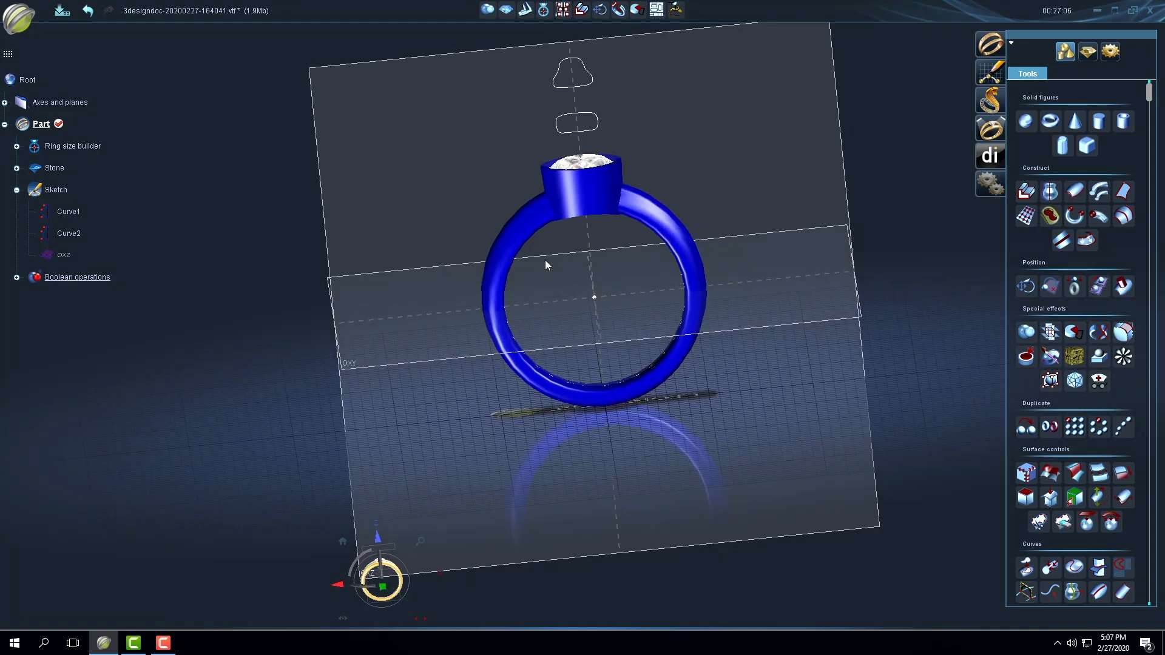
middle_drag(564, 325, 756, 328)
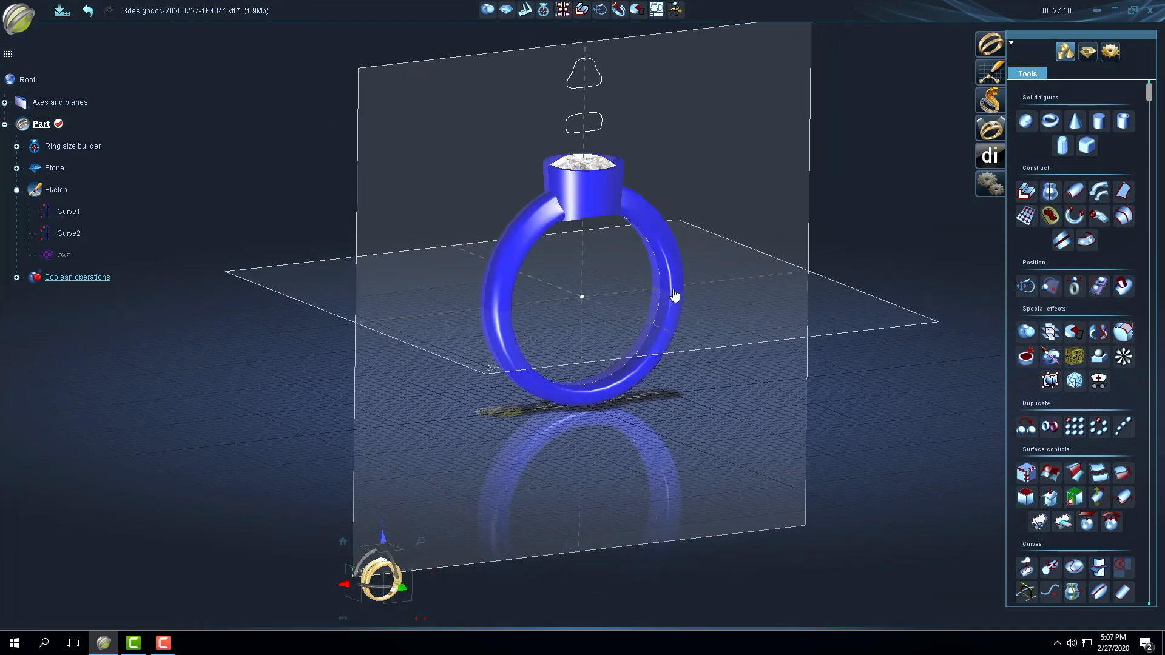
scroll(671, 300, up, 5)
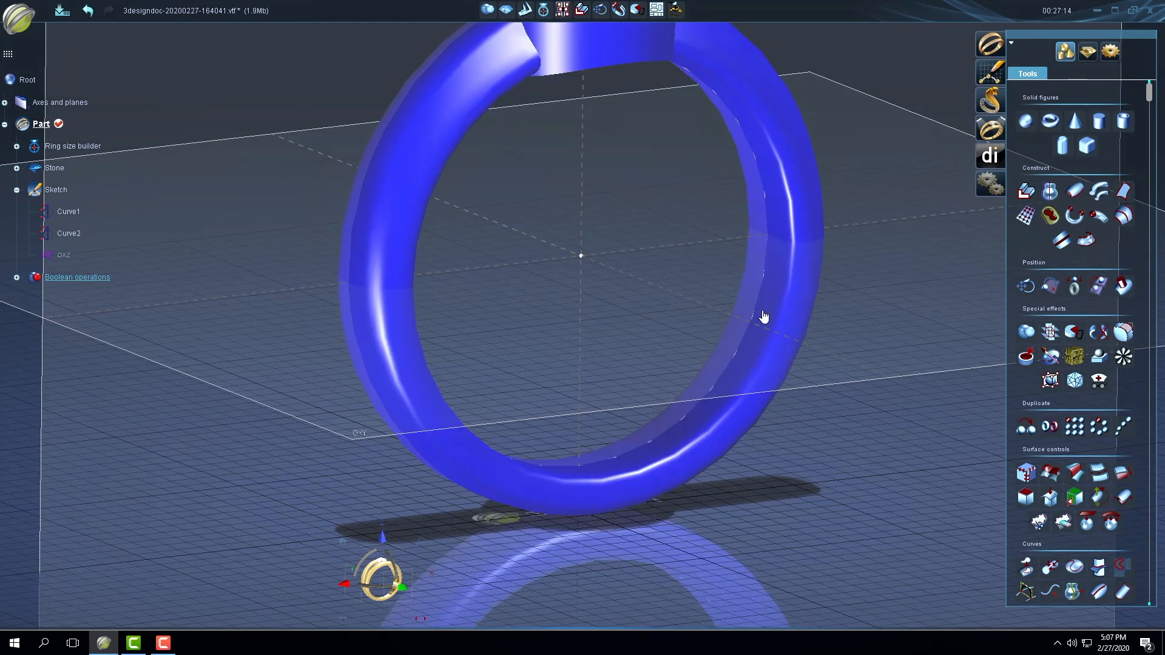
scroll(702, 300, down, 5)
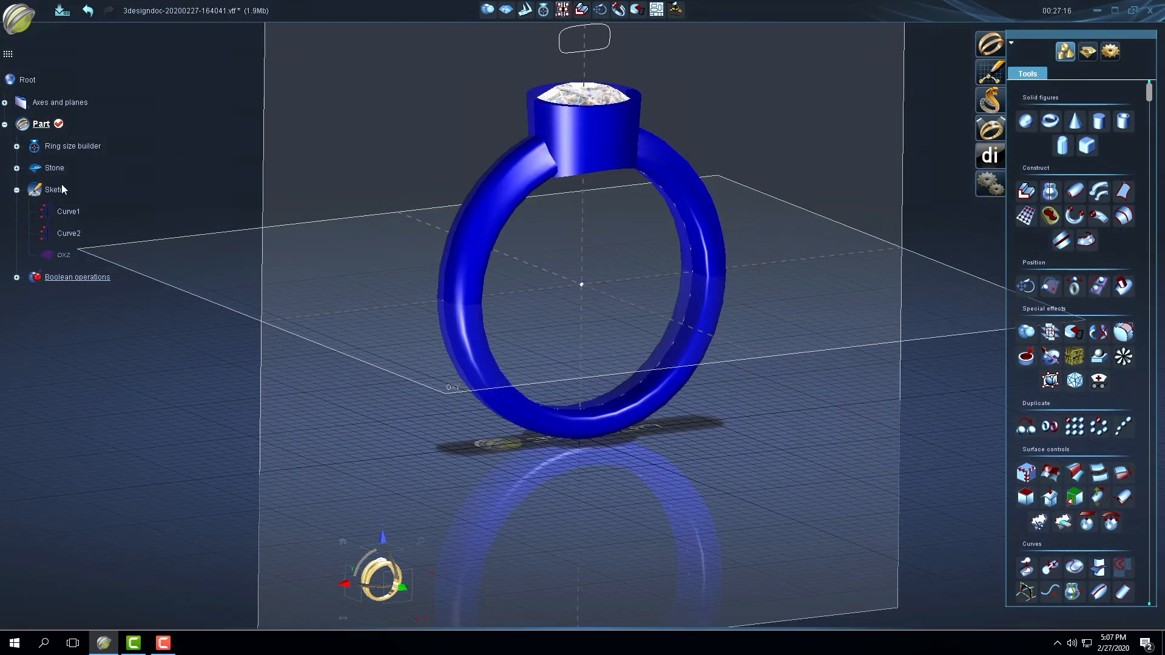
Set the US ring size to 9 in the Ring size builder and rebuild the dependent stone and ring body.
double_click(63, 146)
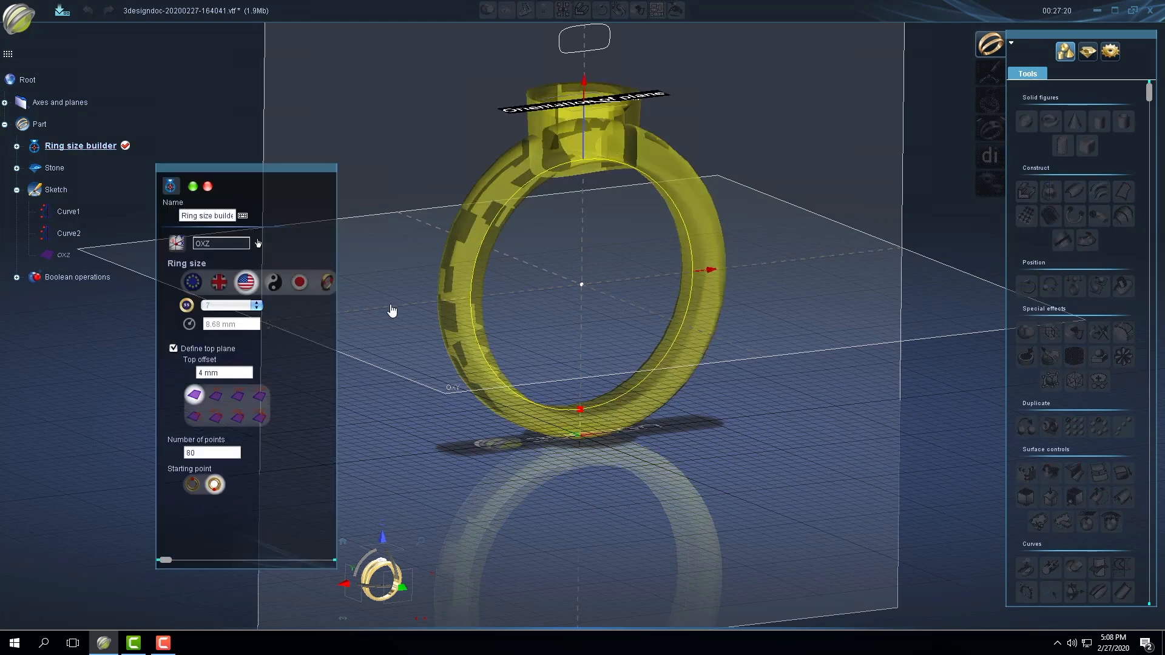
click(258, 308)
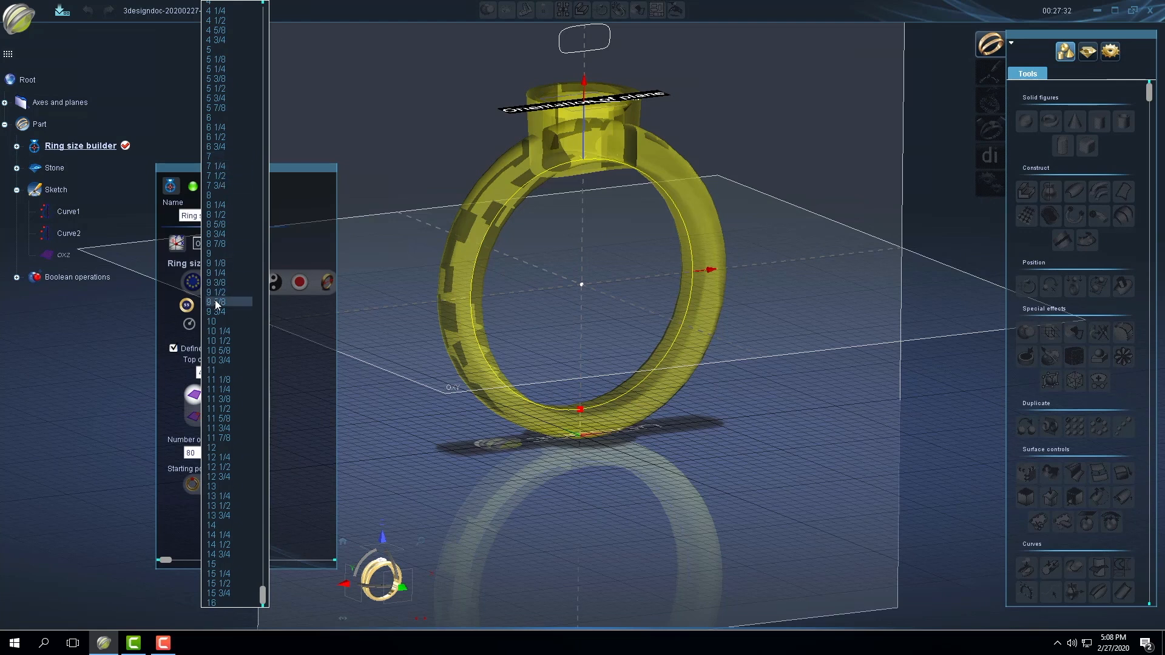
click(205, 252)
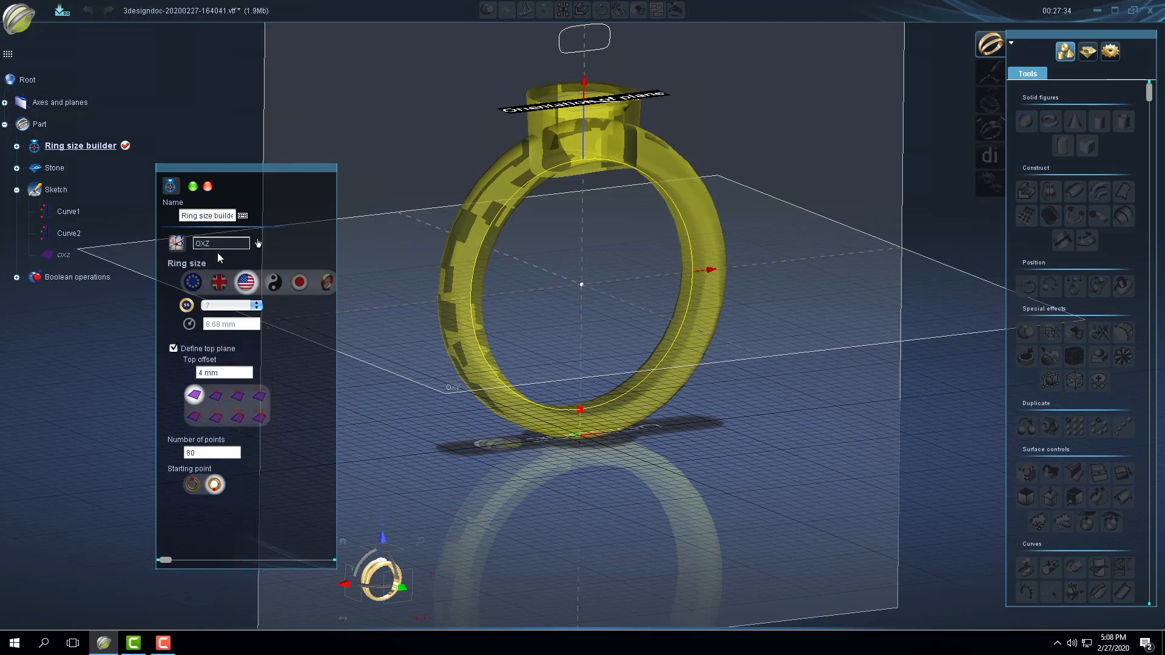
click(193, 187)
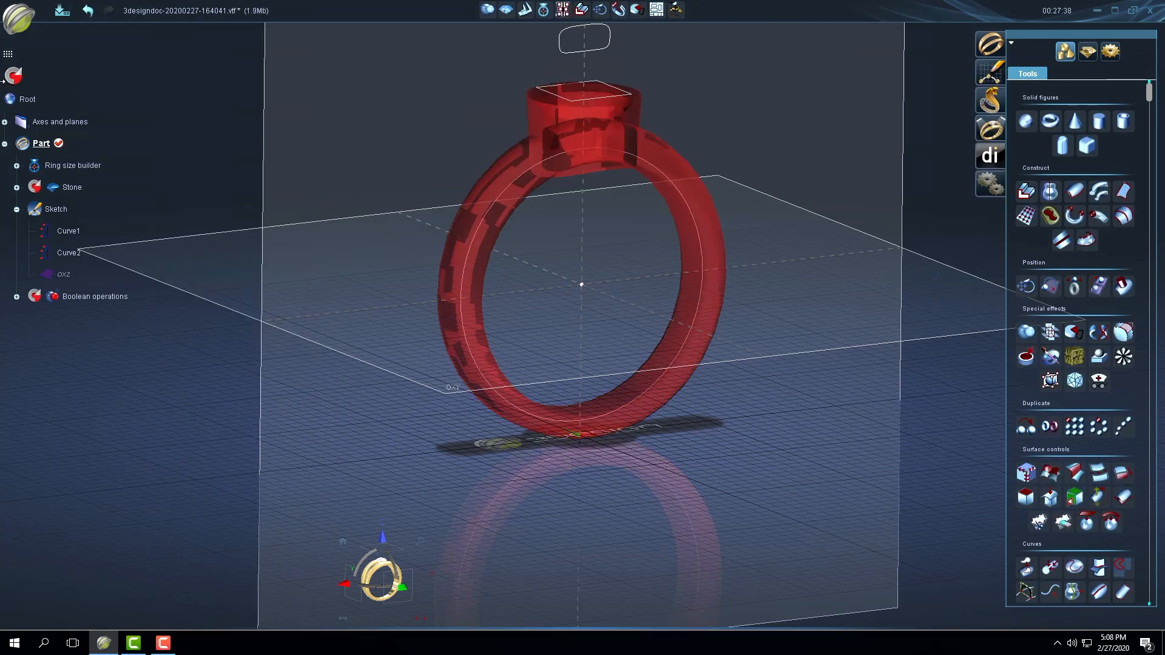
middle_drag(394, 190, 417, 337)
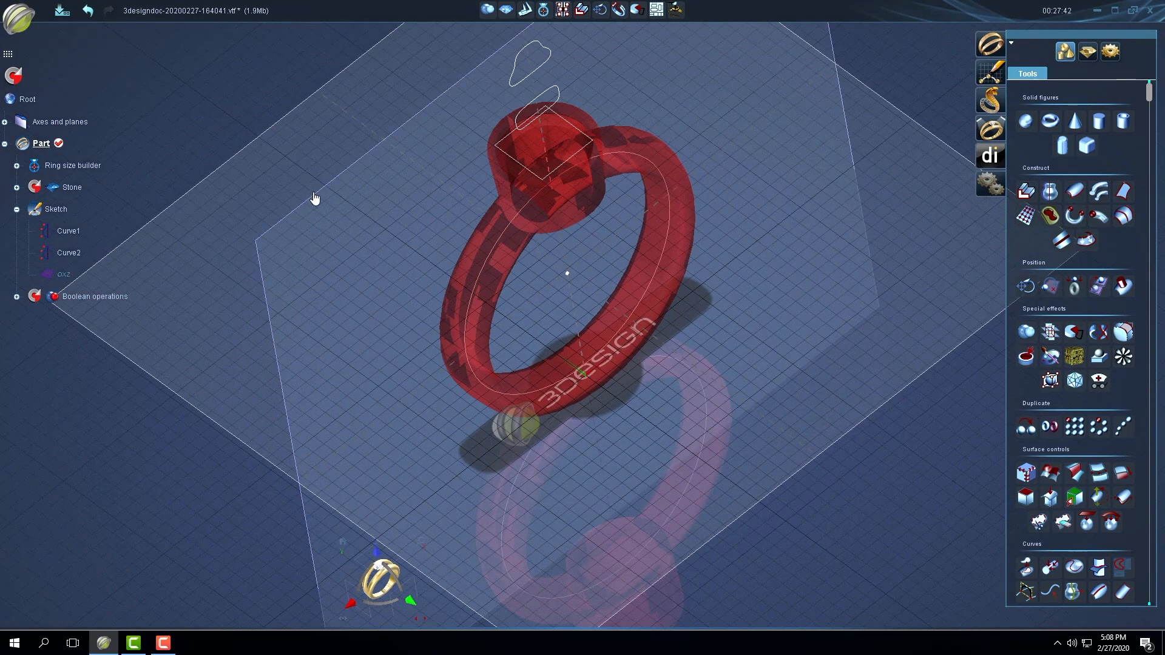
click(15, 76)
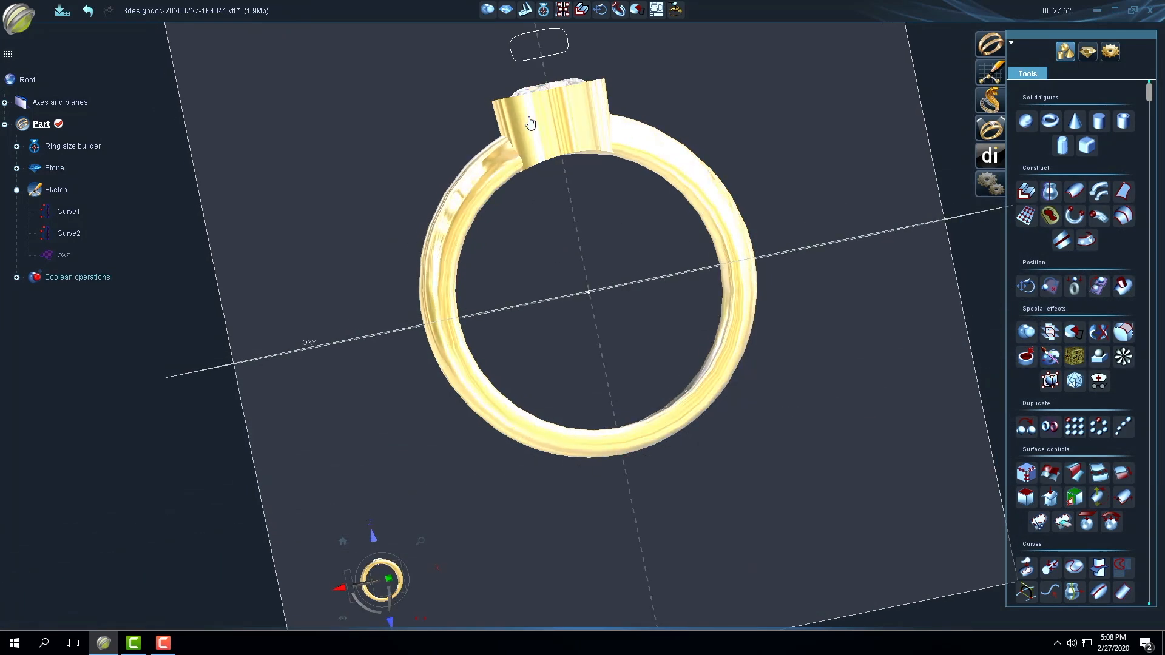
middle_drag(356, 269, 476, 465)
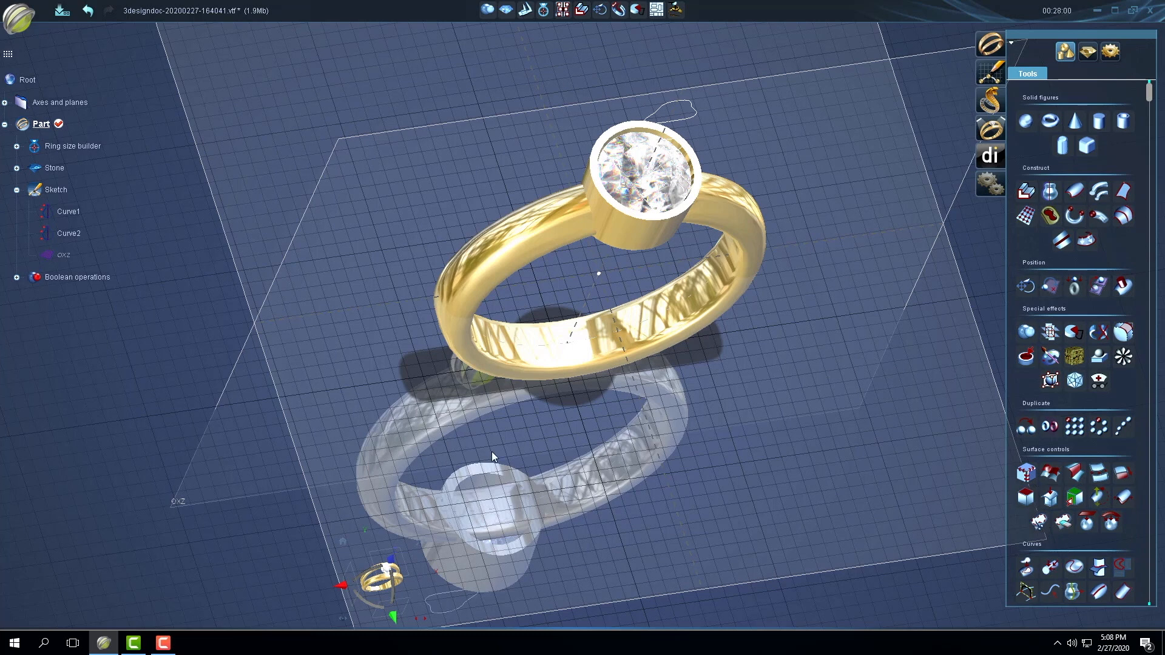
middle_drag(486, 456, 590, 255)
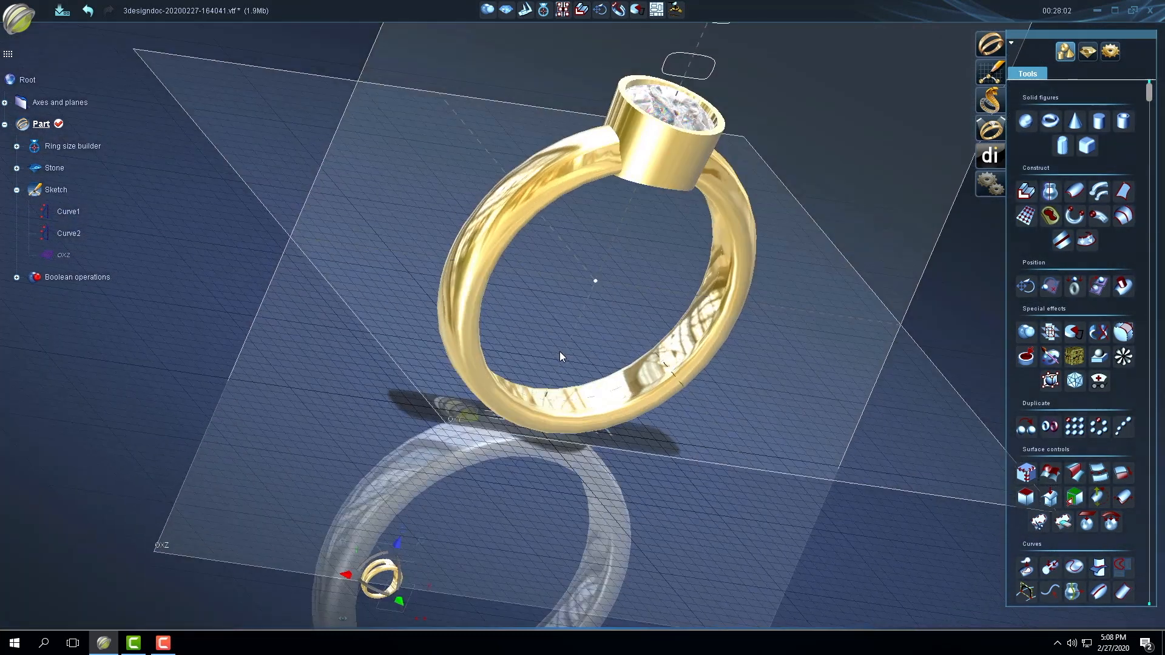
middle_drag(559, 356, 558, 233)
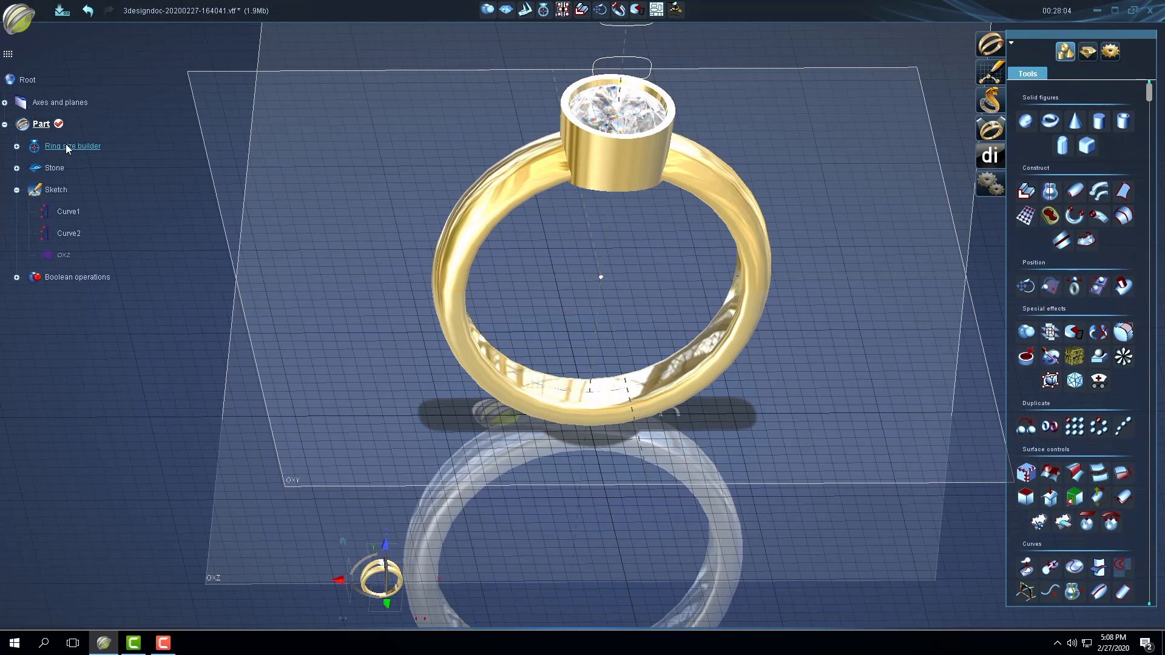
Set the US ring size to 12 1/2 in the Ring size builder and apply it to the whole ring.
double_click(66, 146)
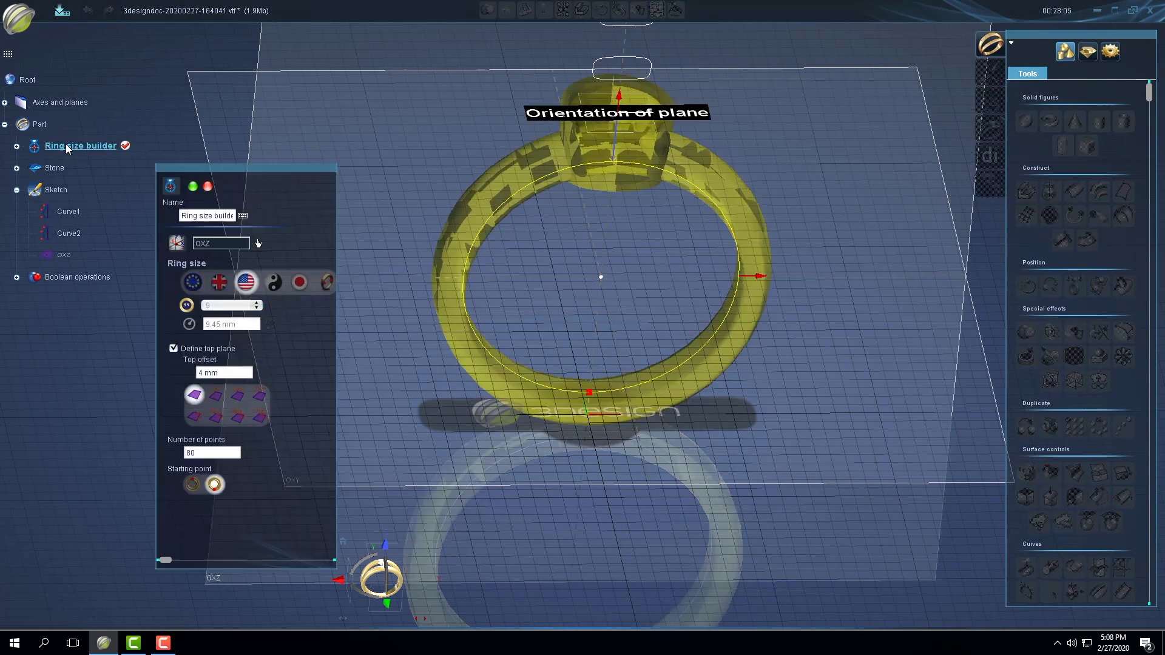
click(257, 305)
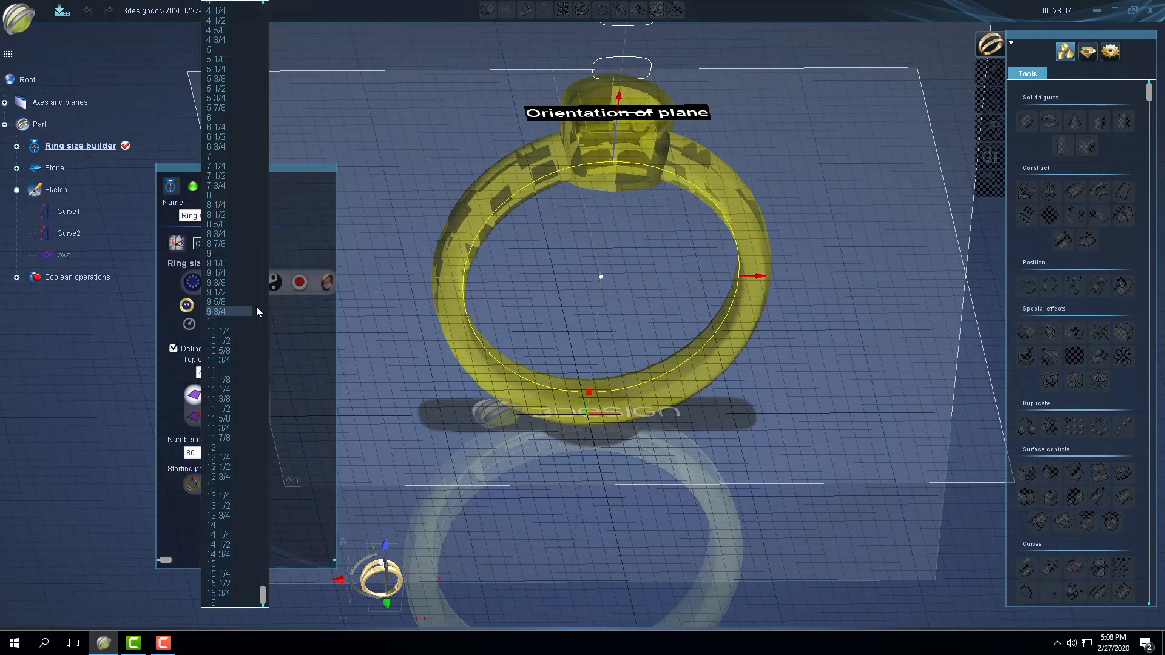
click(216, 467)
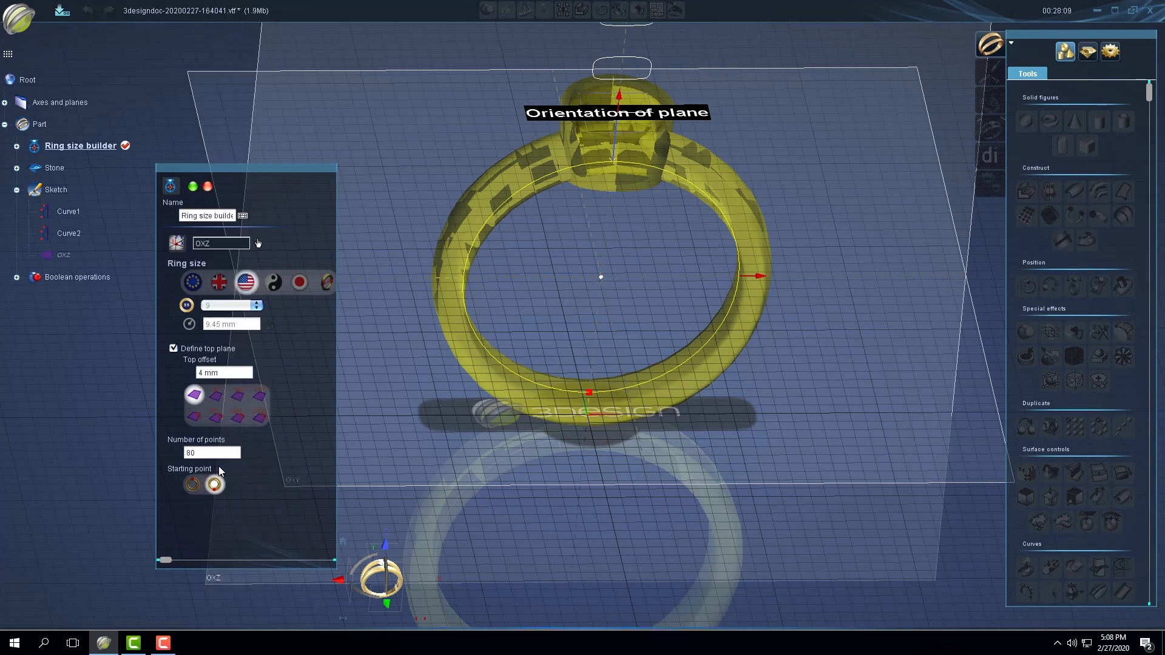
click(193, 185)
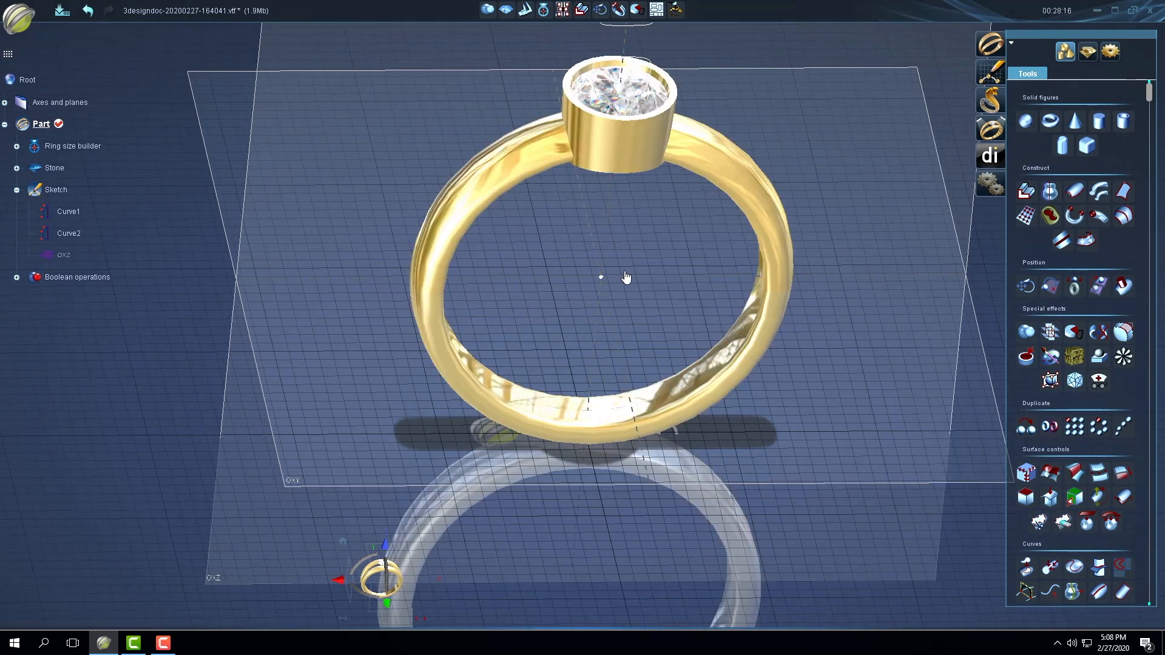
scroll(624, 272, down, 3)
middle_drag(611, 255, 602, 370)
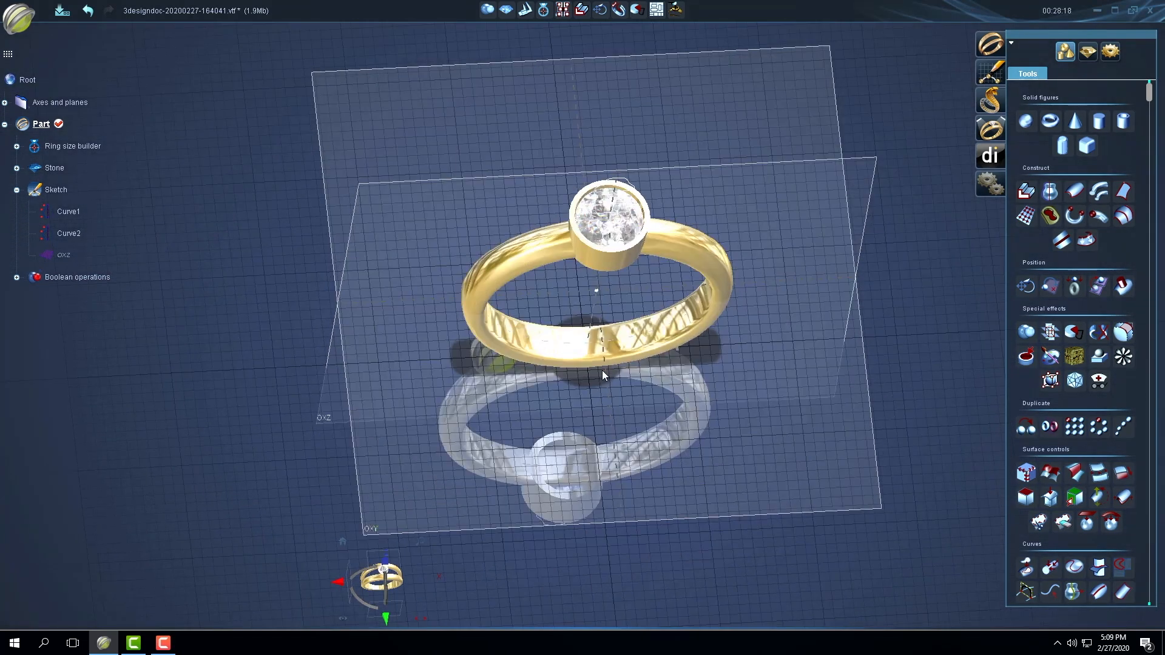
Change the stone's shape to Heart-shaped and rebuild the bezel and band around it.
double_click(600, 227)
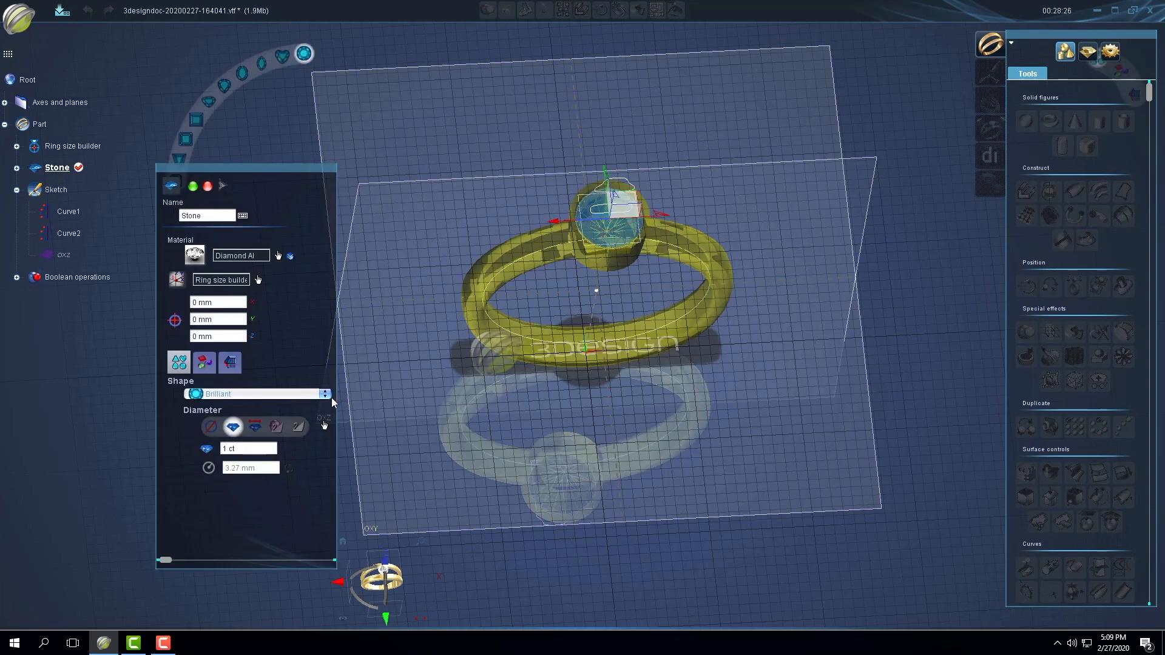
click(326, 395)
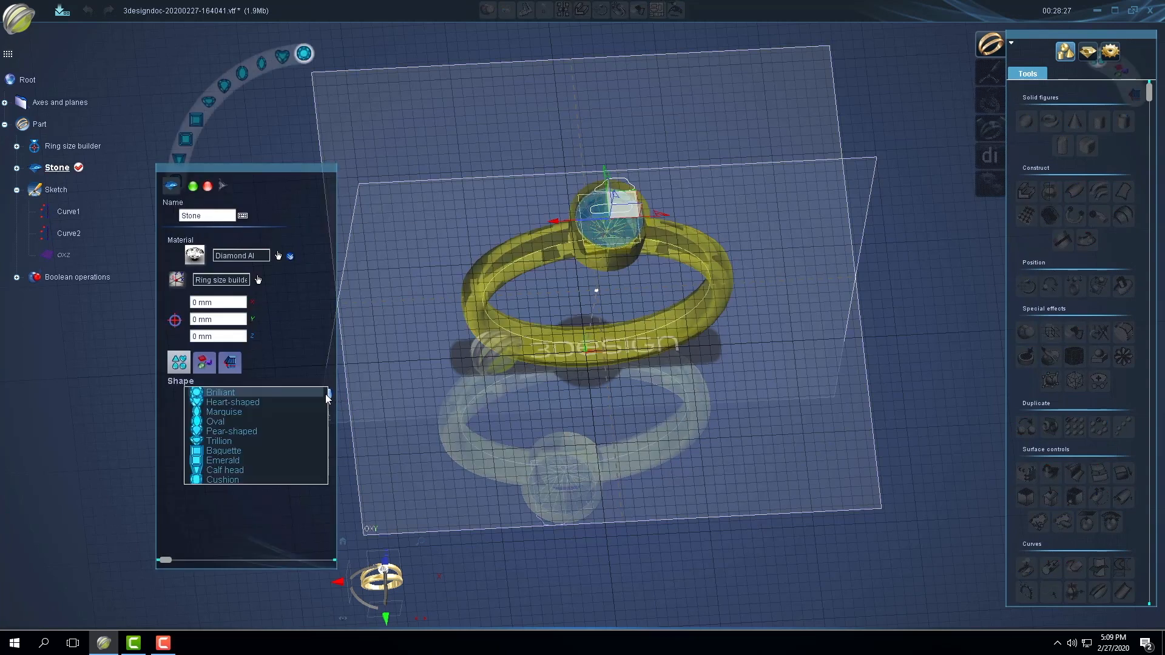
click(273, 402)
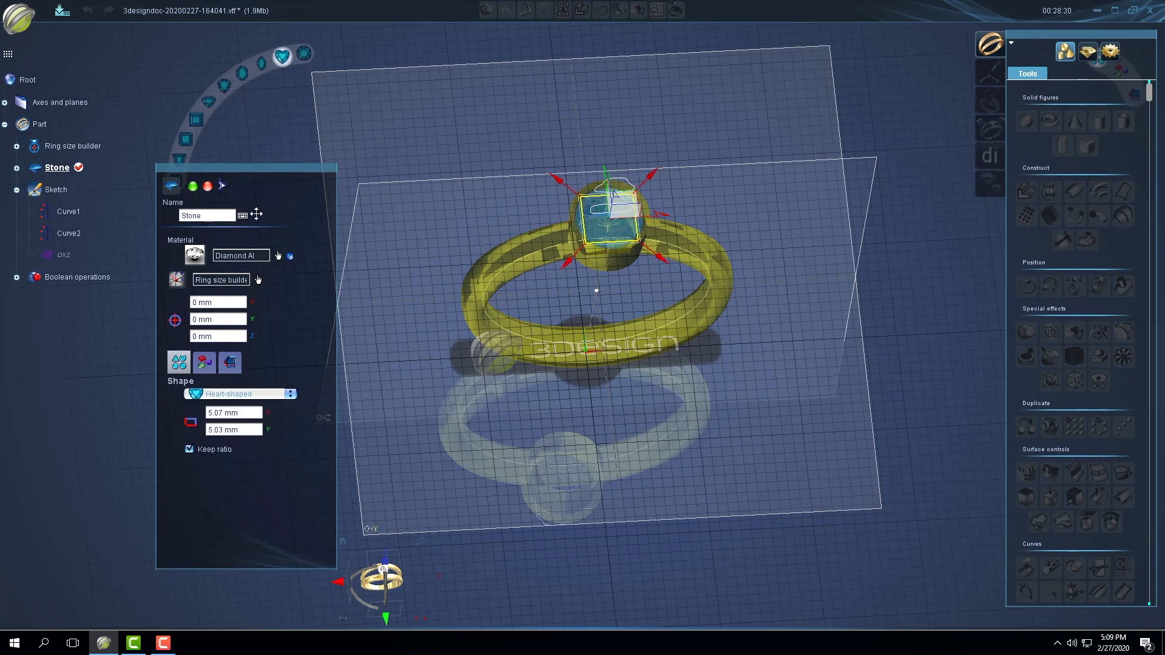
click(193, 186)
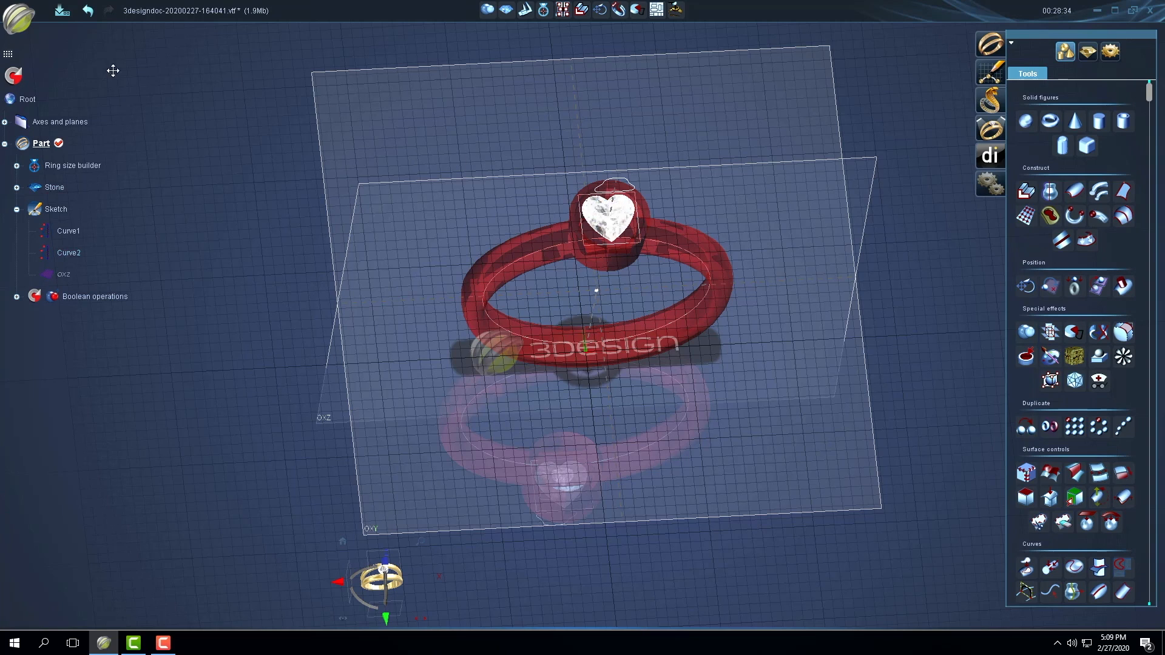
click(13, 76)
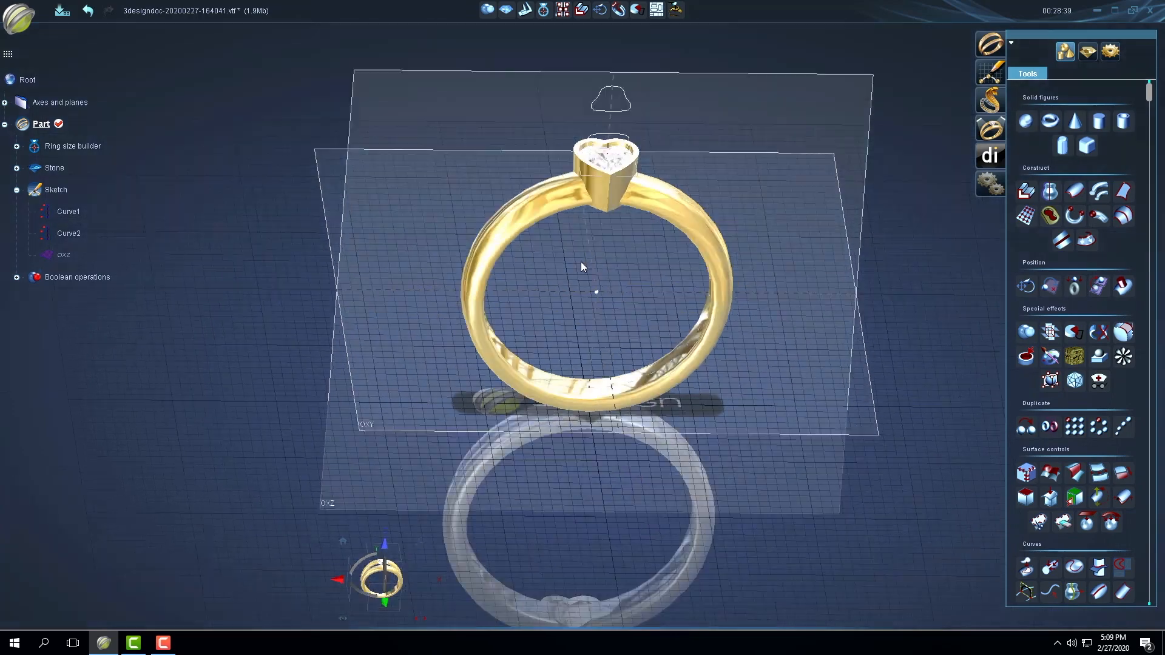
middle_drag(581, 261, 676, 213)
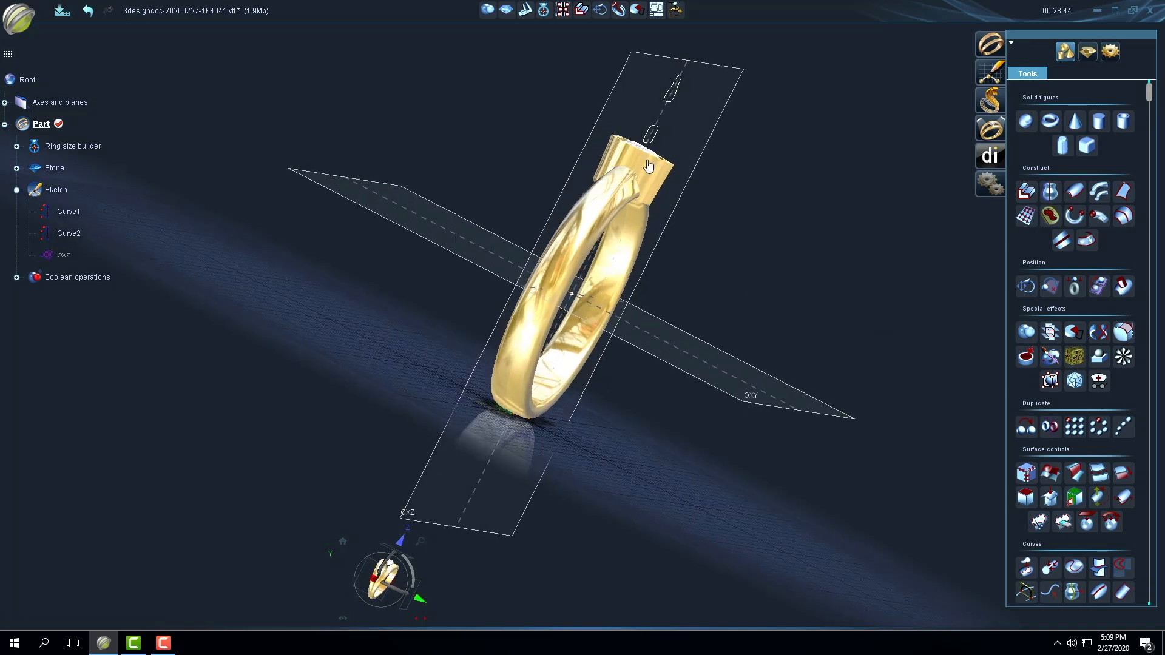
middle_drag(769, 251, 426, 297)
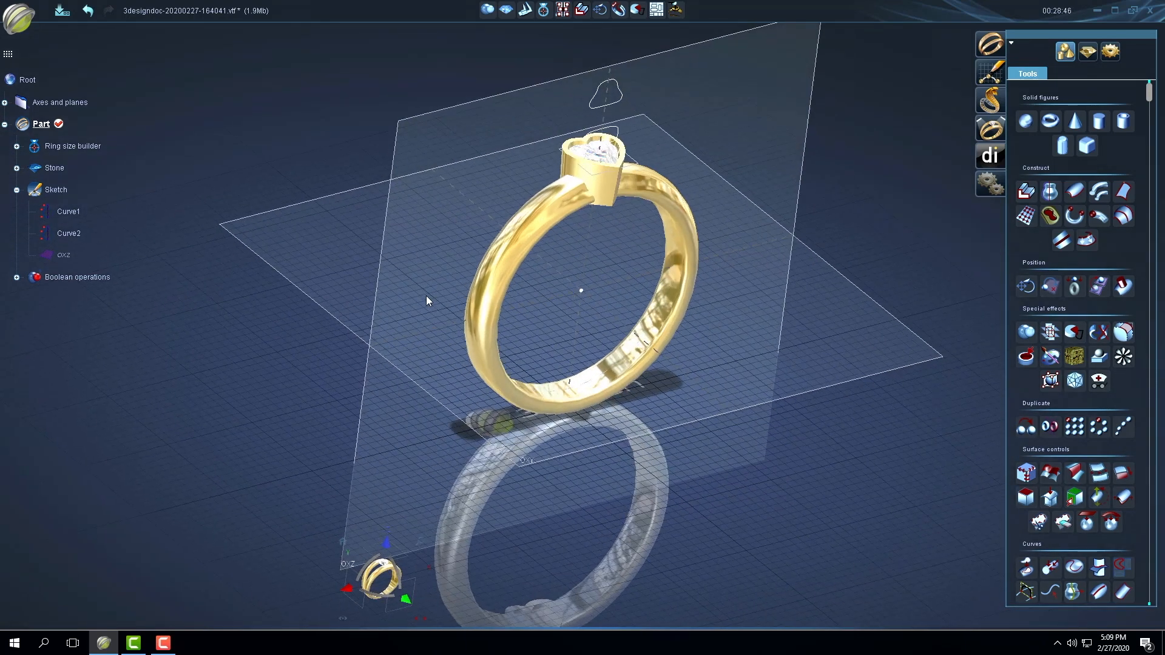
Edit the profile sketch and raise the upper profile curve's top control points, pulling them toward the symmetry axis to form a taller peak.
double_click(597, 106)
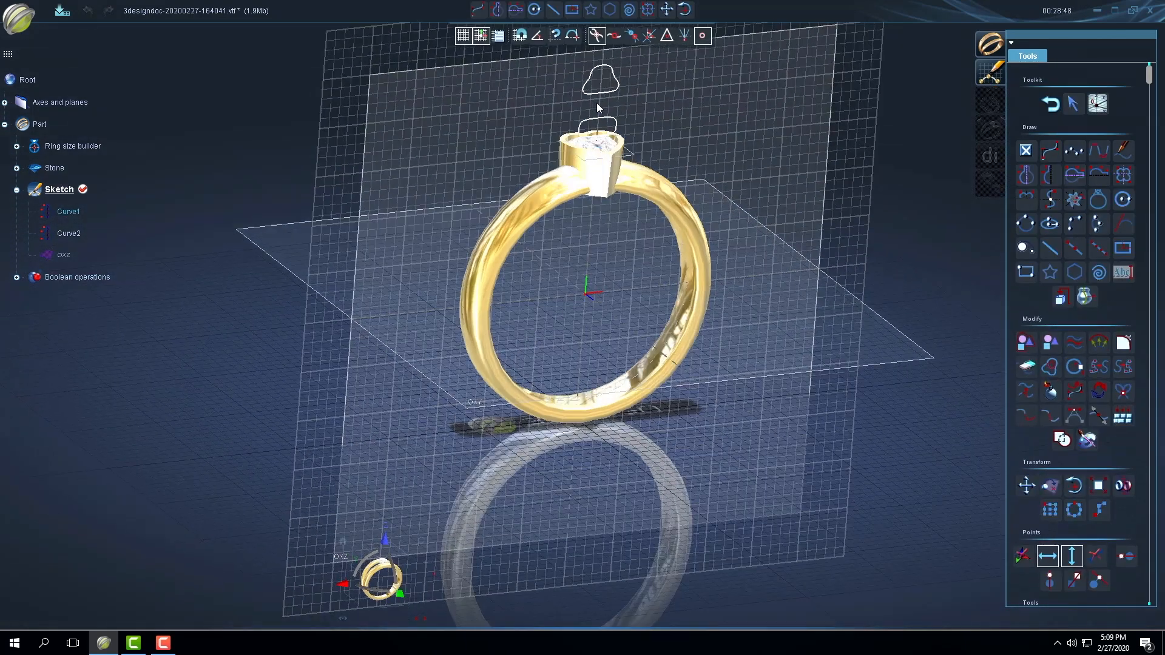
scroll(656, 177, down, 3)
scroll(656, 177, up, 2)
middle_drag(655, 177, 652, 367)
scroll(564, 315, up, 5)
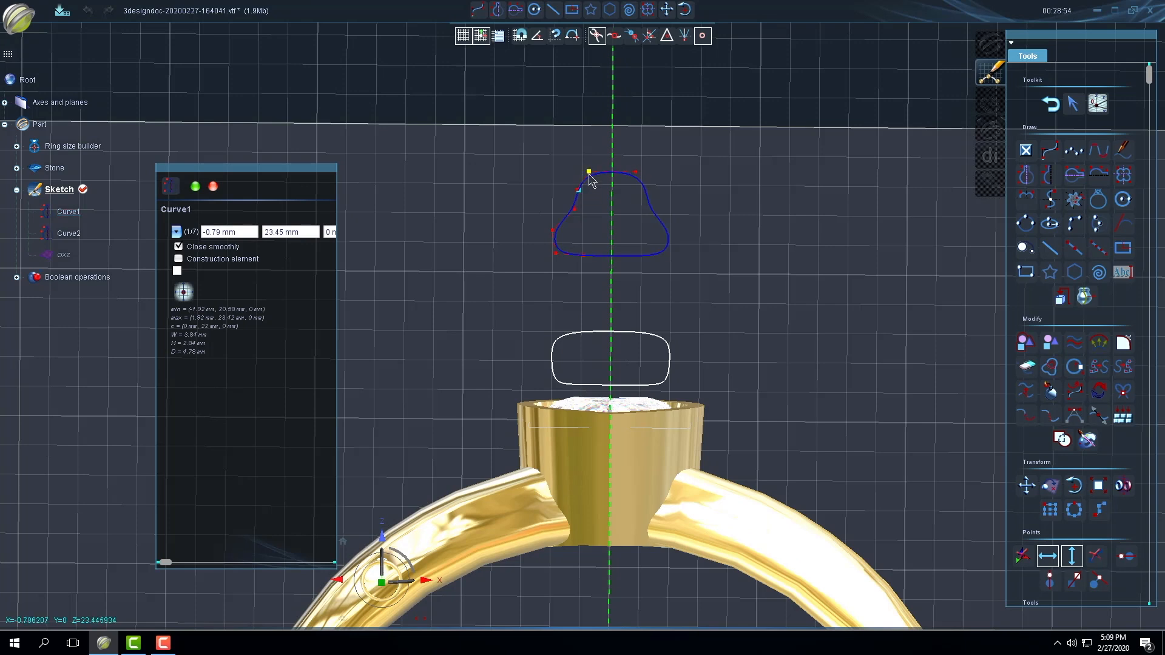
drag(589, 172, 598, 155)
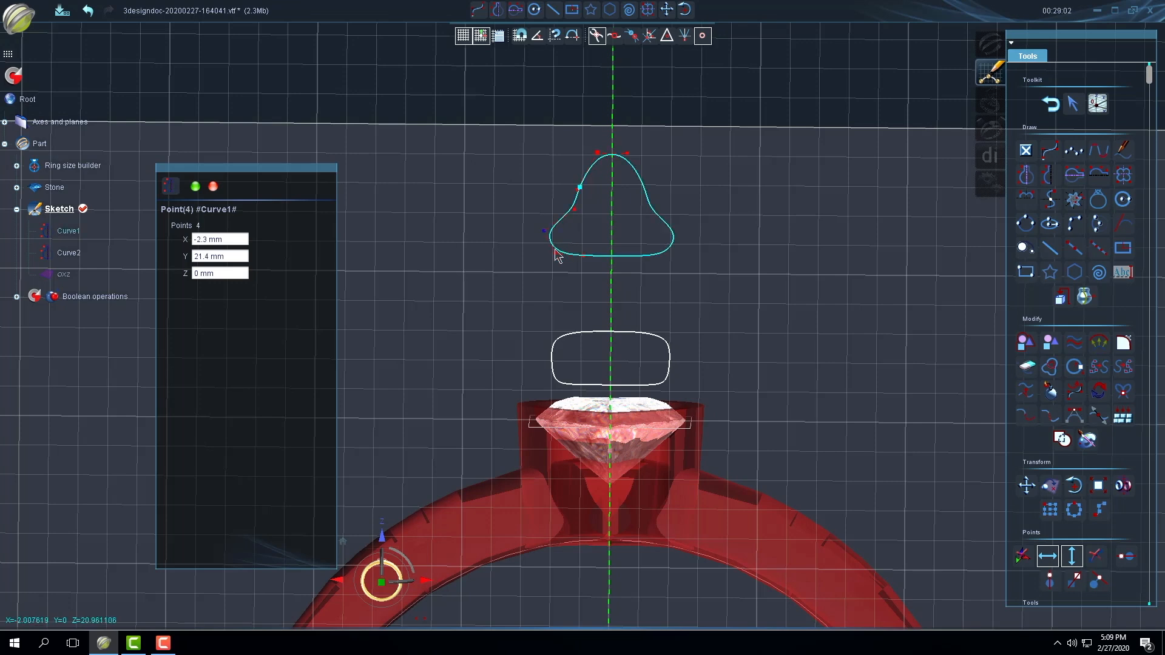
Shape the upper profile into a bell with a wider base and narrower flanks, and rebuild the ring with it.
drag(556, 252, 552, 259)
drag(575, 208, 585, 210)
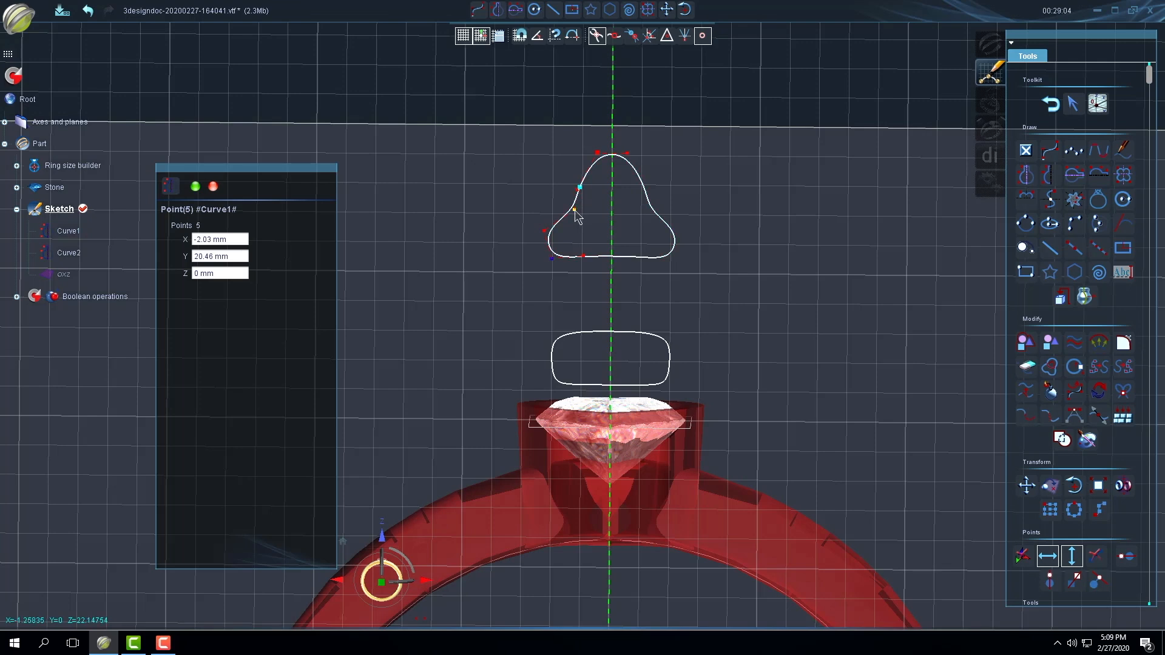
click(582, 195)
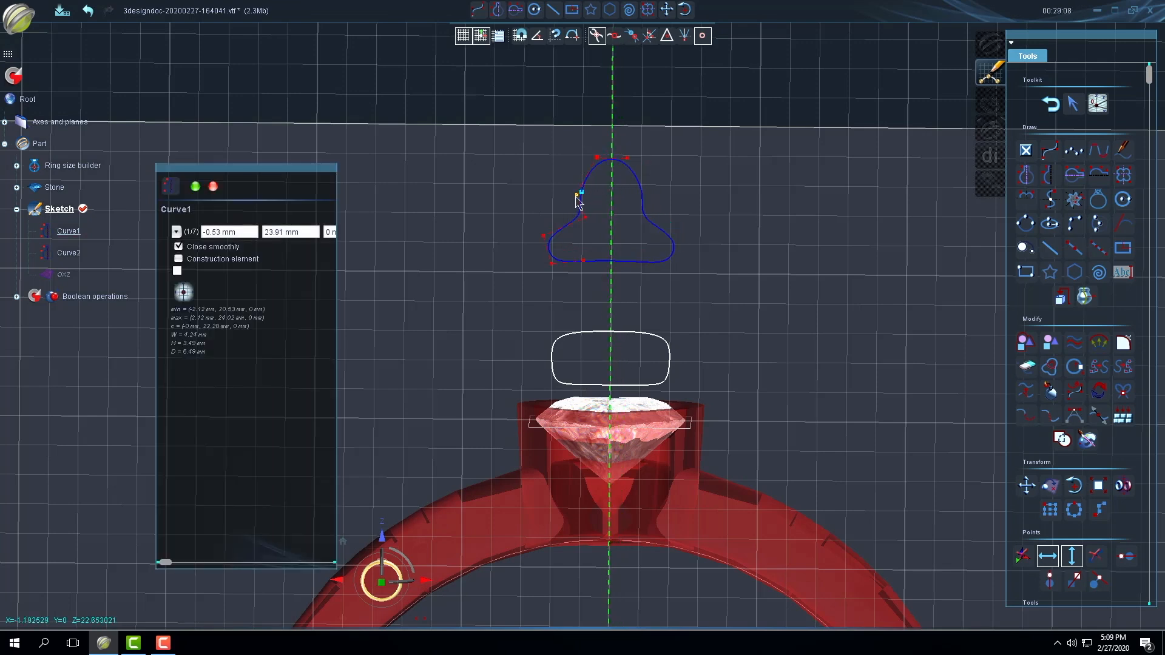
drag(576, 197, 586, 200)
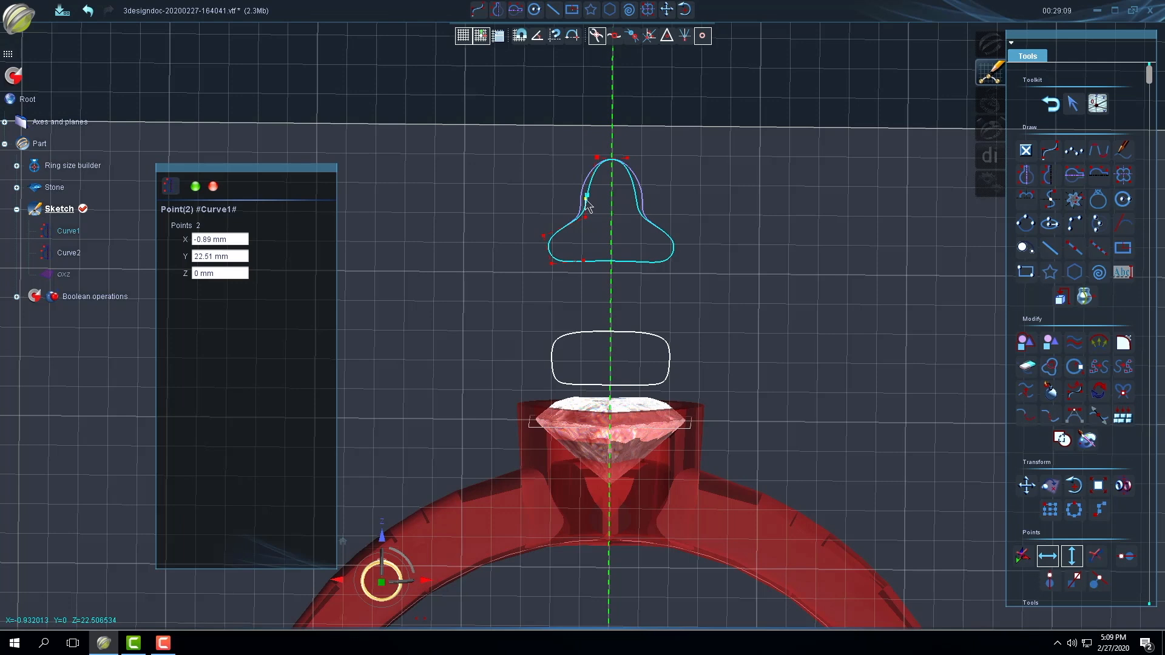
click(194, 186)
click(14, 76)
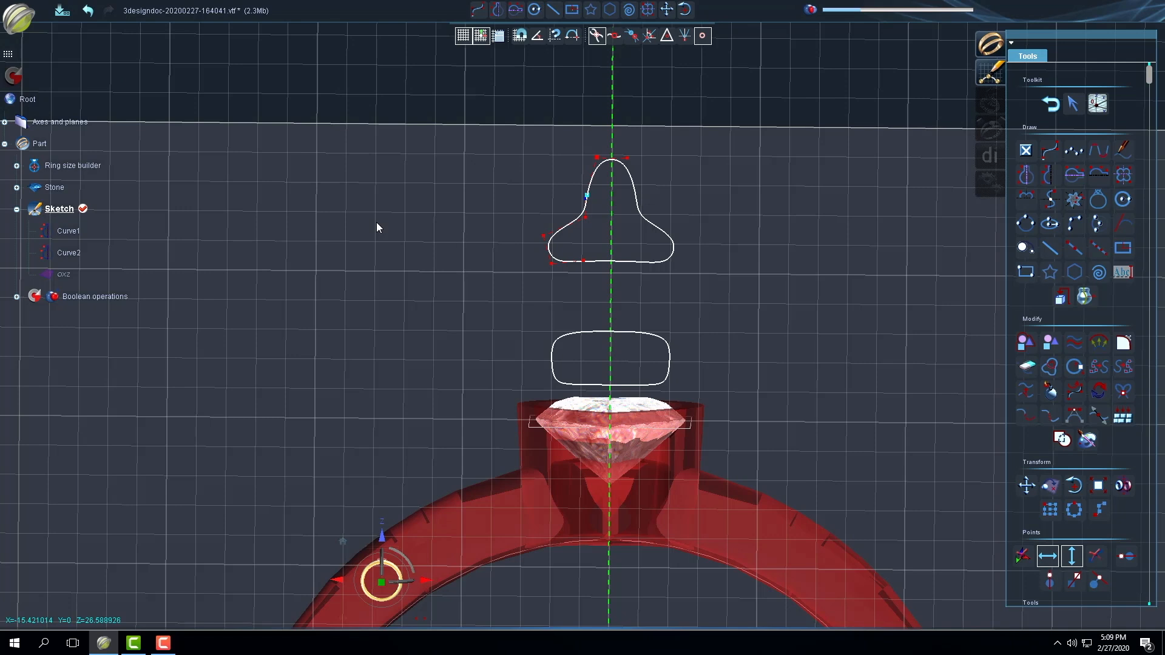
Examine the rebuilt ring from several angles, checking the peaked band profile near the heart-shaped bezel and the inside of the band.
mouse_move(356, 286)
right_down()
mouse_move(428, 333)
mouse_move(873, 285)
right_up()
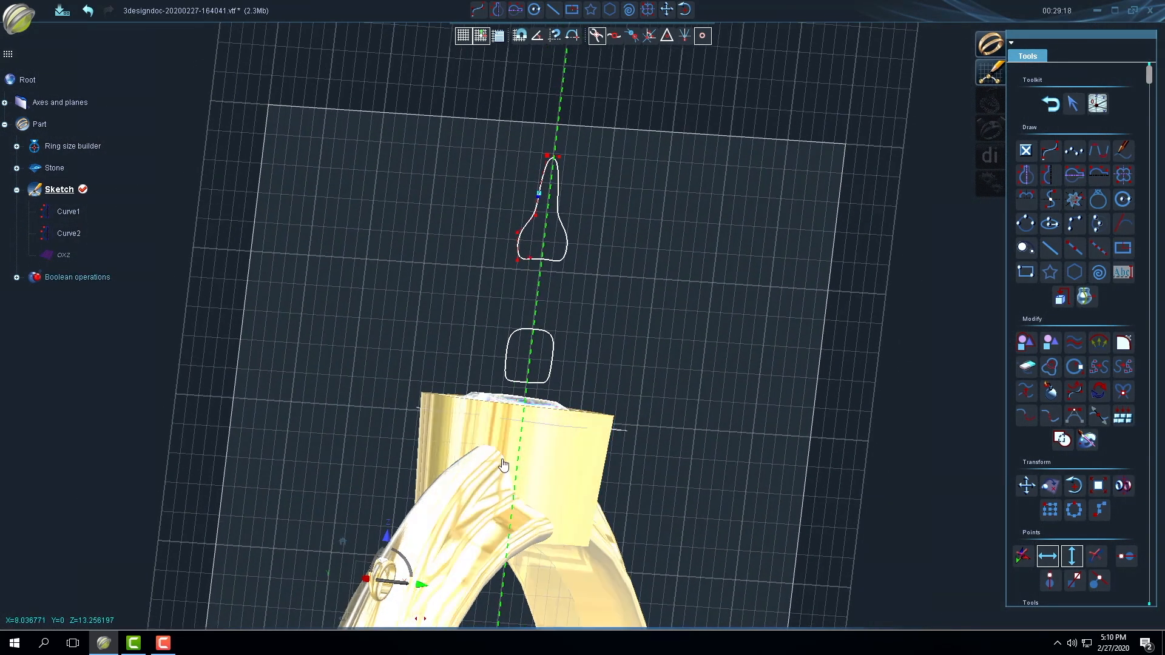
mouse_move(734, 453)
right_down()
mouse_move(849, 336)
mouse_move(898, 416)
mouse_move(819, 408)
mouse_move(492, 442)
right_up()
scroll(492, 442, down, 5)
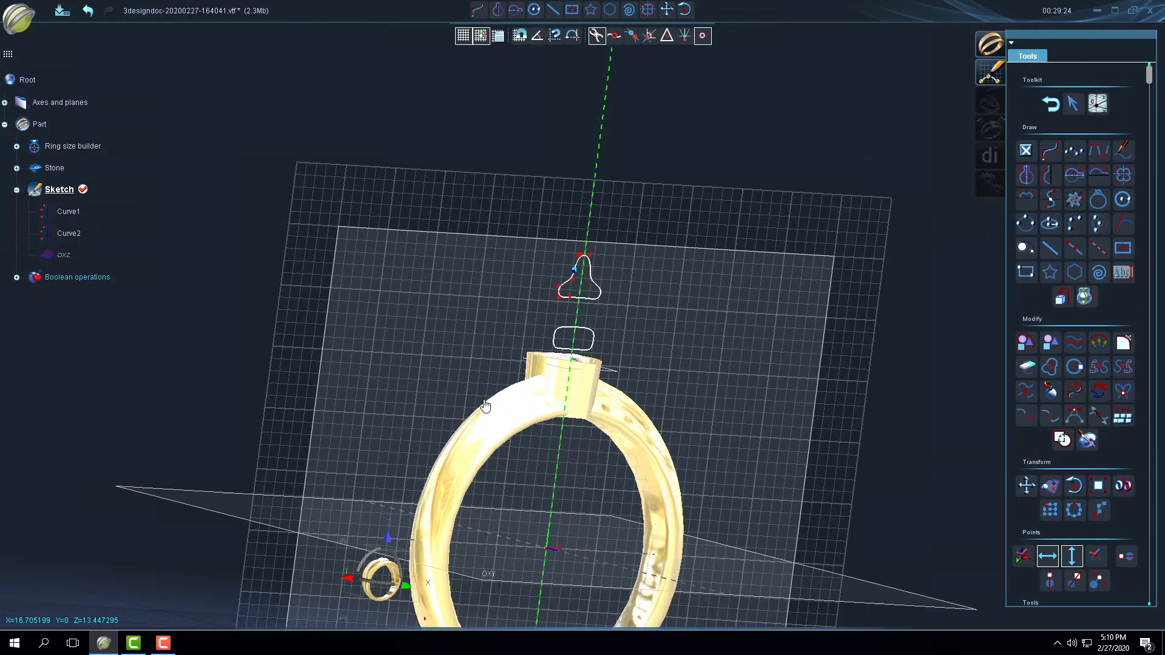
middle_drag(564, 443, 534, 304)
scroll(328, 318, up, 5)
scroll(359, 315, down, 5)
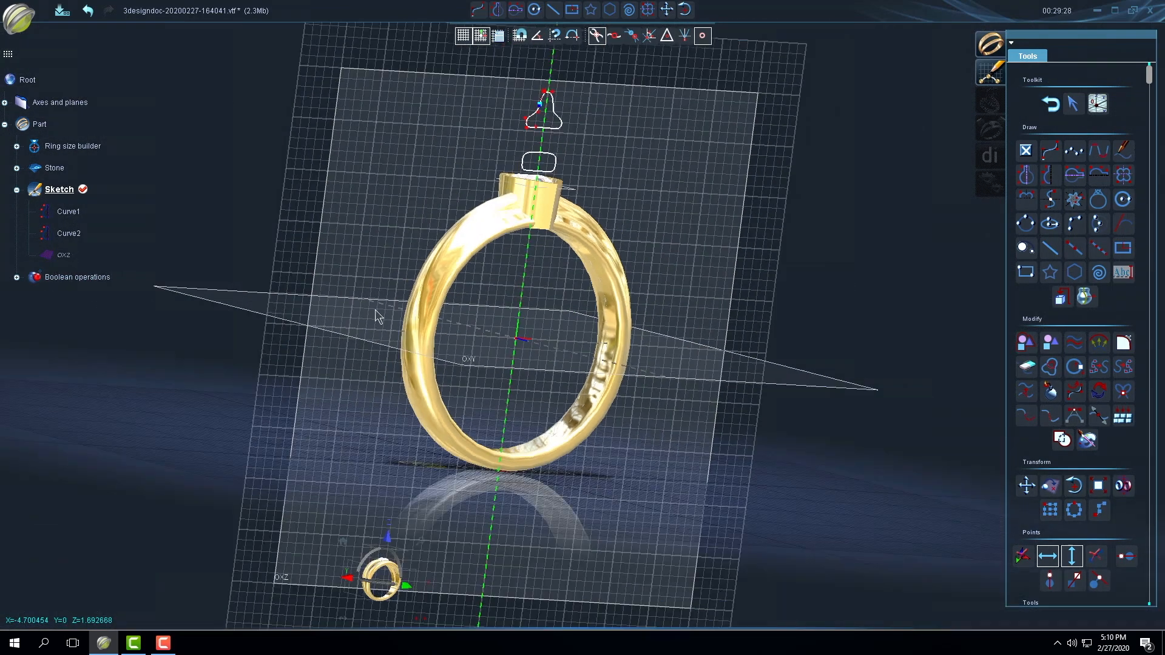
right_drag(545, 316, 370, 444)
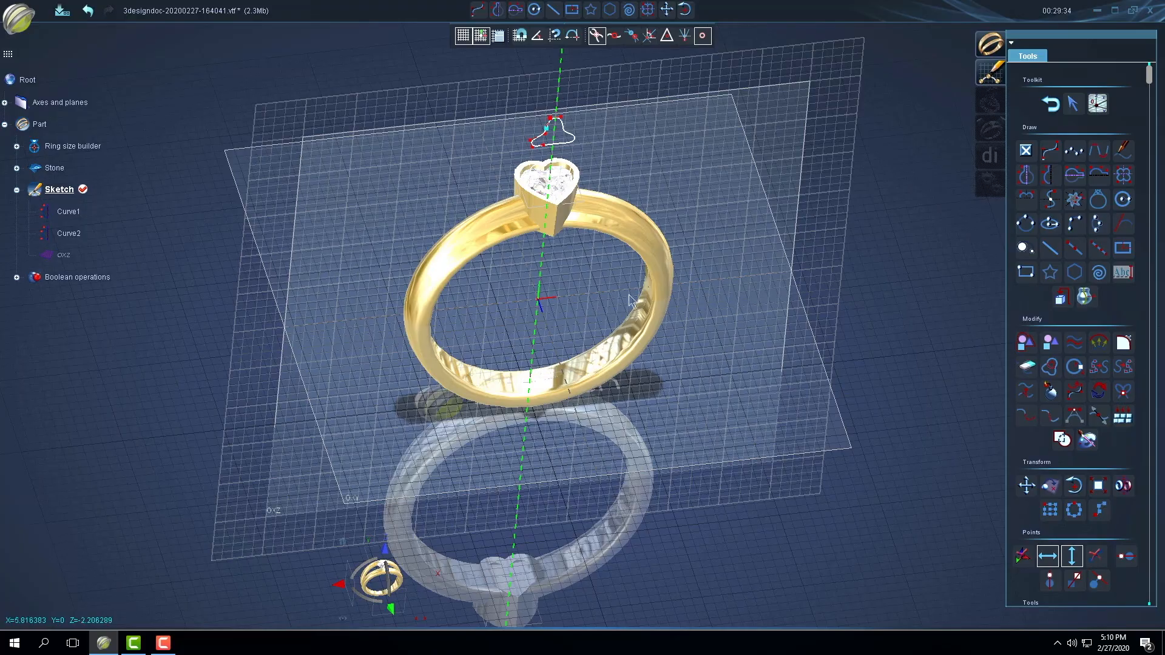
right_drag(581, 318, 575, 257)
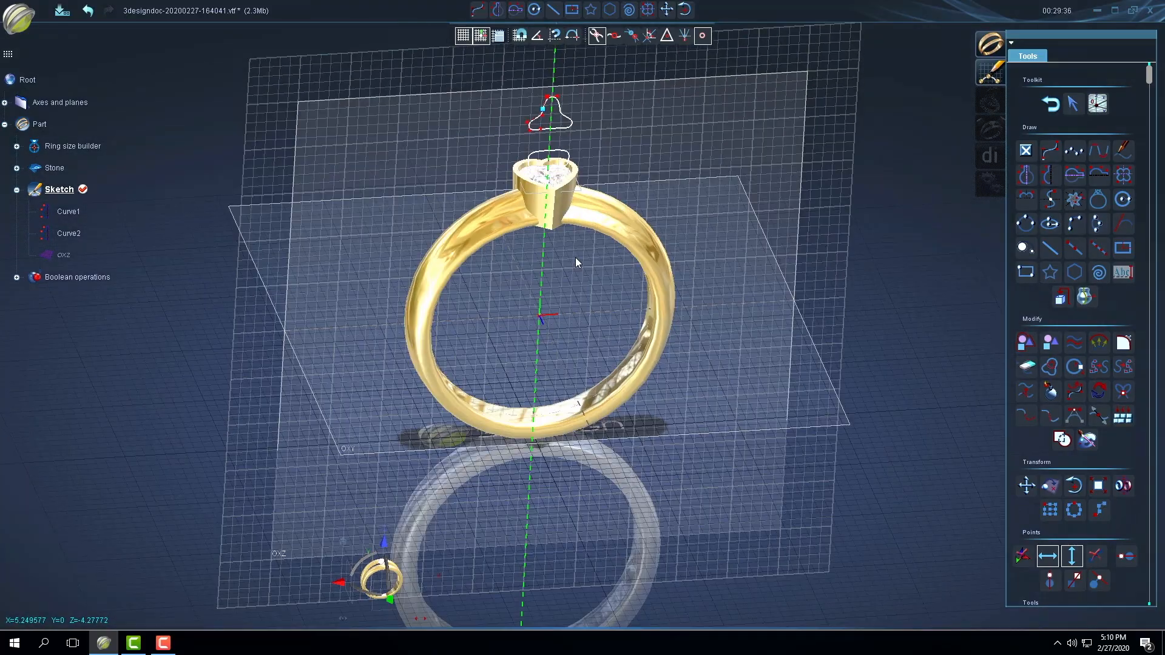
right_drag(601, 367, 756, 473)
mouse_move(501, 288)
right_down()
mouse_move(499, 329)
mouse_move(496, 271)
mouse_move(439, 269)
mouse_move(479, 279)
right_up()
right_drag(614, 304, 623, 255)
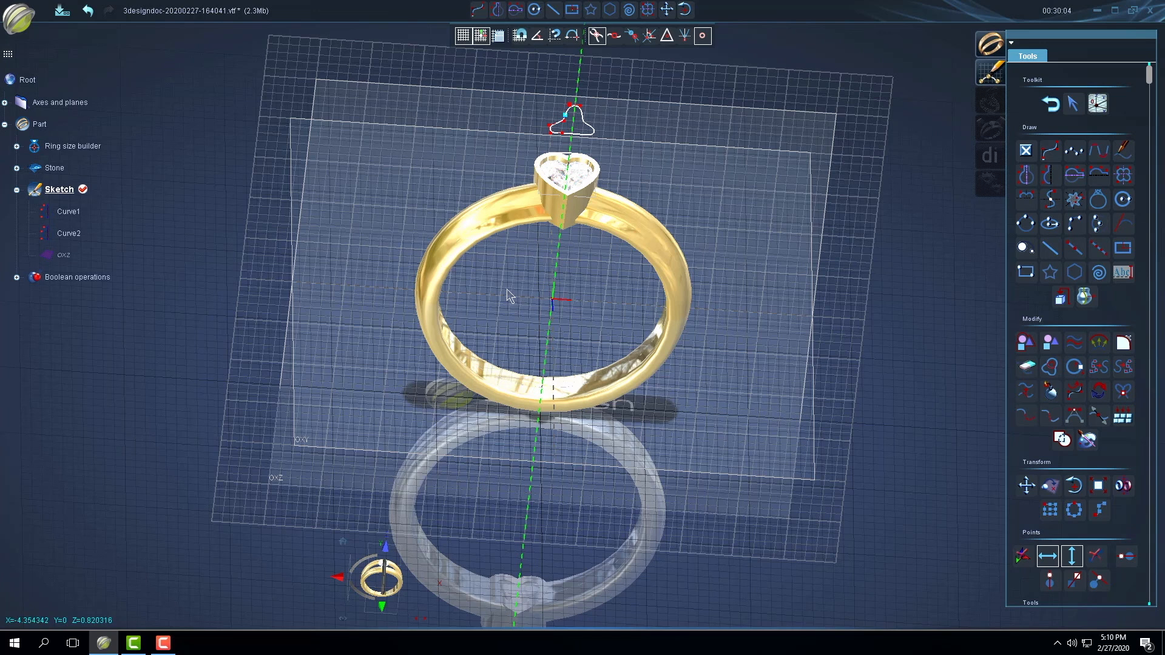
scroll(512, 302, up, 3)
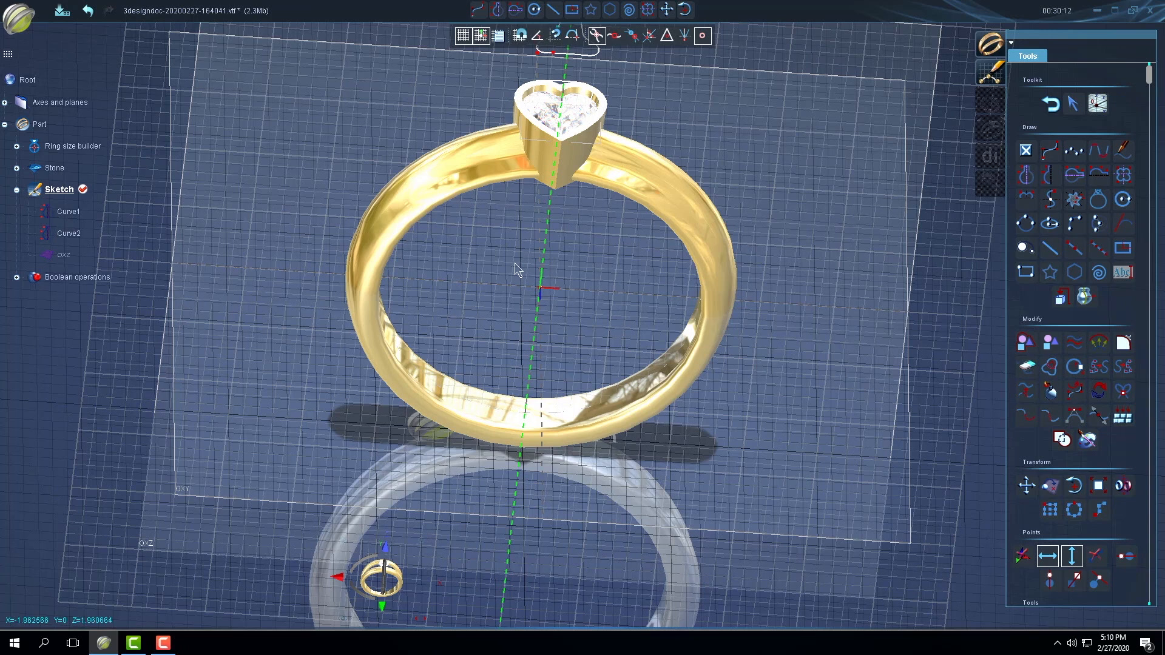
middle_drag(483, 263, 502, 285)
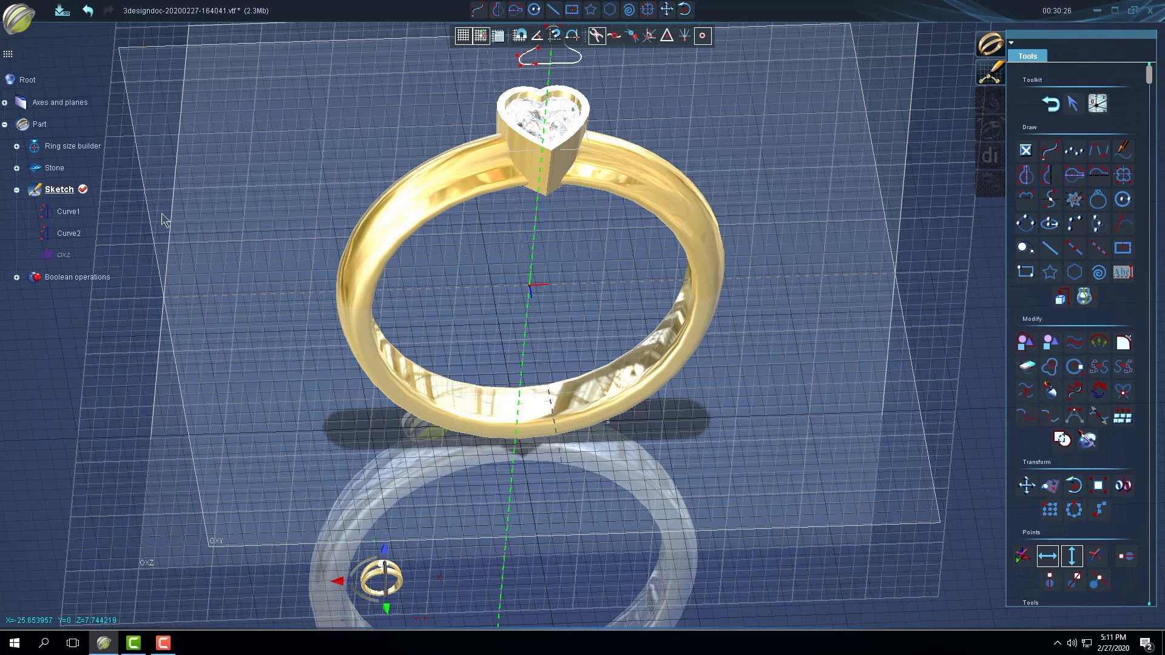
Set the US ring size to 7 in the Ring size builder and apply it to the whole ring.
double_click(69, 147)
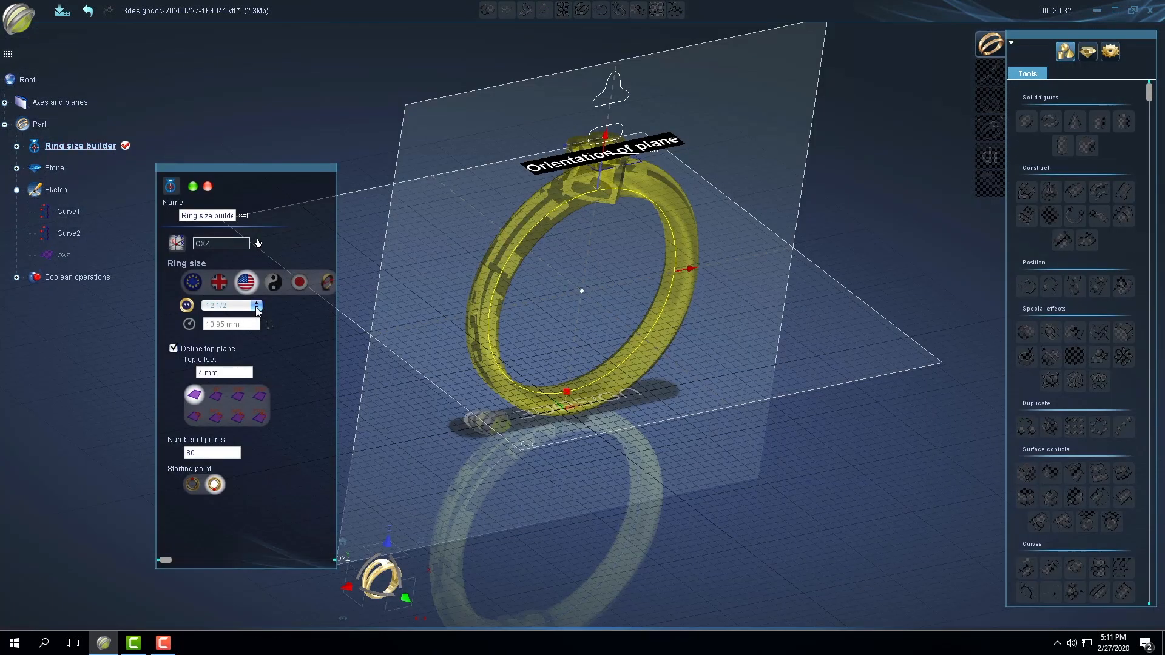
click(256, 309)
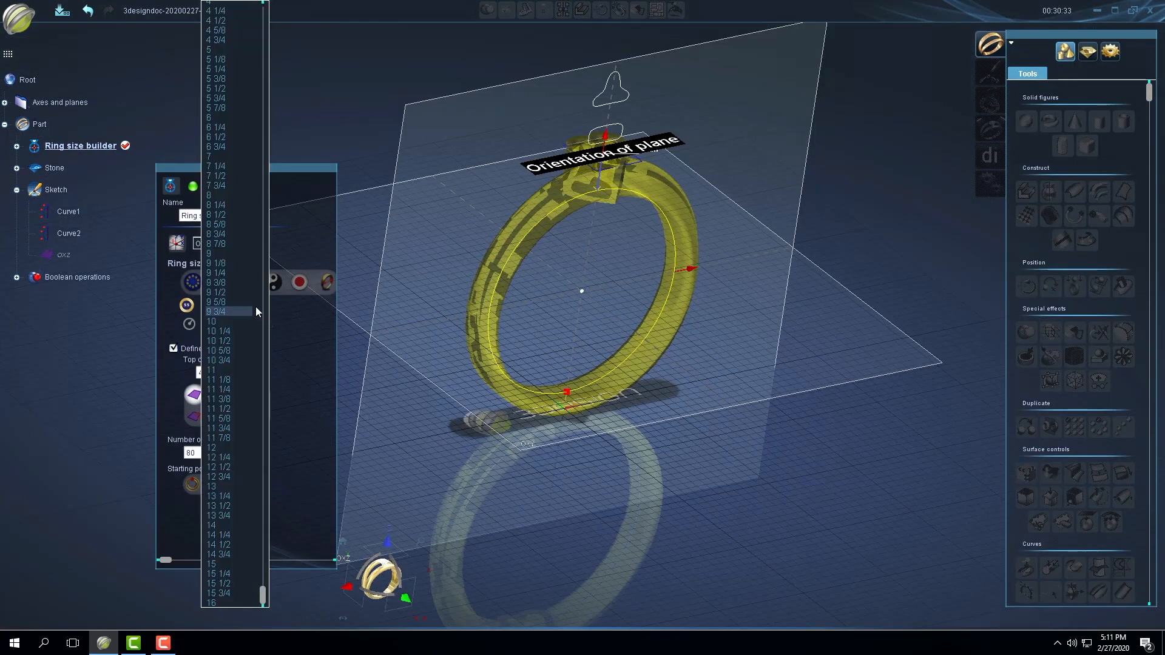
click(216, 157)
click(192, 186)
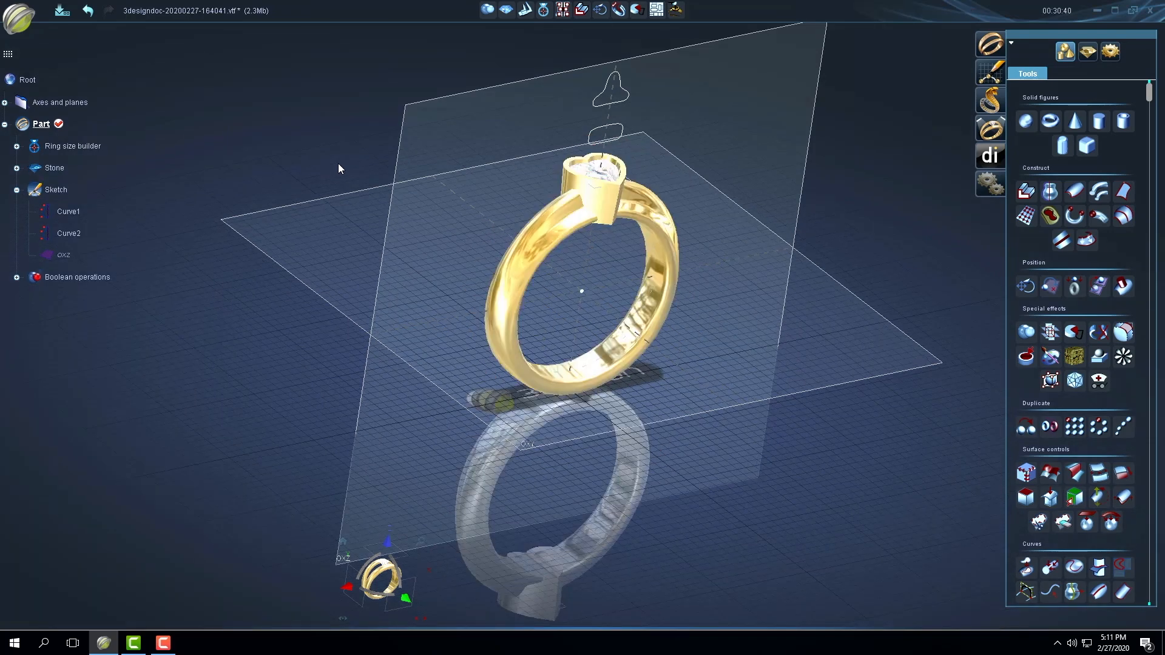
Examine the resized heart-shaped ring from the front, the side and above.
right_drag(356, 169, 332, 238)
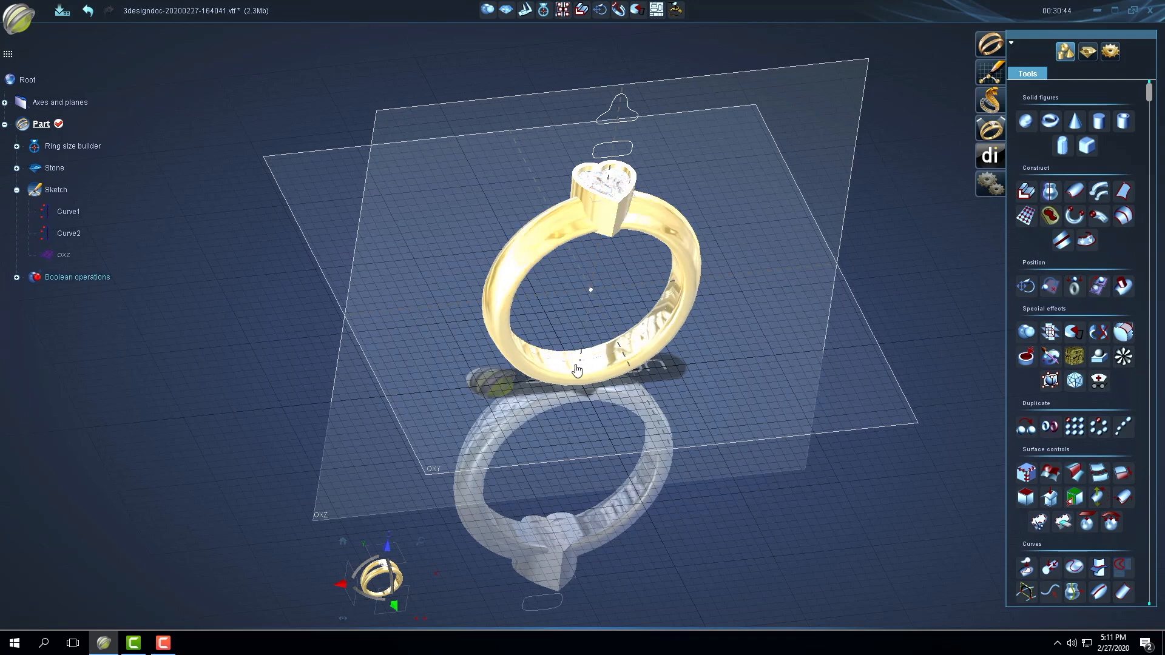
right_drag(749, 408, 678, 419)
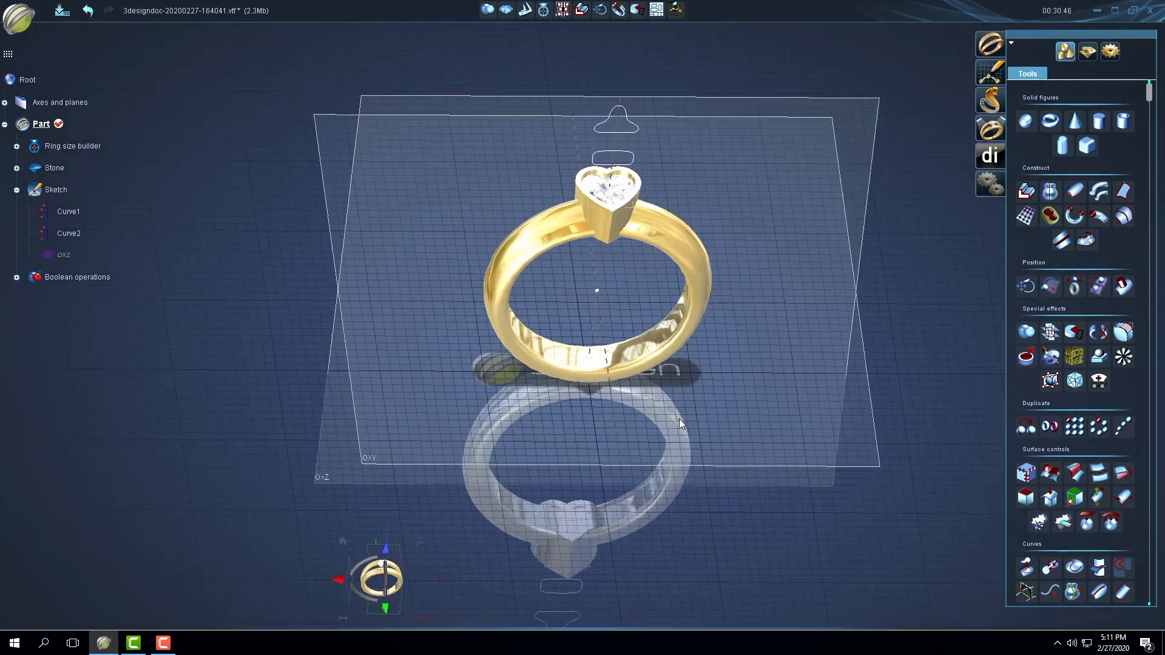
right_drag(337, 338, 631, 200)
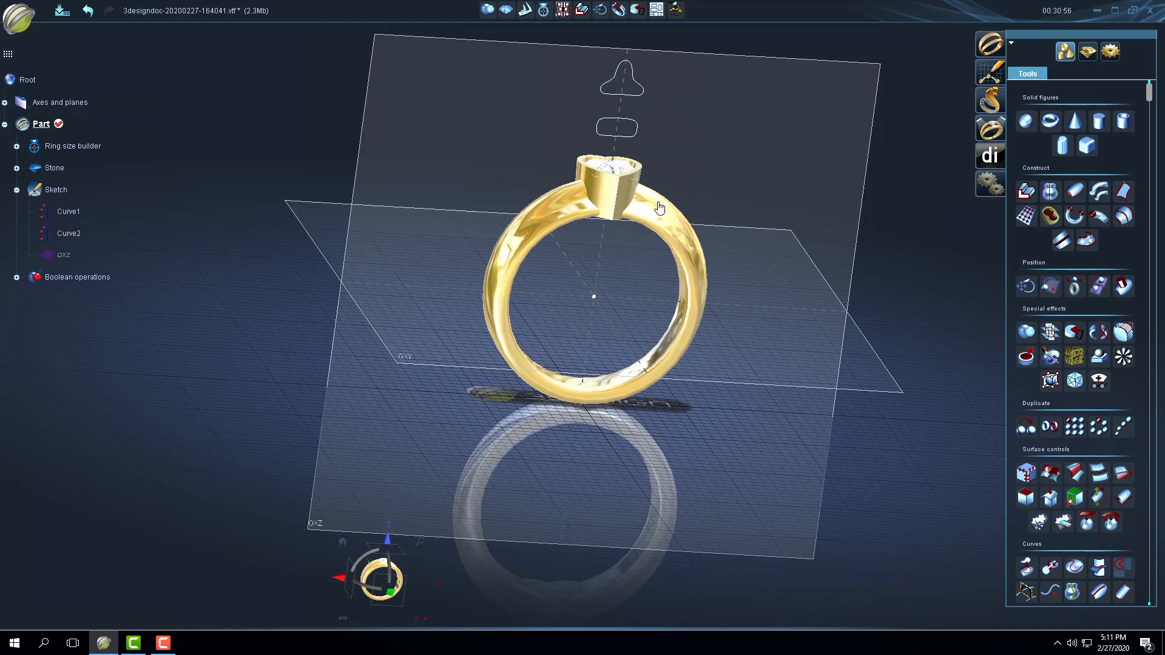
right_drag(554, 269, 762, 377)
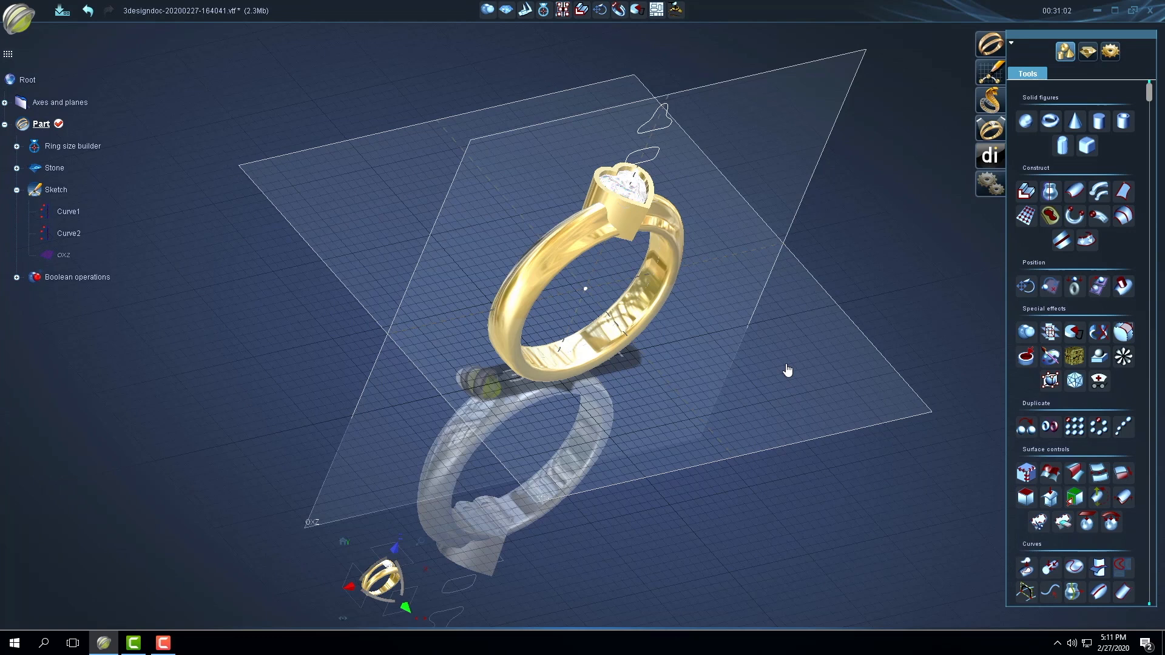
right_drag(637, 298, 314, 274)
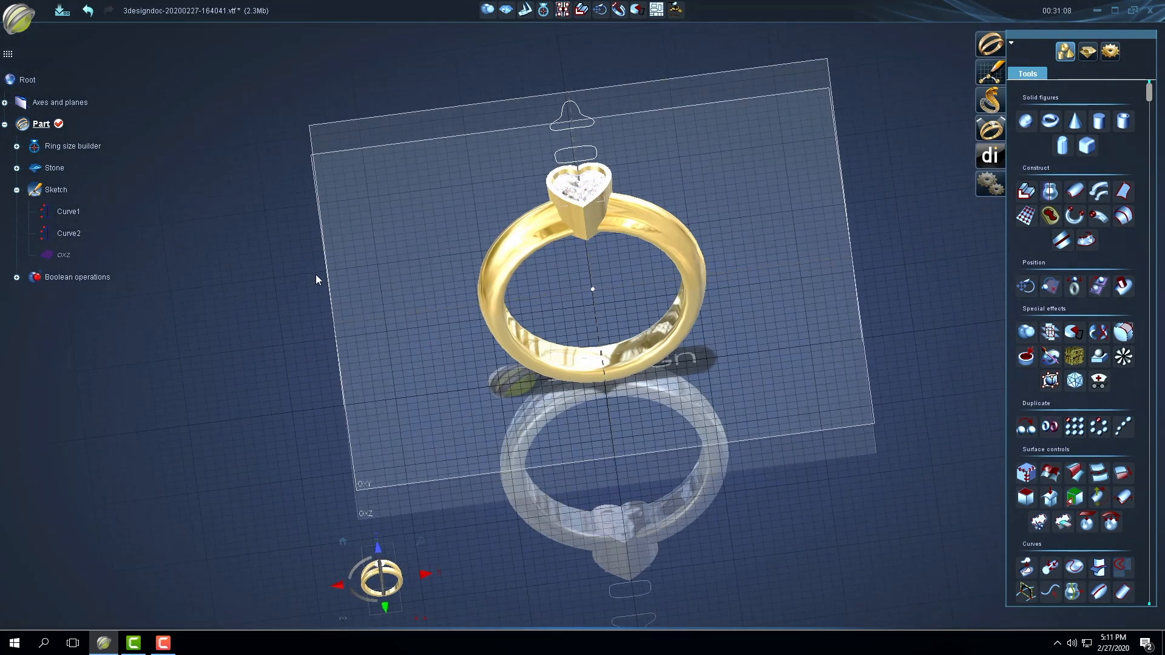
right_drag(449, 346, 359, 111)
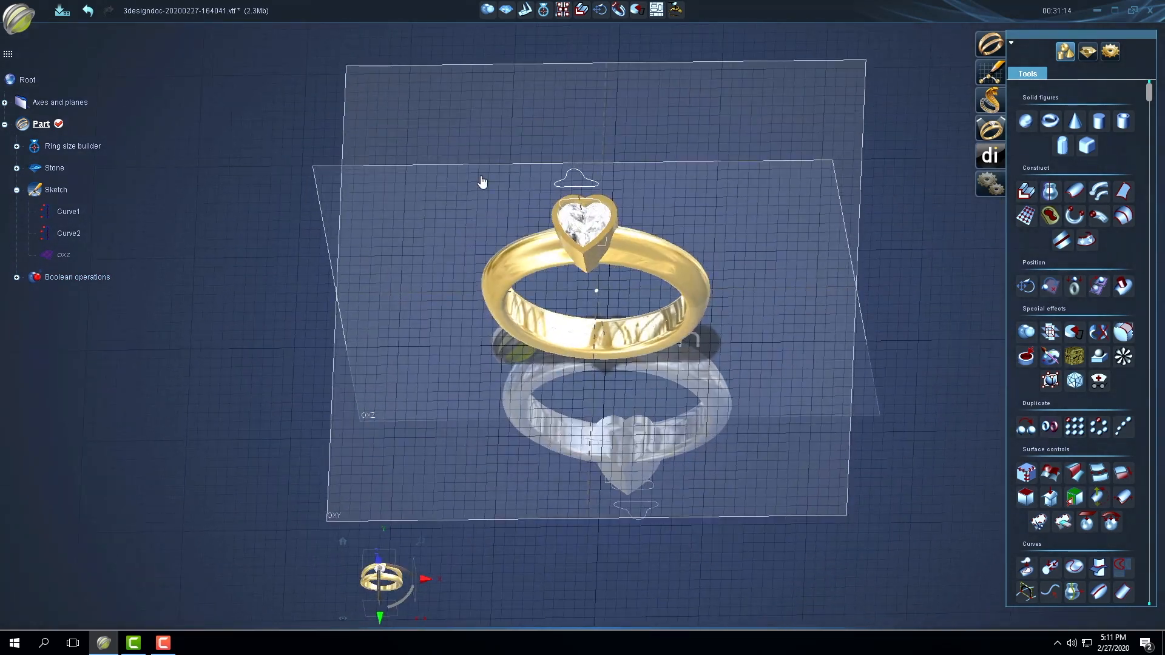
Create a new empty document and shift the view orientation widget further from the centre of the workspace.
click(15, 28)
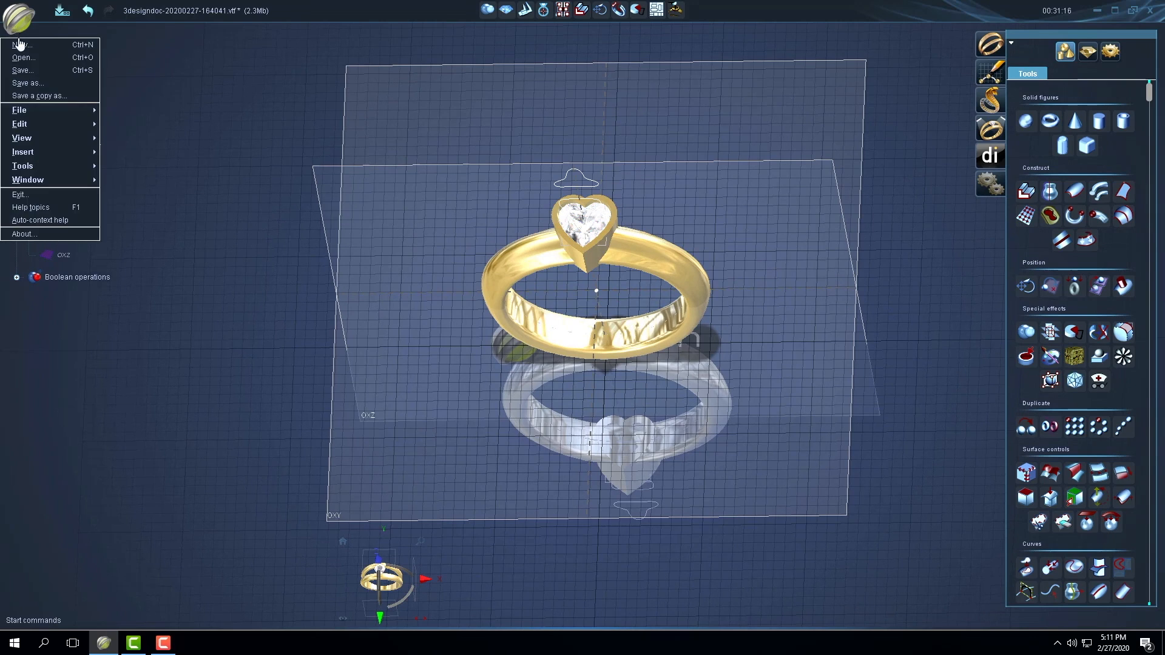
click(24, 36)
click(582, 335)
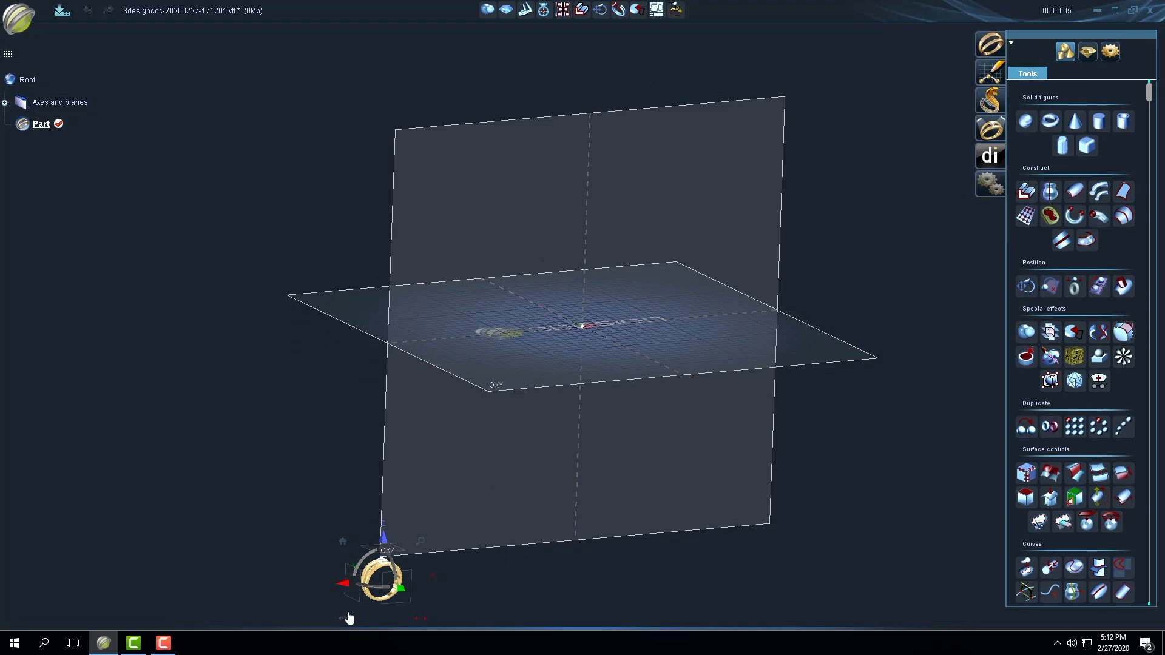
drag(418, 622, 325, 618)
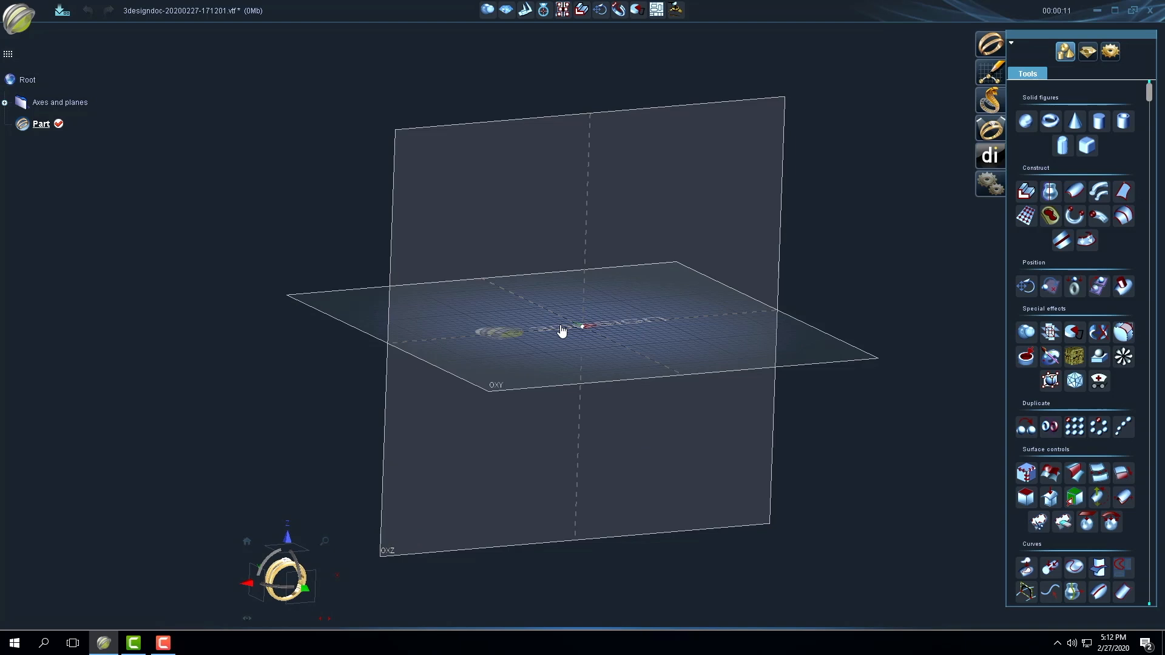
Sketch an open S-shaped NURBS curve with six control points on the OXZ plane, running from near its upper edge to its lower edge.
click(781, 255)
click(980, 71)
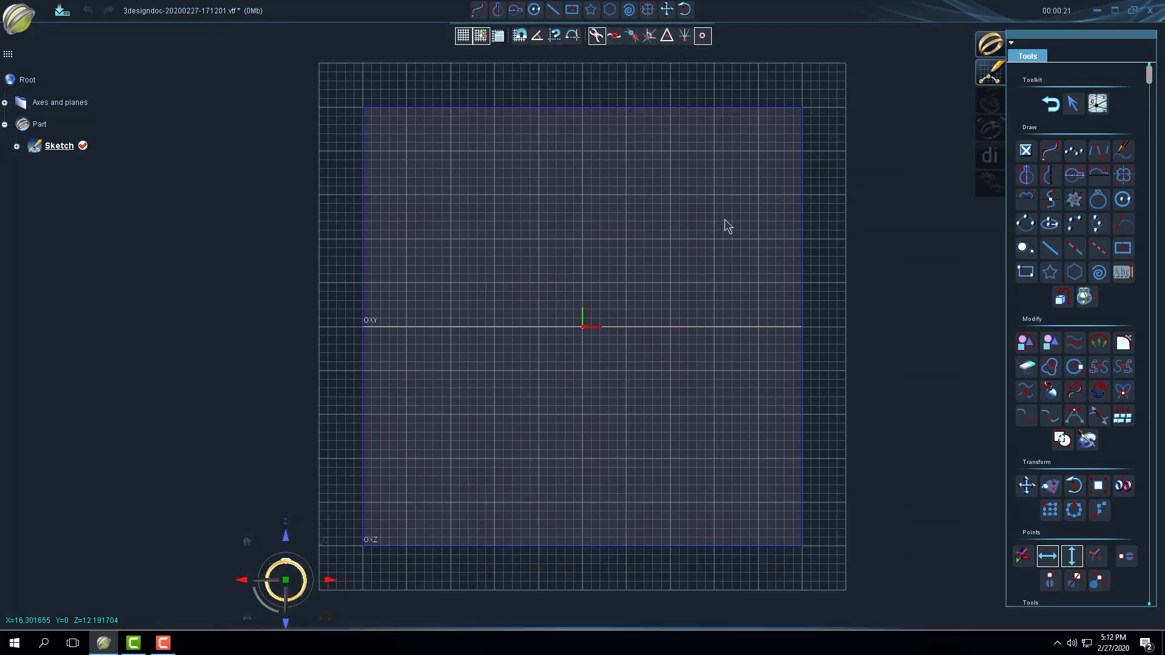
click(1050, 151)
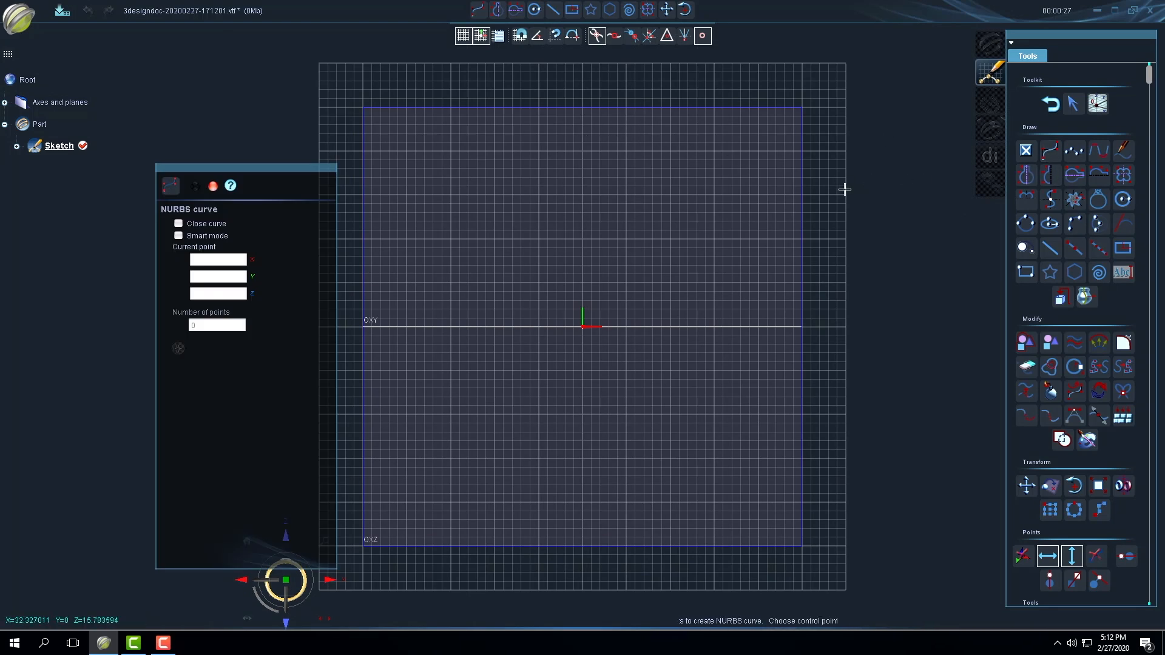
click(588, 130)
click(677, 188)
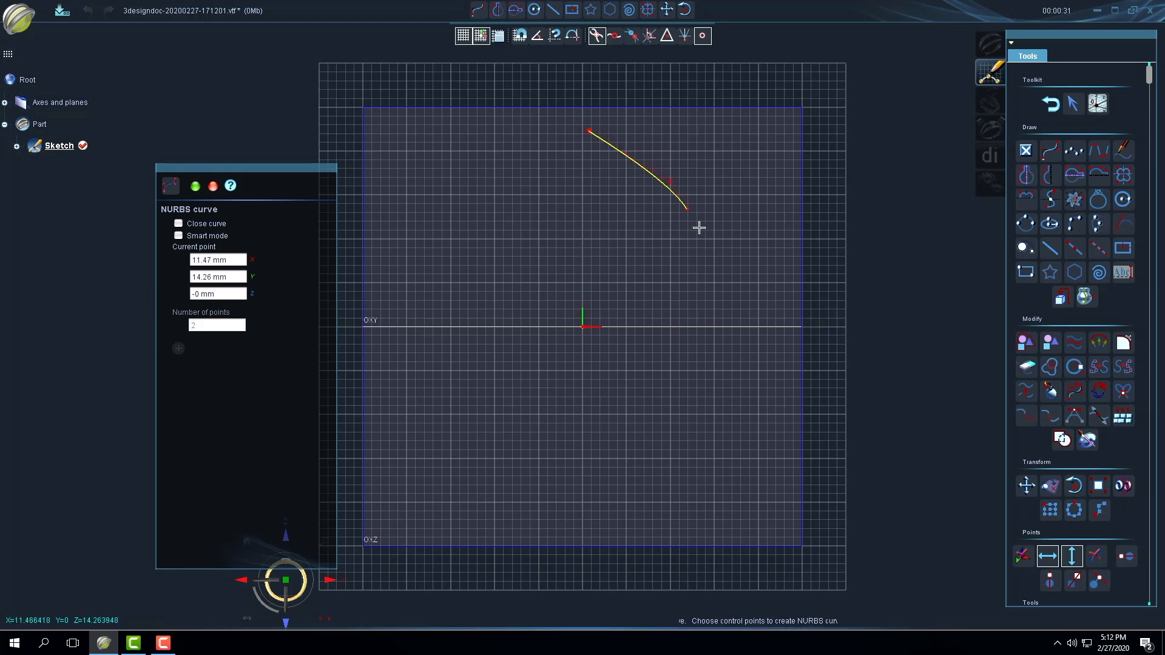
click(712, 283)
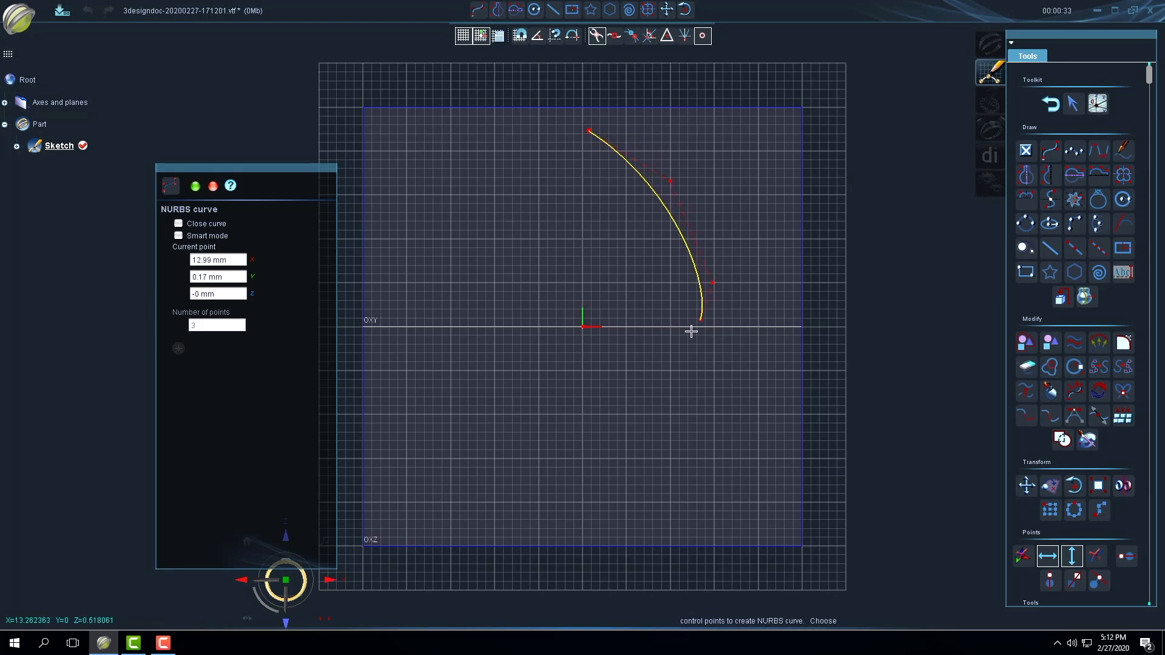
click(671, 361)
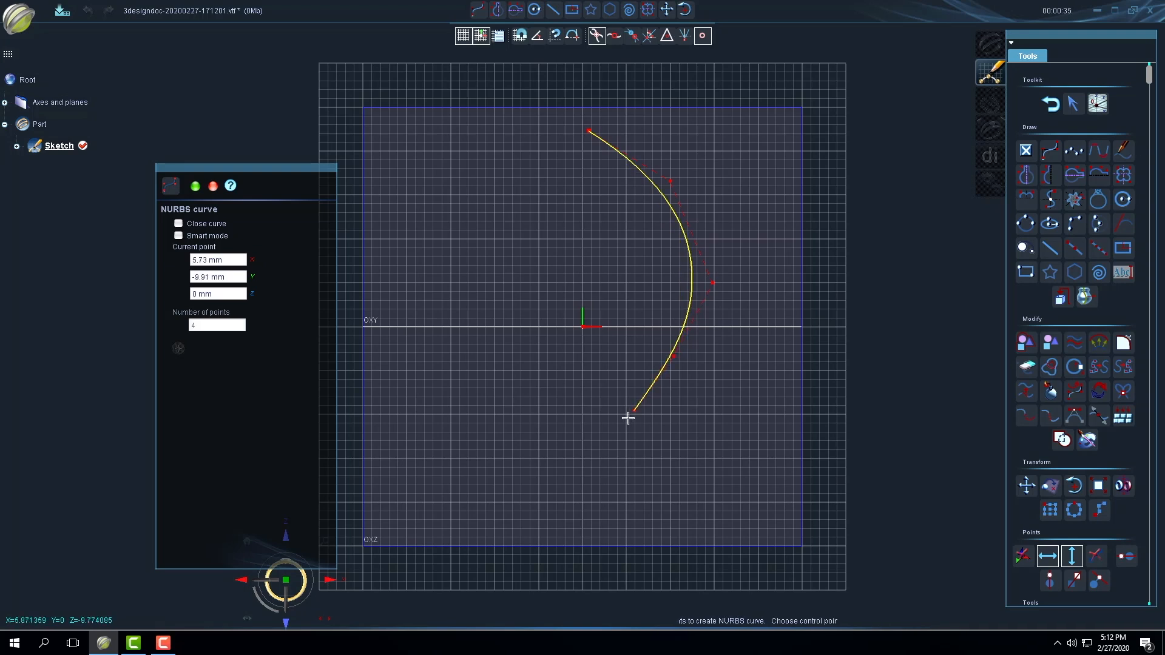
click(620, 426)
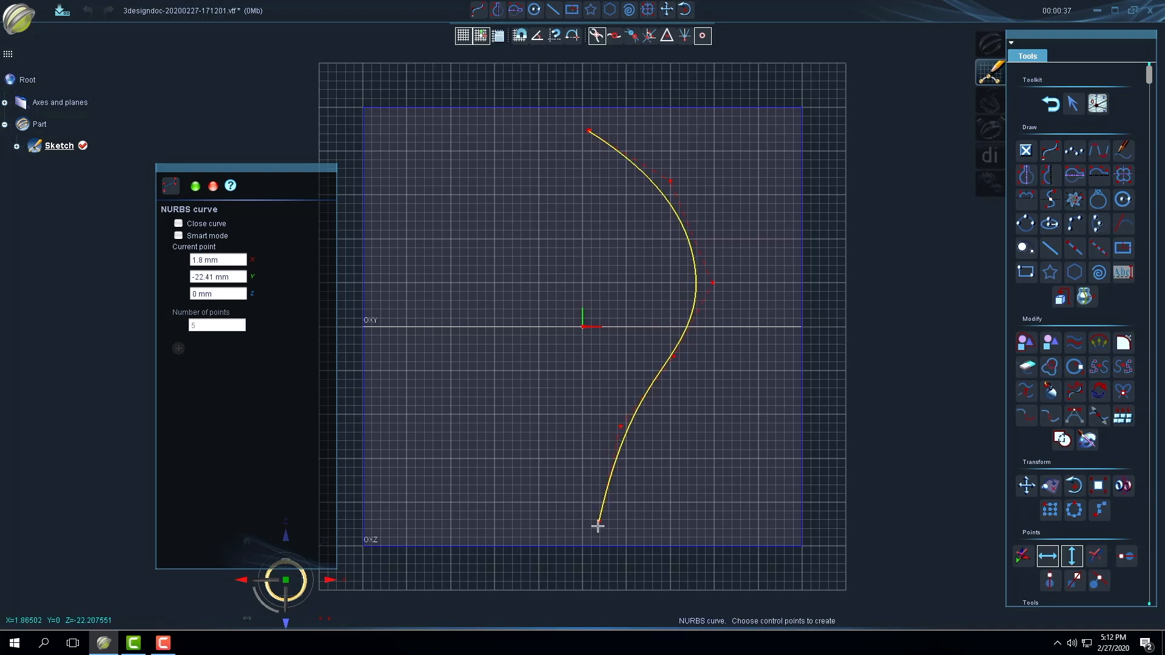
click(596, 549)
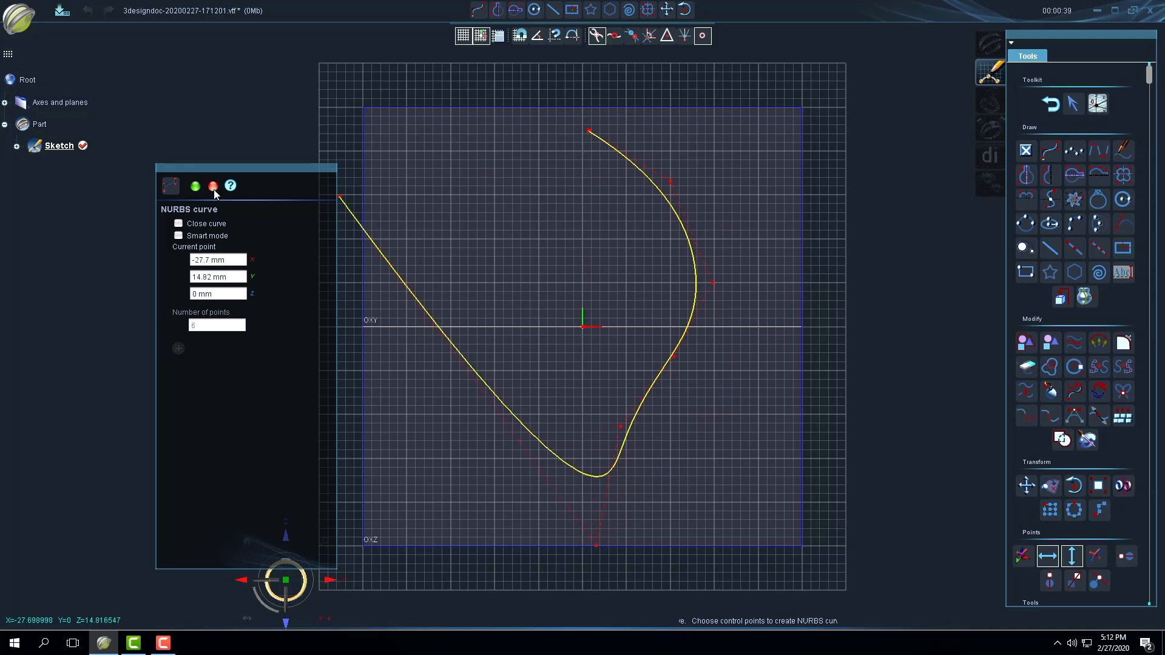
click(194, 186)
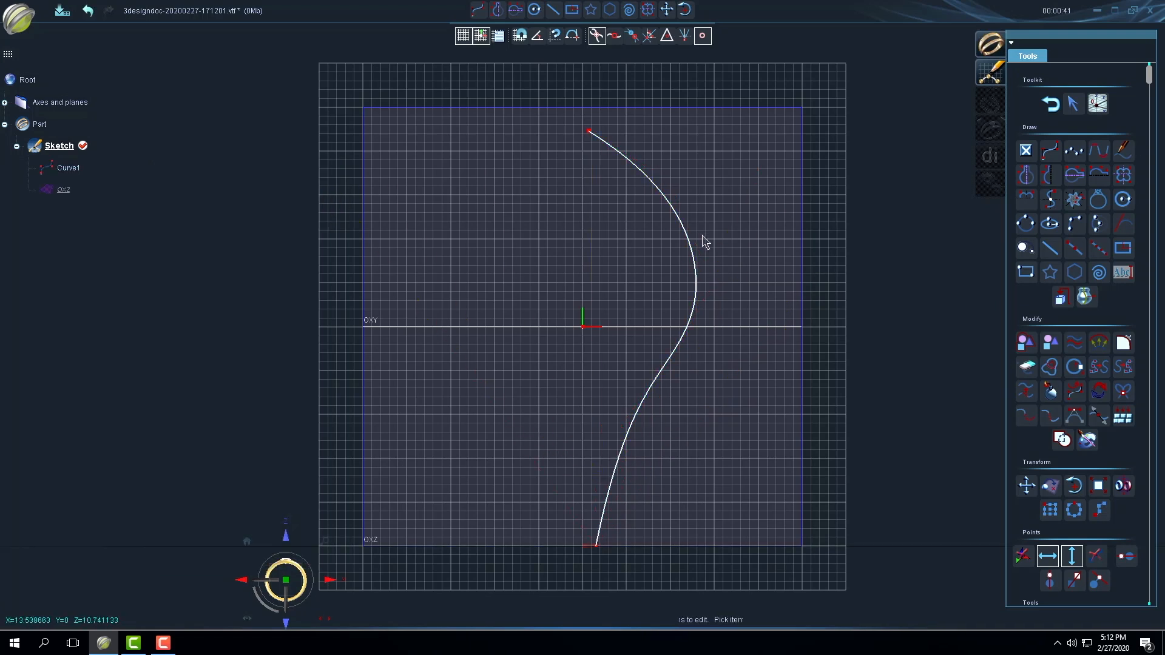
Sketch a closed symmetric curve with six control points above the S-curve's upper end, about 6 mm wide and 5 mm high.
click(1026, 177)
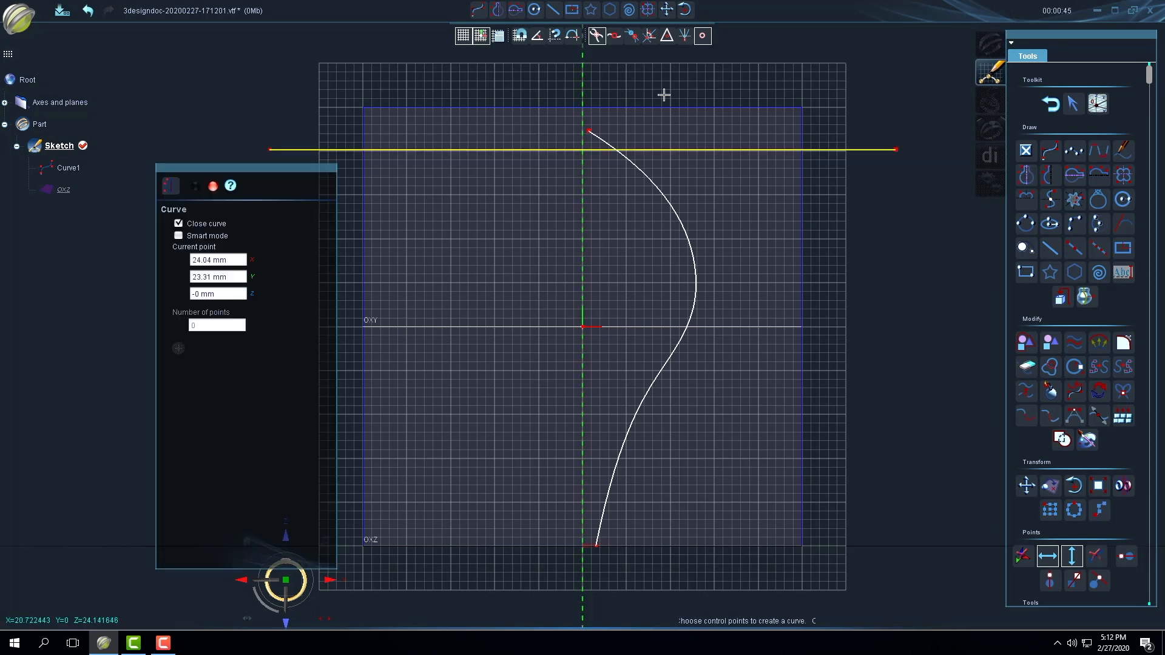
click(574, 71)
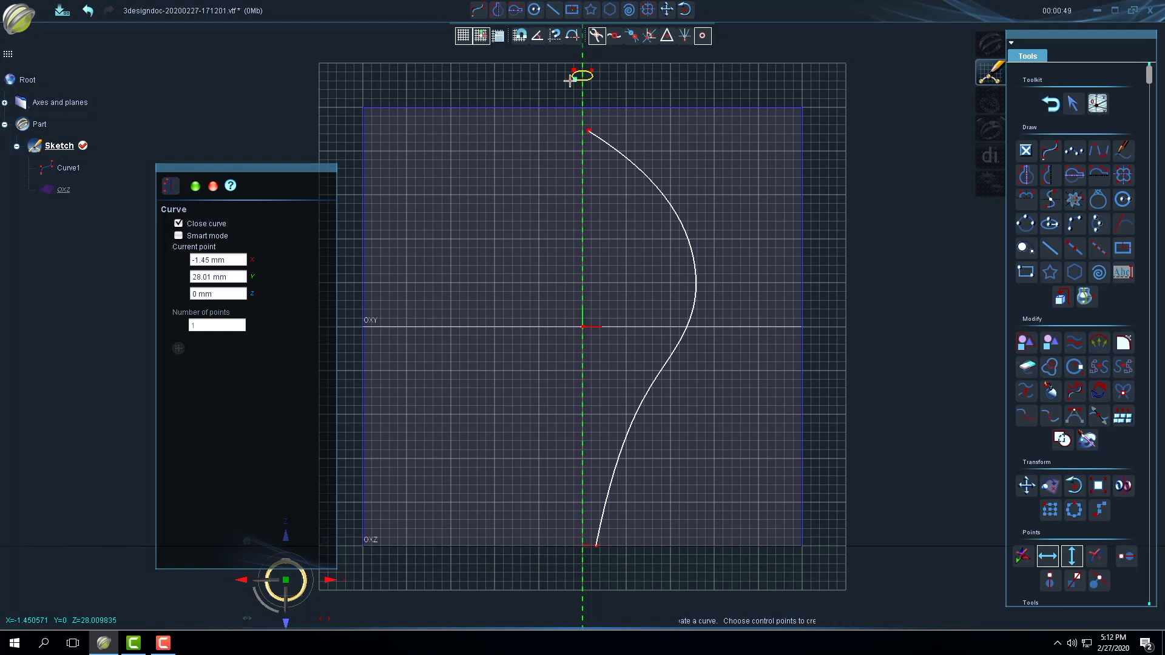
click(568, 80)
click(557, 85)
click(555, 96)
click(566, 101)
click(574, 116)
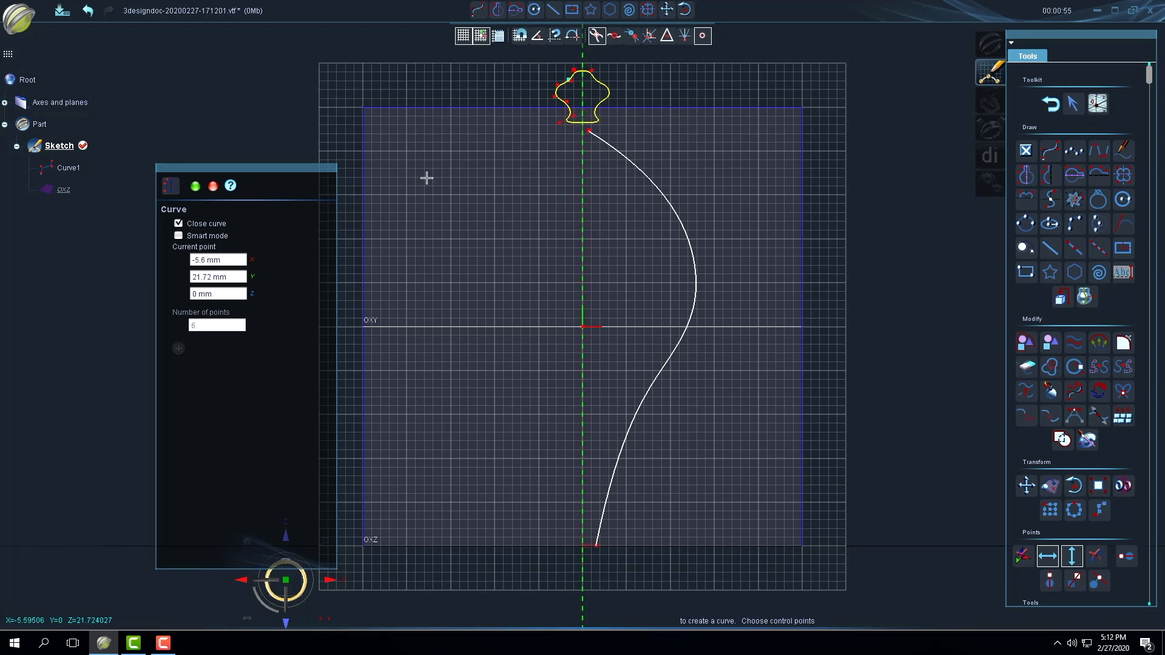
click(194, 187)
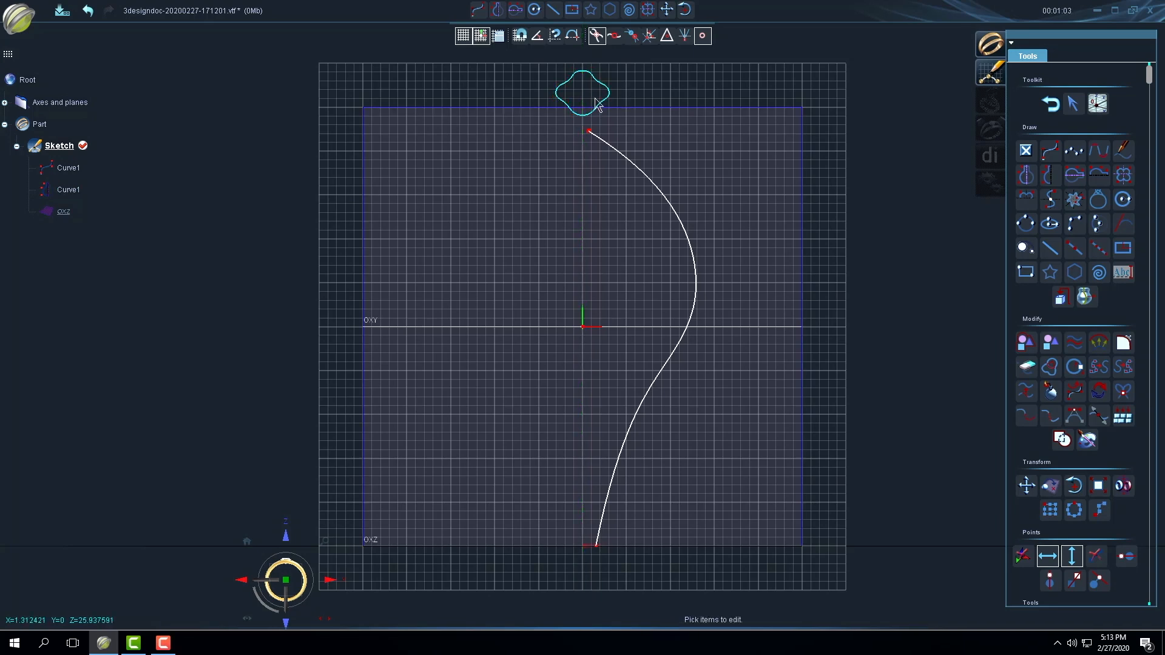
Scale the closed curve proportionally by about 0.73 and mirror it across its left edge, keeping the original.
scroll(1059, 362, down, 3)
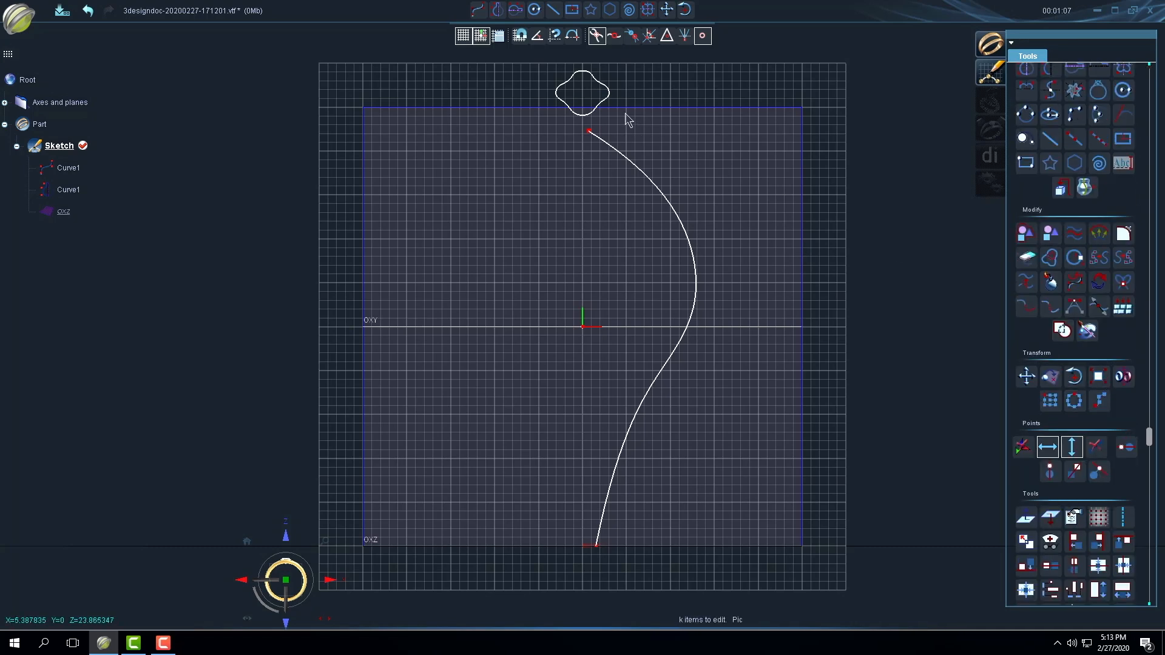
click(607, 97)
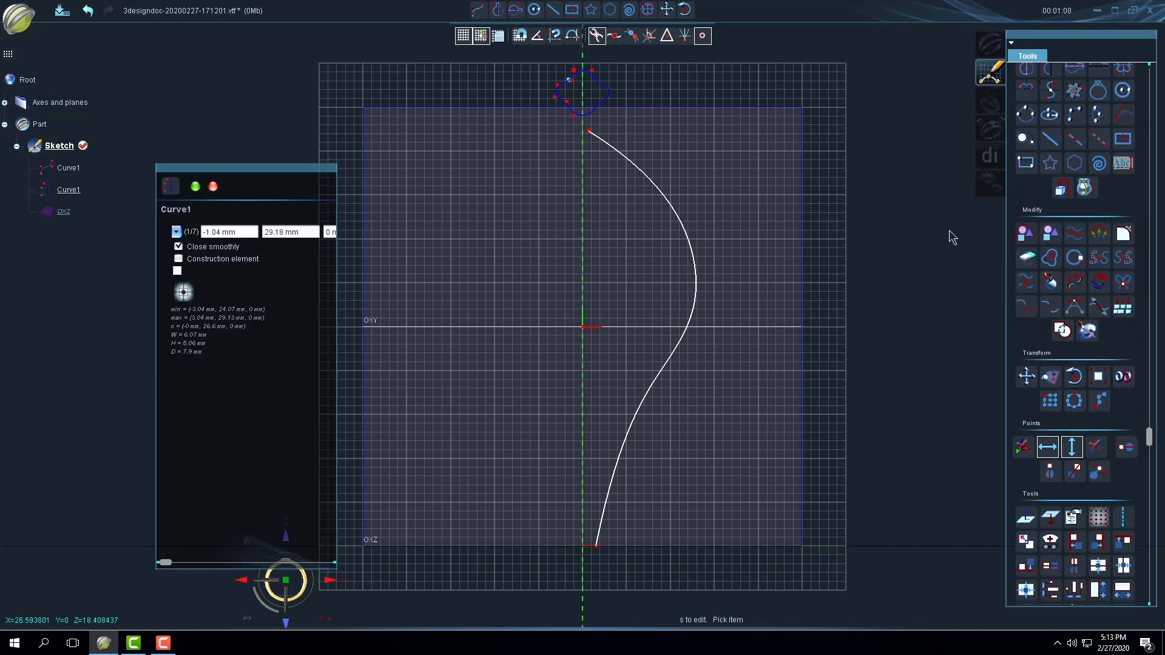
click(1098, 377)
drag(631, 136, 617, 125)
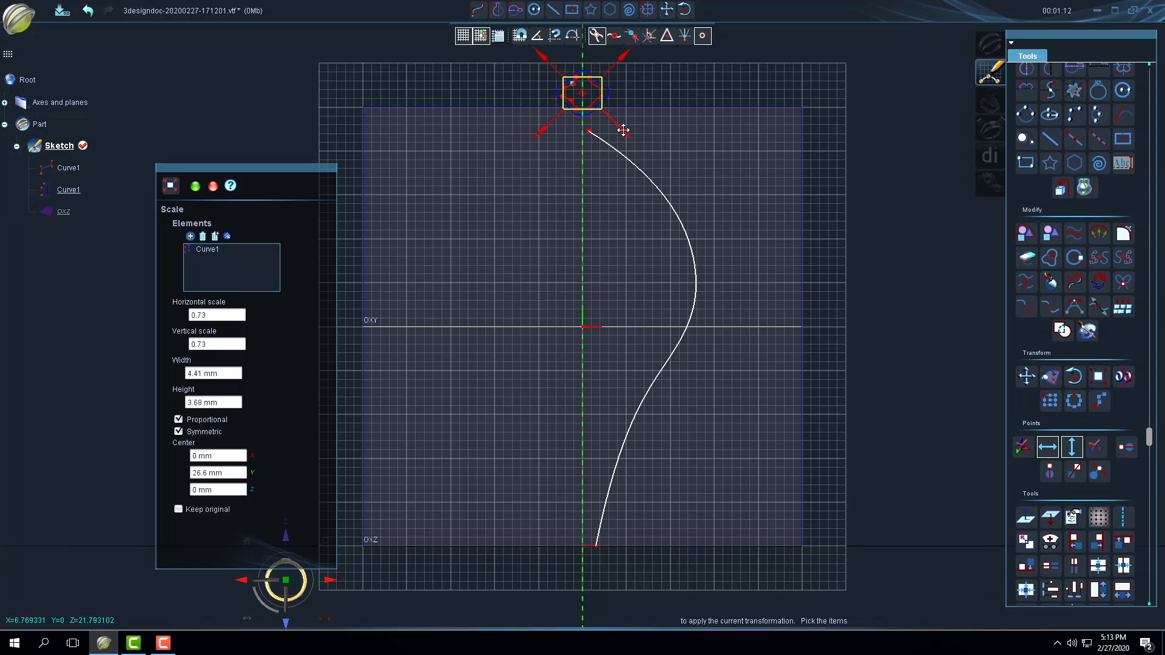
click(194, 187)
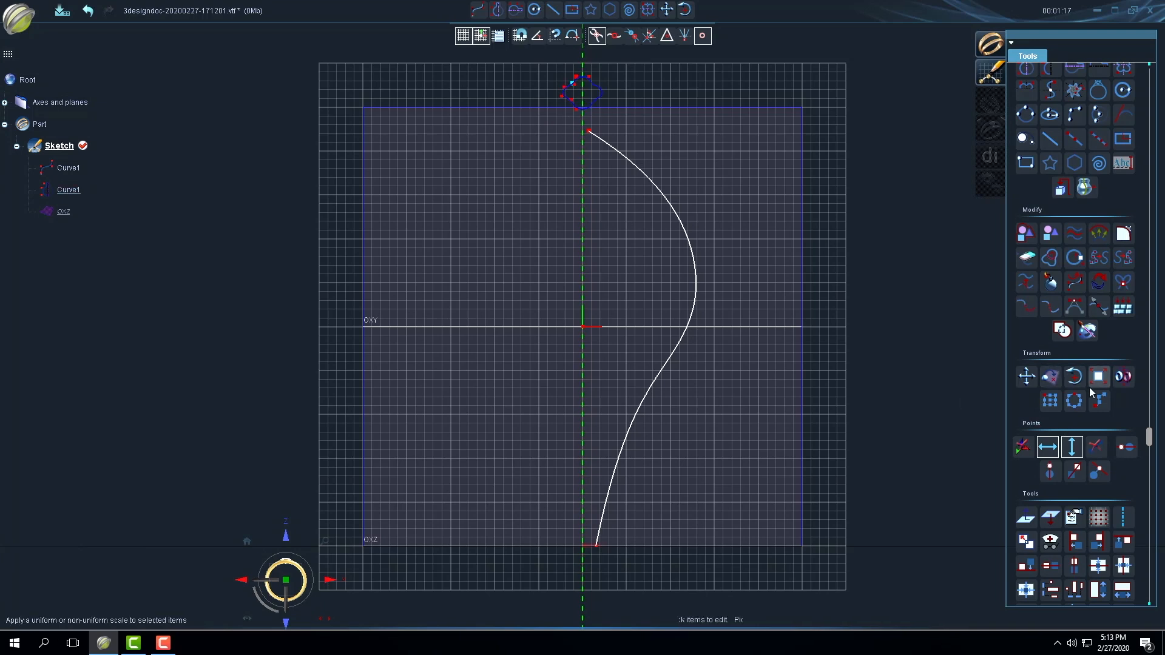
click(1122, 376)
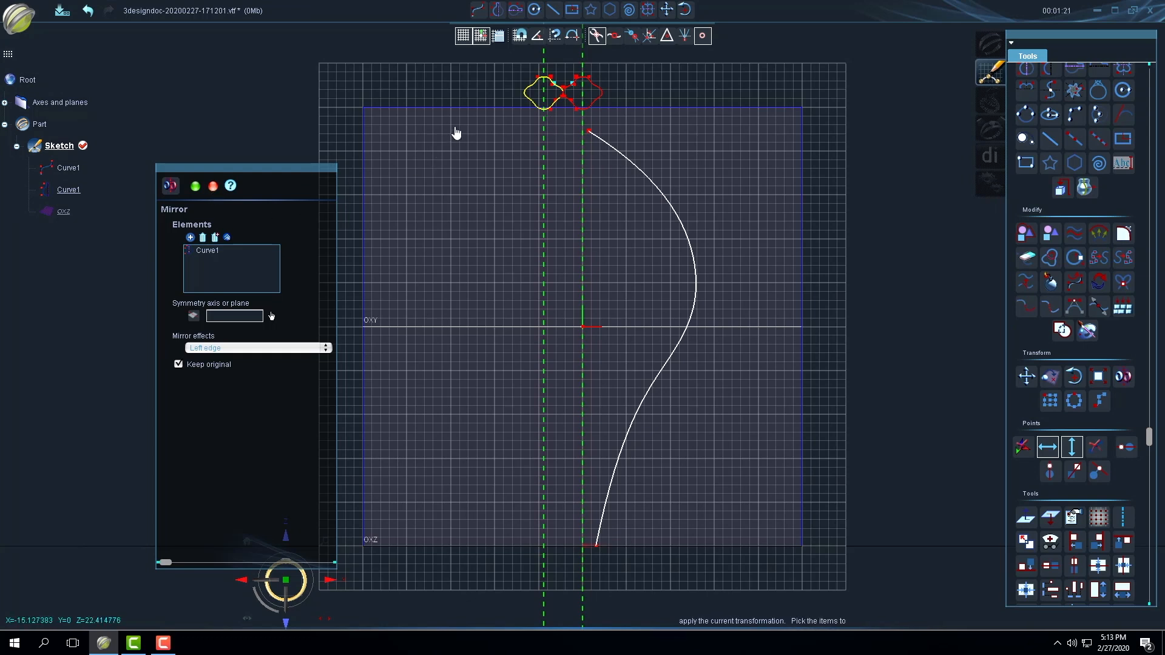
click(196, 187)
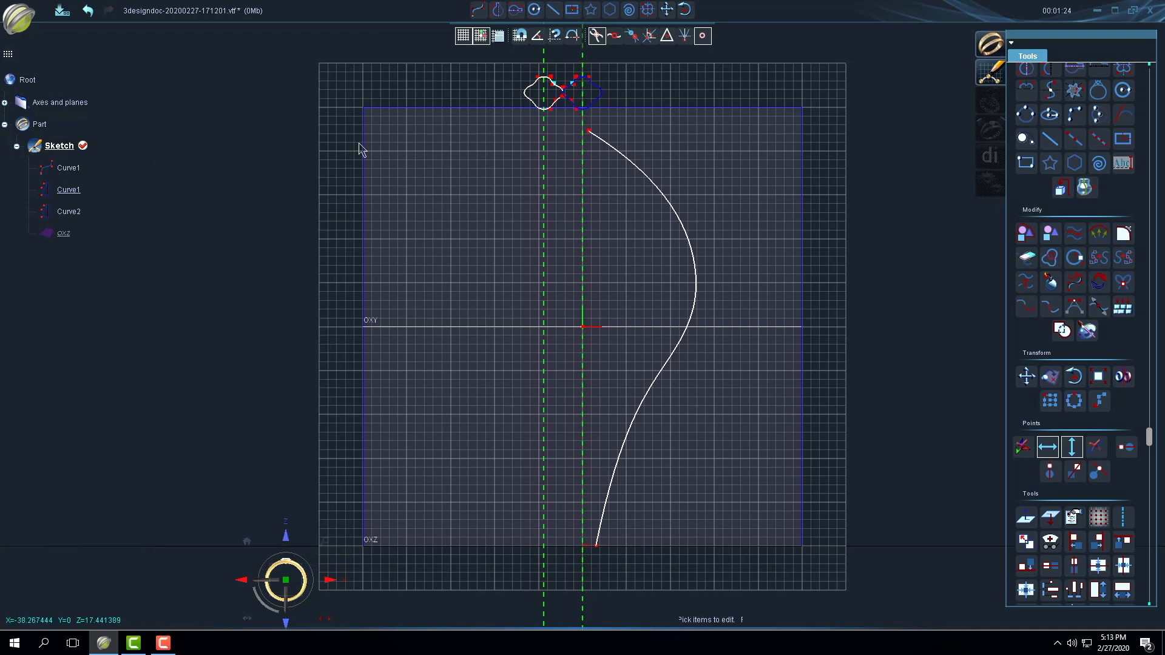
Scale the mirrored copy together with the S-curve's upper endpoint proportionally by about 0.35.
click(536, 108)
click(1097, 377)
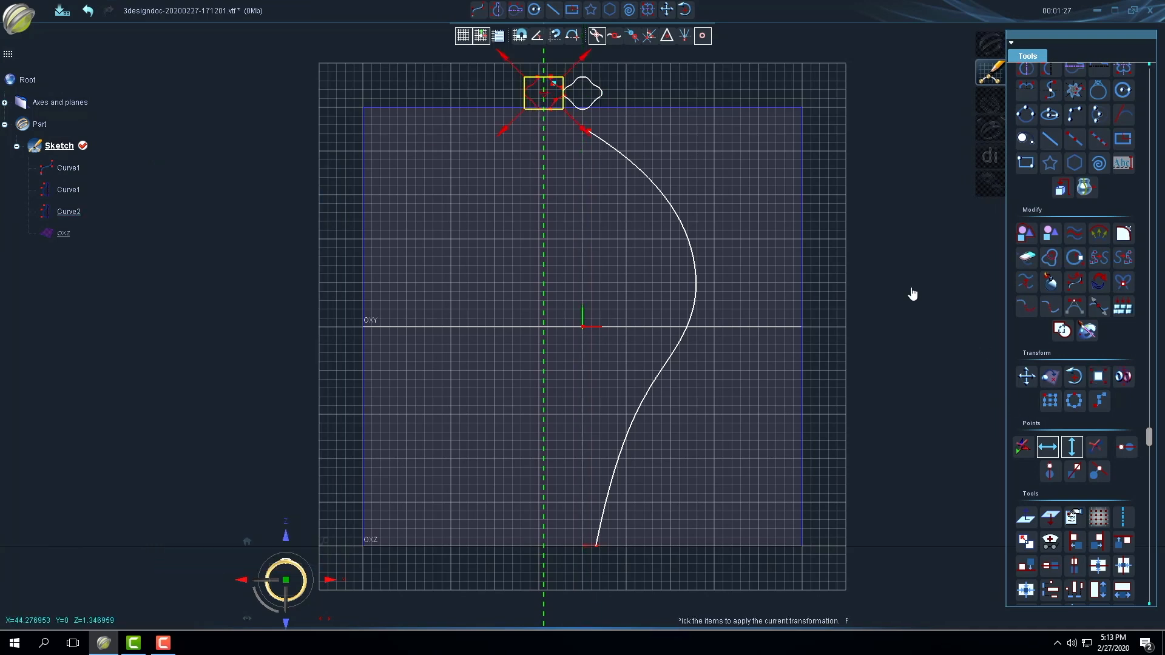
click(587, 135)
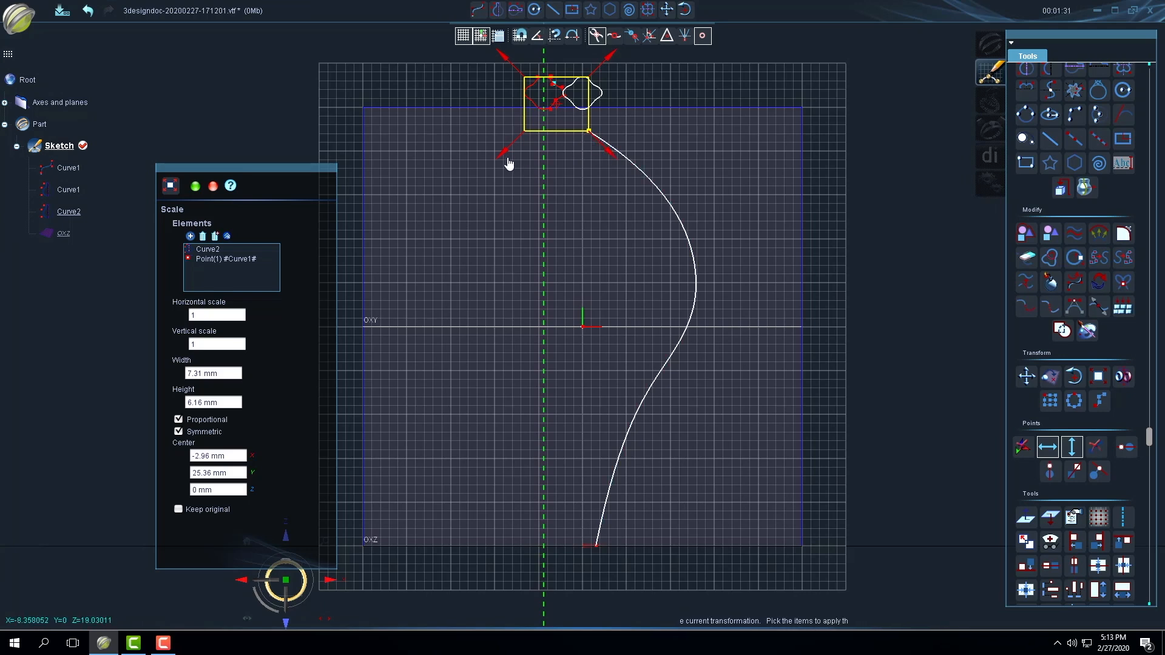
drag(503, 160, 518, 131)
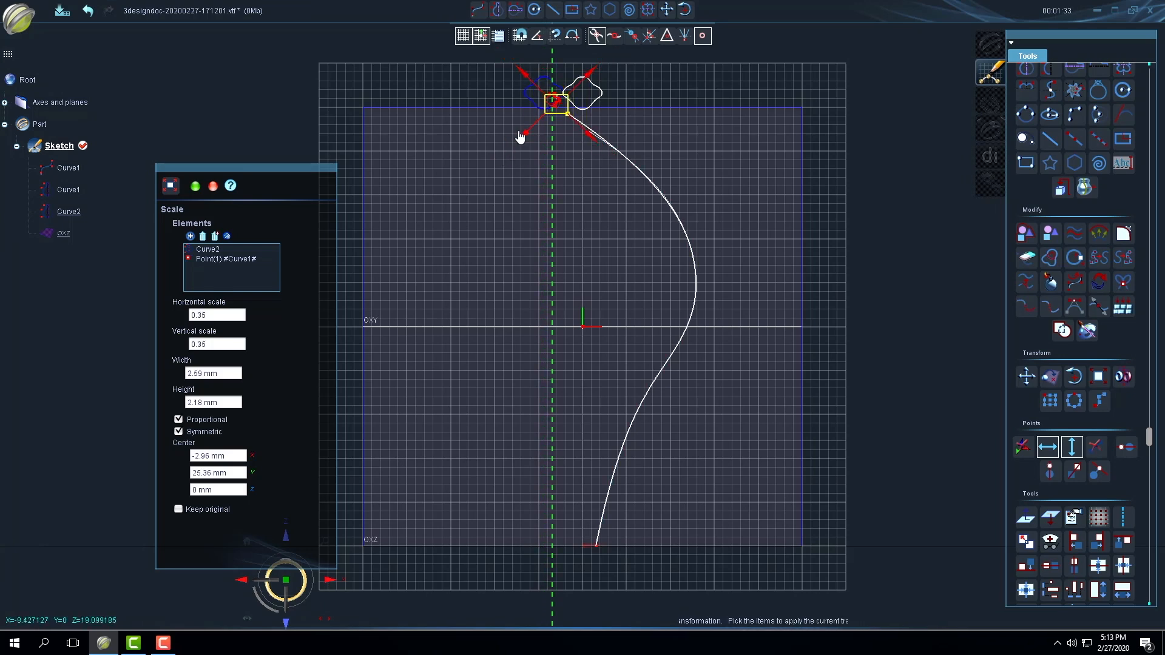
click(195, 186)
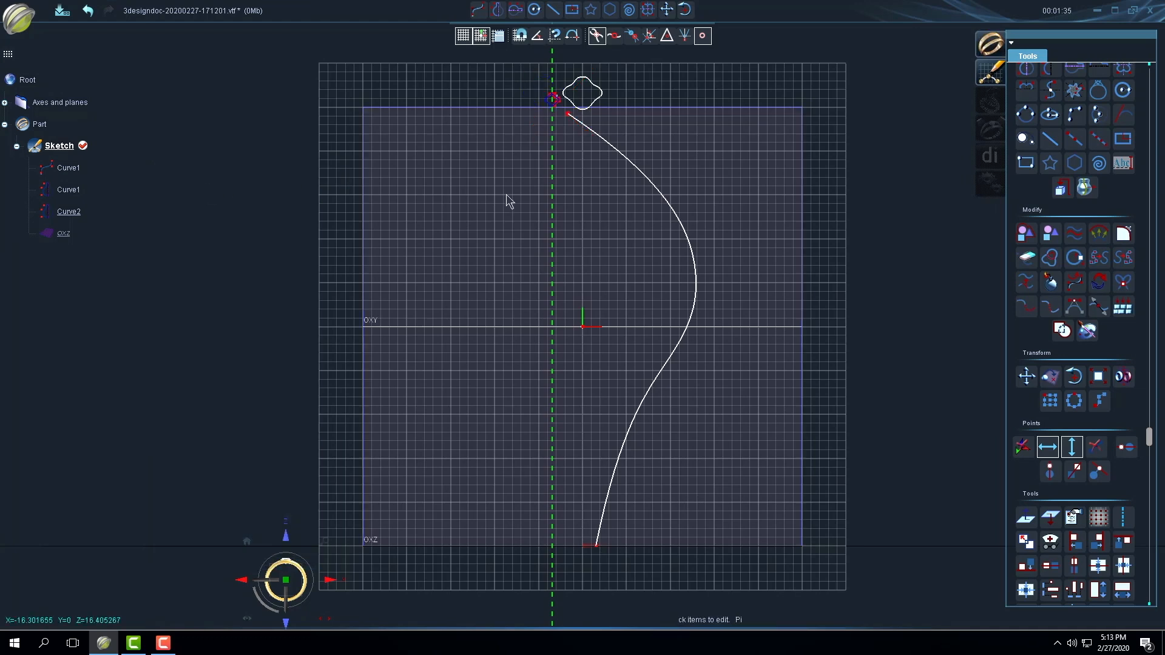
Examine the two closed curves and their position relative to the S-curve's upper end.
scroll(557, 156, up, 2)
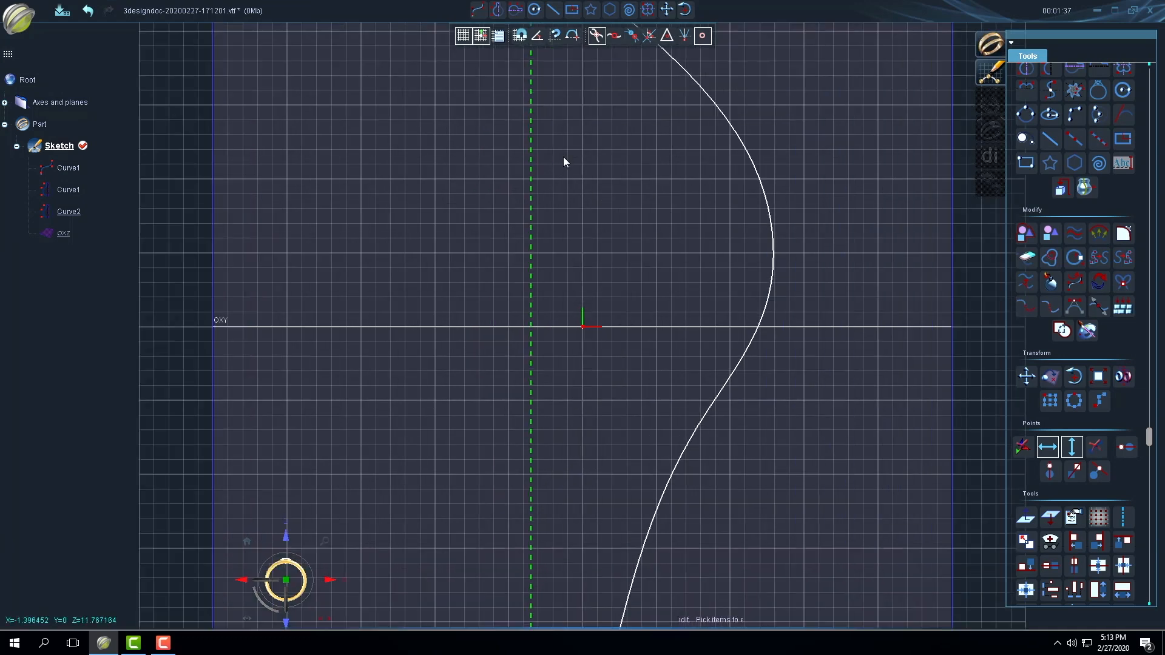
scroll(561, 159, down, 3)
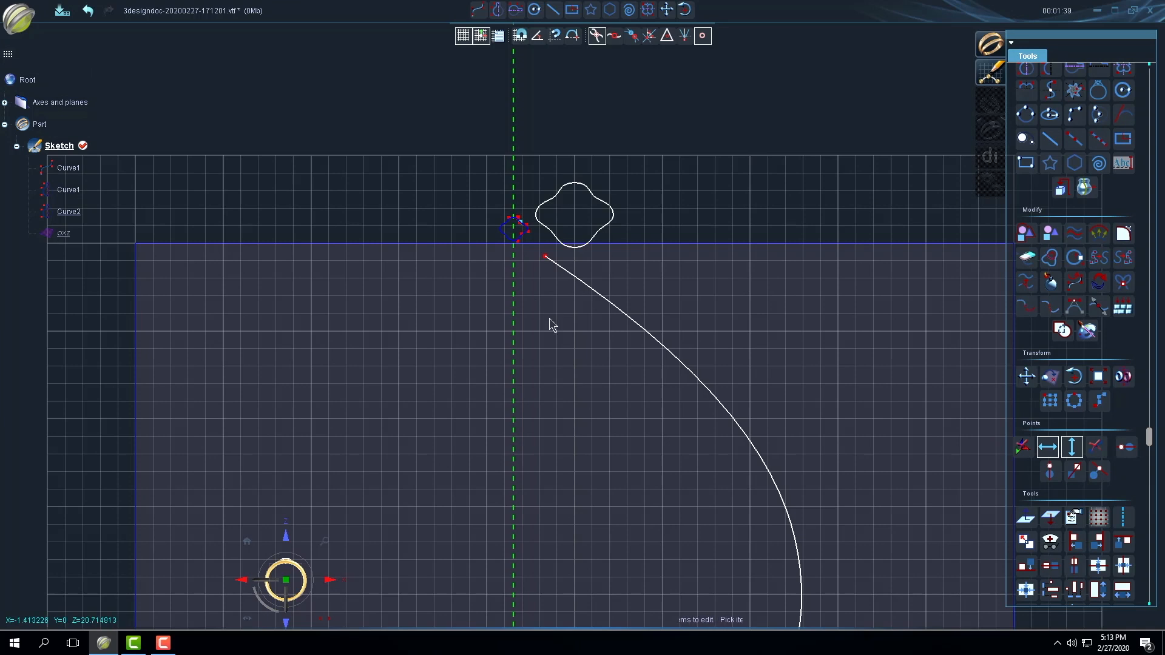
scroll(549, 319, down, 3)
scroll(545, 388, down, 1)
mouse_move(538, 369)
middle_down()
mouse_move(517, 216)
mouse_move(501, 225)
middle_up()
scroll(501, 210, up, 3)
scroll(504, 216, down, 2)
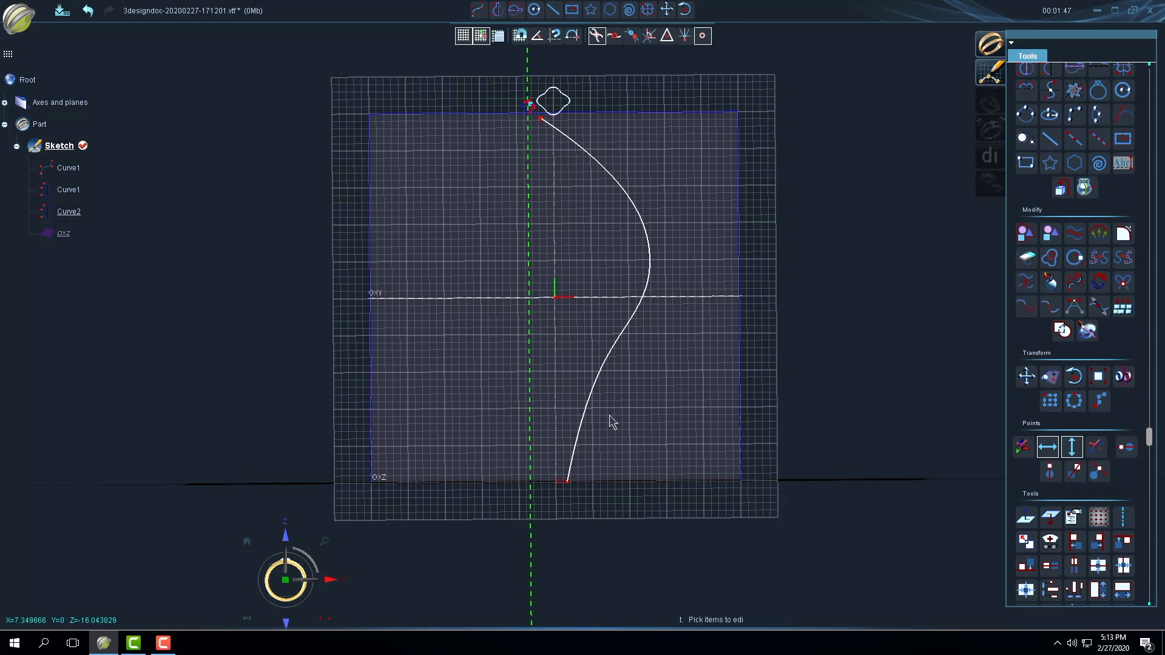
scroll(1050, 162, up, 3)
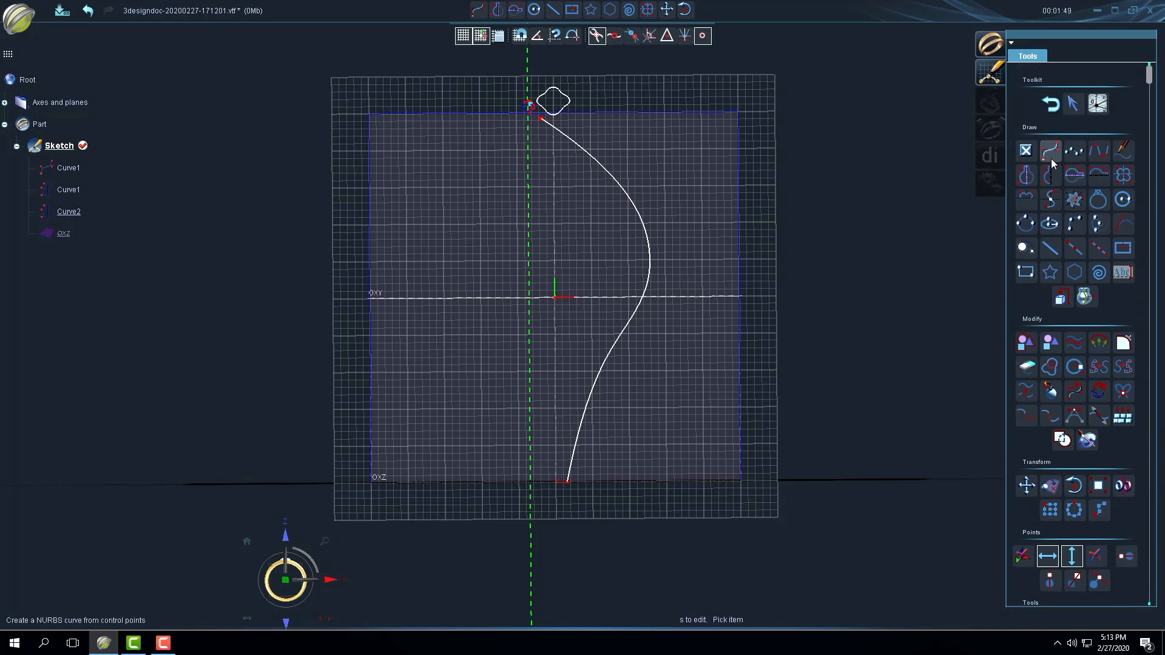
click(1052, 106)
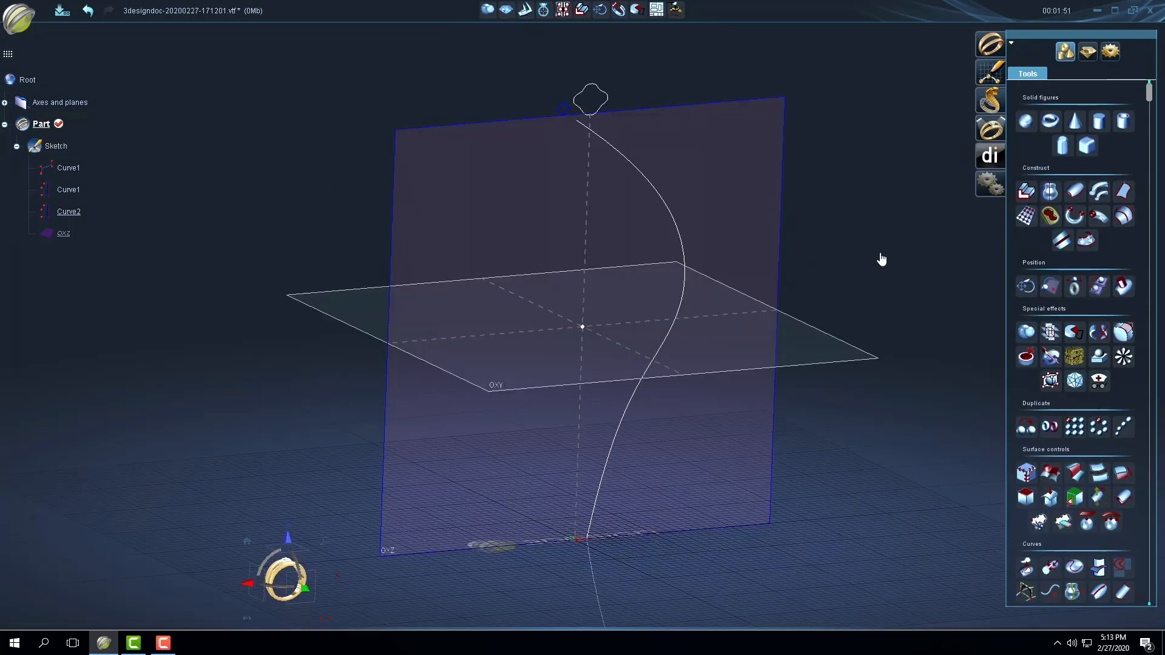
click(305, 590)
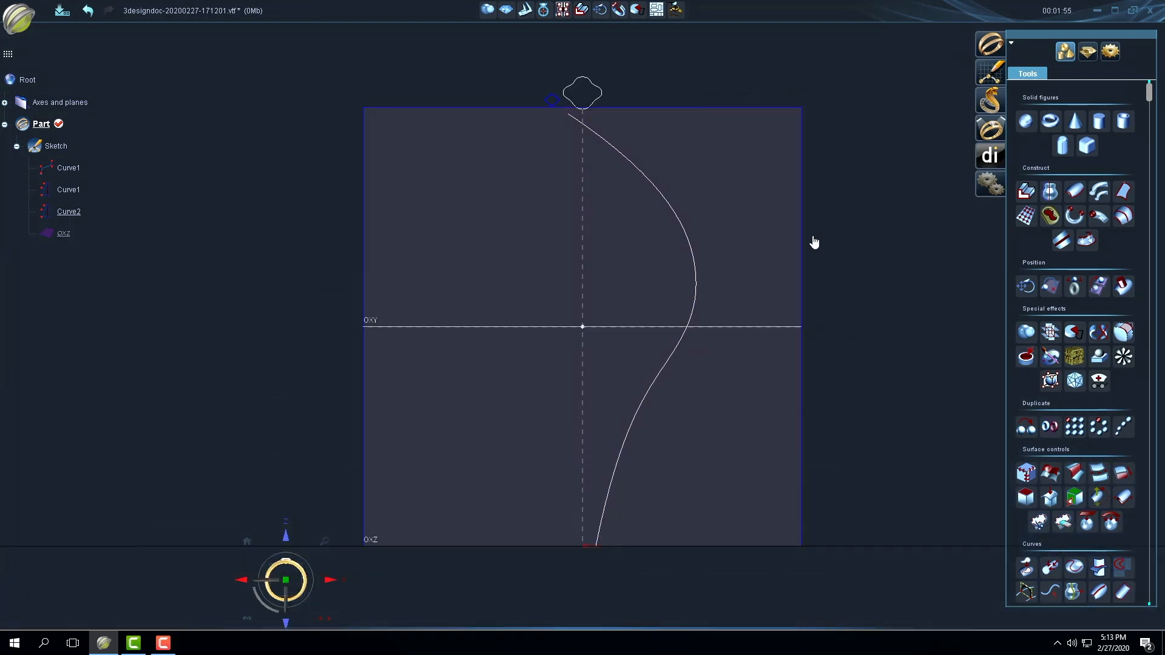
click(689, 247)
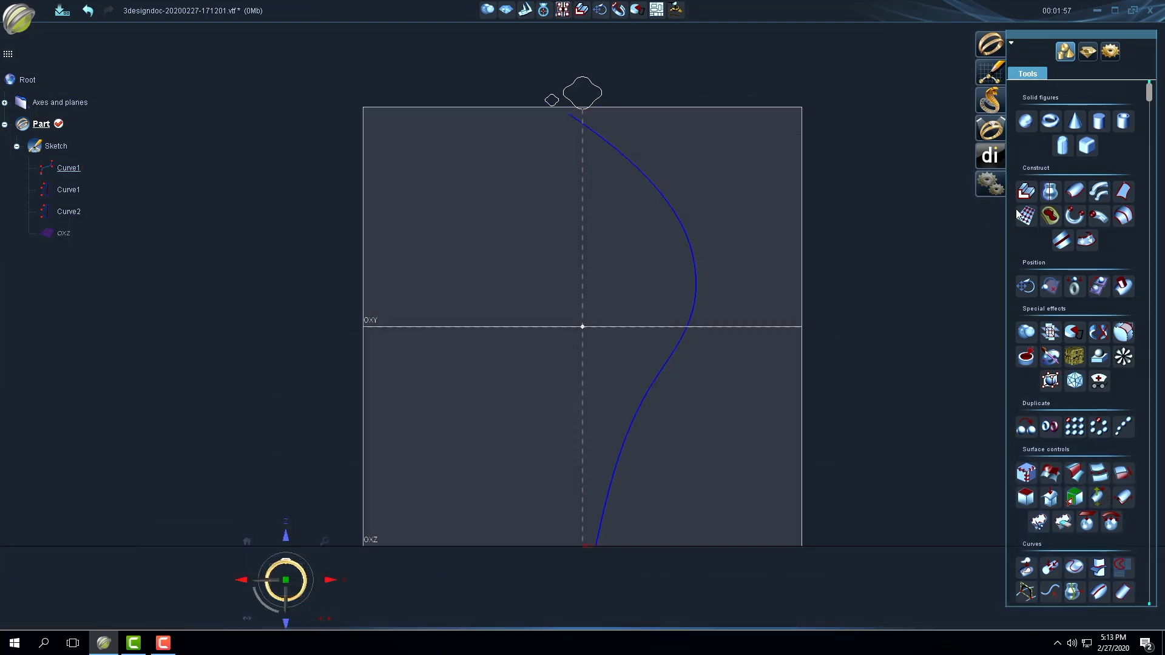
click(1060, 197)
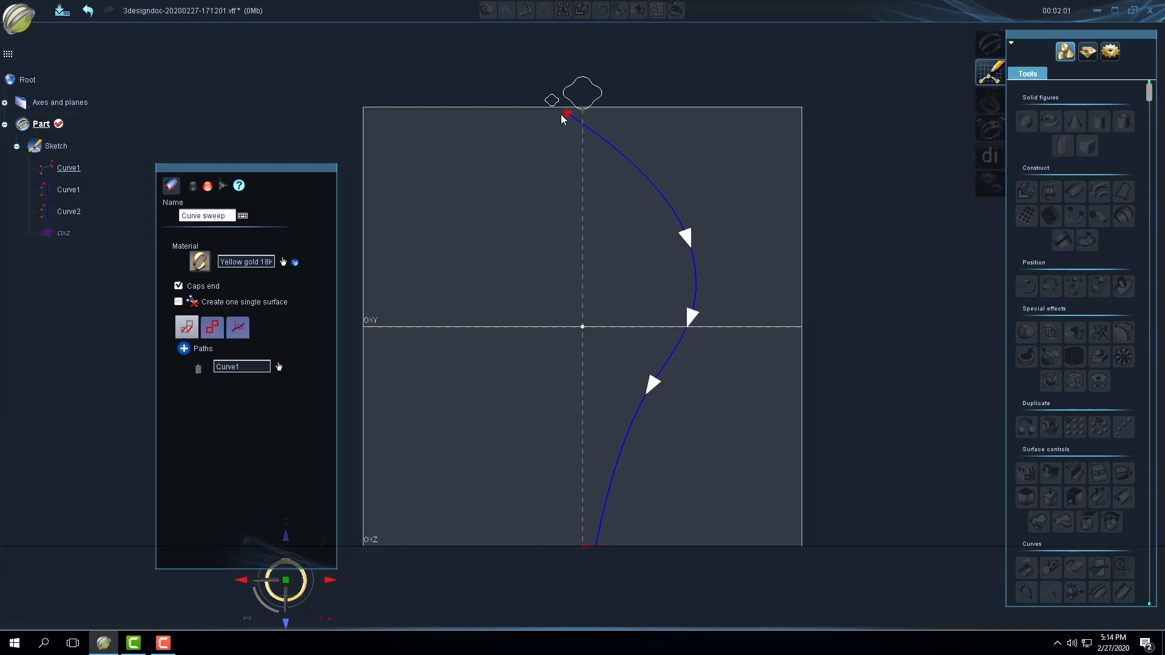
click(207, 187)
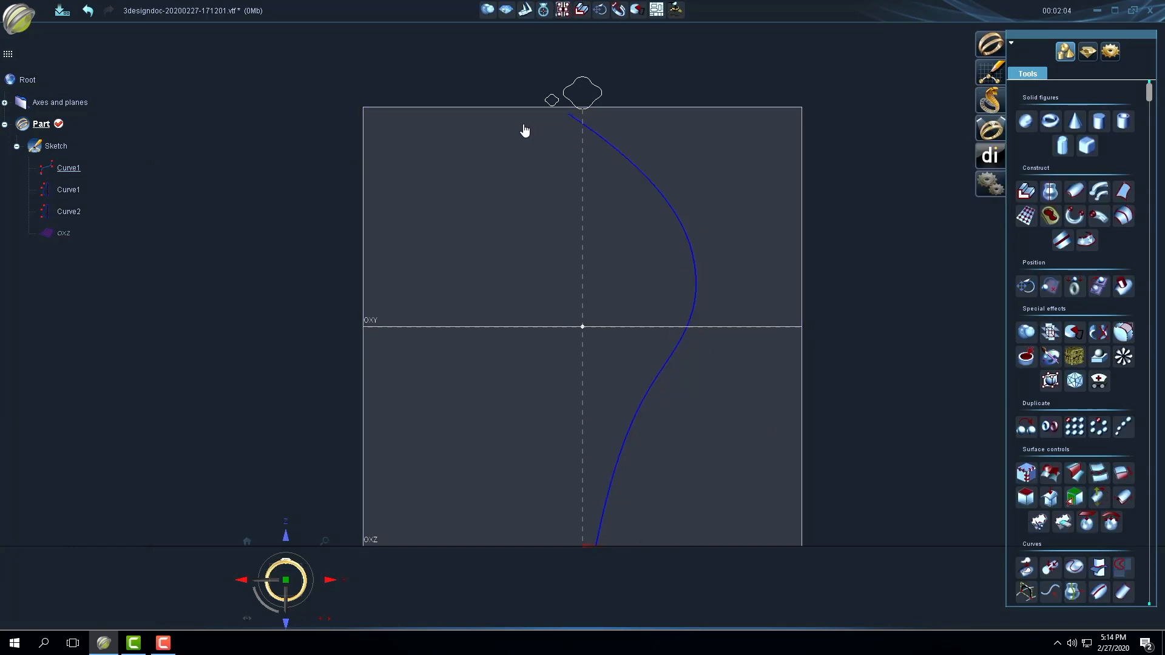
Reopen the sketch, move the S-curve's upper endpoint to just below the larger closed curve, and leave the sketch.
double_click(598, 139)
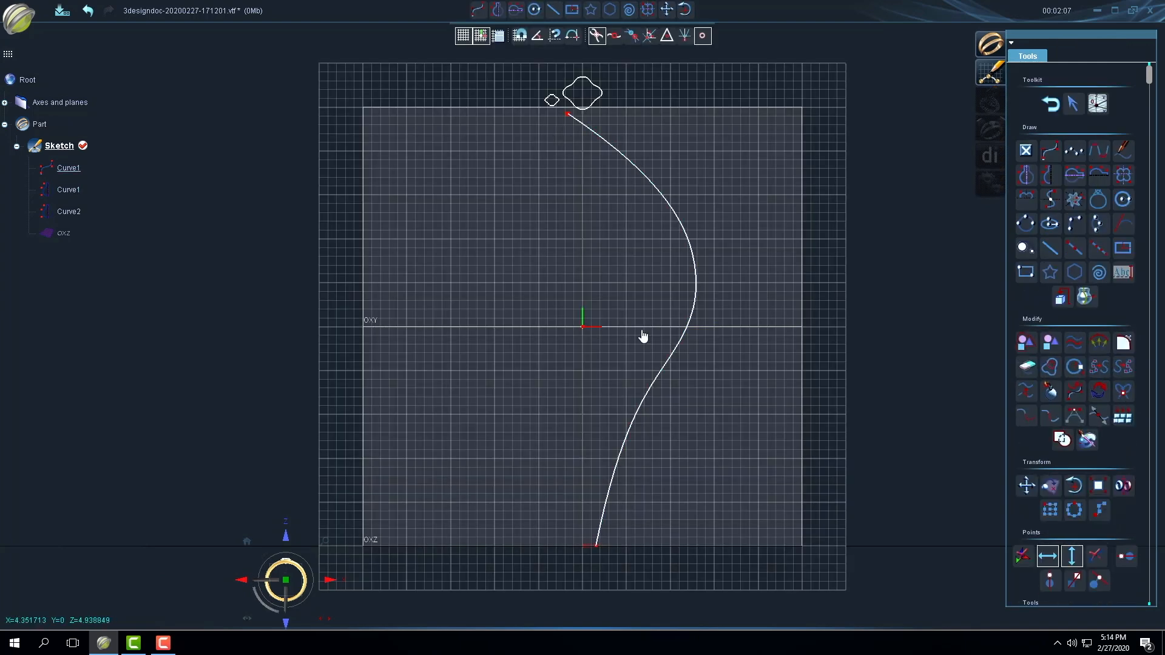
drag(568, 116, 589, 118)
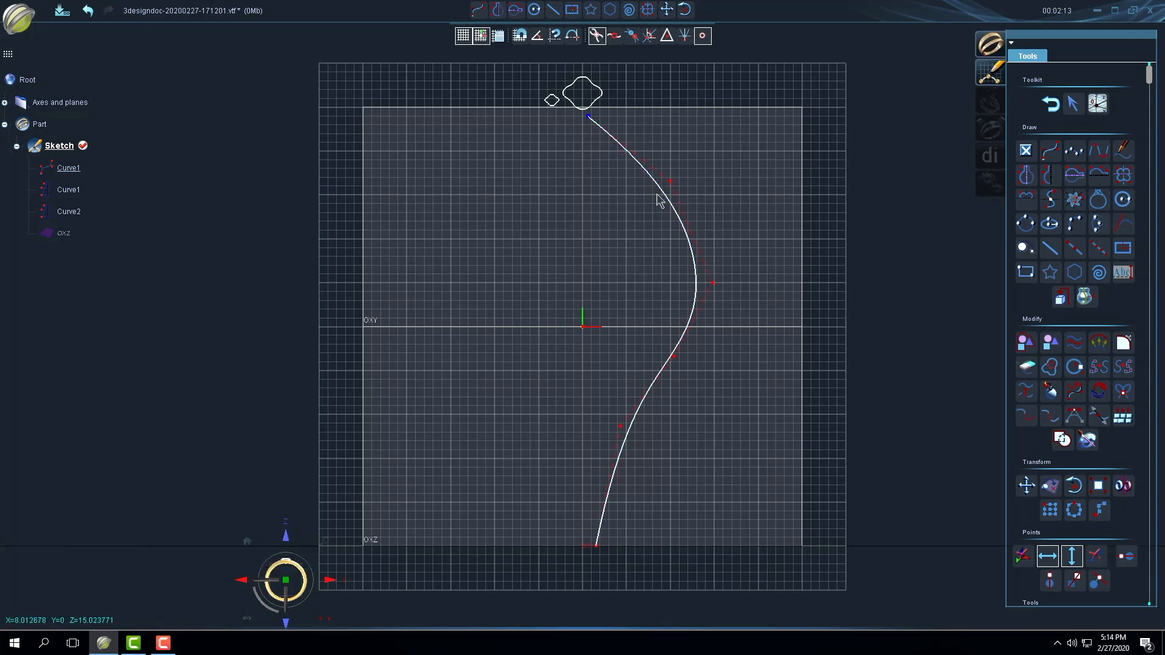
click(1050, 103)
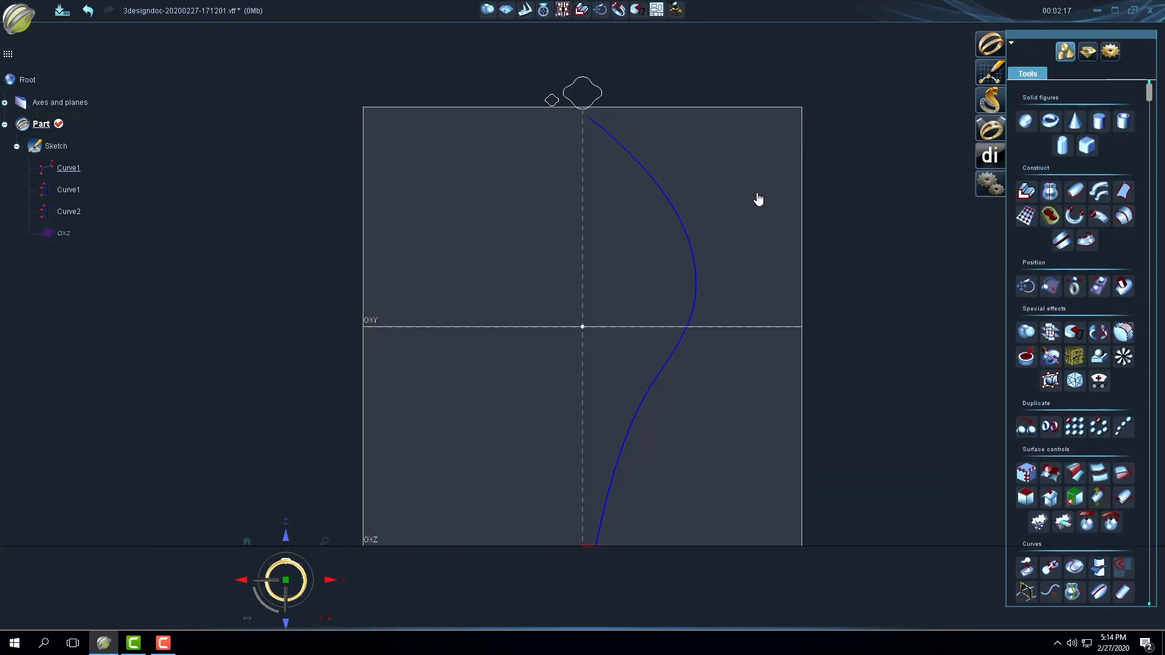
Start a Curve sweep along the S-curve with the small closed curve as the first section at path point 0.
click(1075, 193)
click(603, 518)
click(213, 328)
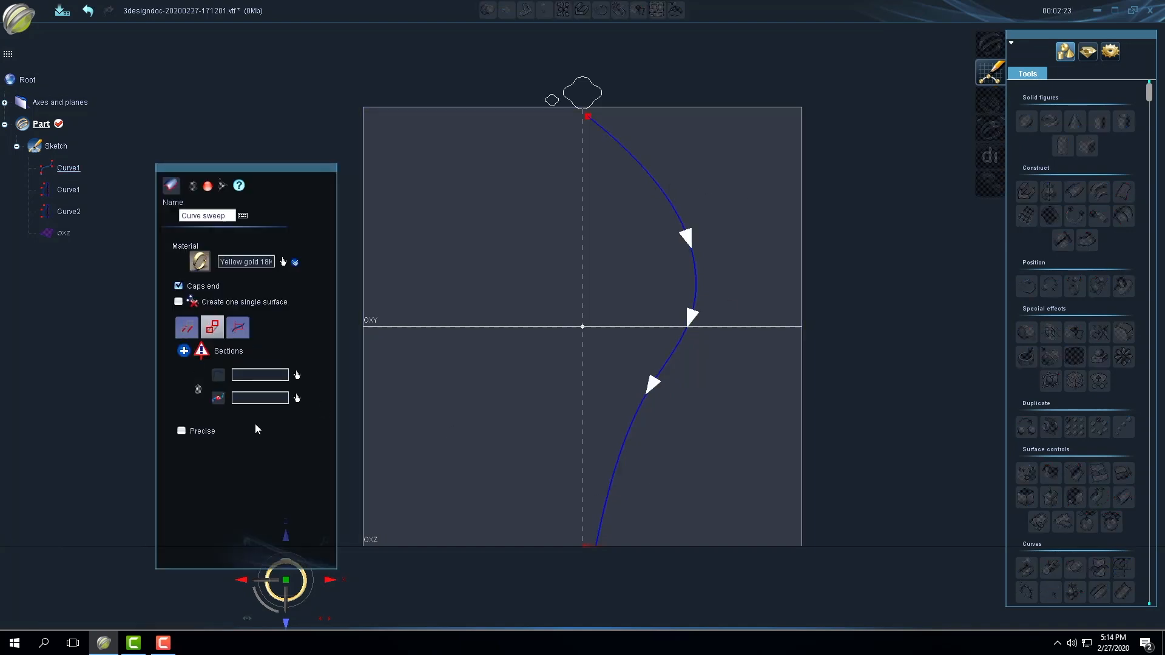
click(297, 376)
click(551, 108)
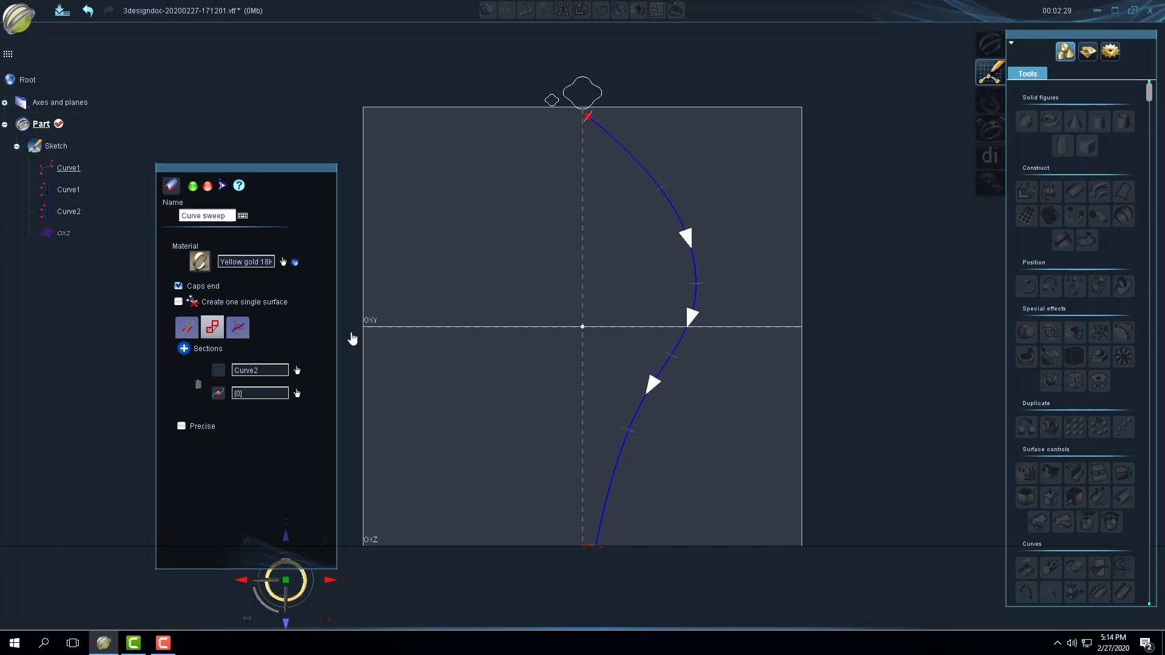
Add the larger closed curve as the second sweep section at path point 2.
click(183, 349)
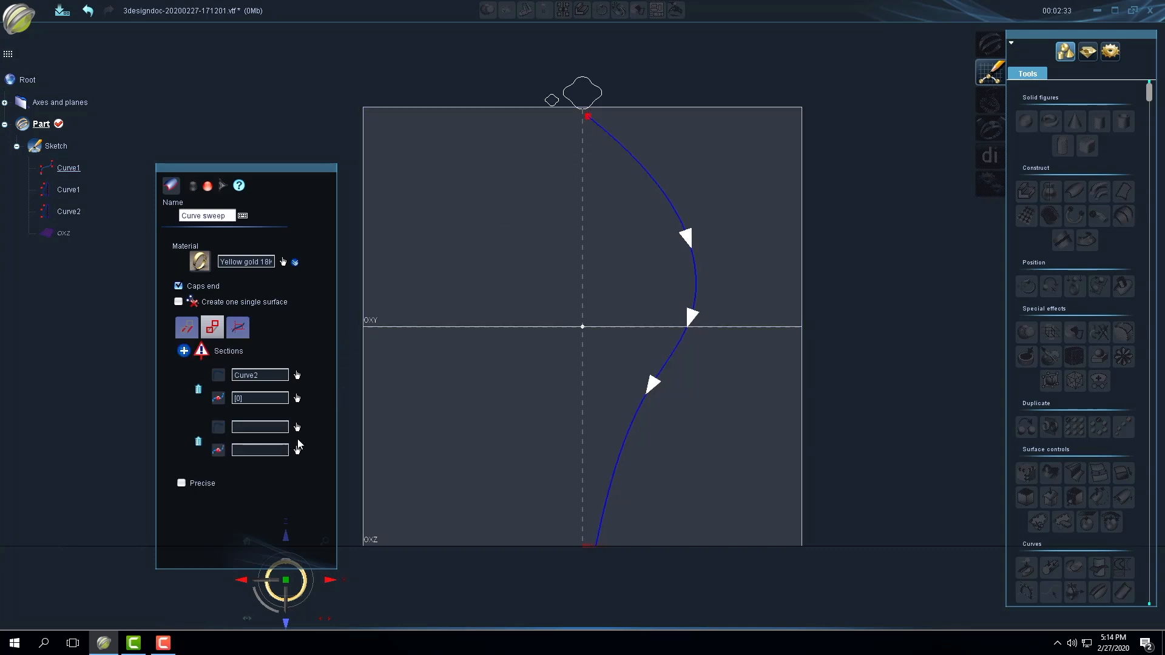
click(296, 428)
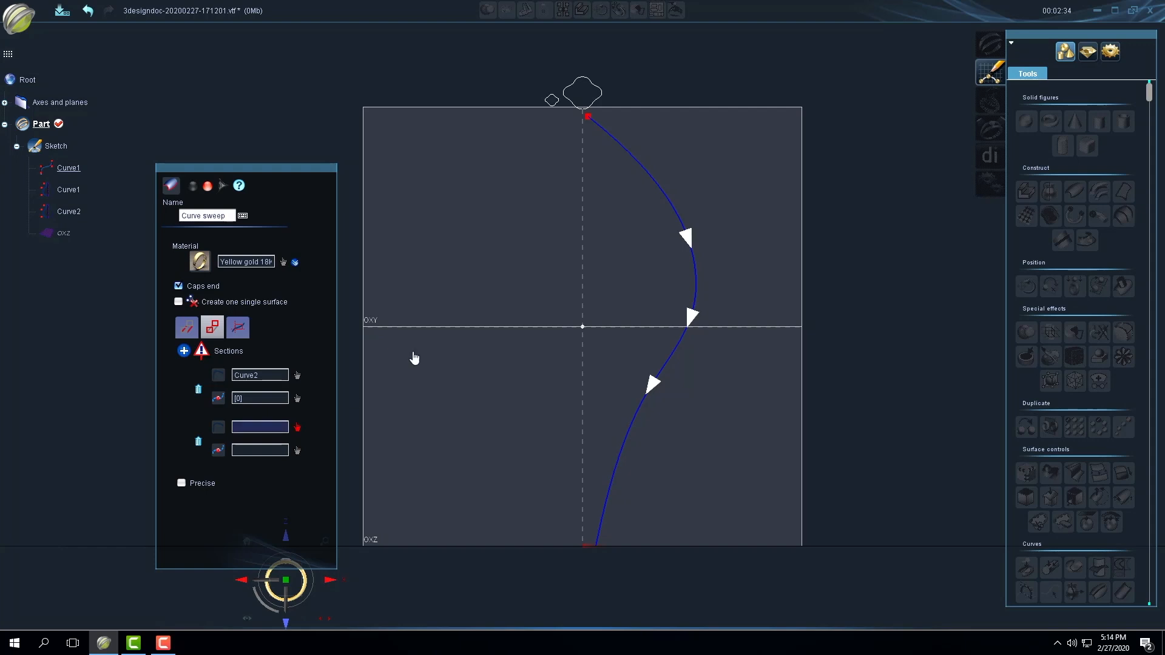
click(599, 89)
click(296, 450)
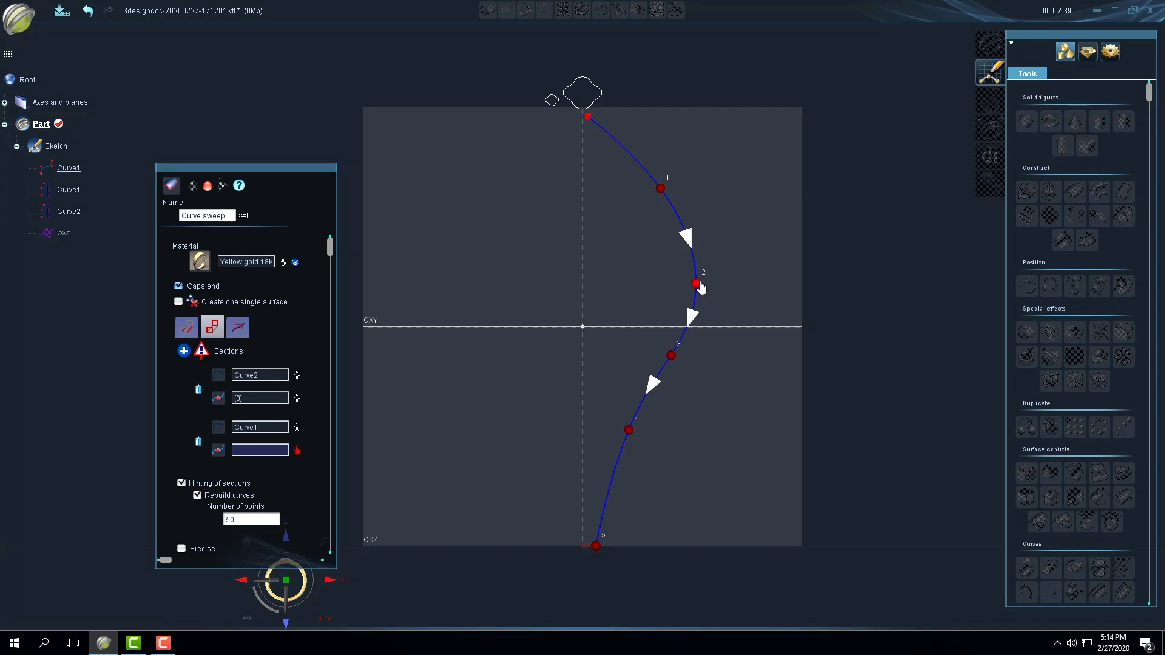
click(698, 284)
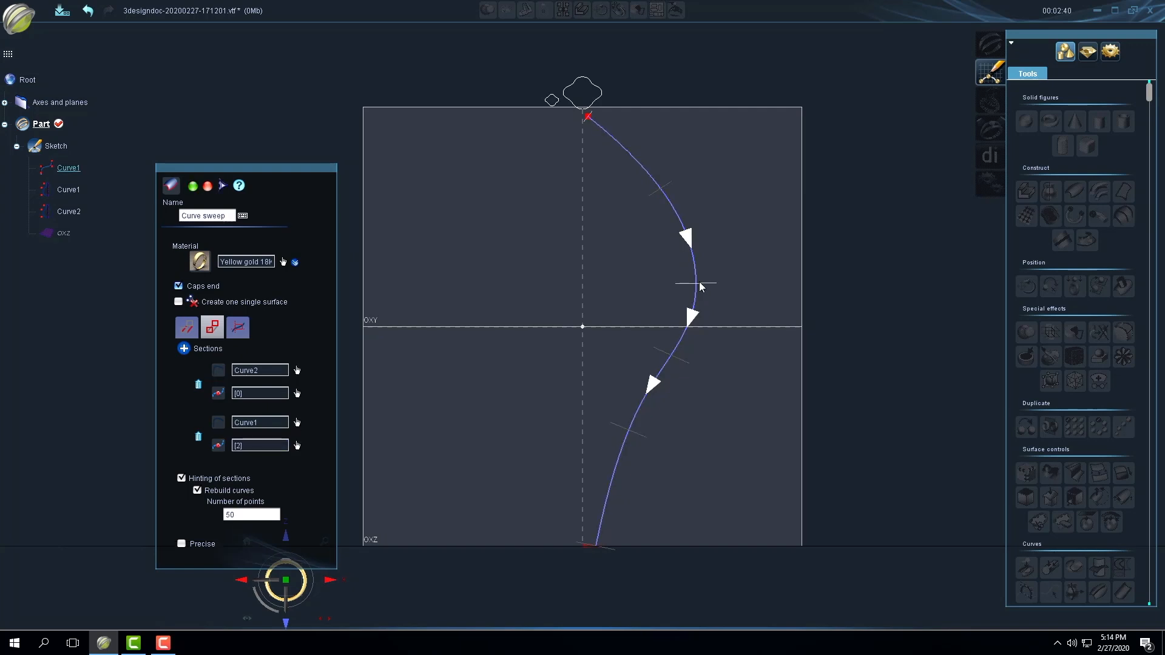
Add the small closed curve as the third sweep section at path point 5, the S-curve's lower end.
click(184, 348)
click(297, 480)
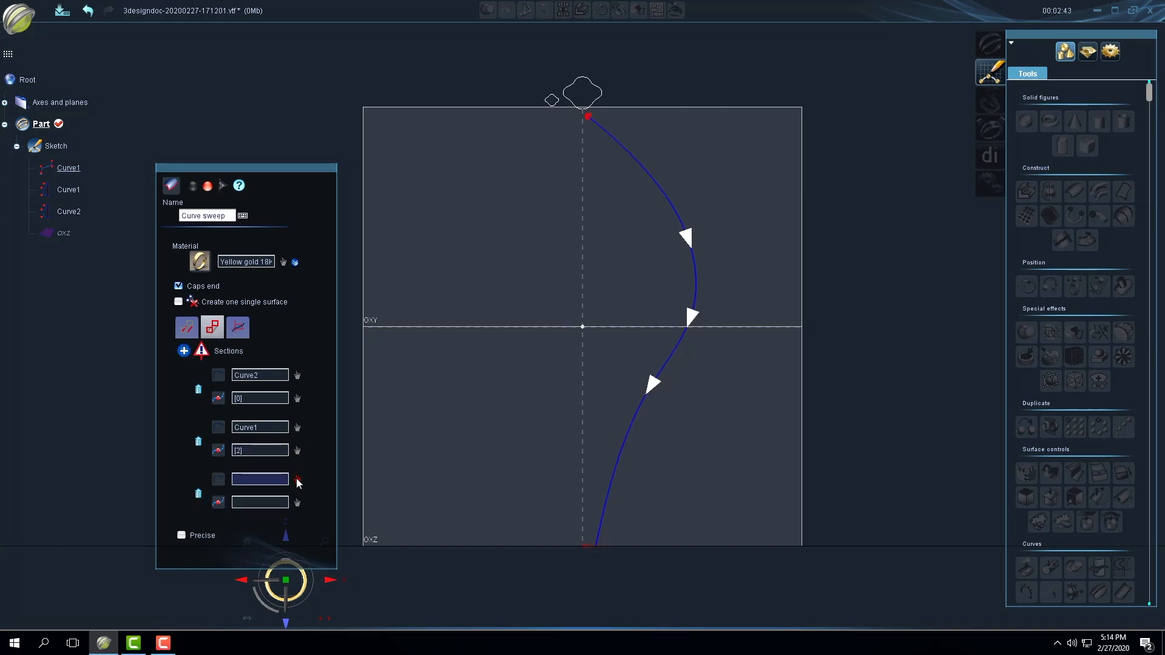
click(551, 101)
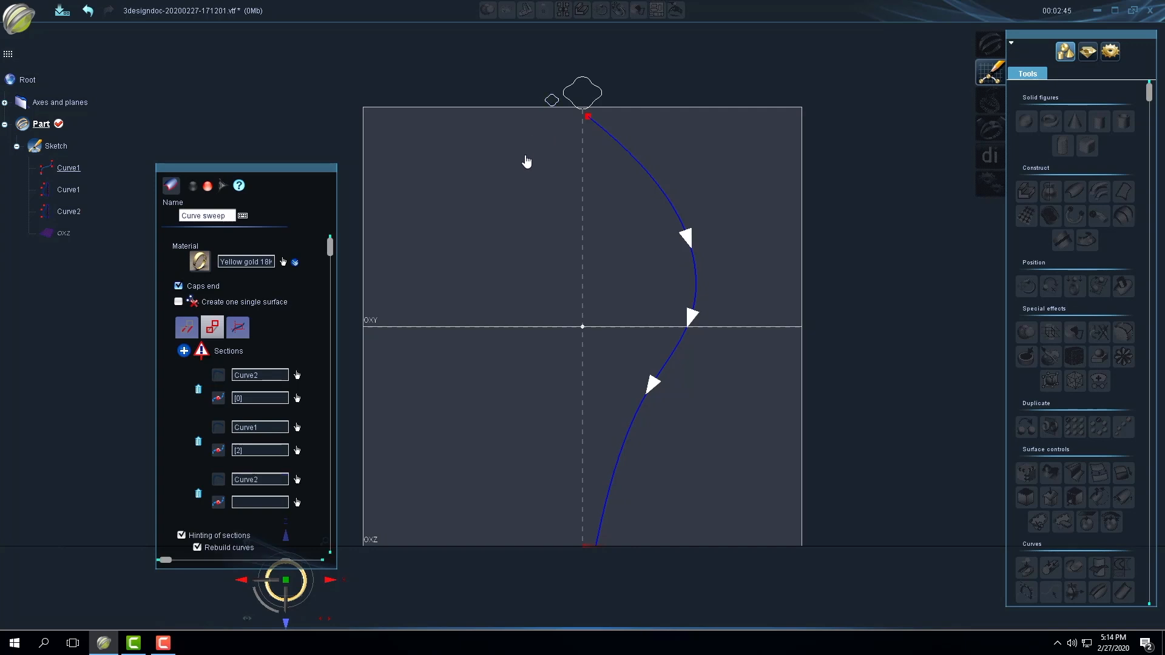
click(297, 503)
click(597, 546)
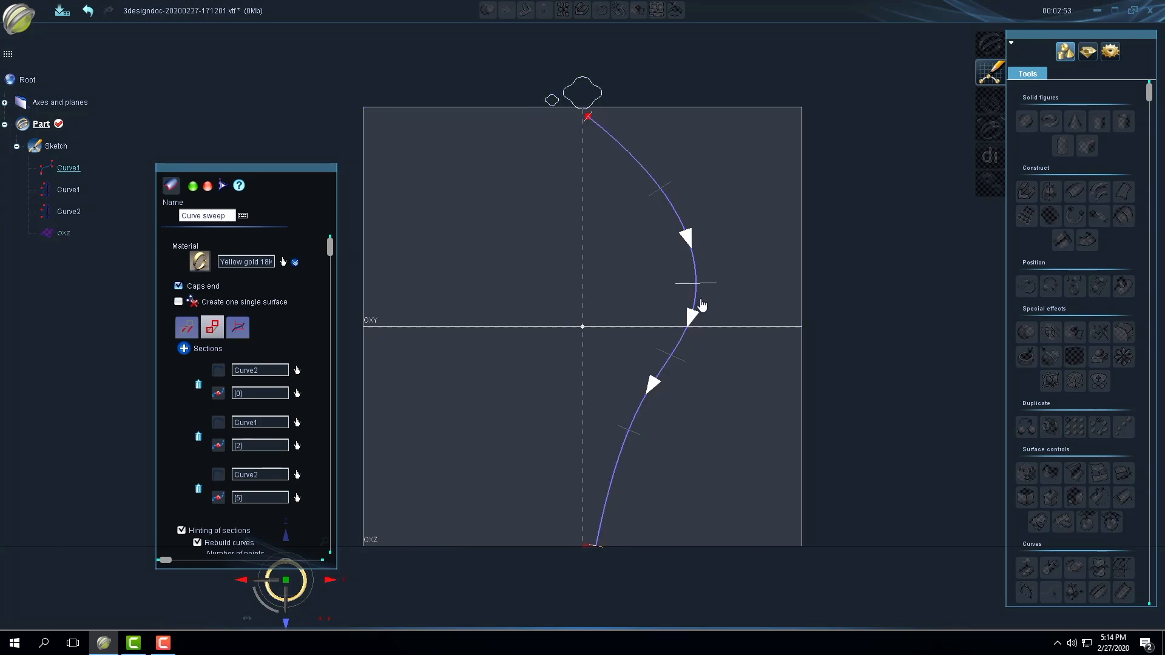
Finish the curve sweep and duplicate it circularly as 10 copies over 360° around the OZ axis.
click(193, 187)
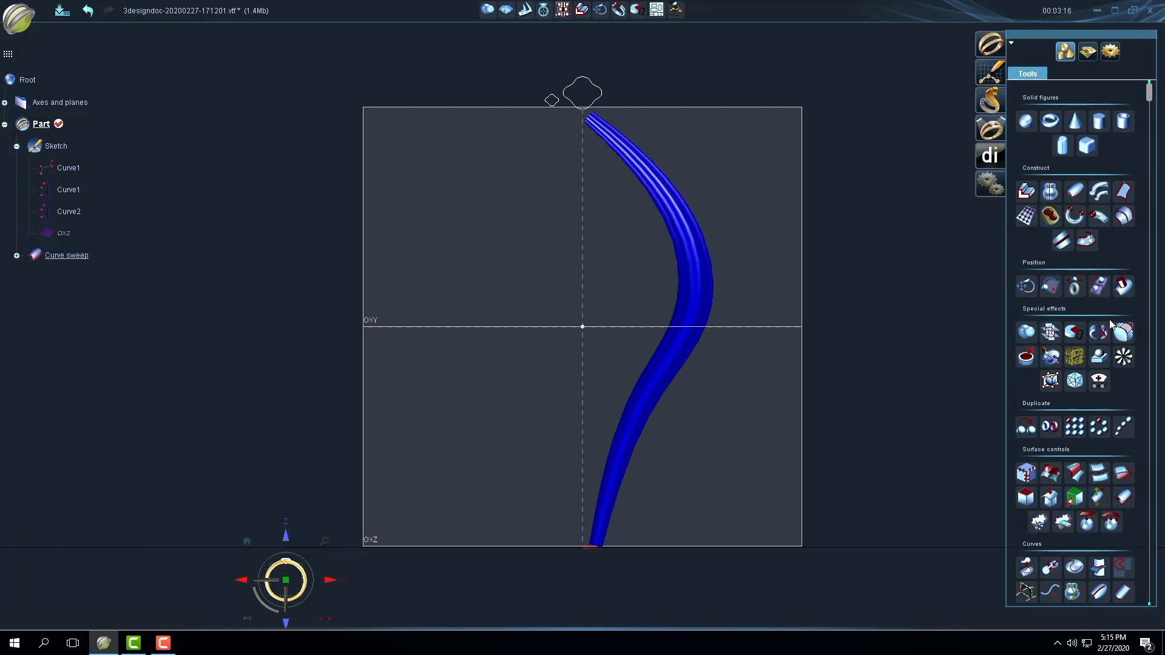
click(1098, 430)
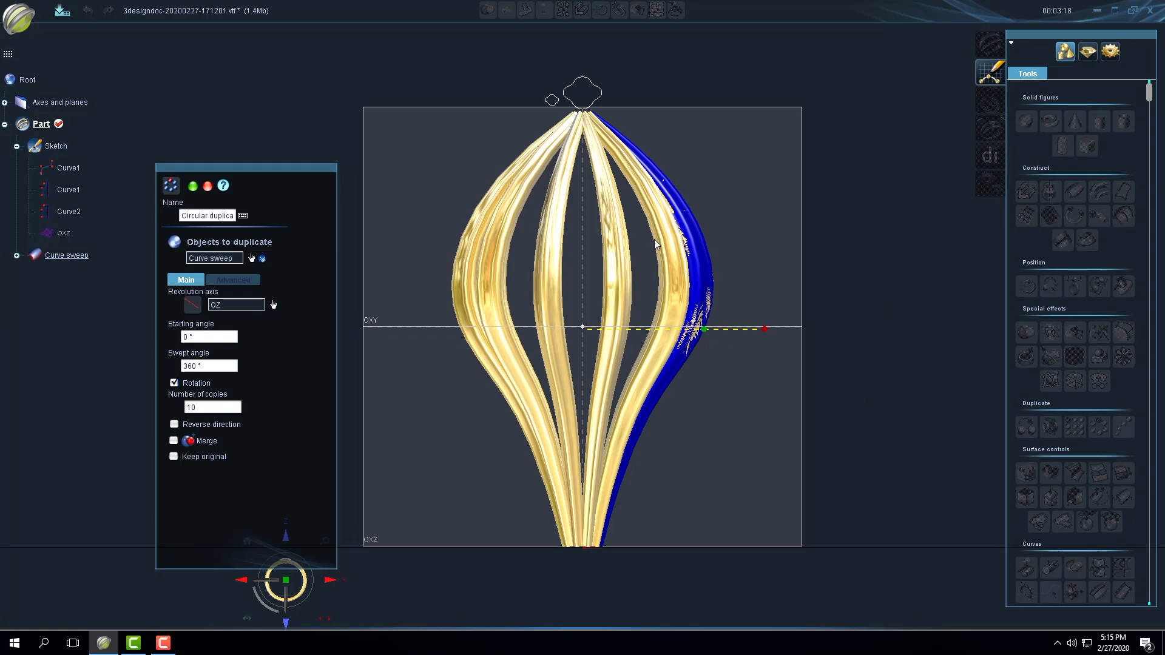
click(193, 186)
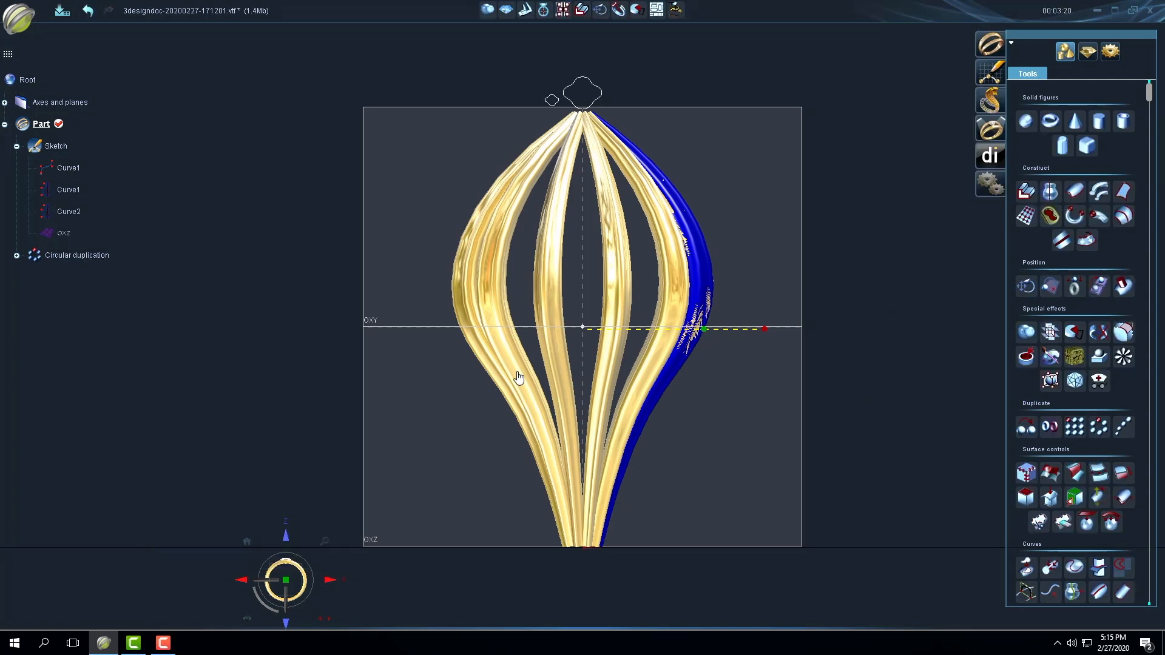
Twist the circular duplication about its vertical axis from the Top face so the strands spiral.
click(617, 304)
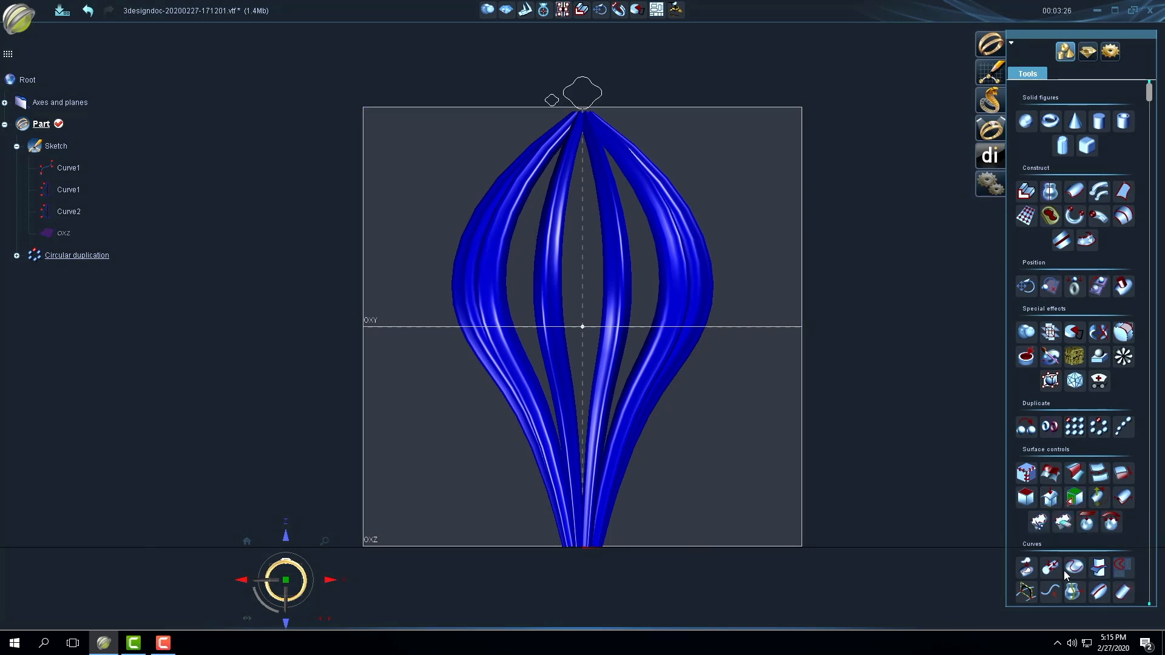
scroll(1054, 522, down, 3)
click(1054, 522)
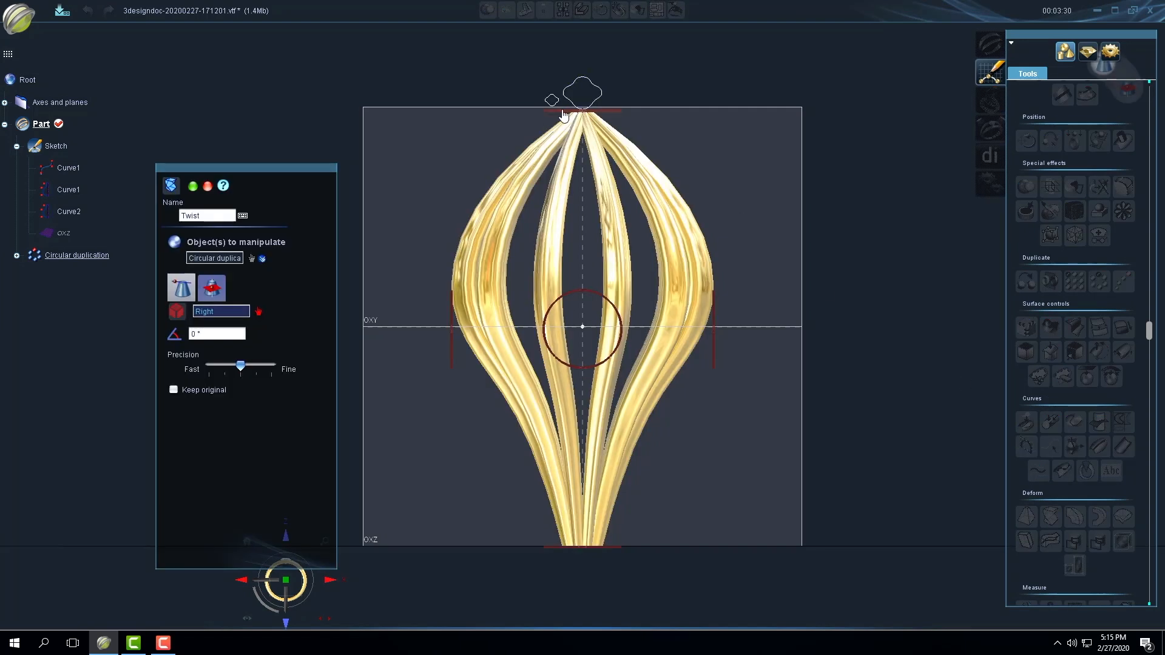
middle_drag(730, 162, 677, 143)
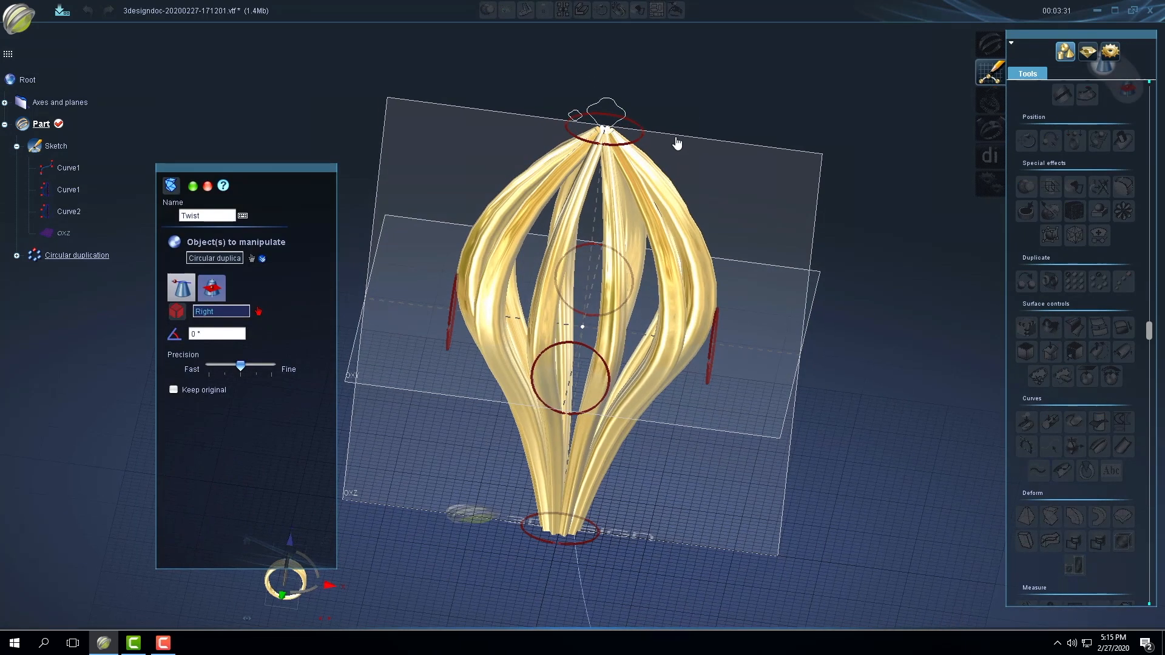
click(641, 145)
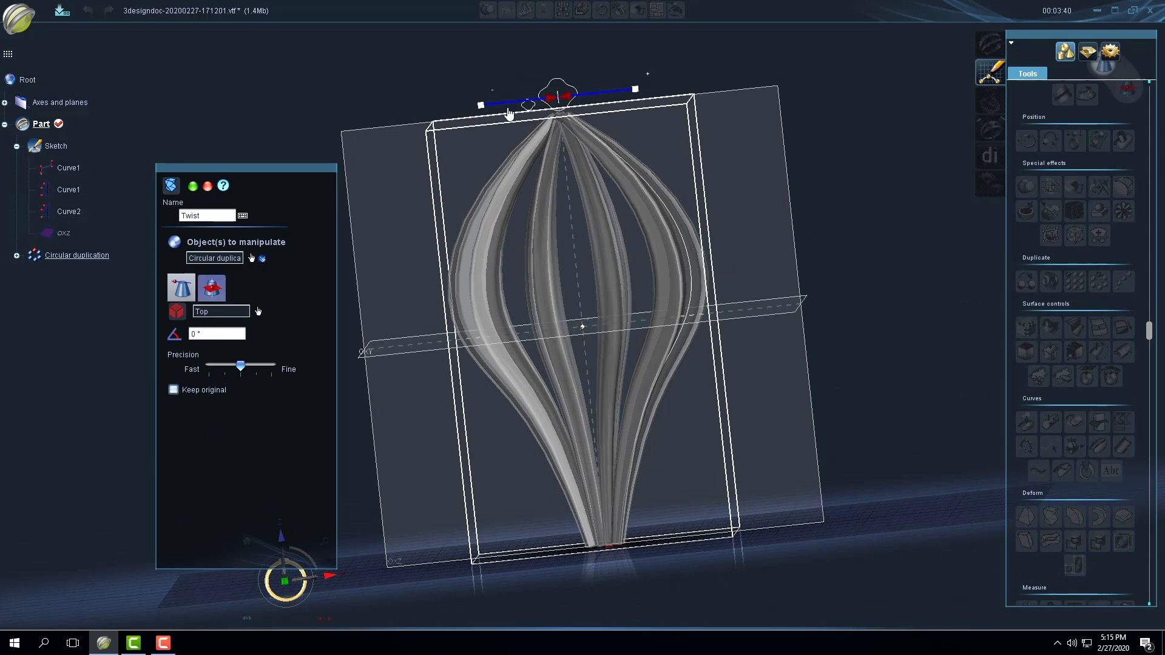
drag(558, 100, 533, 104)
click(193, 186)
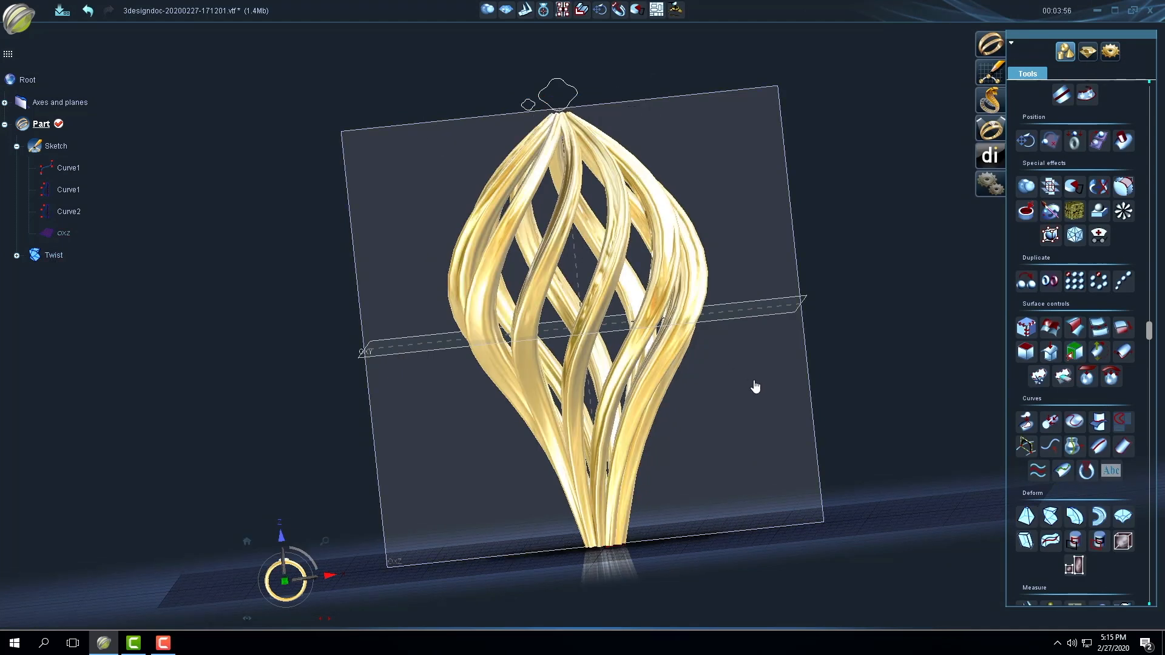
Mirror the twisted cage across the OYZ plane.
click(607, 308)
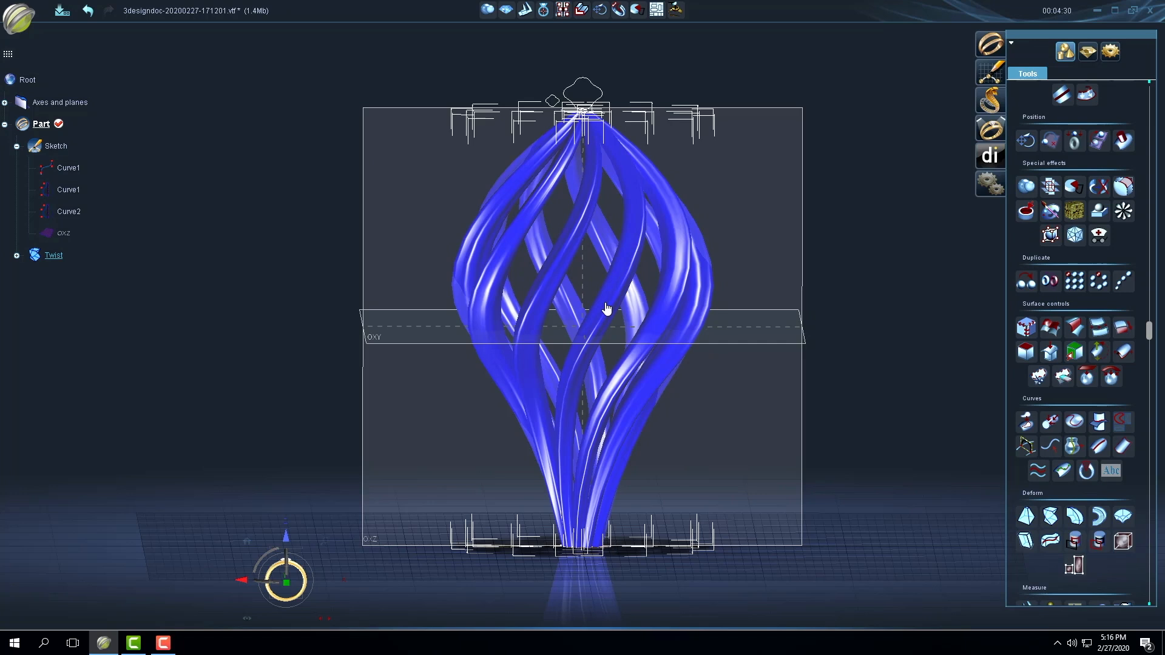
click(1050, 281)
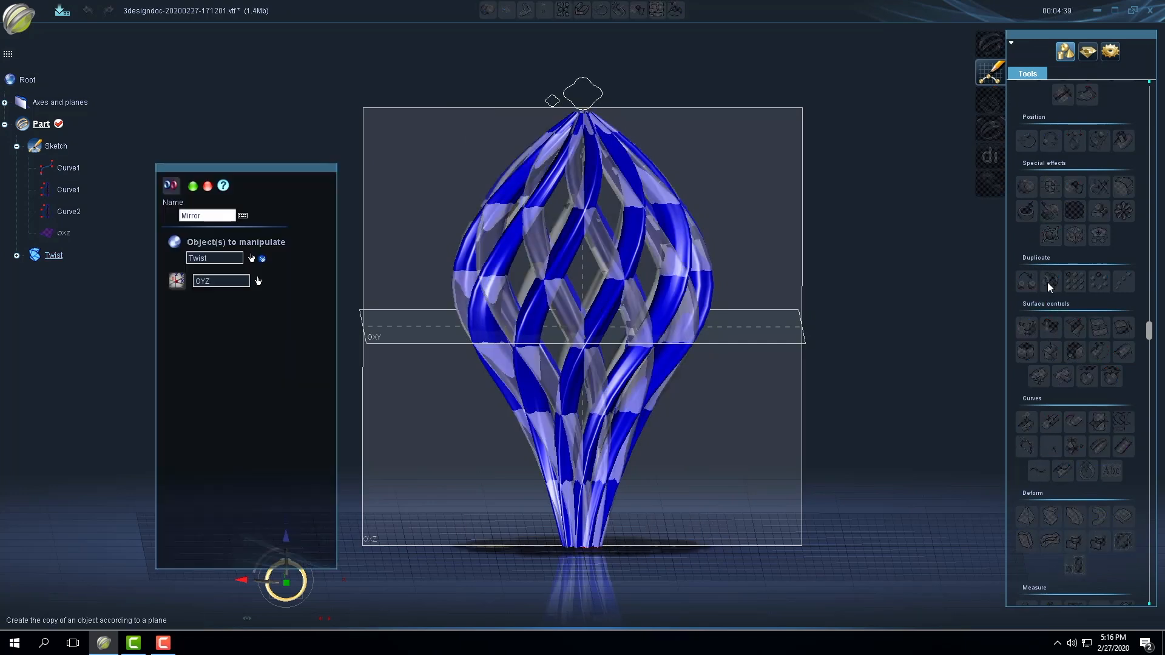
click(192, 186)
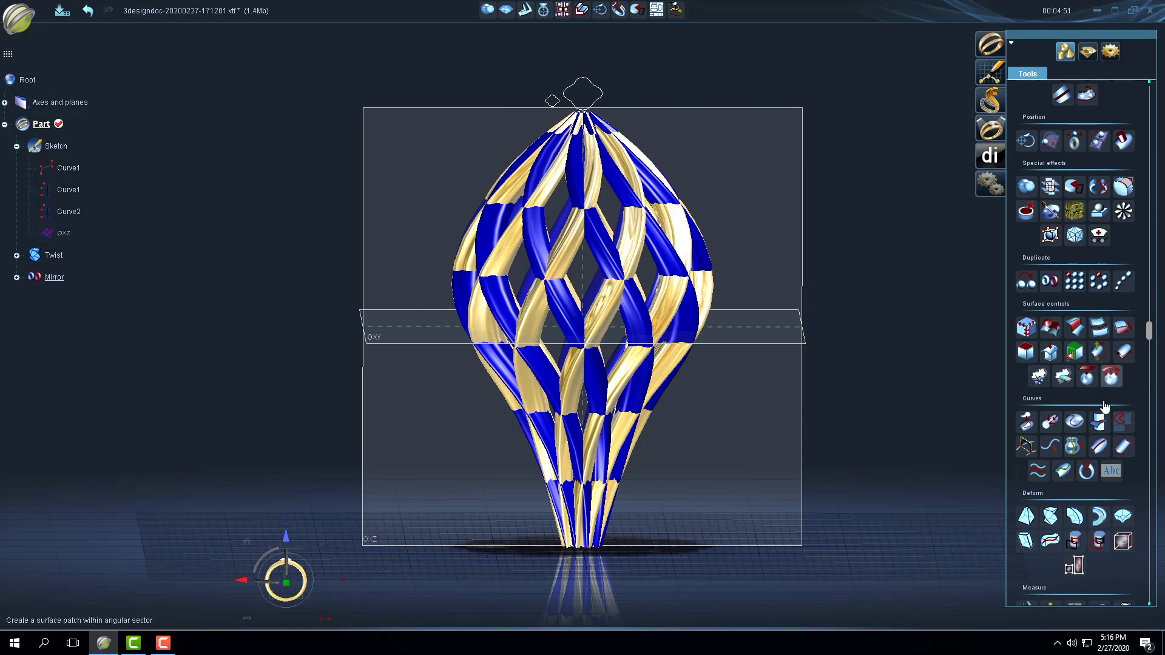
Scale the mirrored cage by a factor of 1.01 with the ratio kept.
scroll(1104, 400, up, 3)
click(1025, 249)
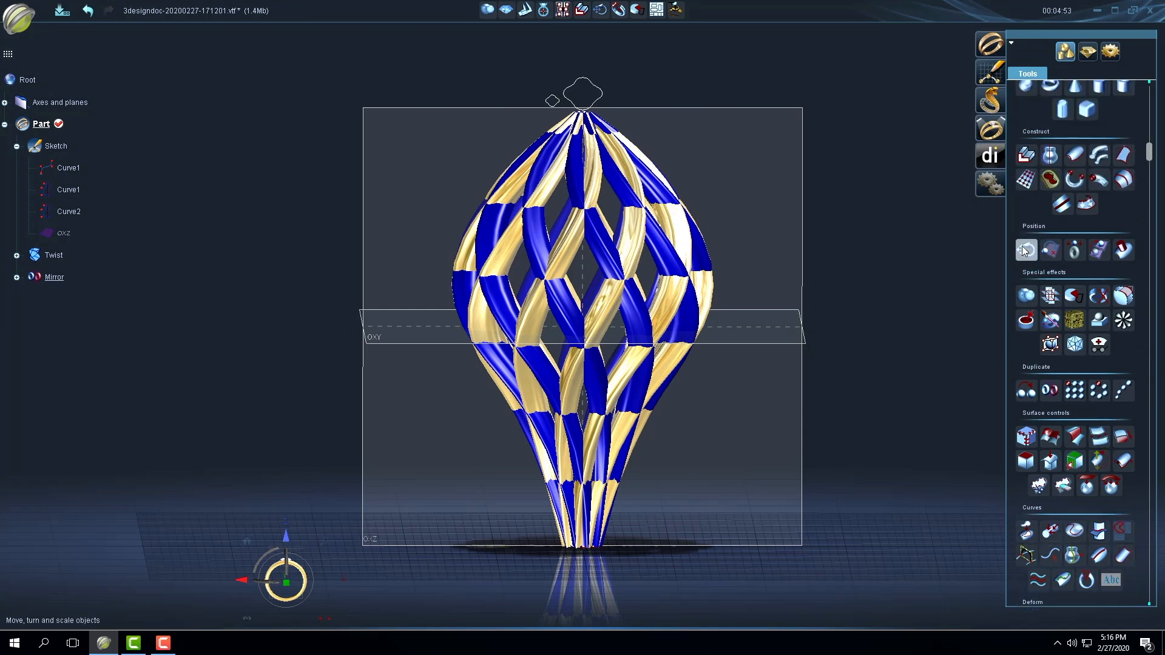
click(218, 305)
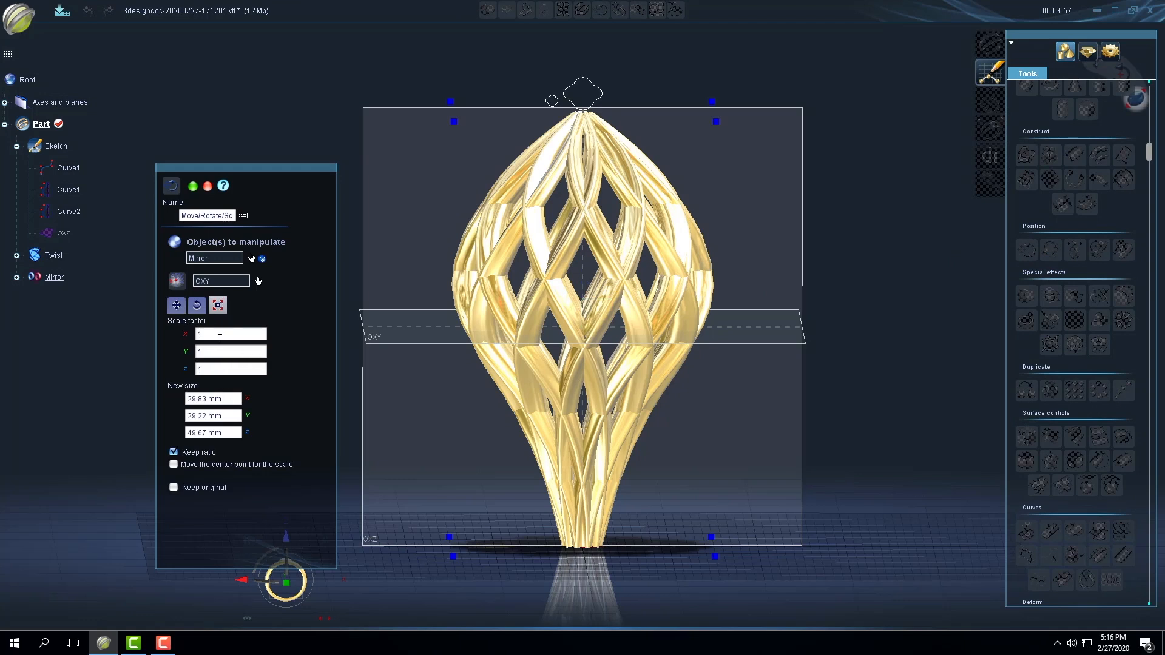
click(216, 335)
text(1.01)
click(193, 186)
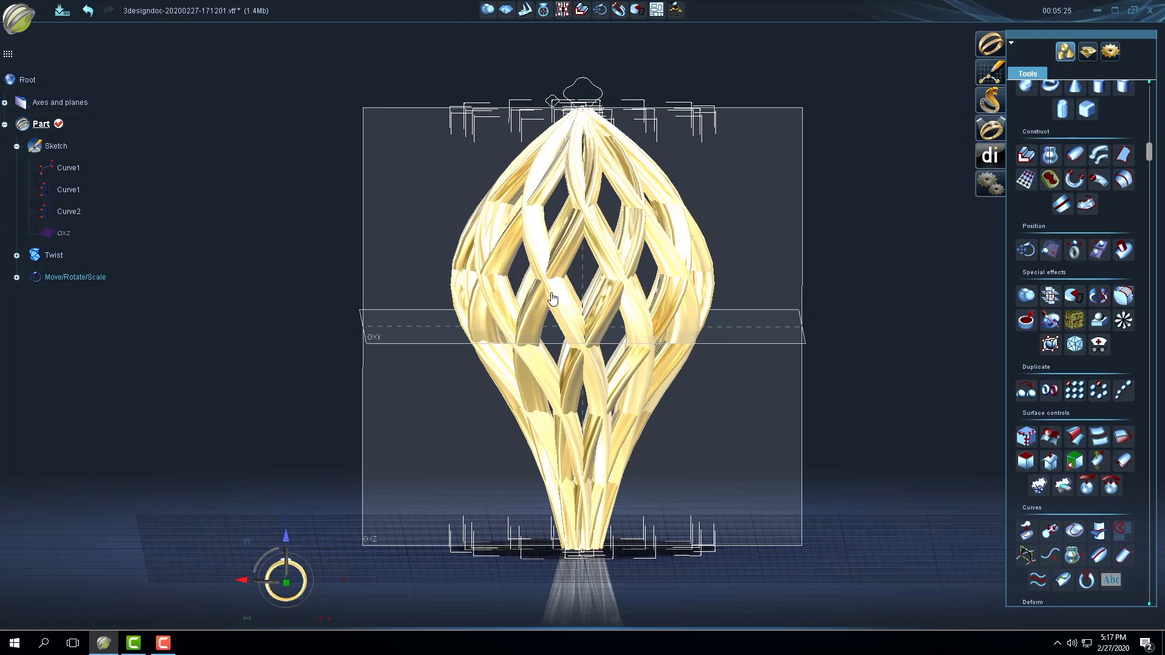
Join the twisted cage and its scaled mirror copy with a Boolean add in yellow gold.
click(554, 262)
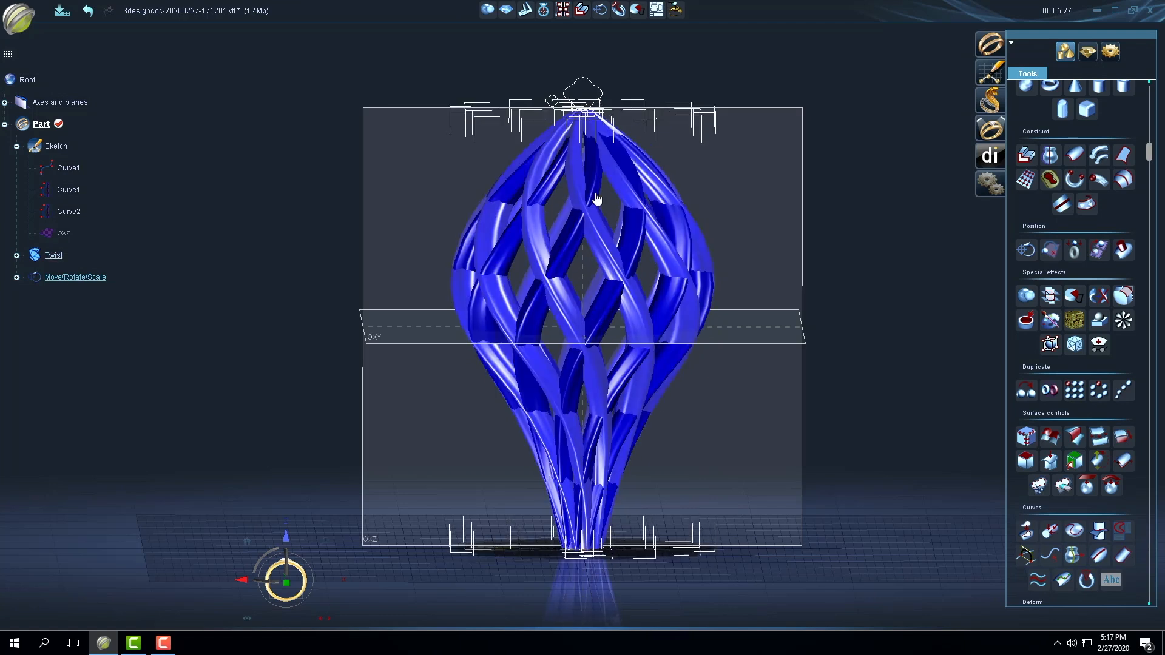
click(486, 11)
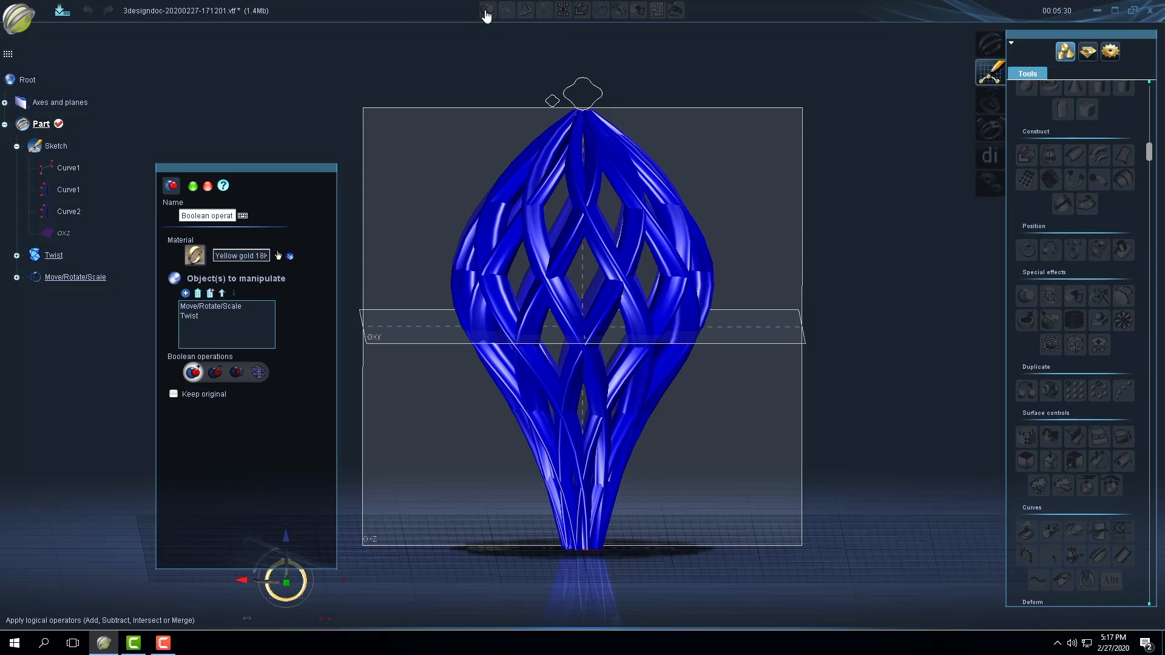
click(193, 186)
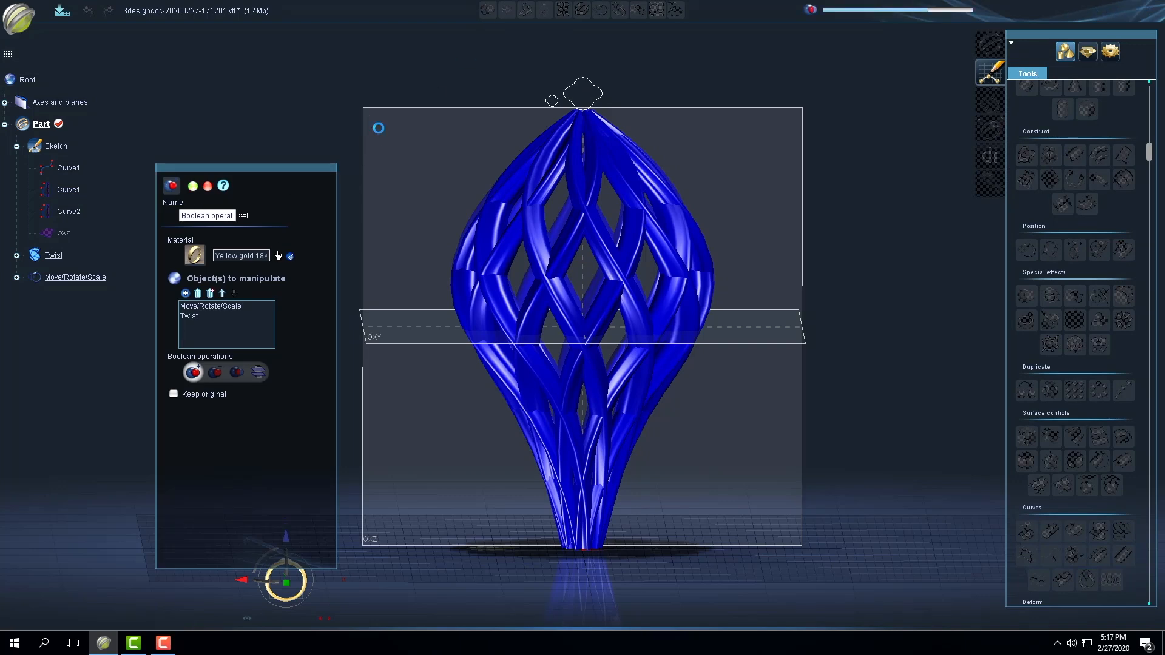
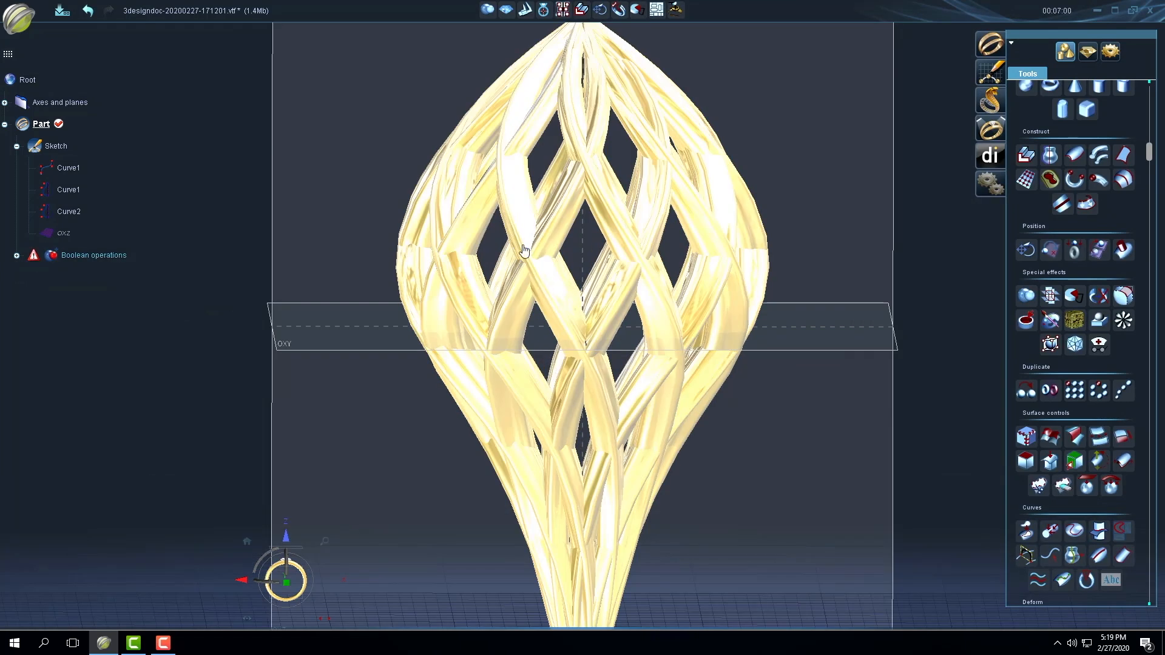
click(546, 276)
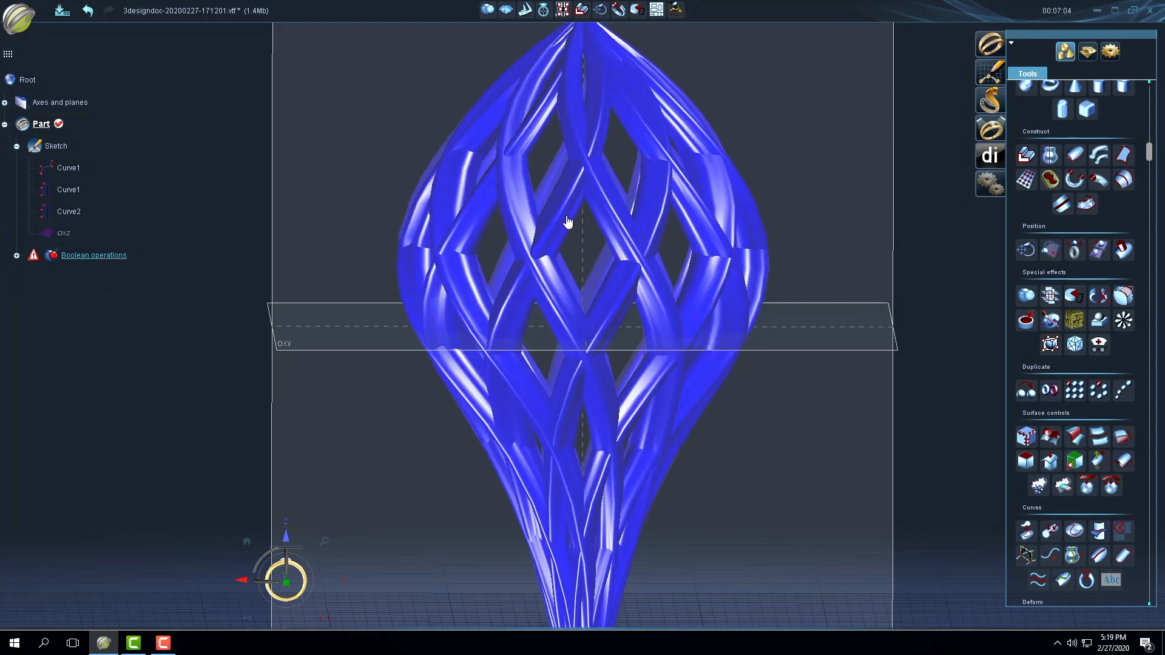
scroll(577, 331, down, 5)
scroll(578, 331, up, 5)
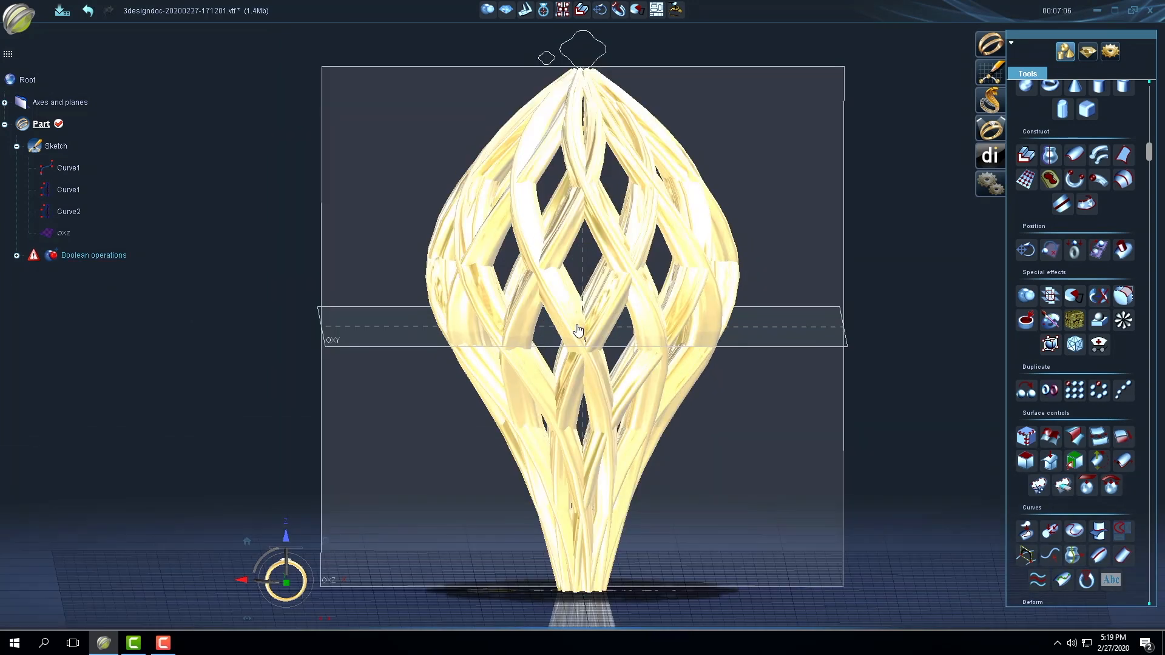
scroll(578, 331, down, 3)
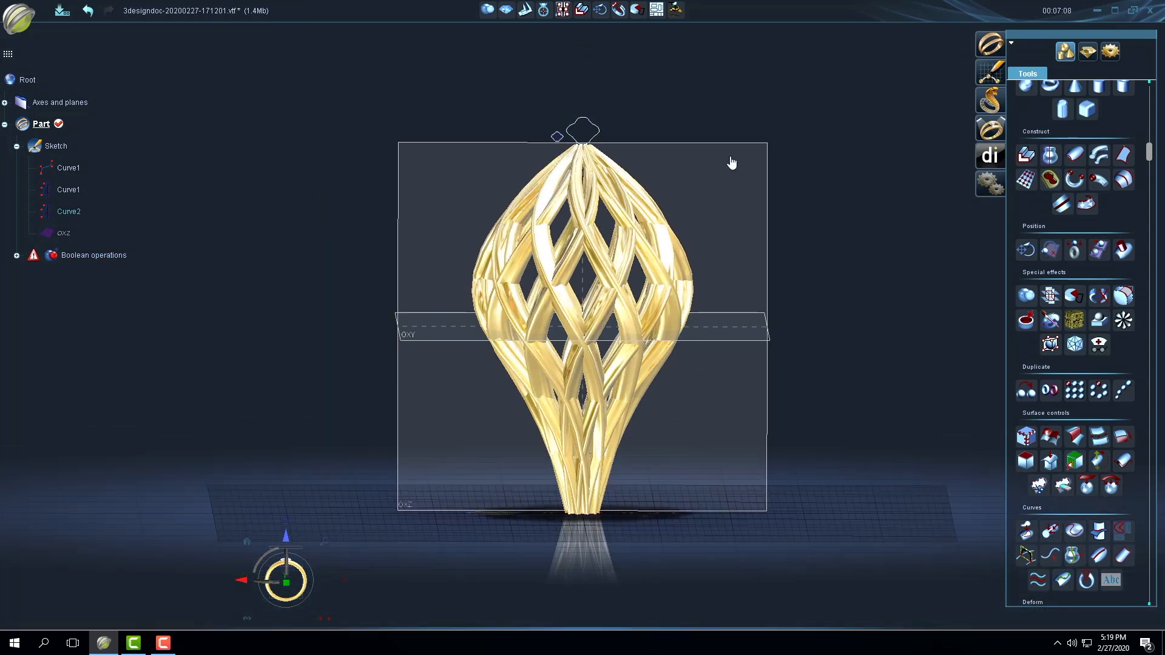
Start a yellow-gold torus on the OXY plane with its center at X 0, Y 0, Z 0 mm.
scroll(1040, 116, up, 1)
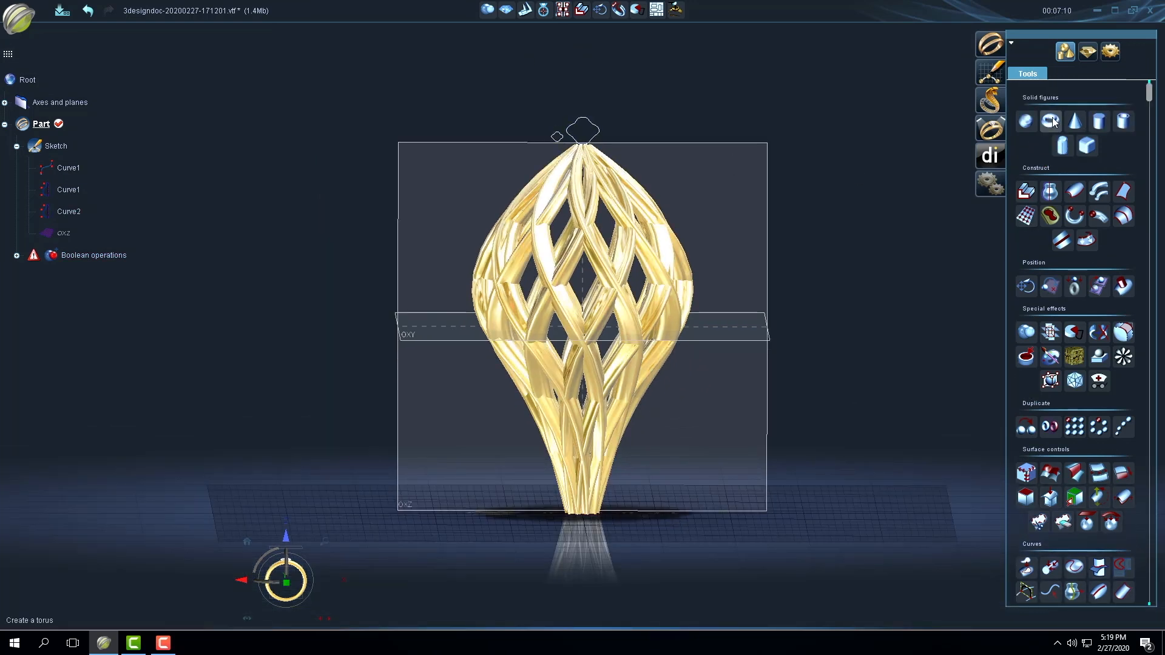
click(1051, 121)
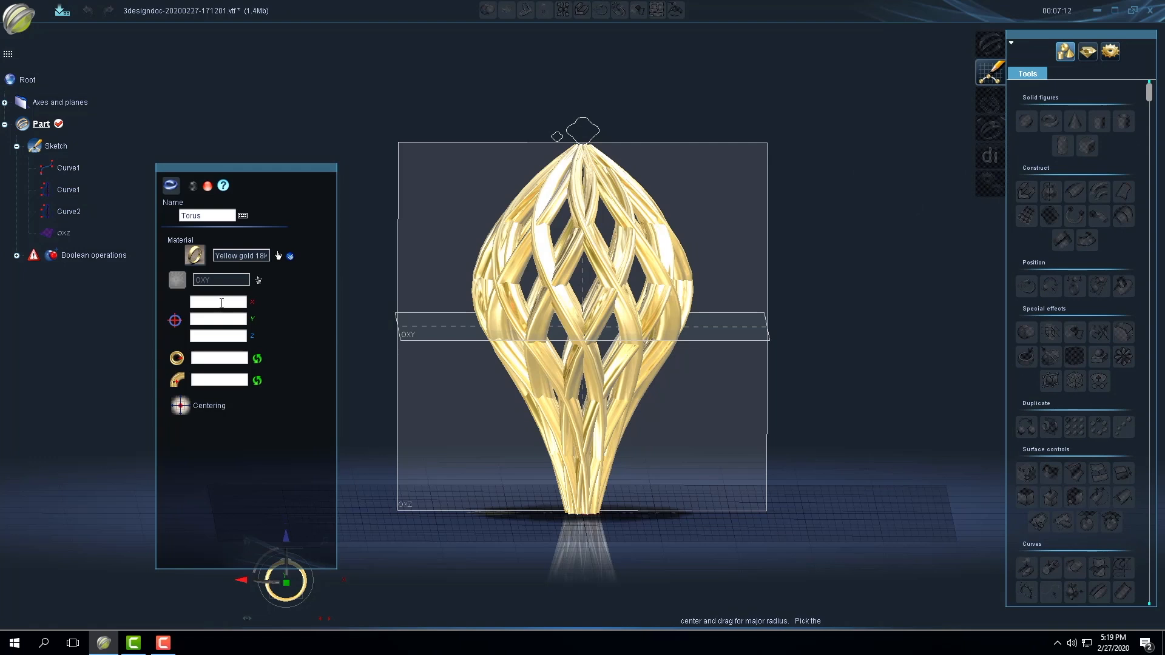
click(221, 302)
key(Tab)
text(0)
key(Tab)
text(0)
click(207, 304)
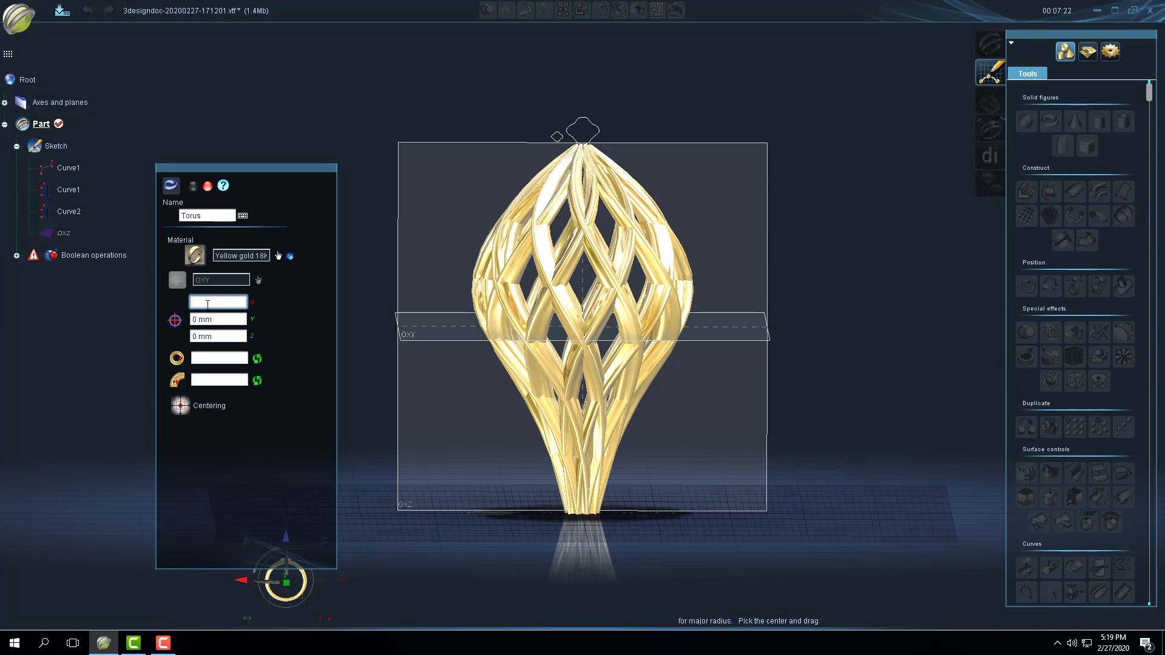
text(0)
key(Tab)
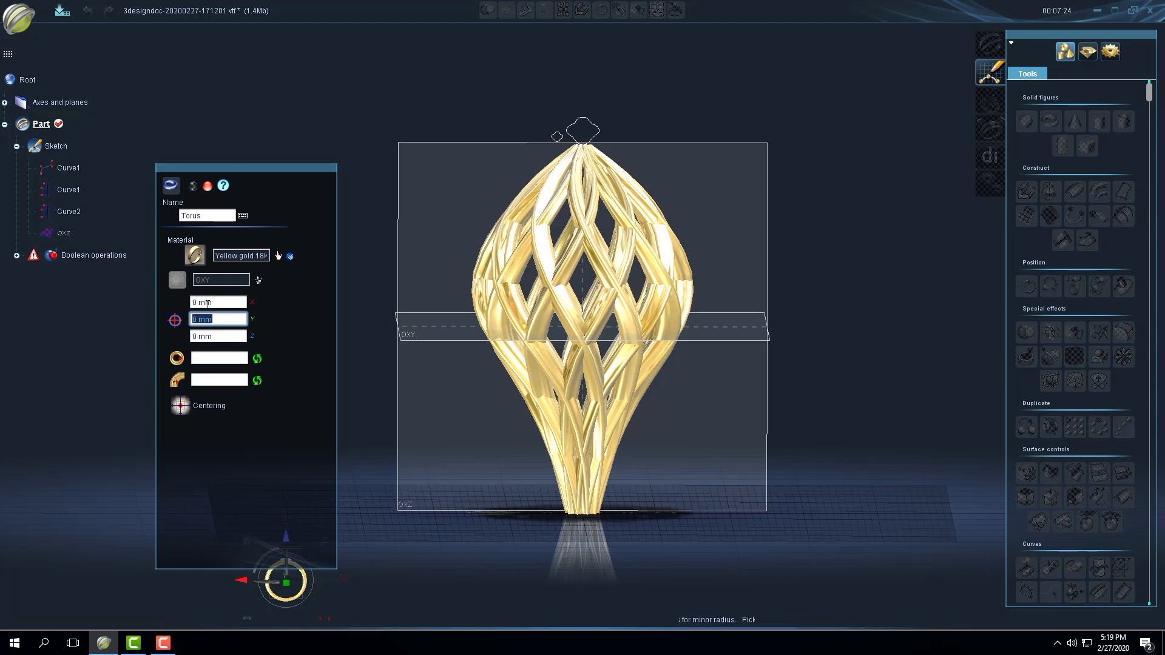
Set the torus's major radius to 3 mm and its minor radius to 2 mm.
click(210, 355)
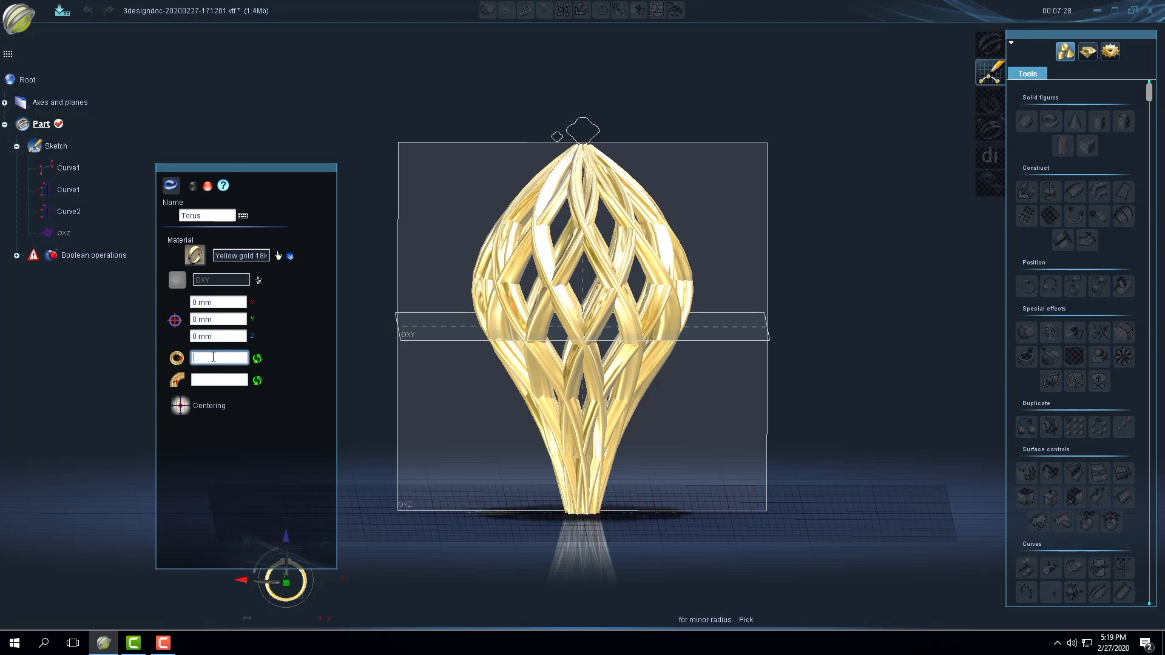
text(3)
key(Return)
click(219, 379)
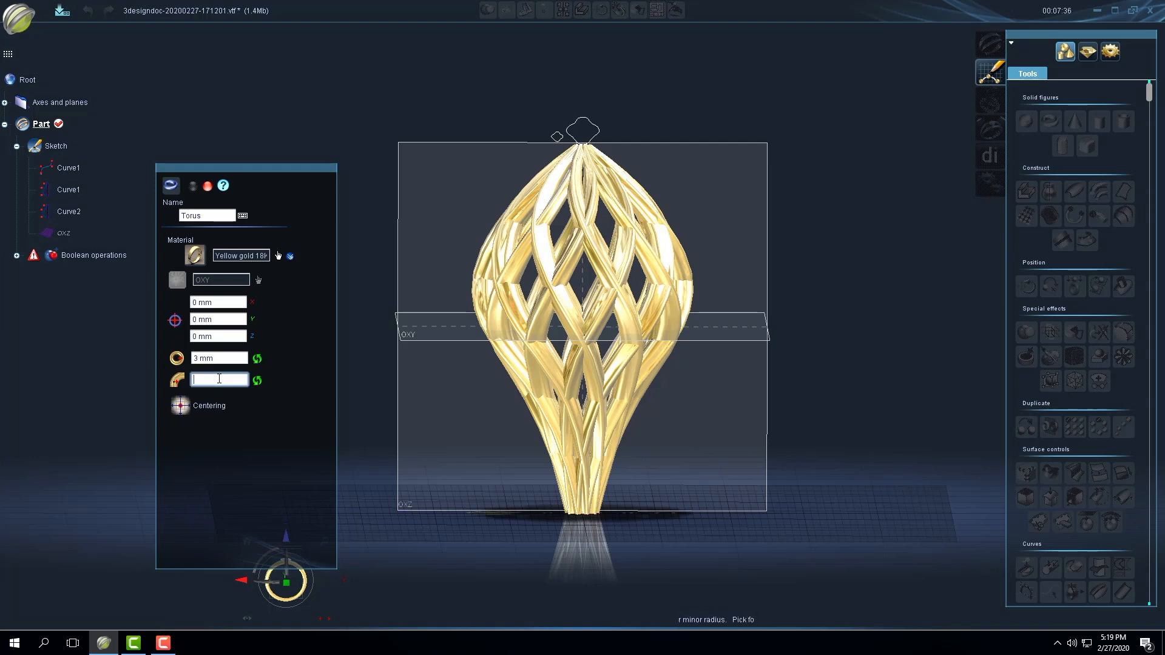
text(2)
key(Return)
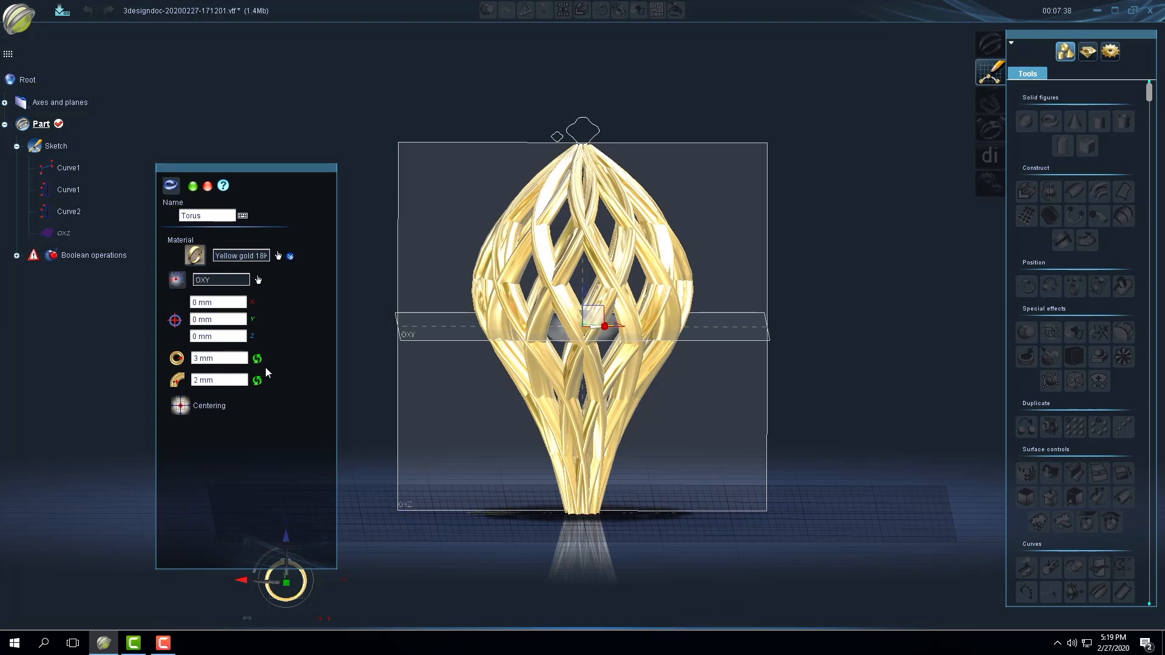
Raise the torus to the cage's upper tip at about Z 25.69 mm and widen its major radius to about 3.32 mm.
drag(582, 293, 583, 121)
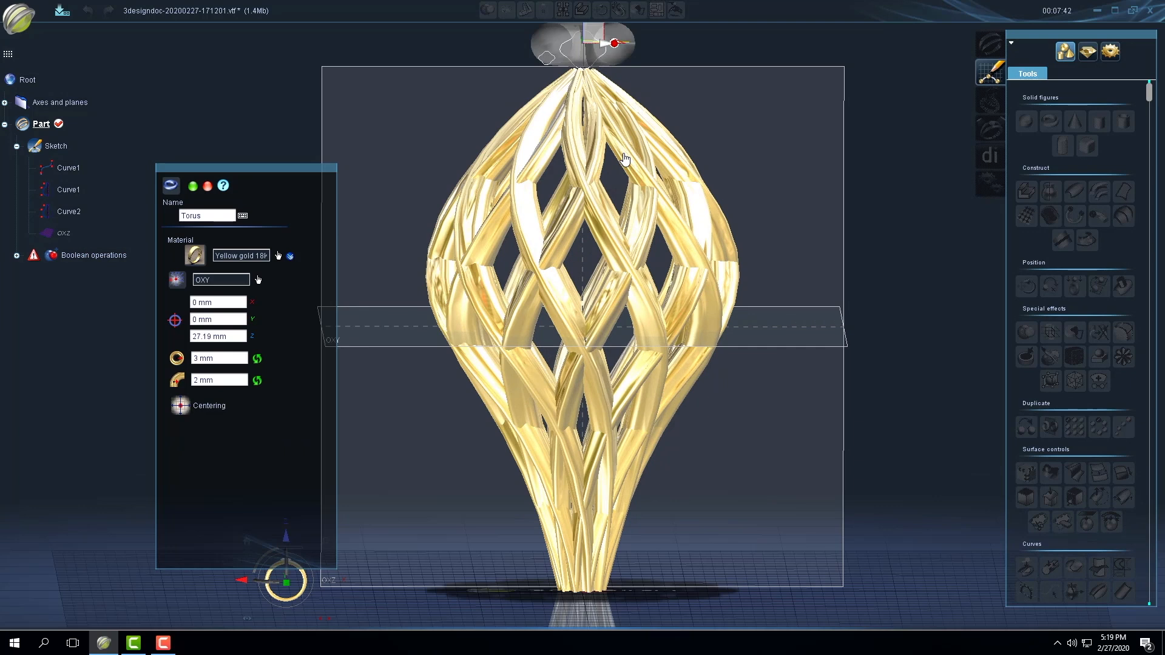
scroll(639, 274, up, 3)
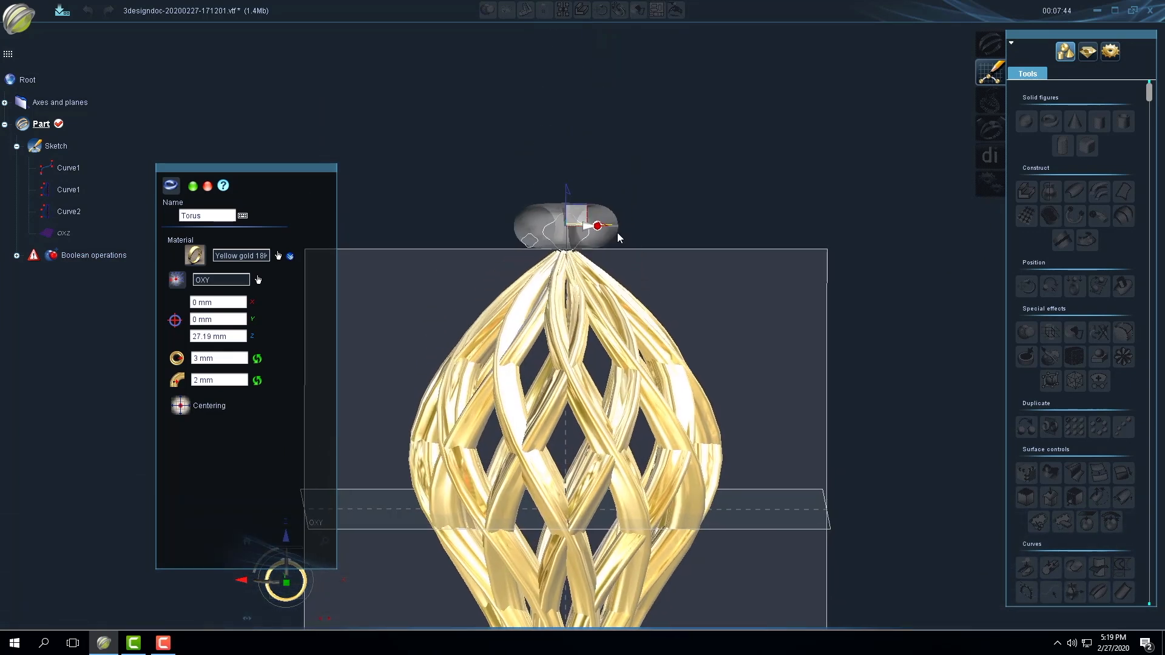
scroll(619, 241, up, 3)
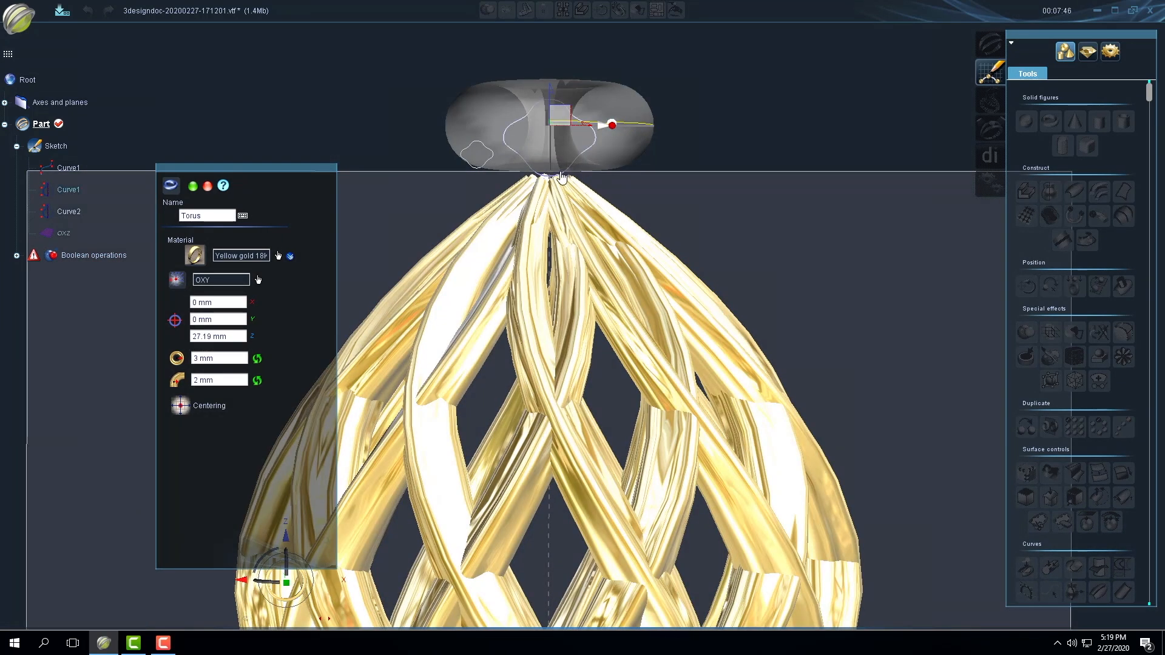
drag(617, 126, 618, 126)
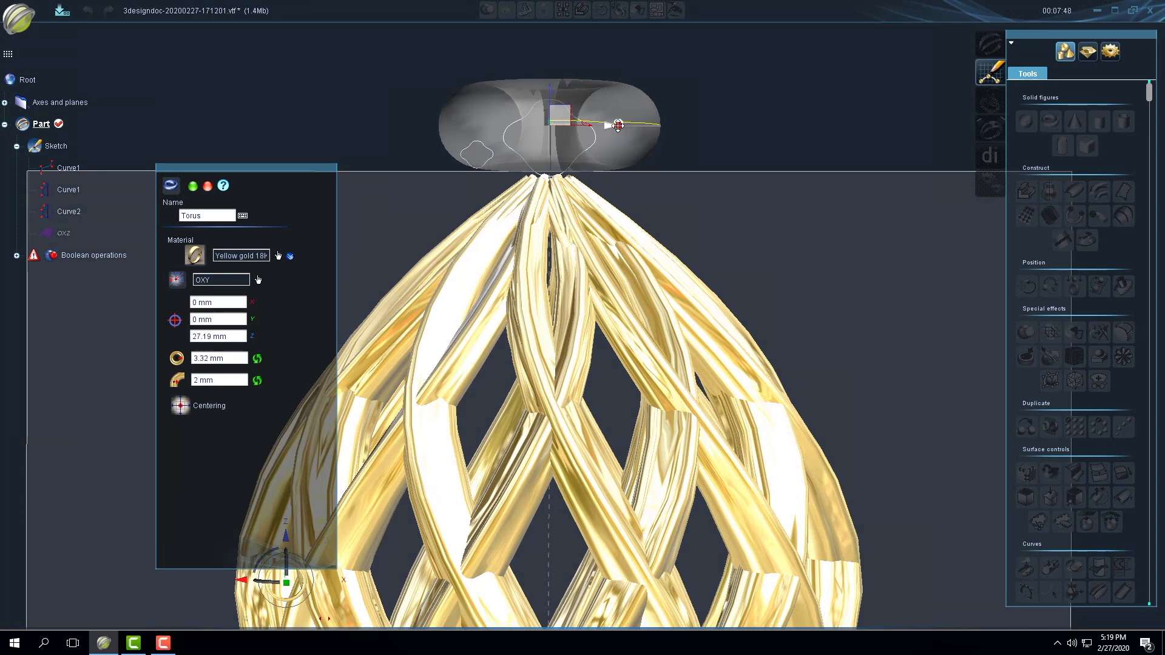
drag(551, 92, 554, 124)
Shrink the torus to a 1.82 mm major radius and a 1 mm minor radius, and create it.
middle_drag(702, 138, 667, 370)
click(236, 357)
scroll(235, 357, up, 1)
scroll(235, 358, up, 3)
scroll(235, 358, up, 13)
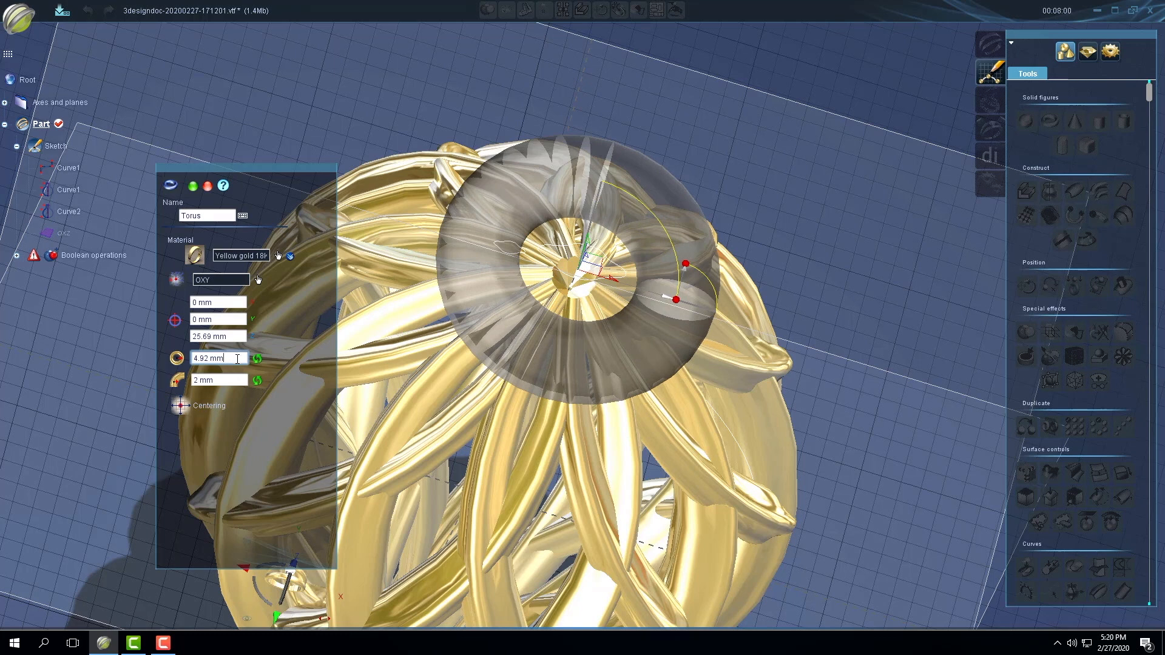
scroll(238, 358, down, 20)
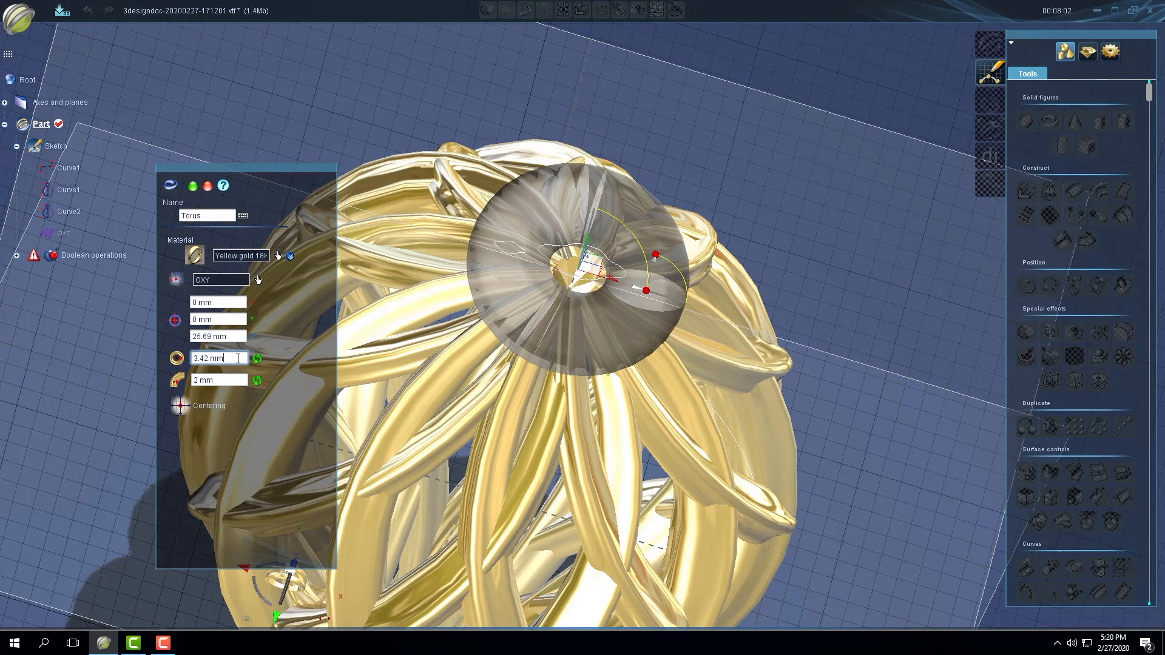
scroll(238, 358, down, 2)
scroll(227, 381, down, 3)
scroll(228, 380, up, 10)
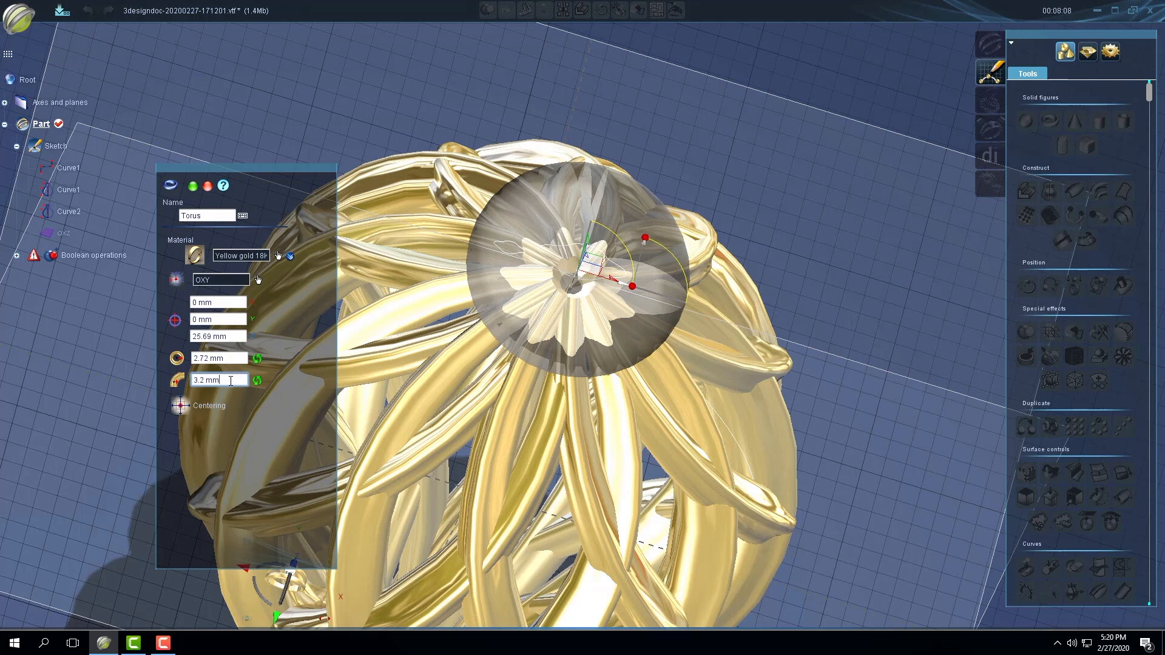
scroll(231, 380, down, 8)
scroll(230, 380, down, 20)
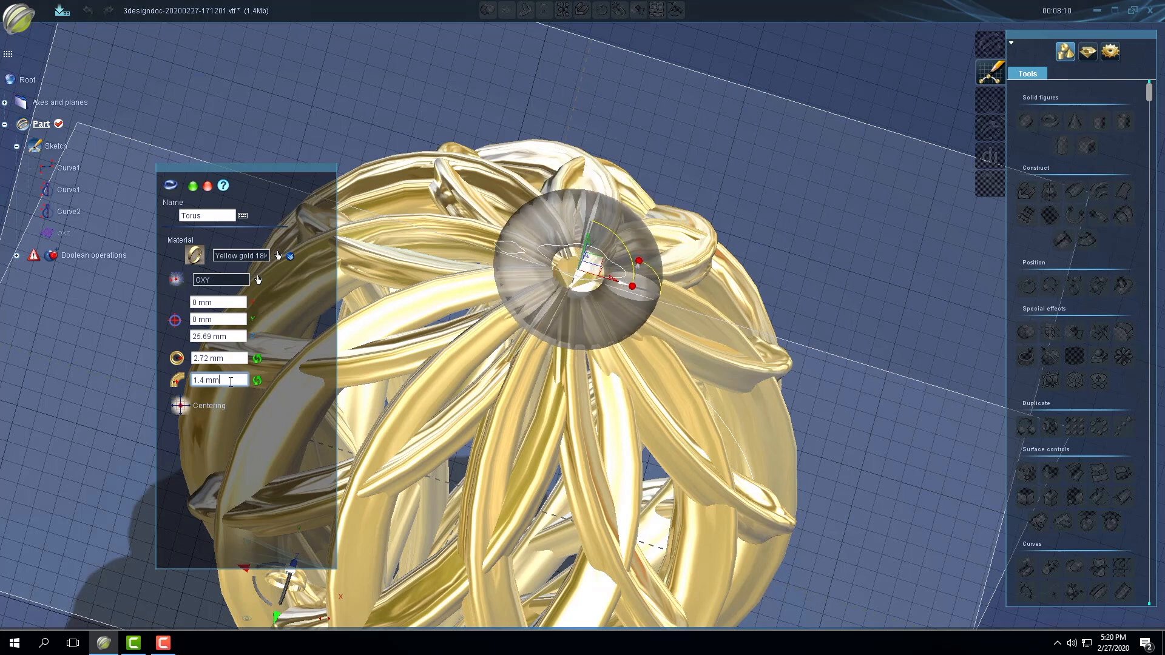
scroll(230, 381, up, 6)
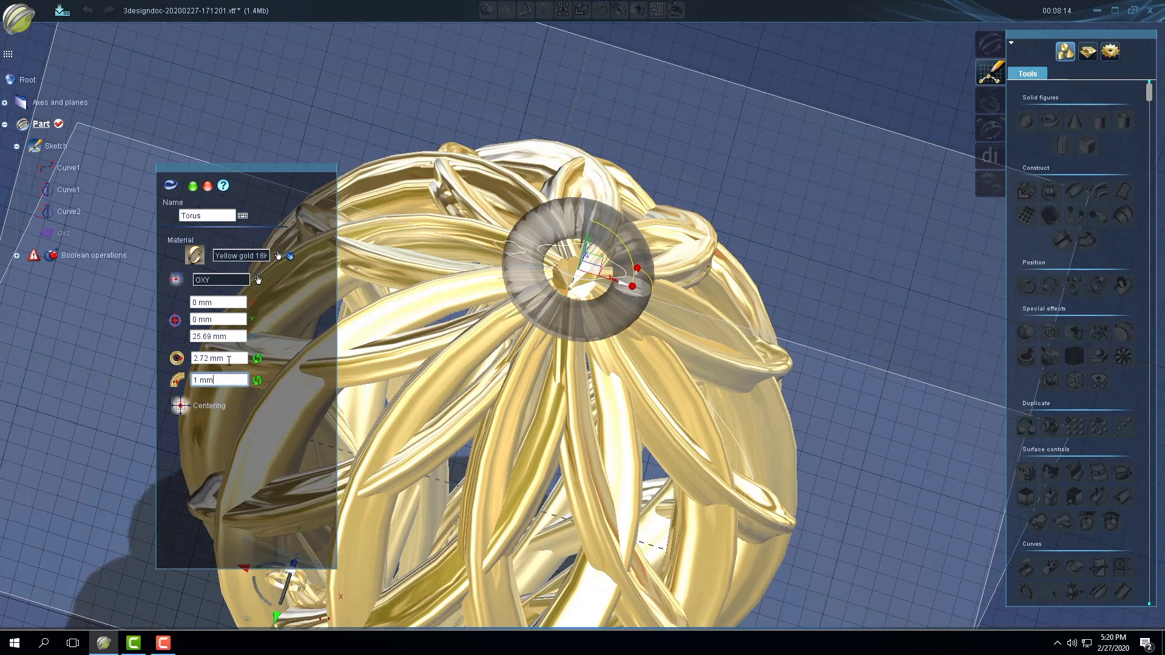
click(228, 360)
scroll(229, 362, down, 9)
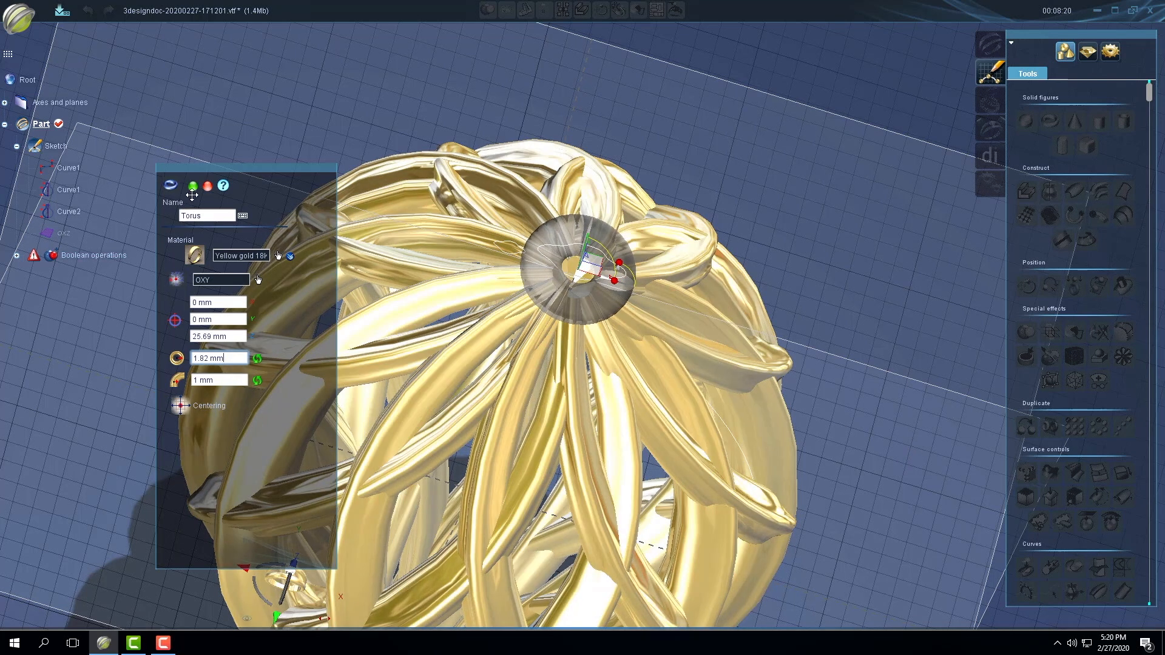
Move the torus down along Z by about 1.37 mm so that it sits on the cage's upper tip.
right_click(883, 416)
right_drag(875, 439, 811, 229)
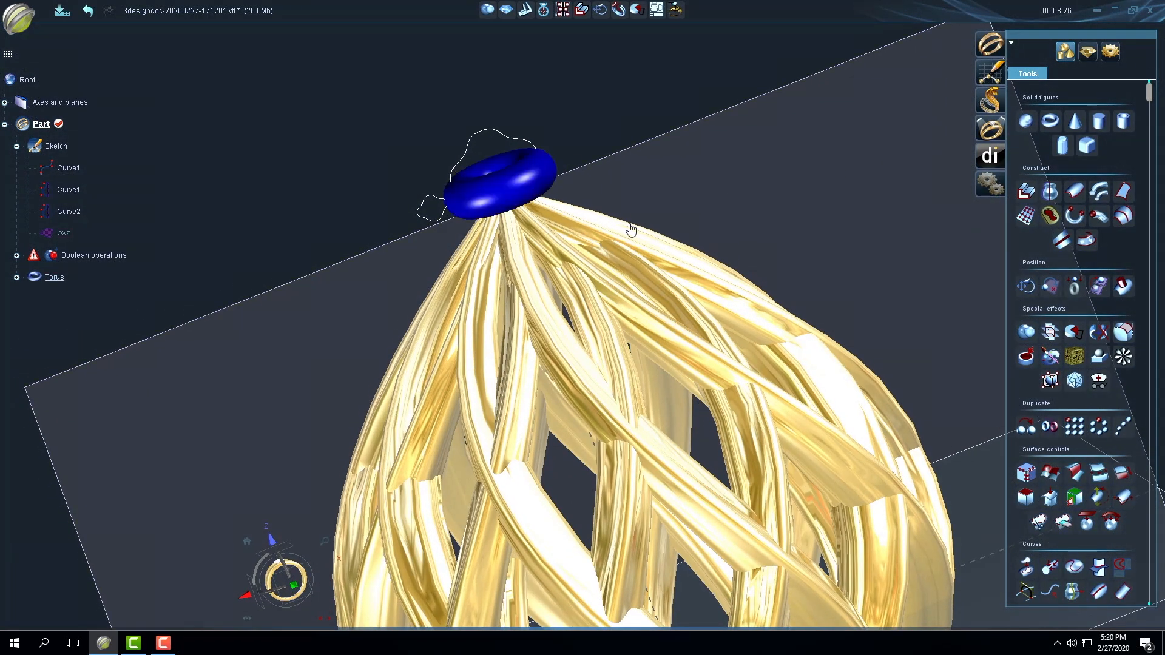
click(1026, 287)
drag(491, 148, 496, 166)
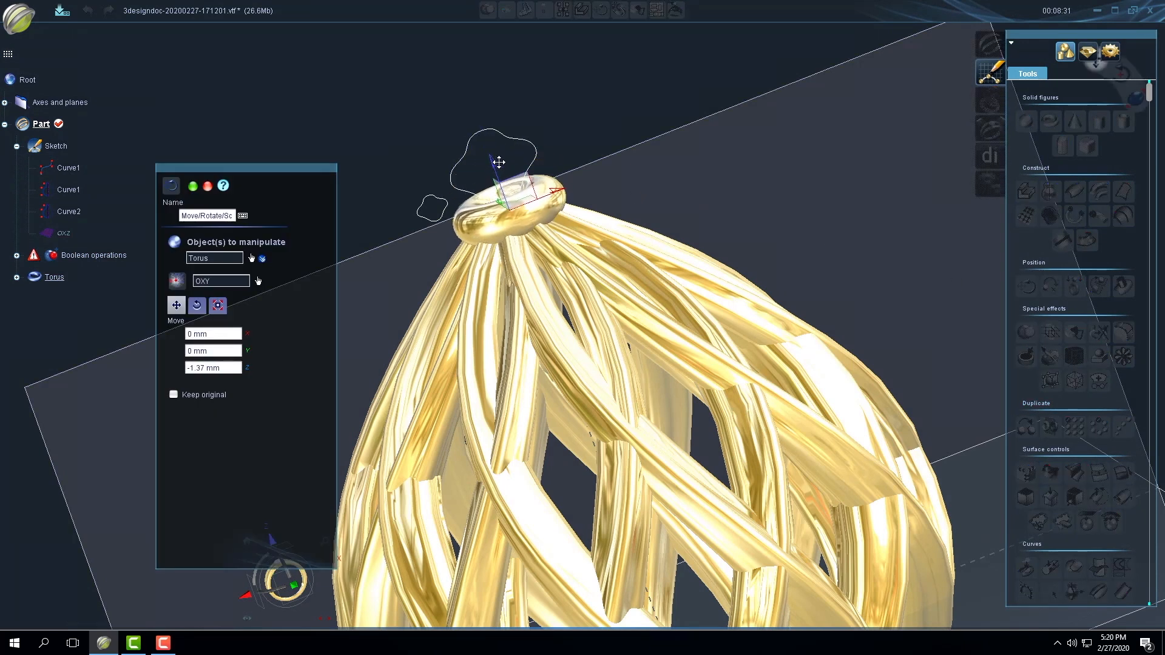
click(193, 186)
Clone the top torus to the cage's lower end, offset by about -49.7 mm along Z.
middle_drag(843, 231, 437, 267)
scroll(817, 265, down, 5)
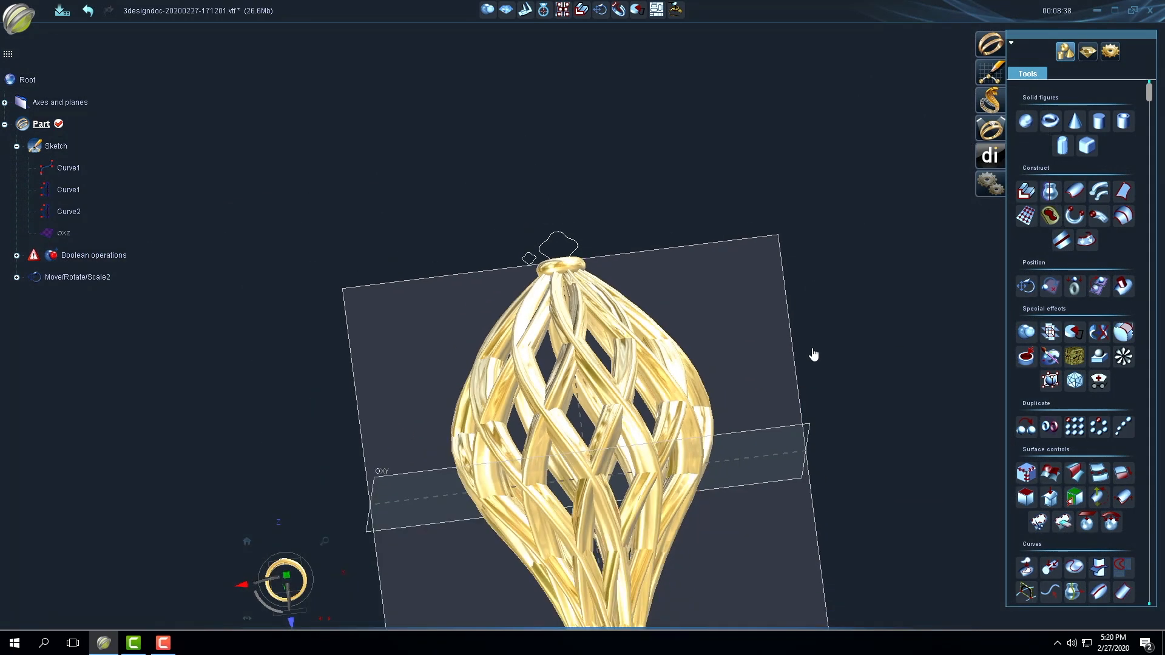
click(561, 267)
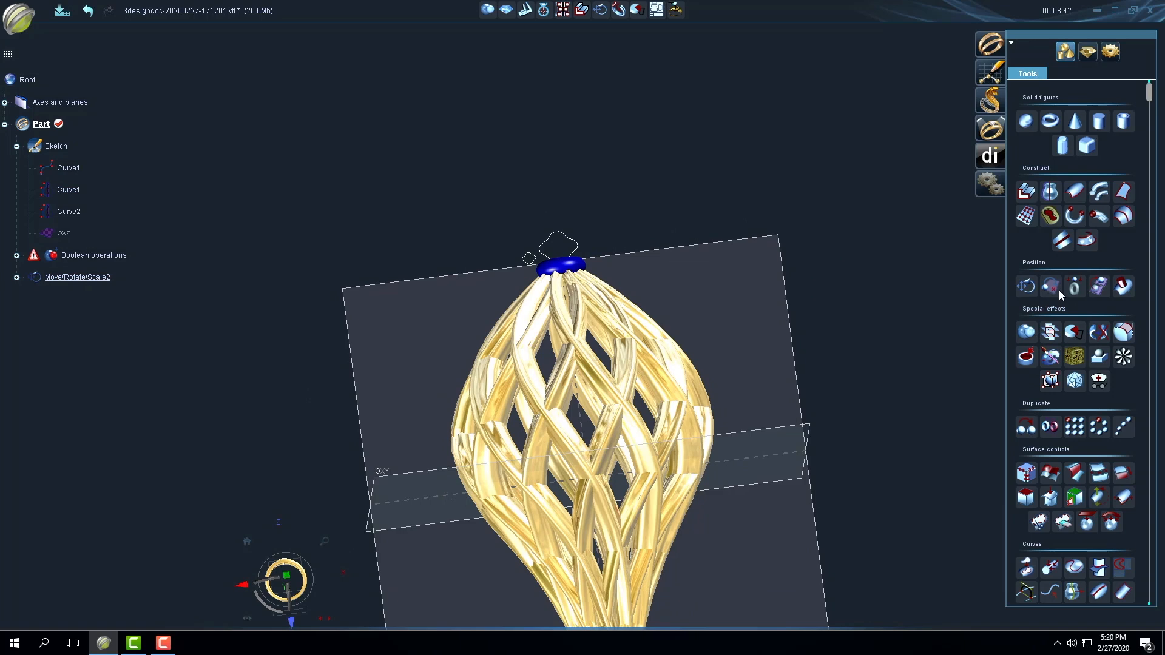
scroll(1060, 338, down, 2)
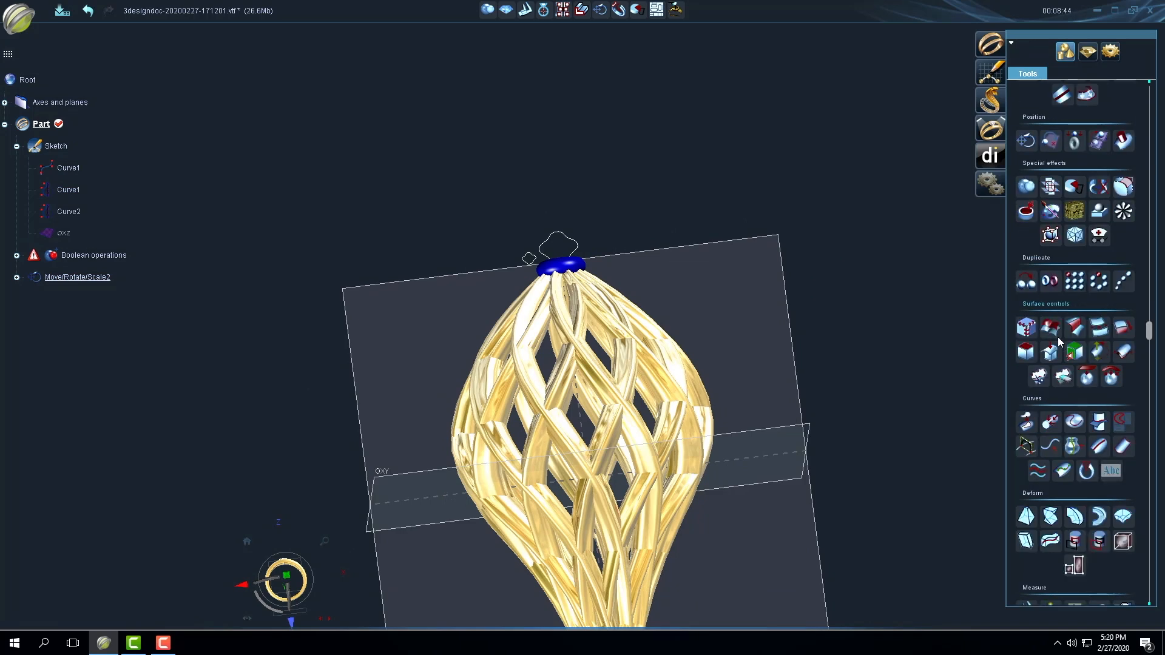
click(1049, 281)
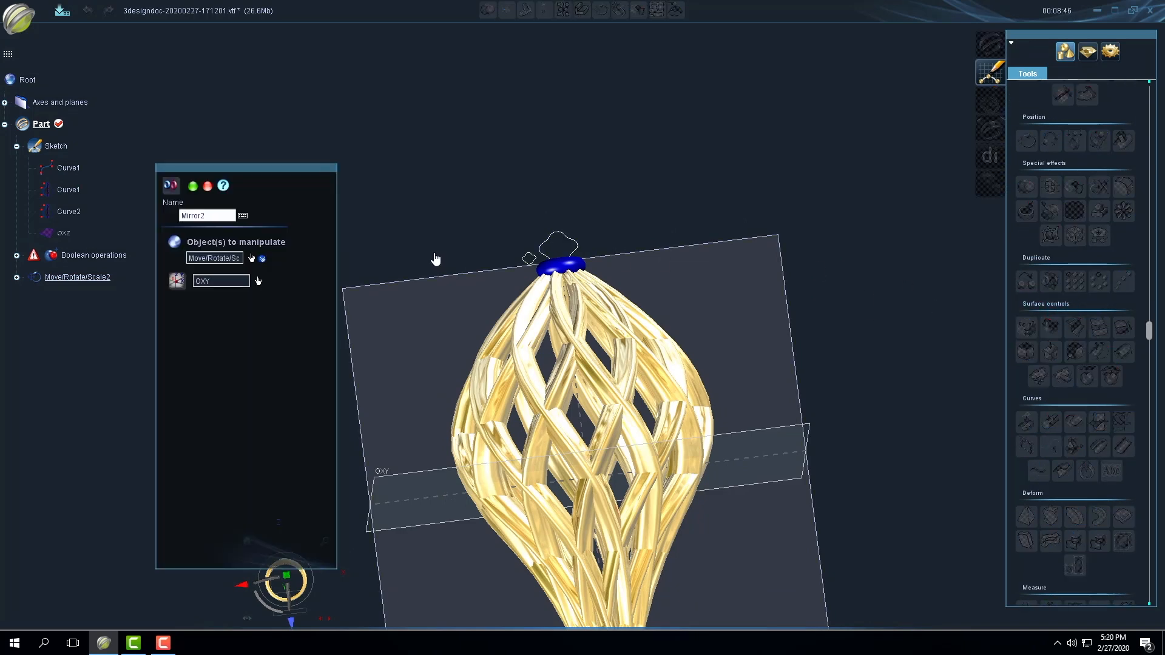
click(207, 185)
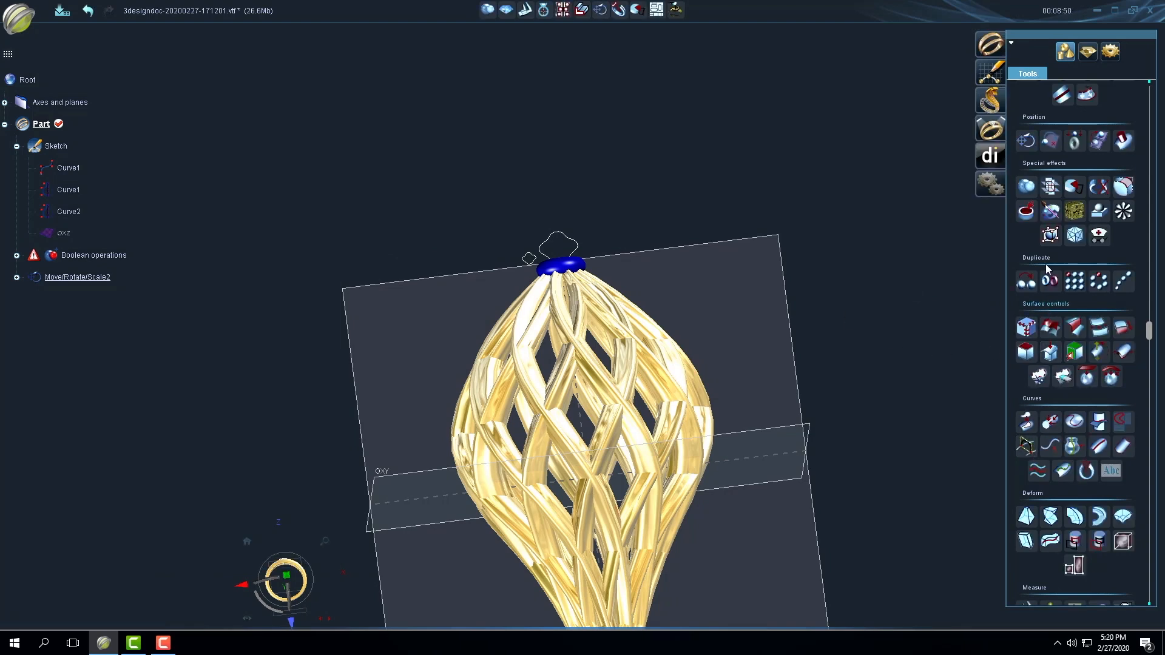
click(1026, 281)
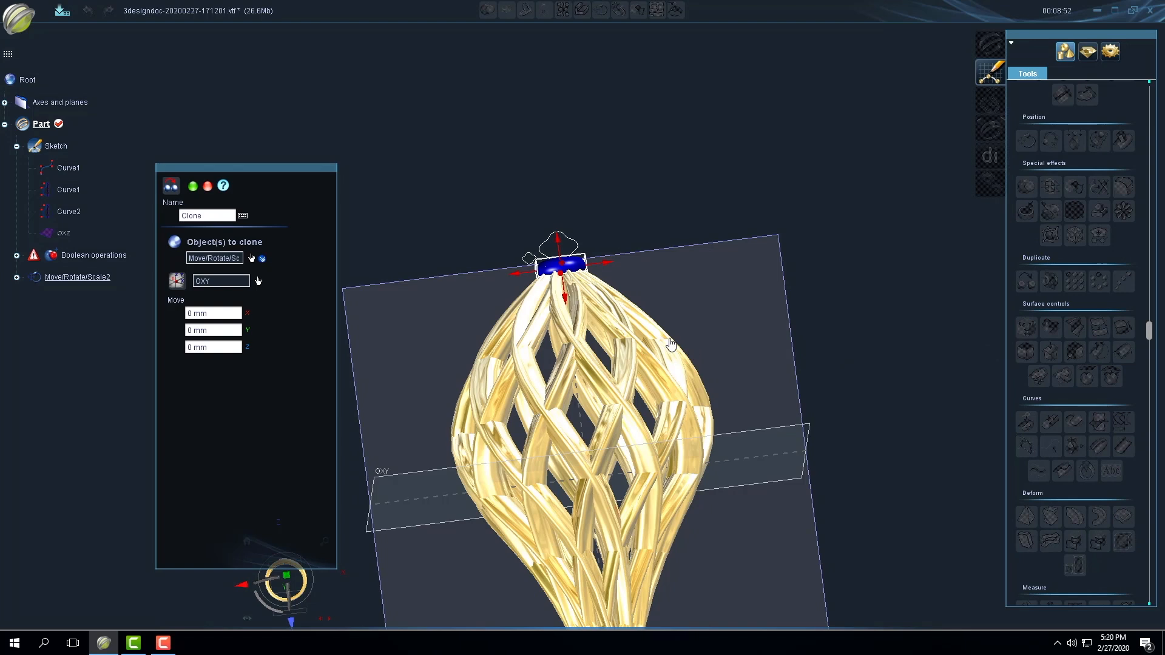
scroll(788, 367, down, 2)
mouse_move(573, 320)
mouse_down()
mouse_move(601, 537)
mouse_move(629, 609)
mouse_up()
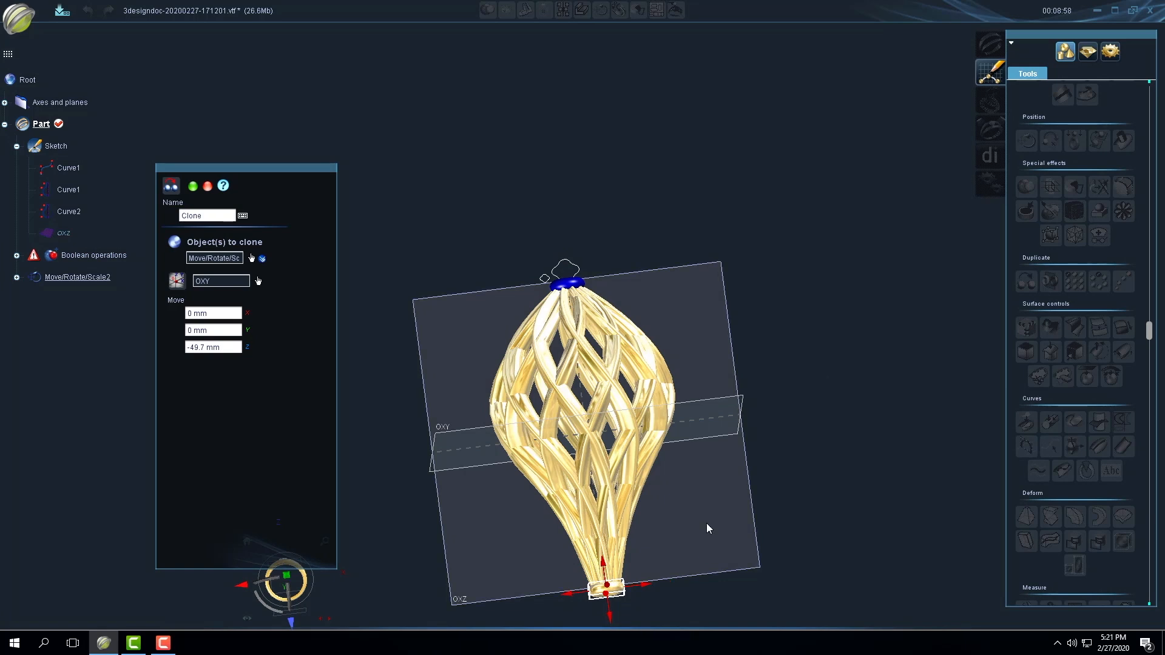
scroll(707, 371, down, 3)
scroll(671, 384, up, 6)
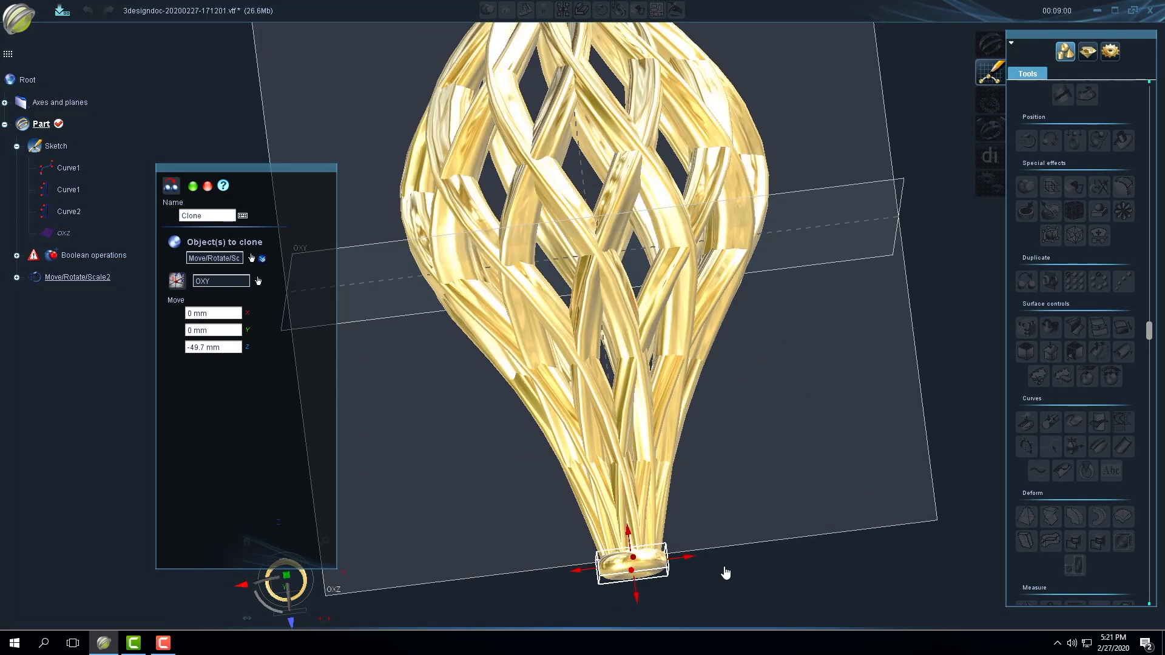
middle_drag(707, 558, 679, 595)
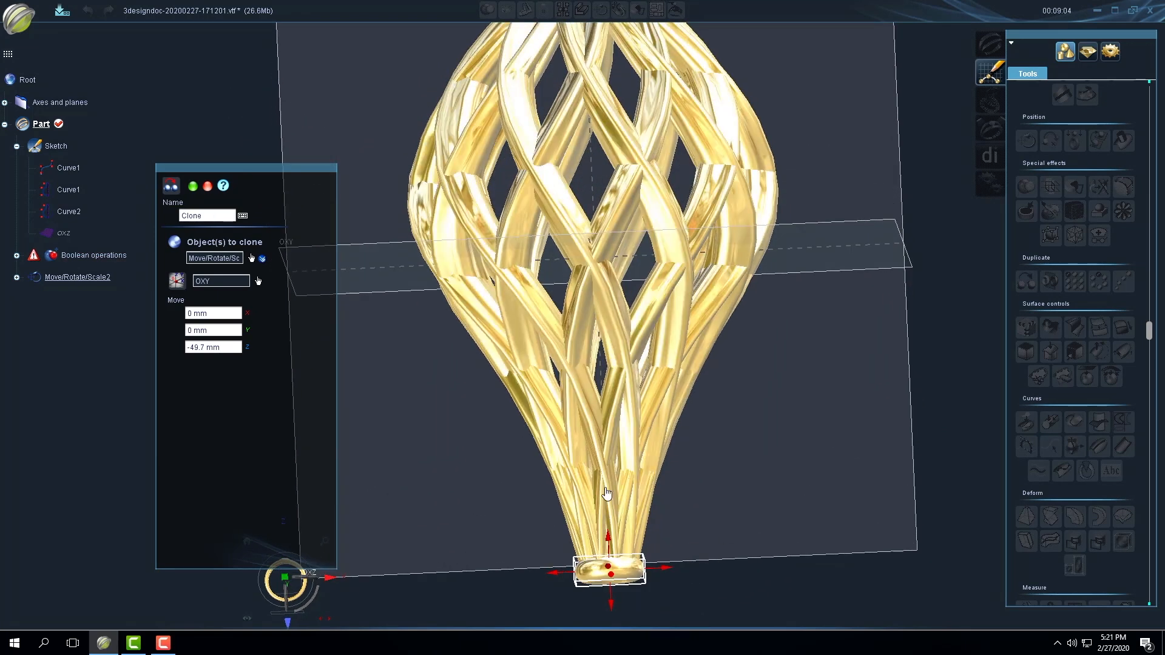
click(192, 186)
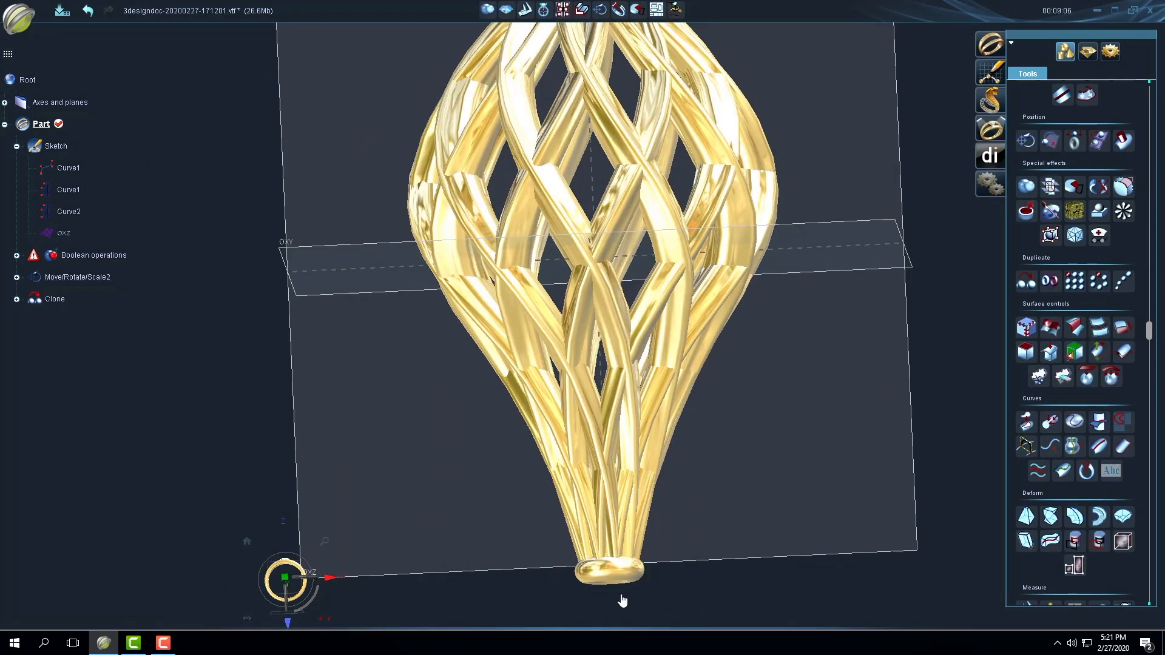
Freeze the cloned torus at the cage's lower end, and restore its normal display.
right_click(629, 567)
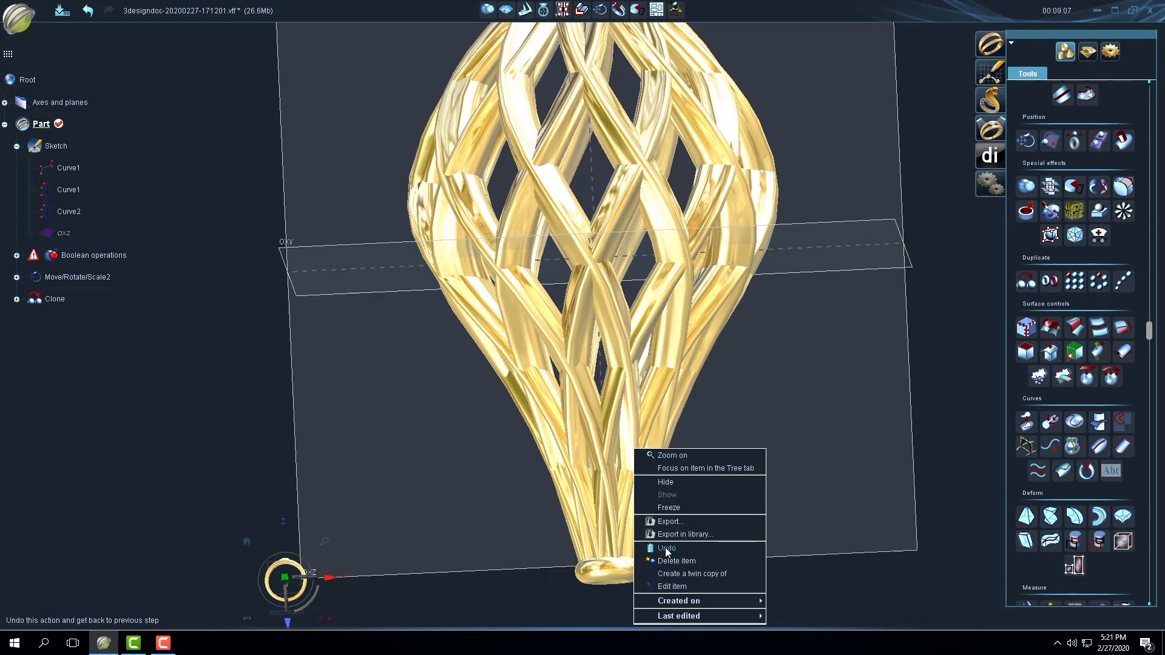
click(668, 508)
mouse_move(661, 580)
middle_down()
mouse_move(670, 602)
mouse_move(664, 563)
middle_up()
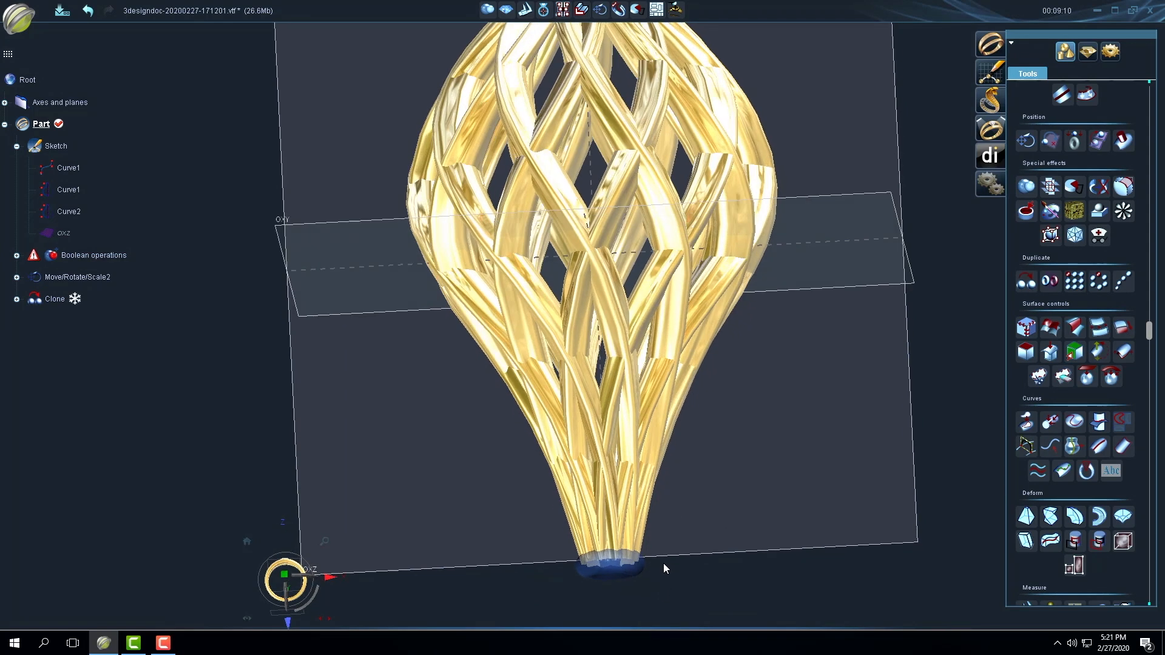
right_click(66, 300)
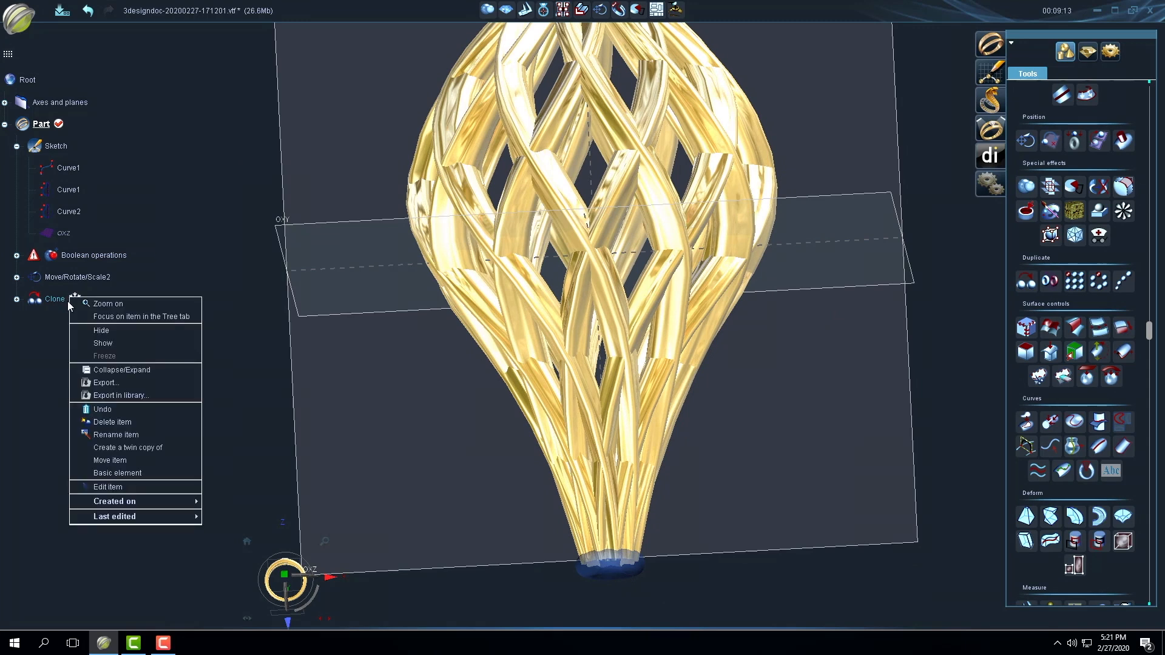
click(97, 341)
Open the cage's side profile curve for editing and pull its third control point outward to about X 17.48, Y 7.6 mm.
mouse_move(489, 432)
middle_down()
mouse_move(414, 435)
mouse_move(426, 437)
middle_up()
scroll(427, 437, down, 4)
middle_drag(528, 306, 803, 238)
middle_drag(486, 330, 866, 294)
middle_drag(408, 314, 526, 321)
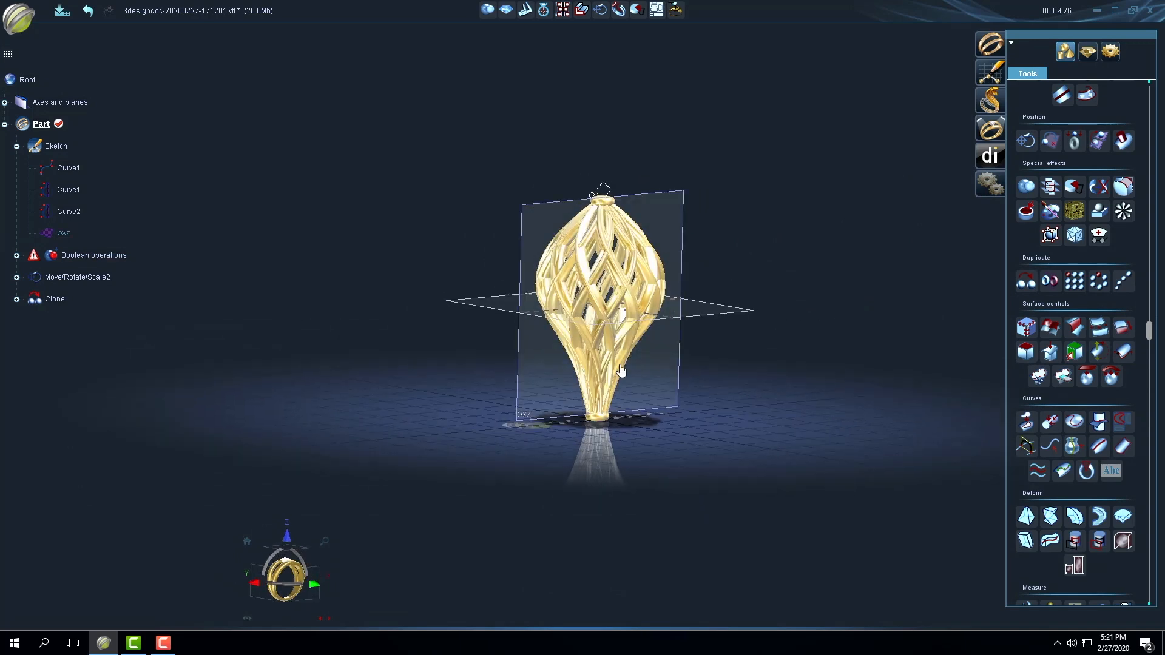
middle_drag(722, 375, 557, 372)
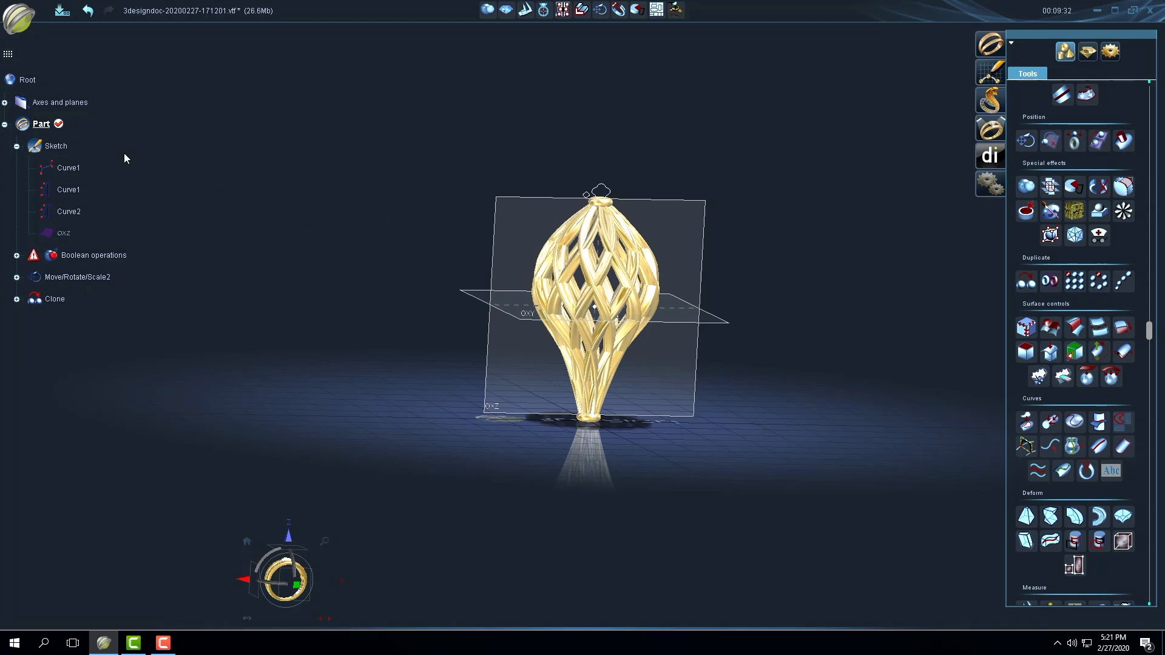
double_click(63, 166)
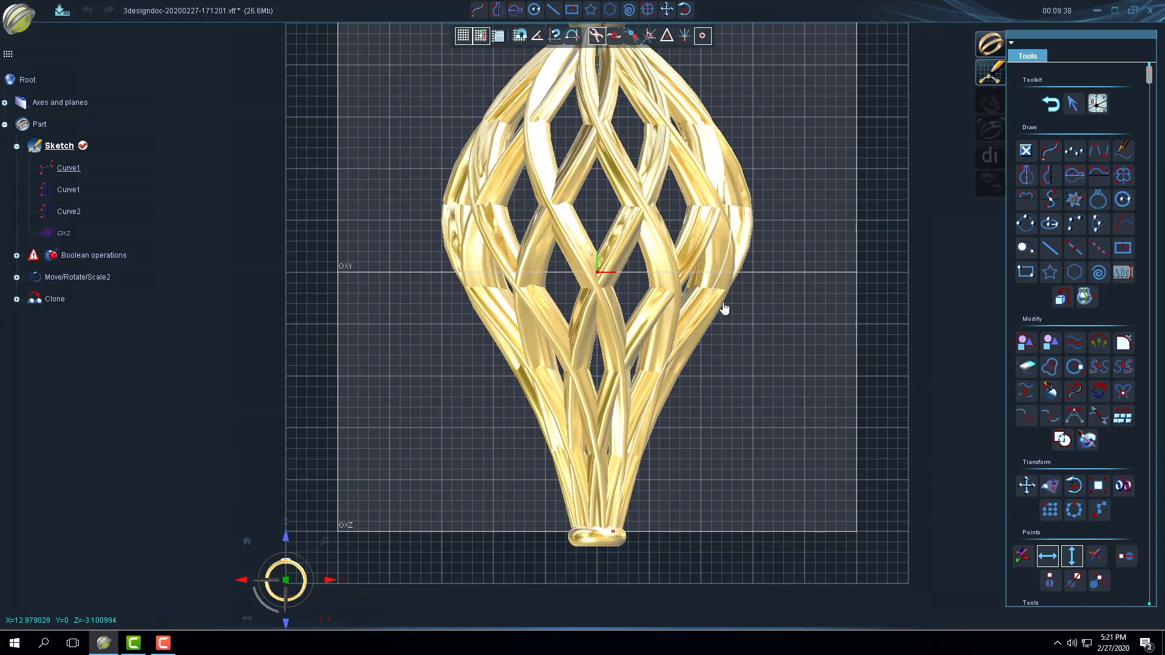
click(724, 269)
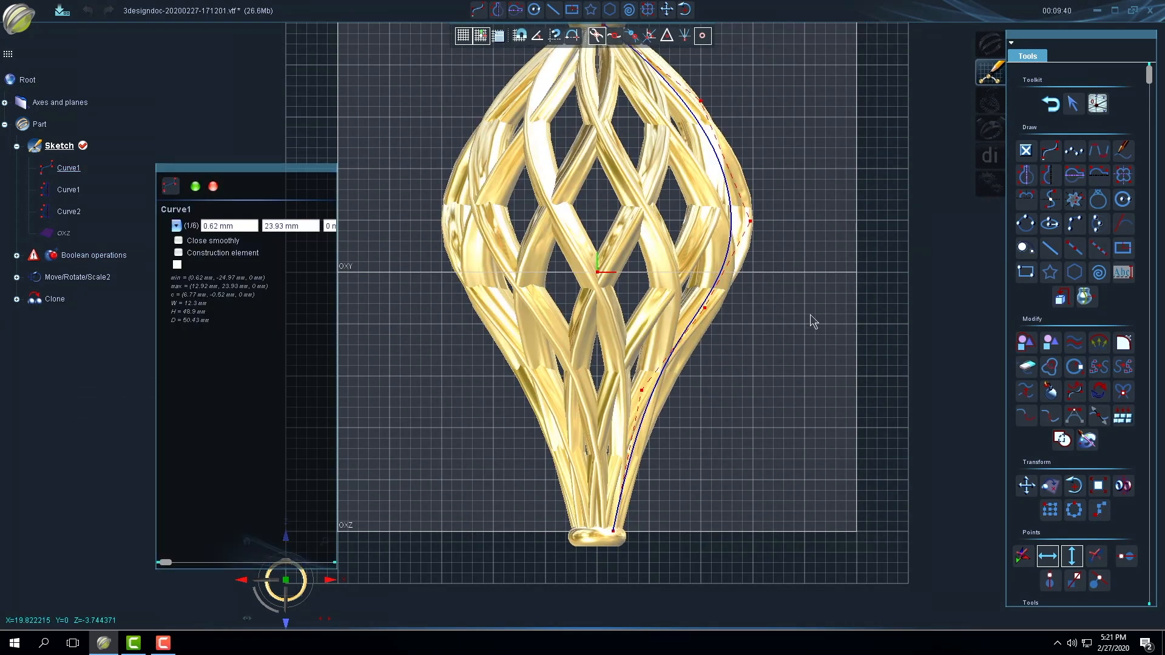
drag(754, 229, 780, 200)
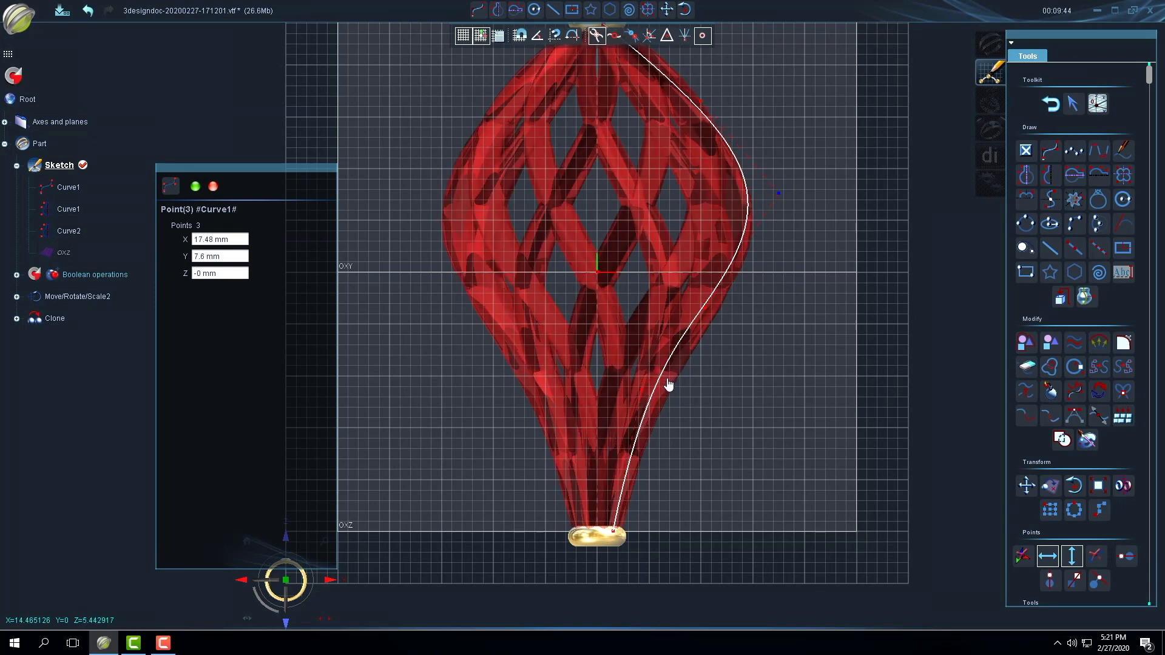
Pull the profile curve's fifth control point outward to about X 11.08, Y -12.62 mm.
scroll(683, 387, up, 1)
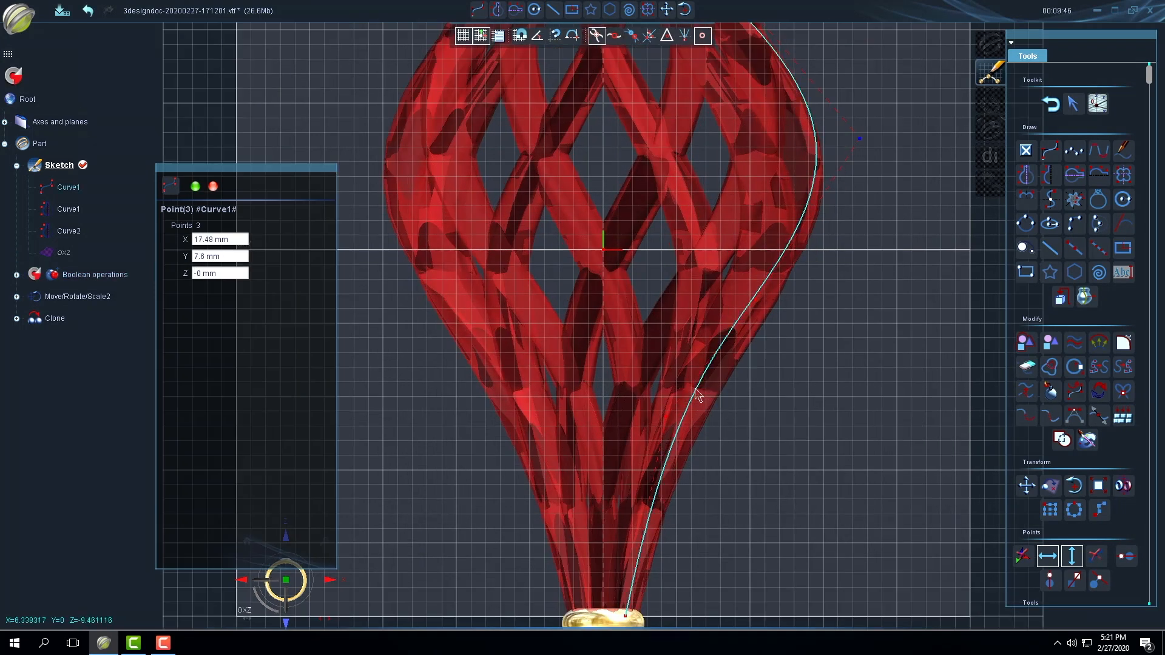
click(698, 393)
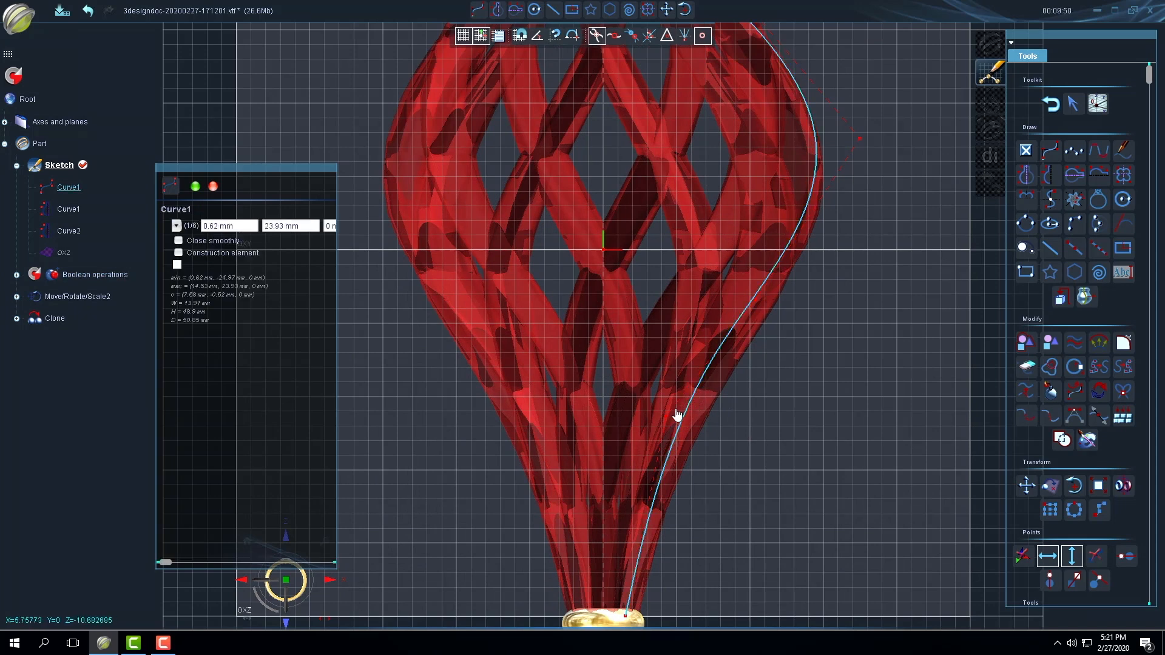
drag(666, 420, 766, 435)
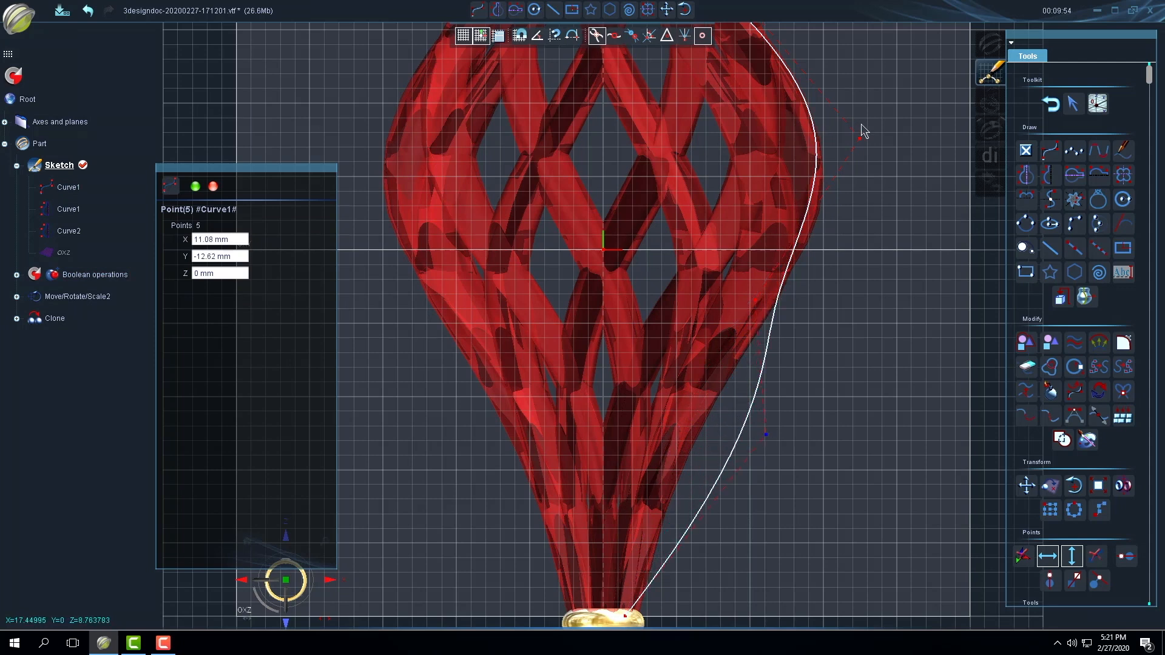
Pull the profile's third control point inward, move its fourth to about X 6.04, Y -3.23 mm, and apply the new shape to the cage.
drag(859, 139, 788, 103)
drag(755, 303, 692, 301)
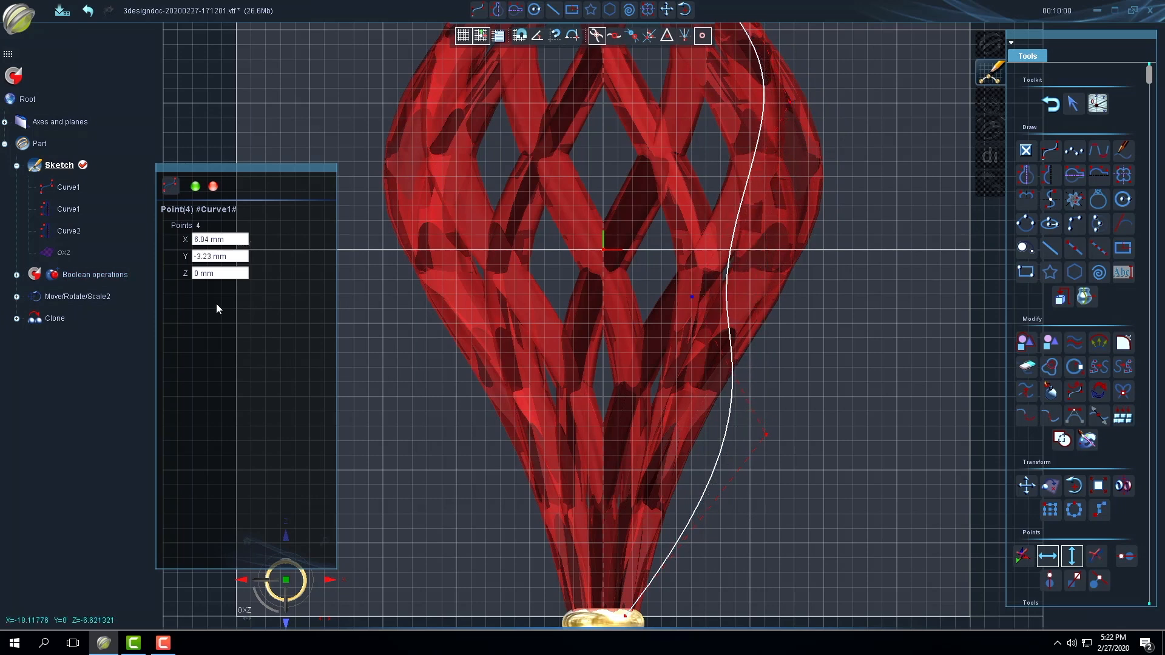
click(194, 188)
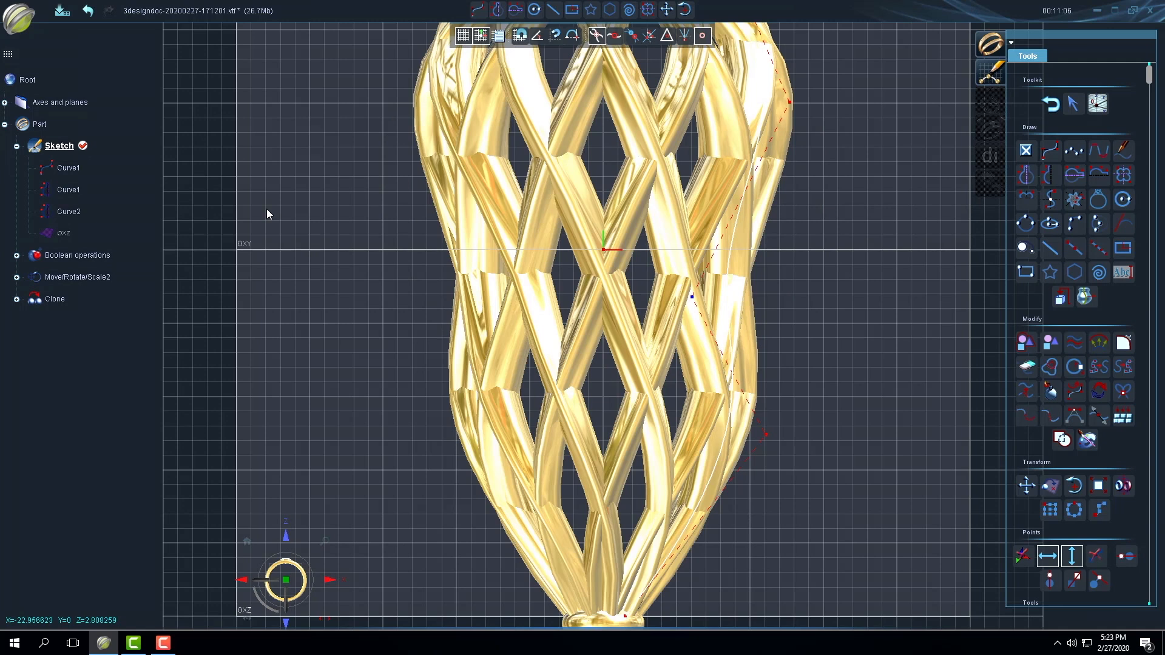
Edit the larger closed curve above the cage, pulling its second point to about X -1.41, Y 28.18 mm and fifth to X -1.81, Y 25.32 mm, and apply.
scroll(780, 336, down, 3)
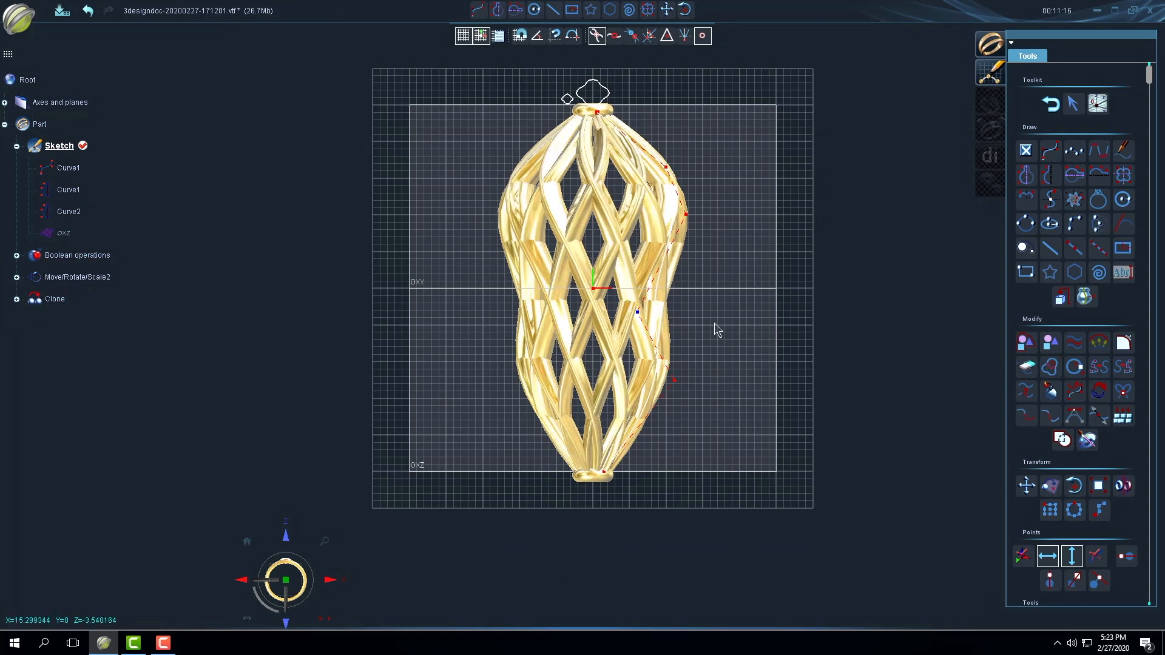
middle_drag(756, 291, 813, 313)
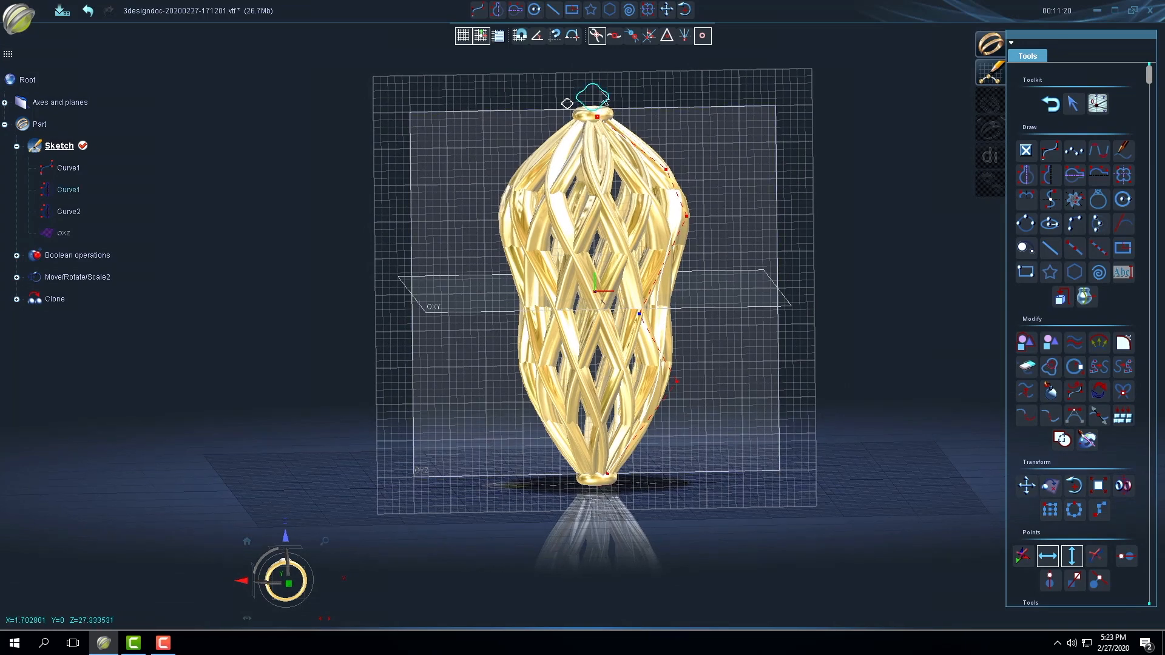
middle_drag(674, 279, 673, 156)
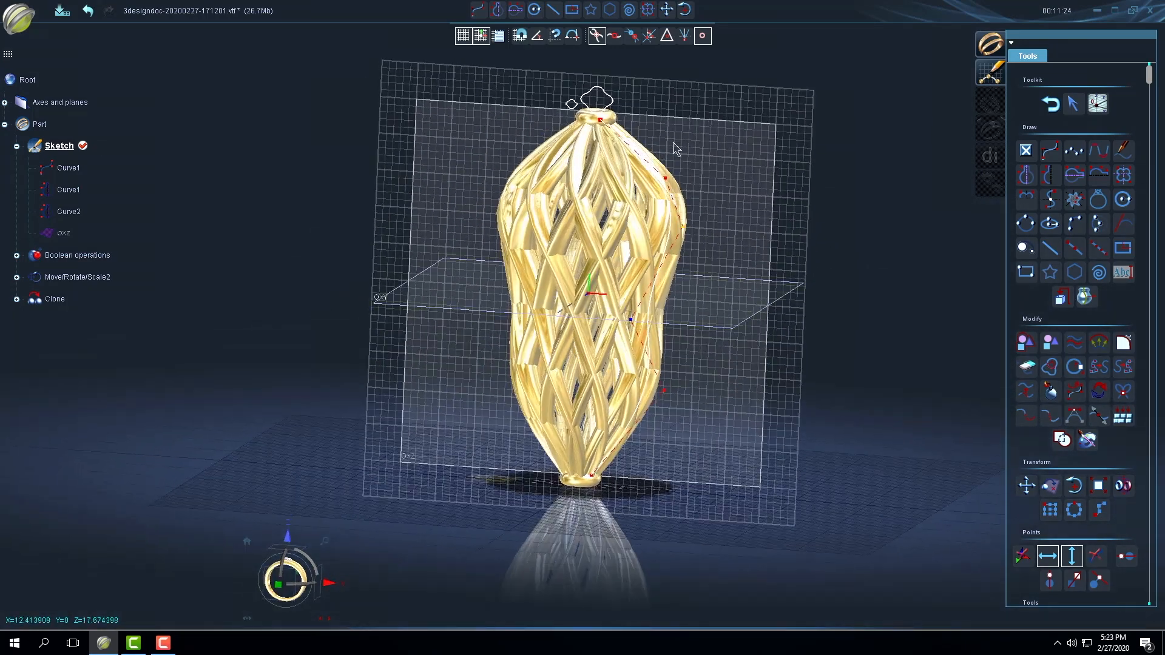
double_click(613, 104)
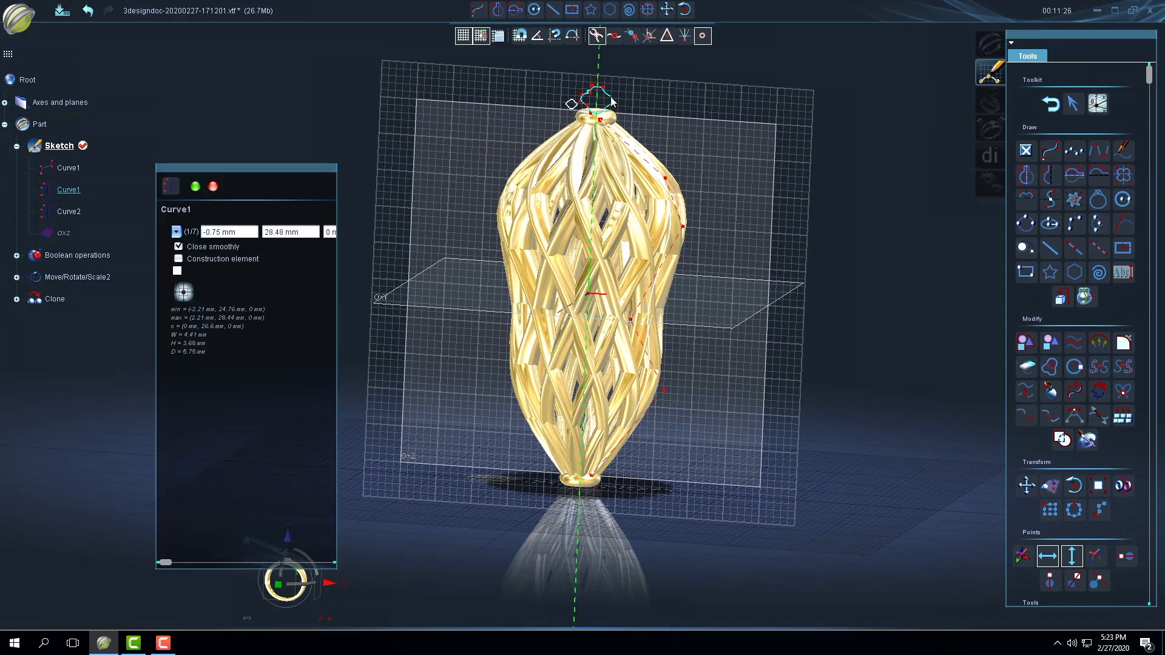
scroll(707, 209, up, 1)
scroll(533, 270, up, 5)
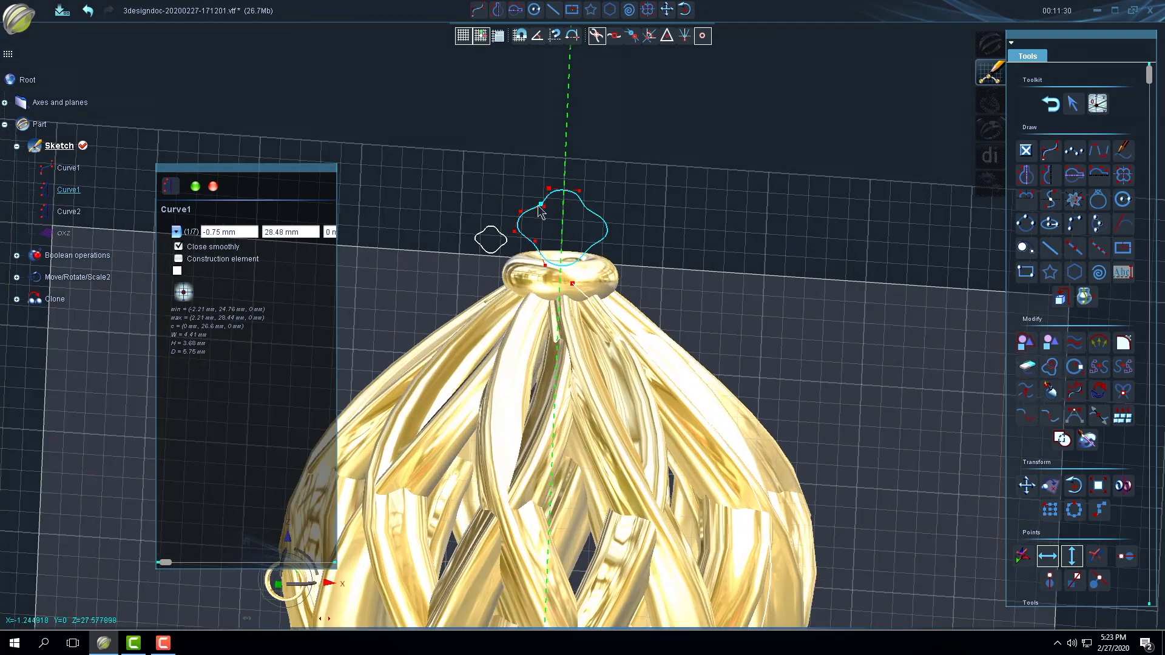
drag(540, 205, 536, 196)
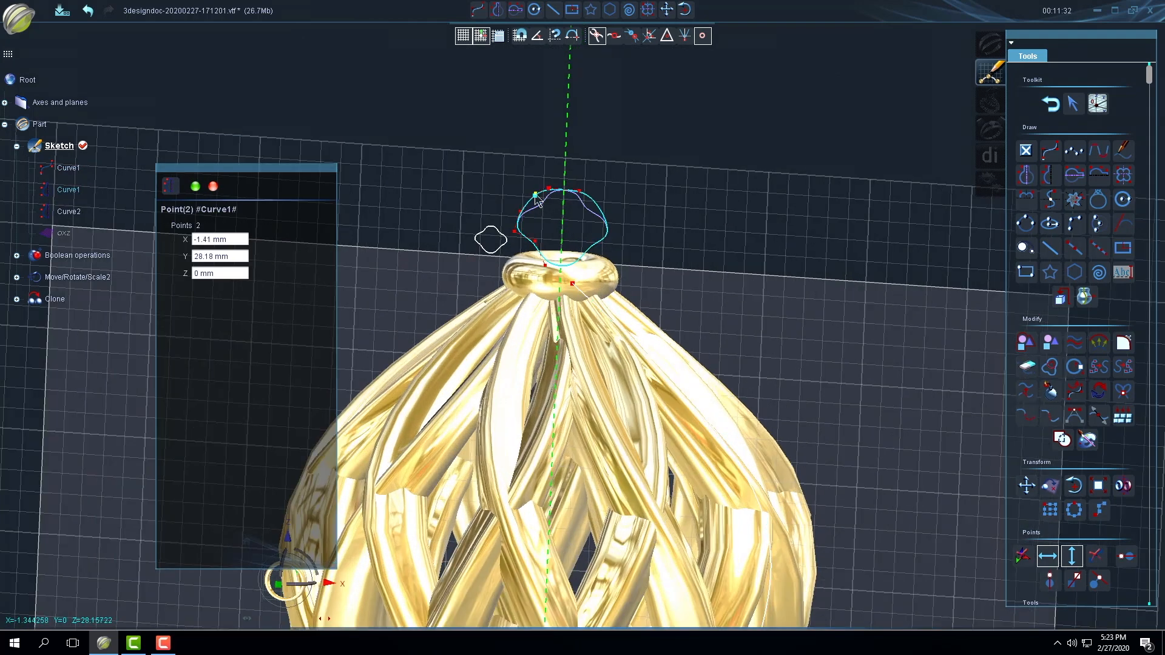
drag(535, 241, 524, 251)
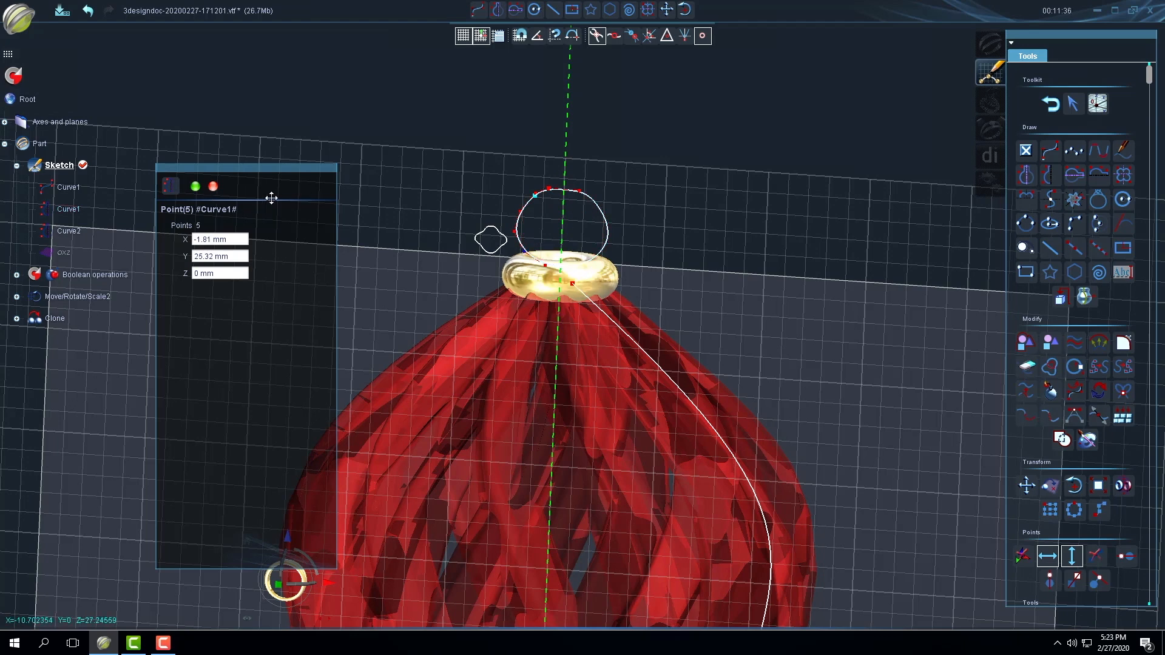
click(194, 187)
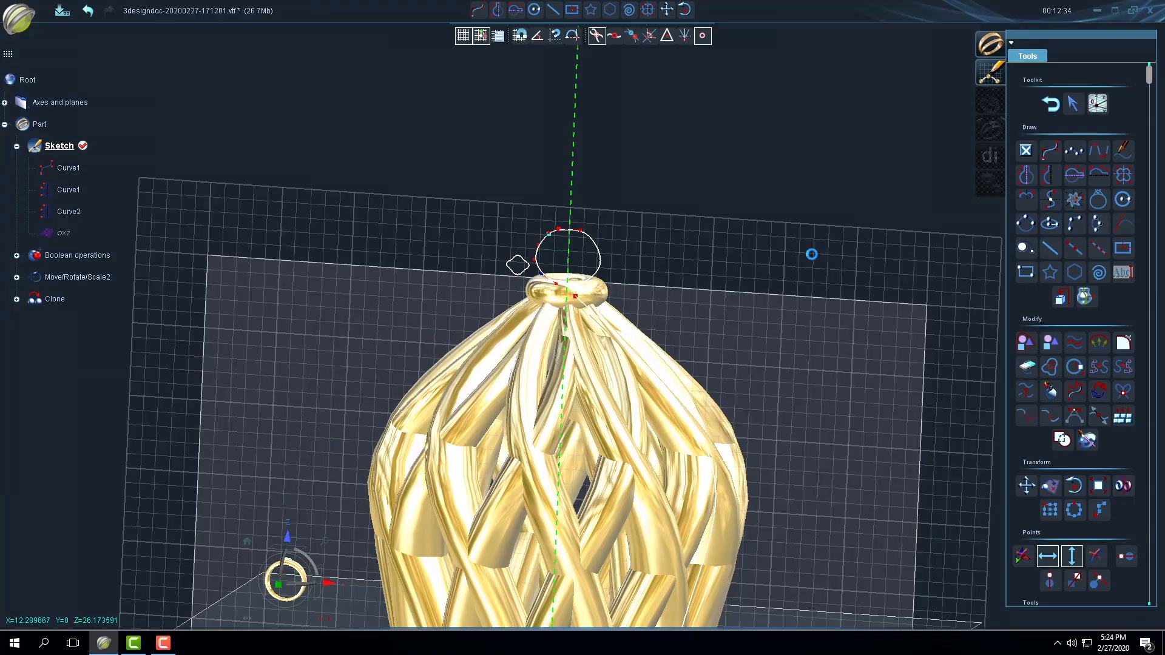
Select the cage and examine how its woven strands meet each other and the tori at the upper and lower ends.
middle_drag(770, 239, 786, 457)
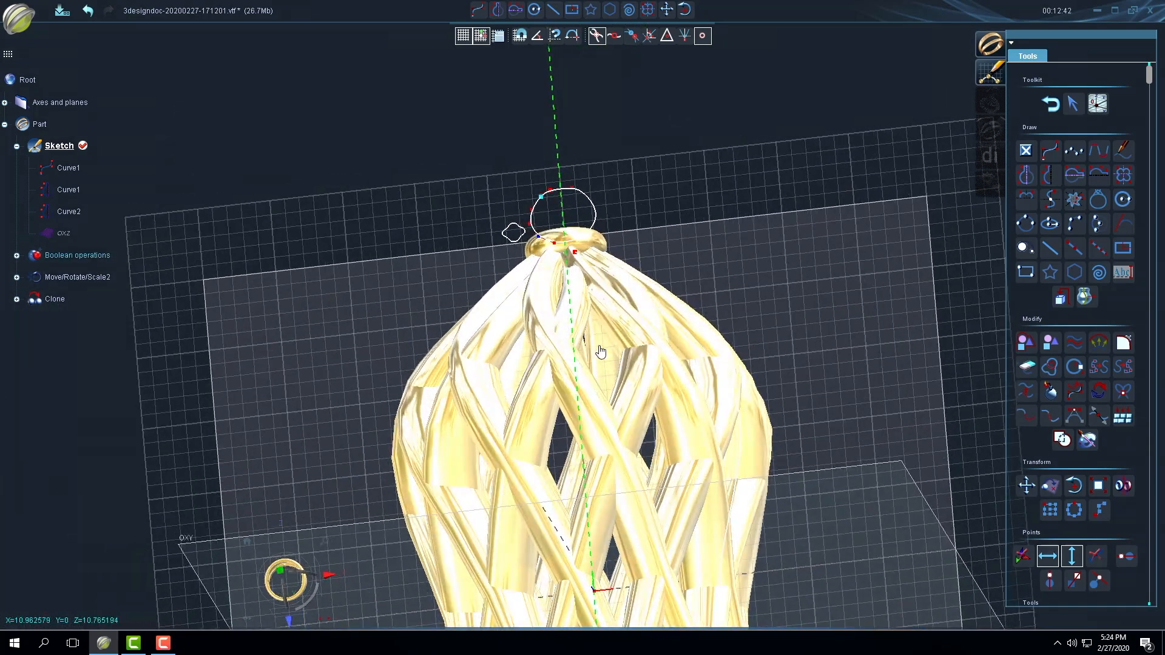
middle_drag(600, 352, 663, 432)
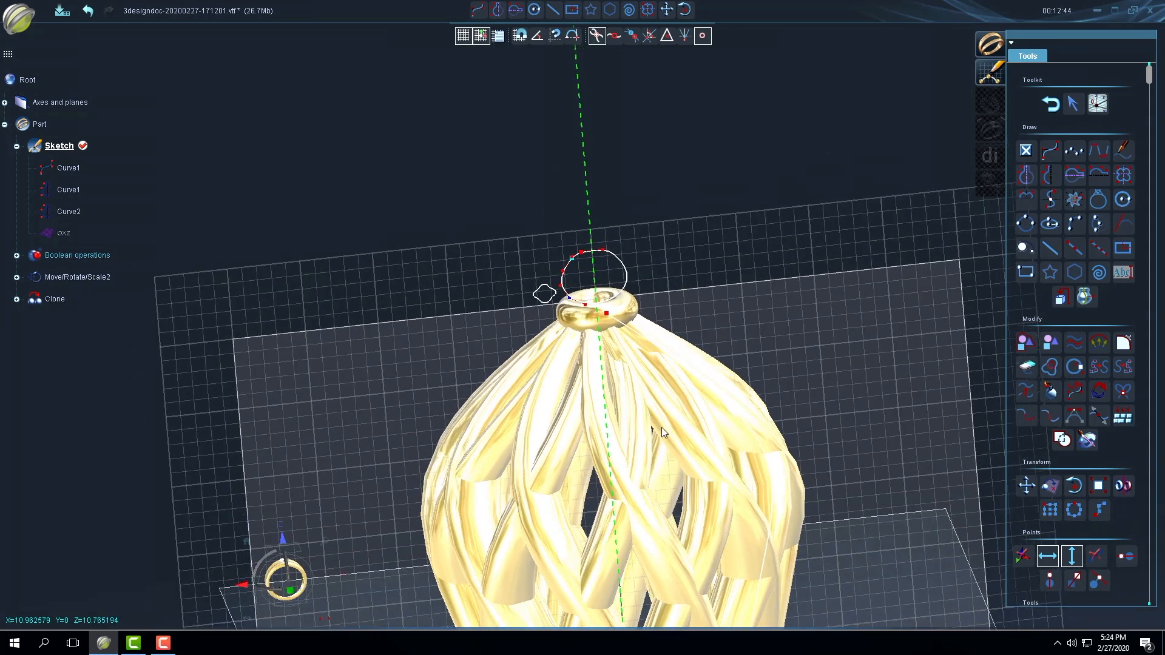
scroll(661, 431, up, 5)
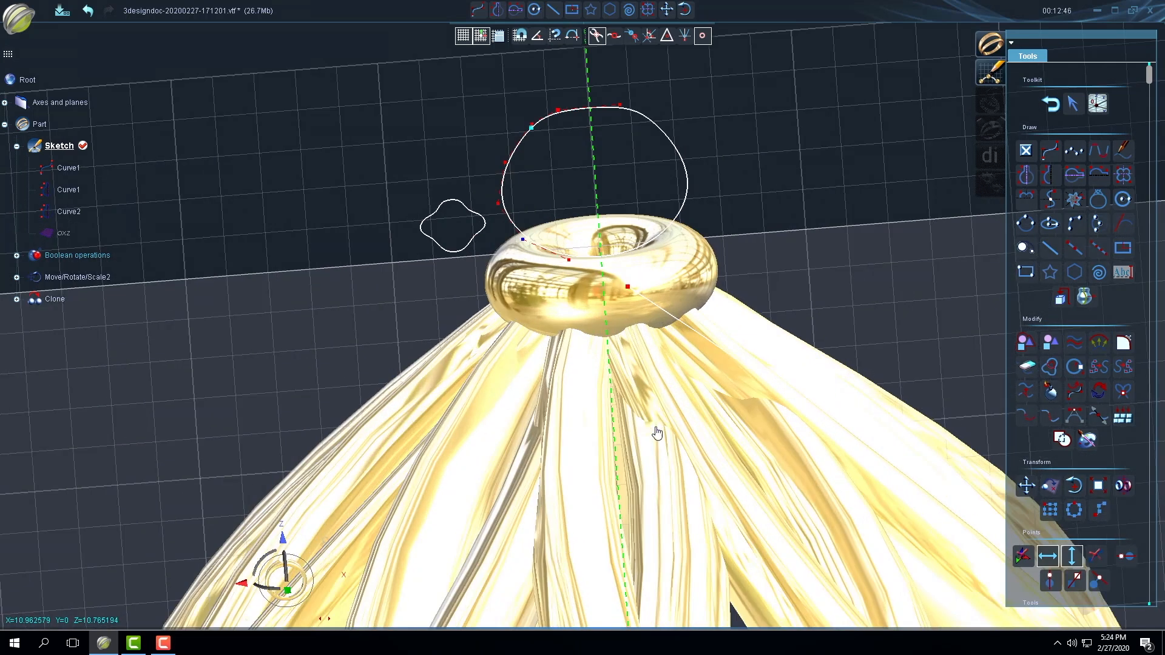
click(568, 425)
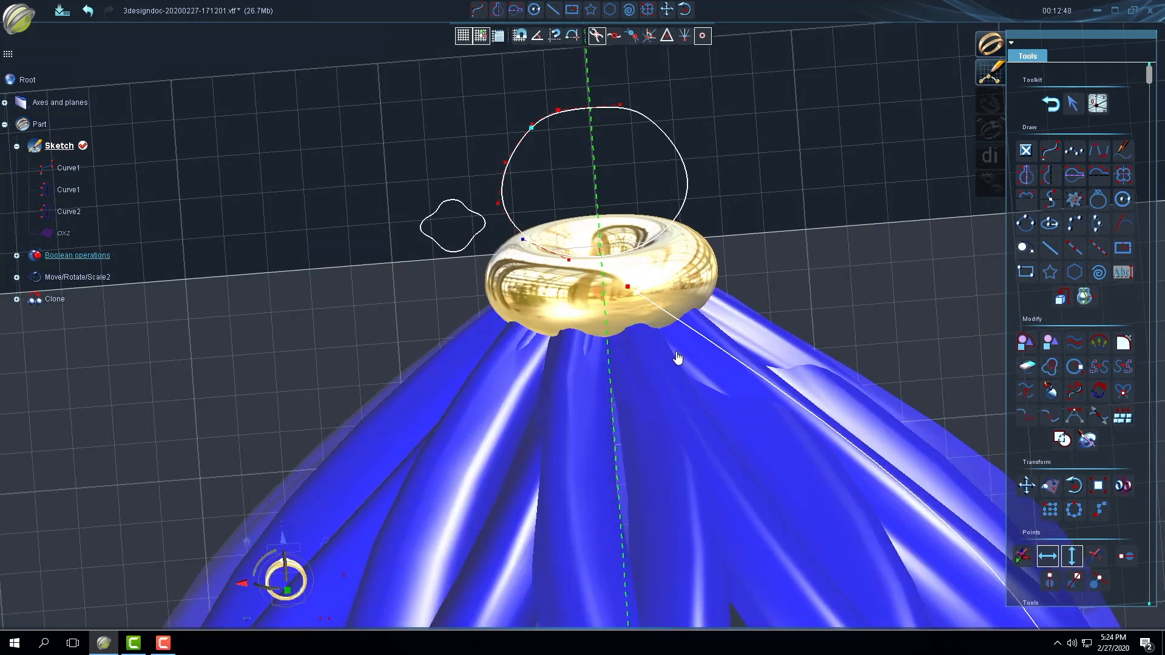
click(478, 239)
scroll(645, 347, up, 5)
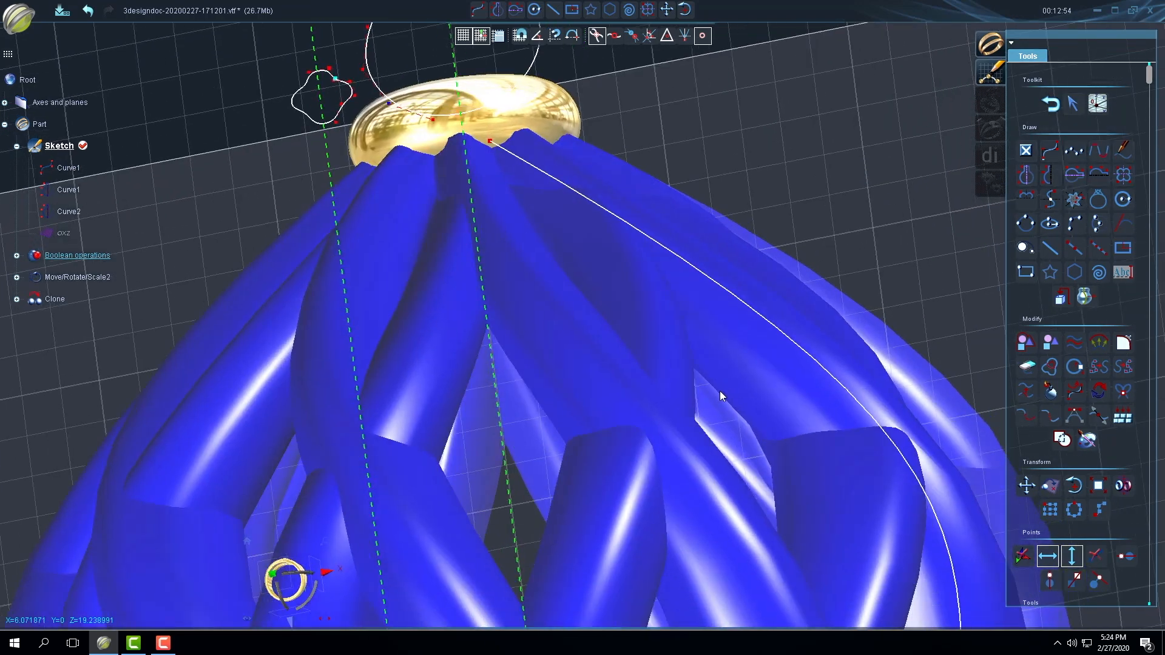
middle_drag(749, 419, 668, 333)
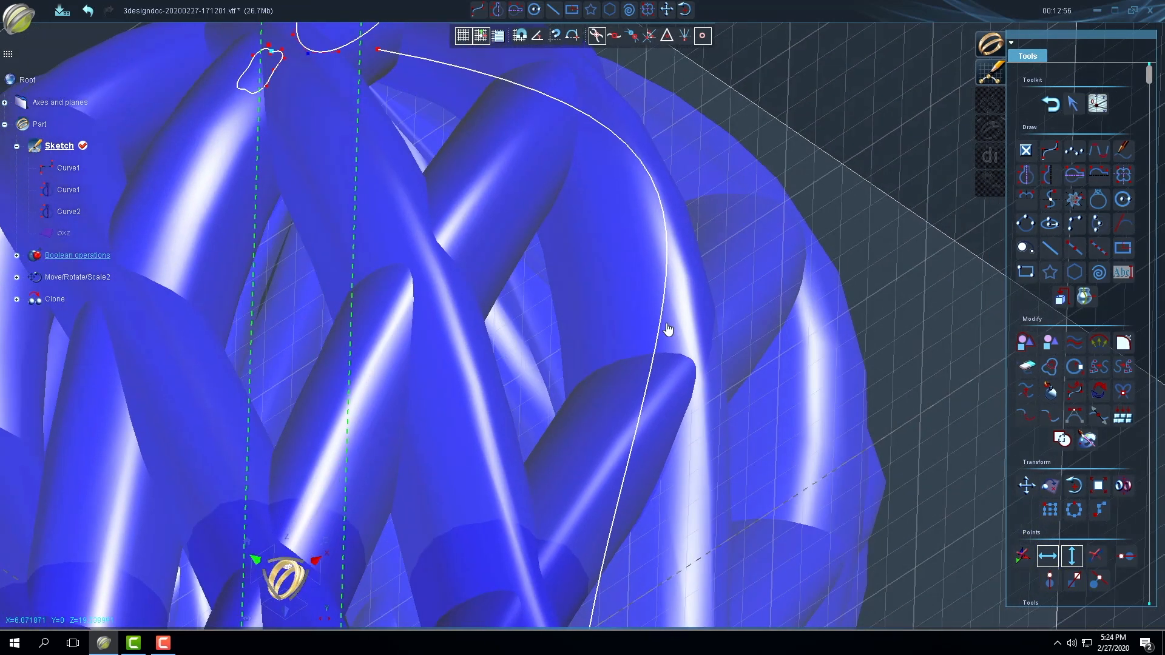
middle_drag(556, 460, 624, 345)
scroll(643, 497, down, 5)
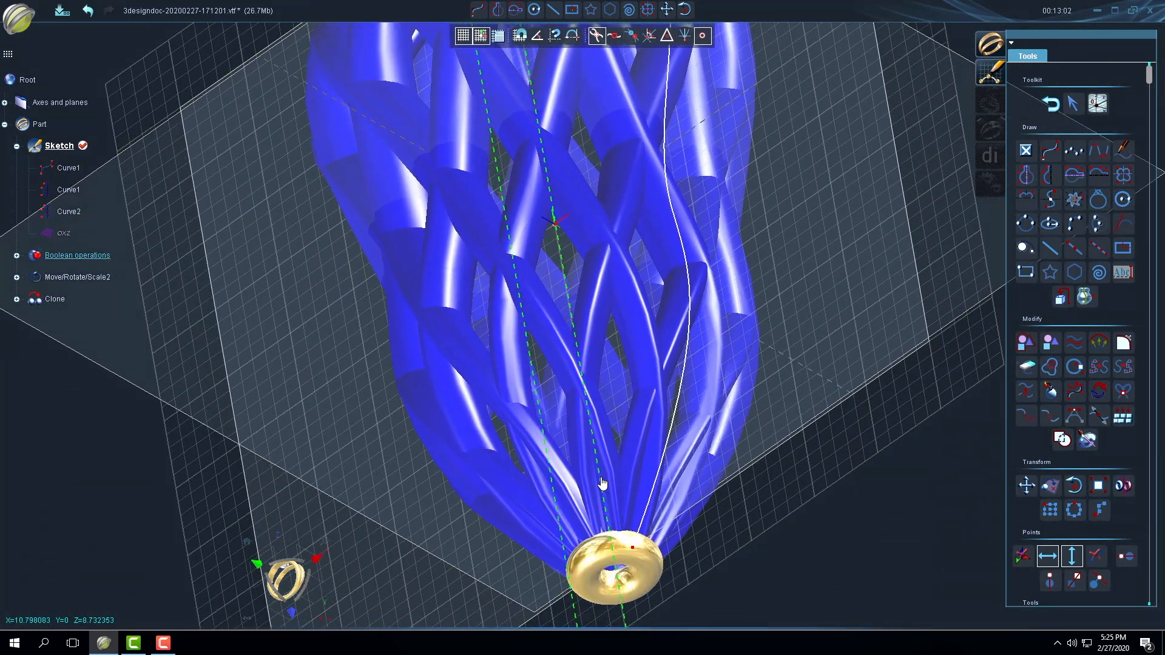
scroll(613, 492, up, 3)
scroll(725, 505, up, 2)
scroll(684, 489, down, 3)
scroll(697, 495, up, 1)
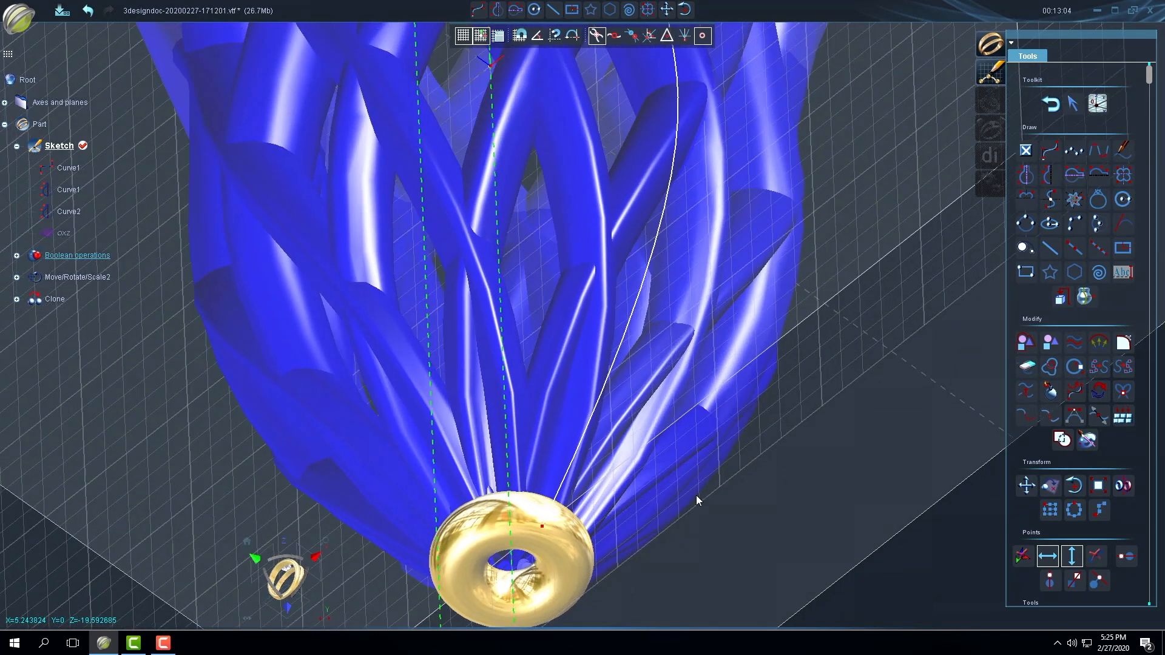
middle_drag(395, 416, 443, 600)
scroll(584, 476, down, 3)
scroll(563, 470, down, 3)
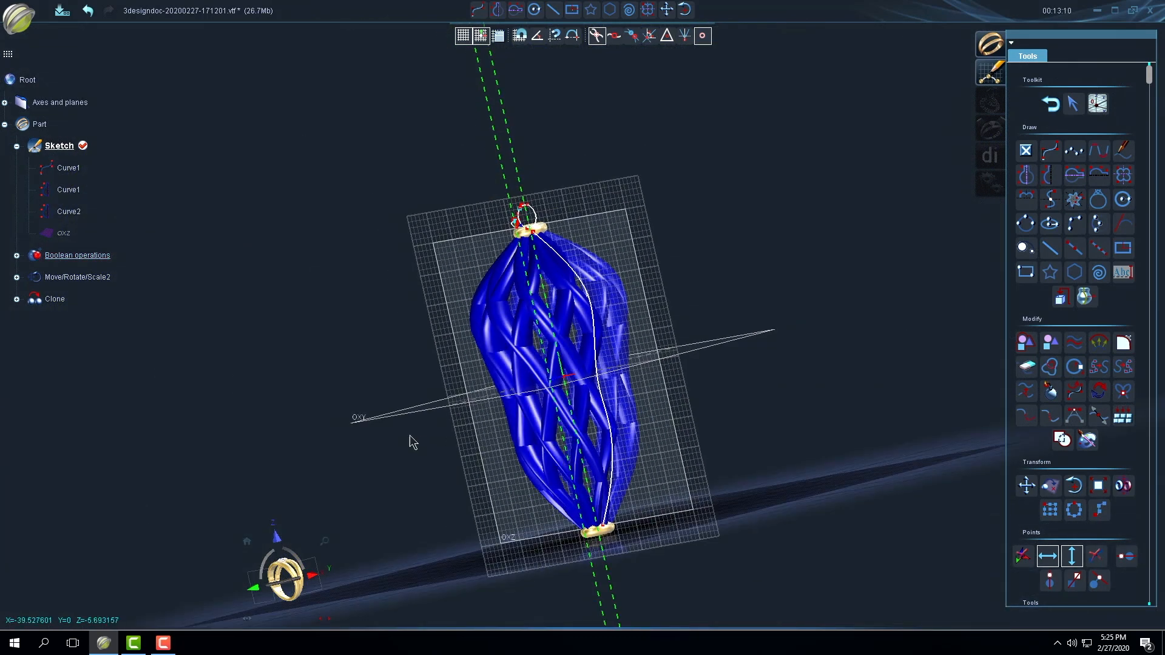
Open the cage's side profile curve in a straight front view and pull its fourth point outward to about X 11.6, Y -2.7 mm.
middle_drag(418, 437, 443, 385)
double_click(582, 320)
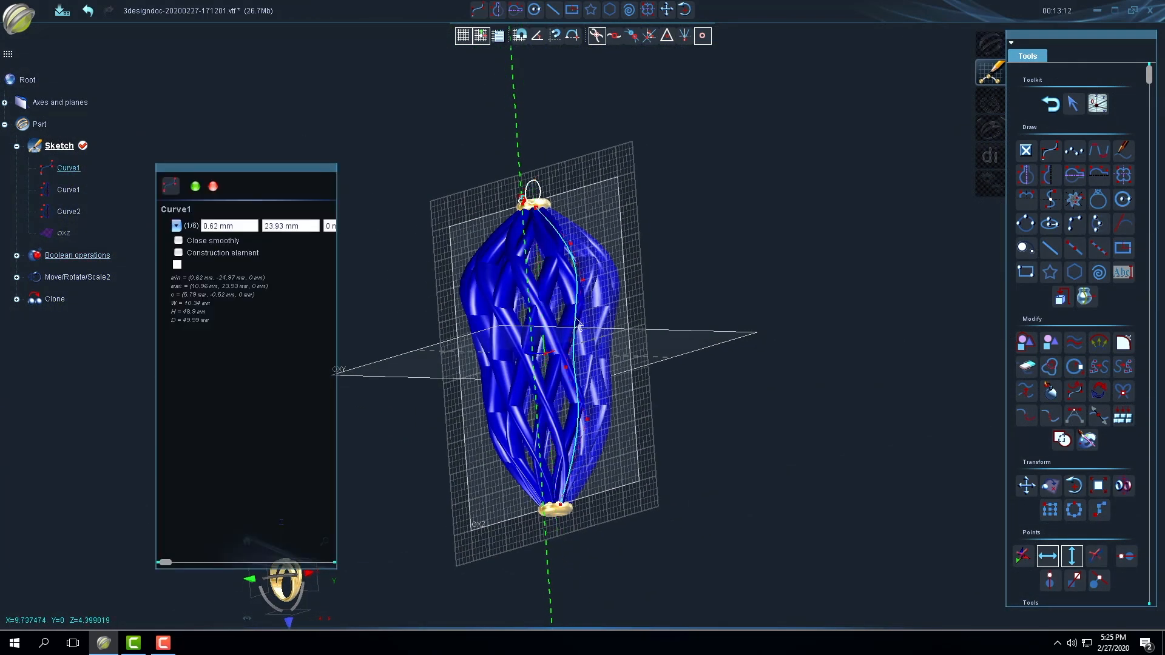
click(249, 579)
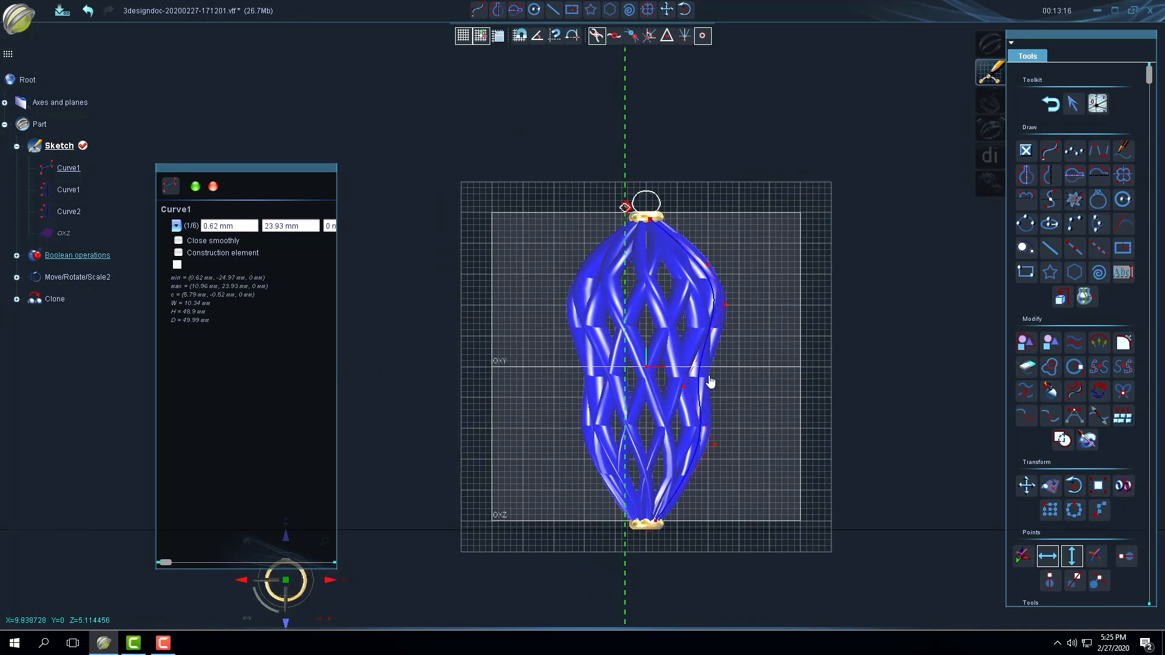
drag(684, 390, 718, 383)
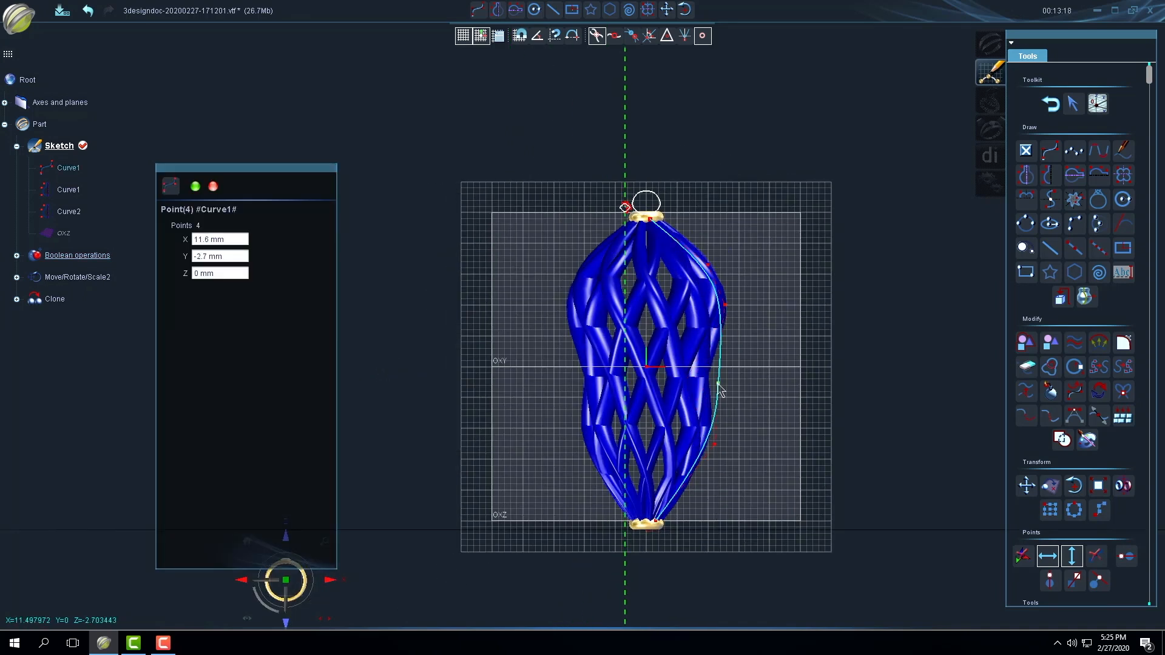
Raise the profile's second point, move its third to about X 14.74, Y 6.54 mm, pull the fourth slightly outward, and apply the shape.
drag(708, 266, 716, 229)
drag(731, 322, 736, 329)
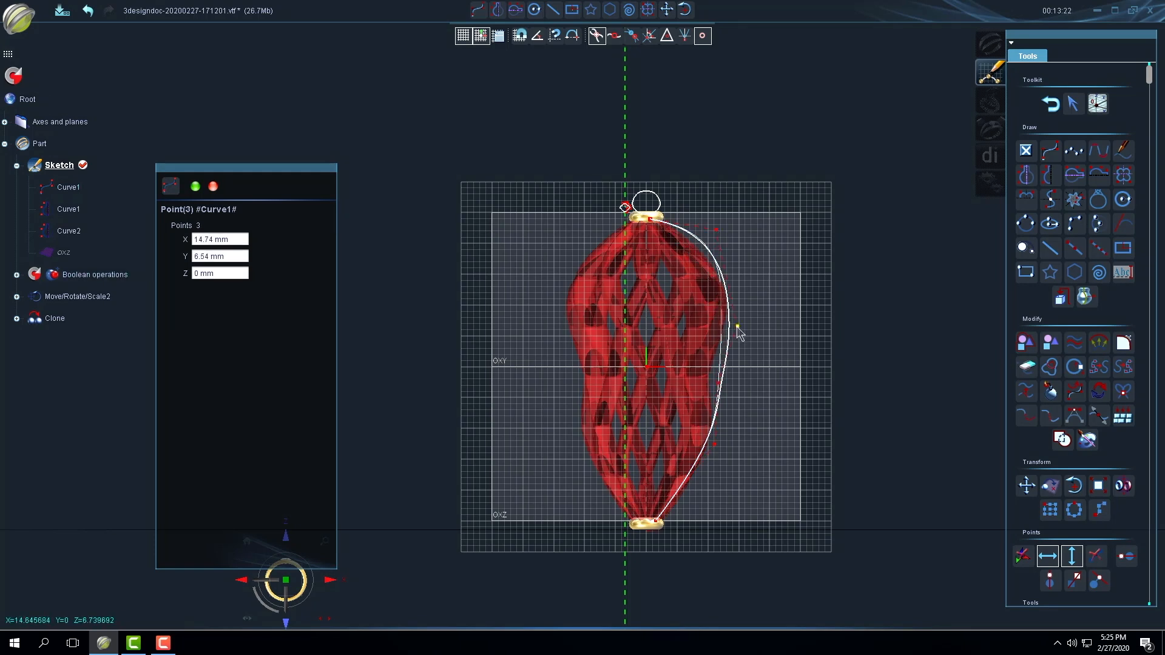
drag(718, 383, 728, 387)
right_click(729, 387)
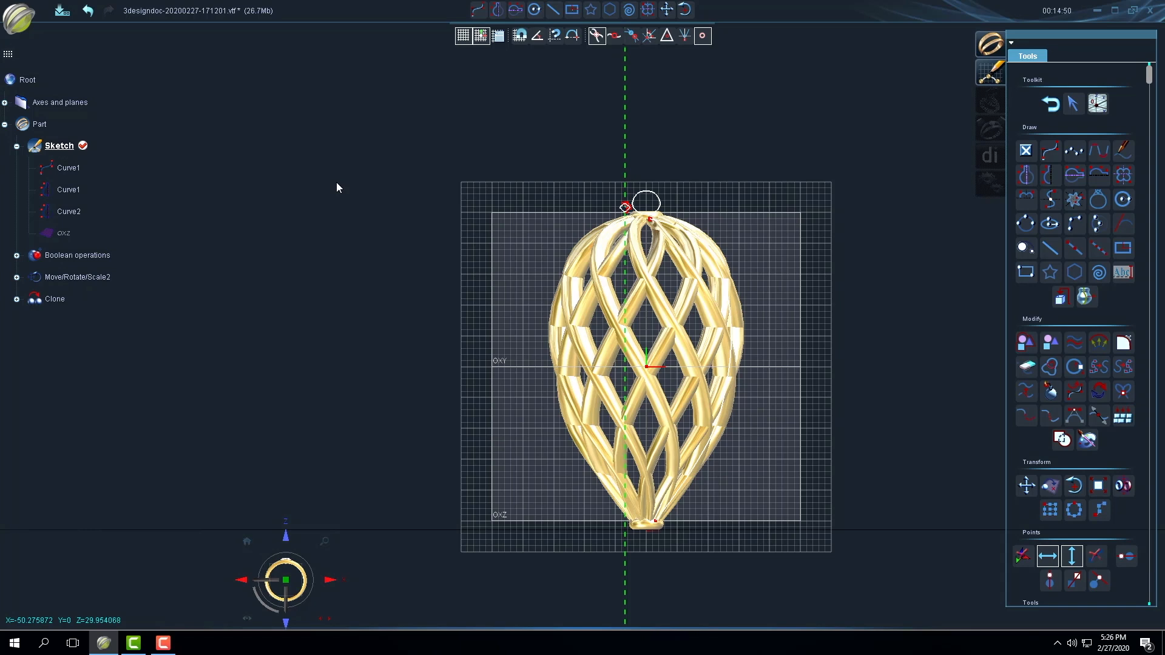
Hide the axes and planes, leave the sketch for the part level, and inspect the reshaped cage from several sides.
middle_drag(865, 351, 755, 329)
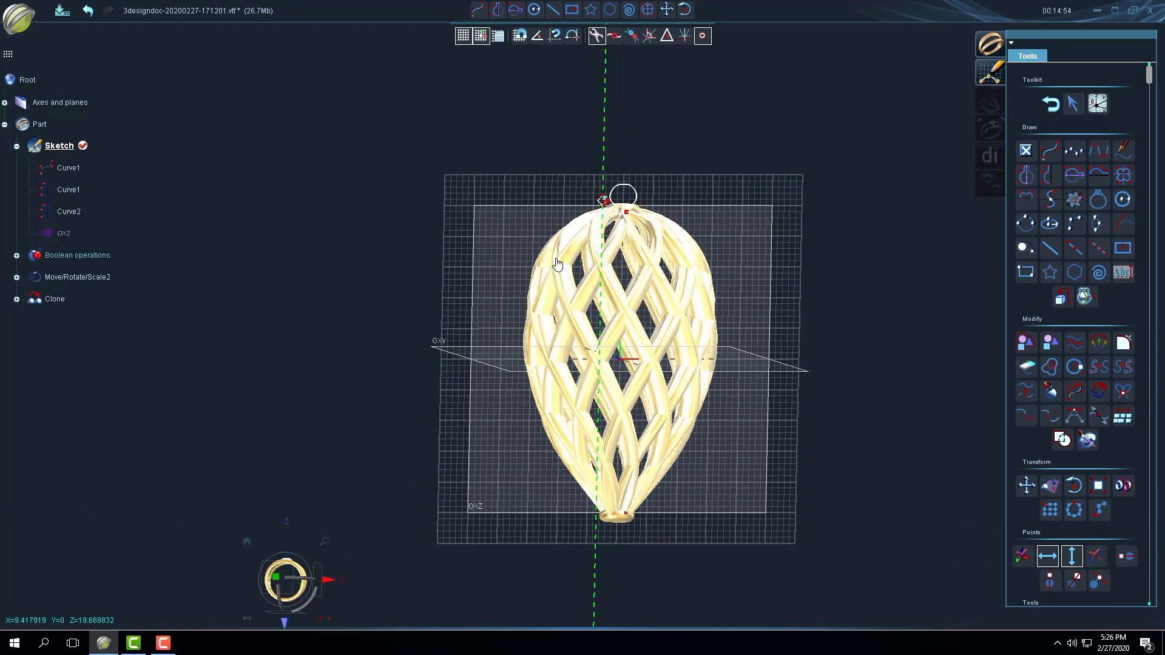
right_click(59, 104)
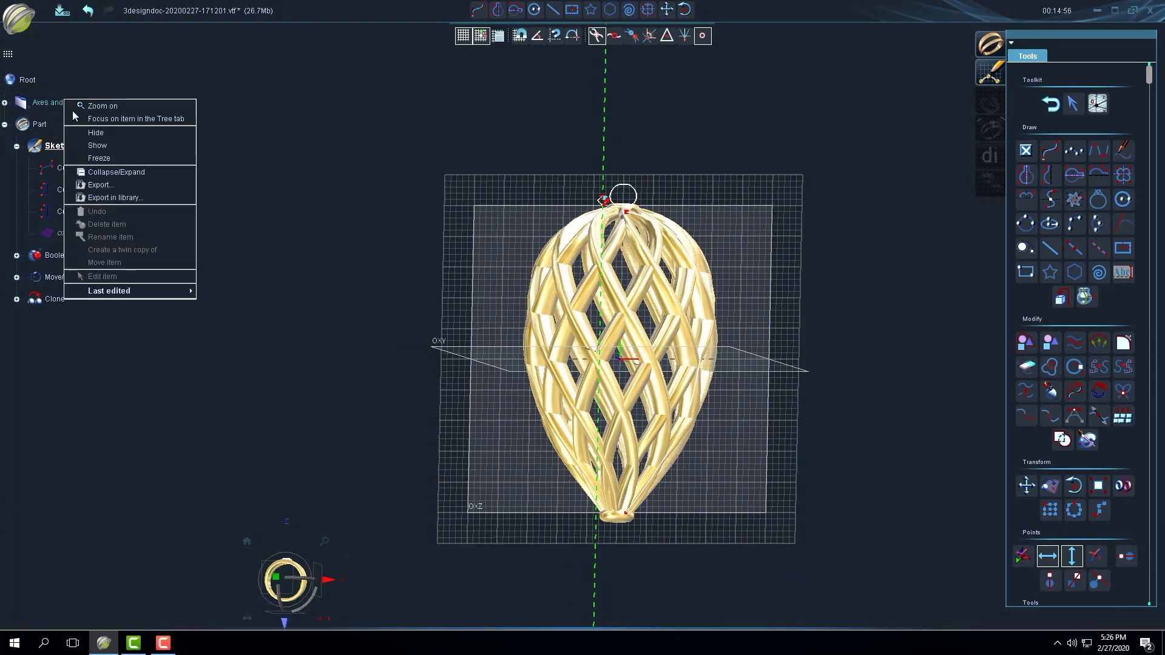
click(97, 135)
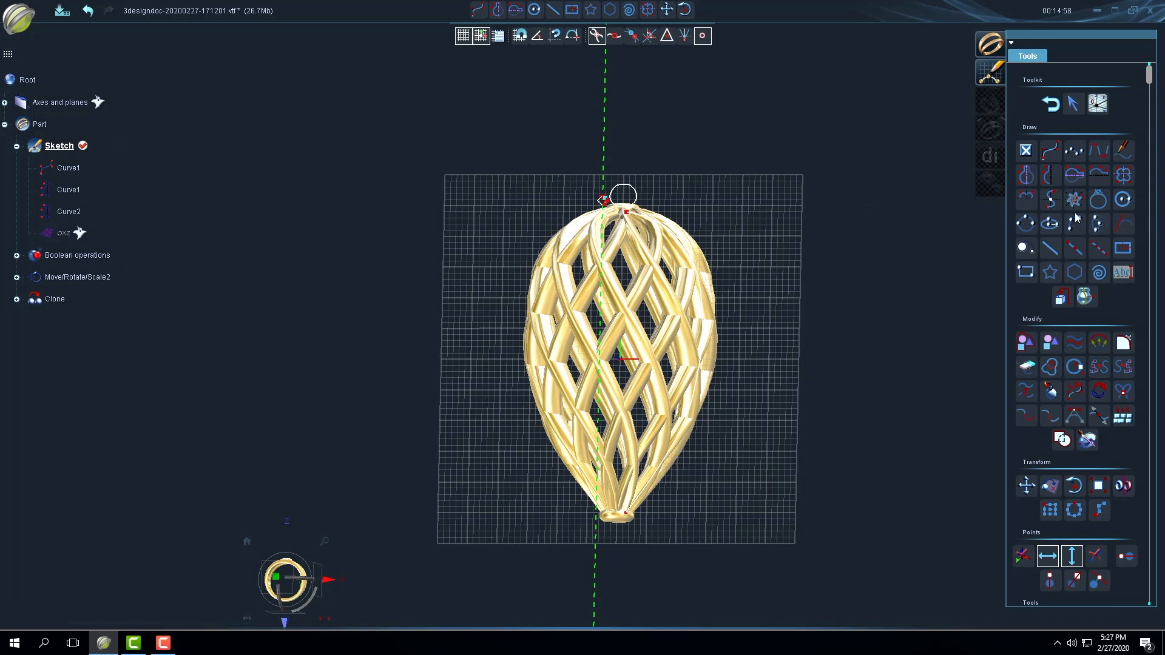
click(1051, 104)
middle_drag(617, 267, 287, 334)
middle_drag(872, 365, 607, 364)
middle_drag(934, 346, 847, 316)
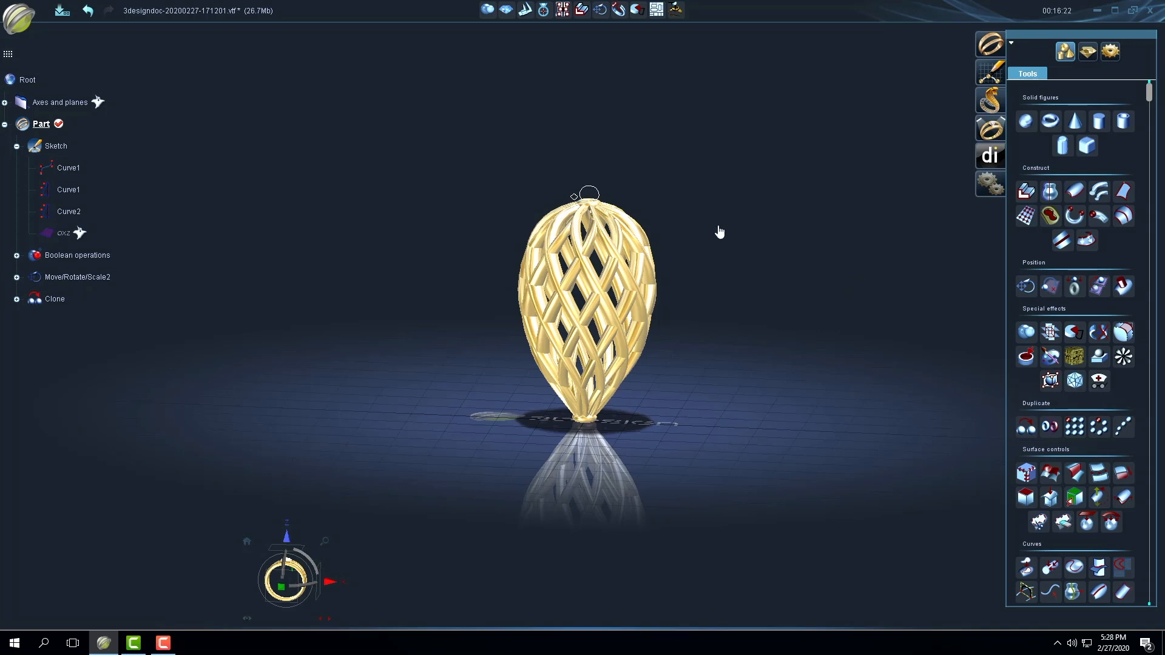
middle_drag(662, 305, 570, 291)
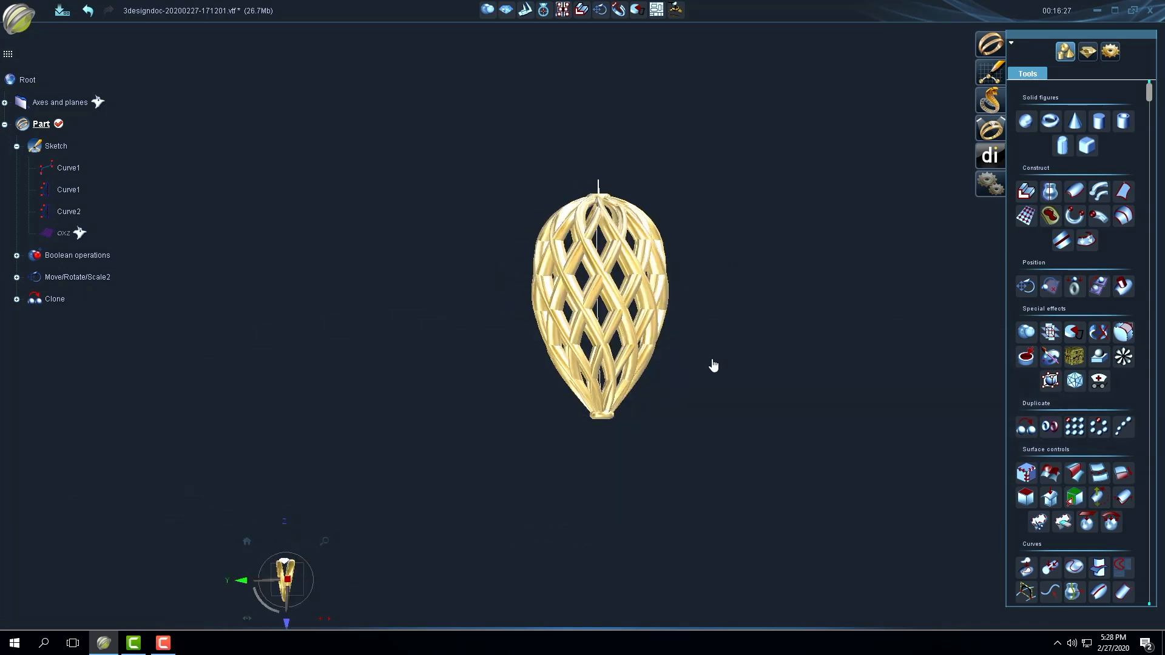